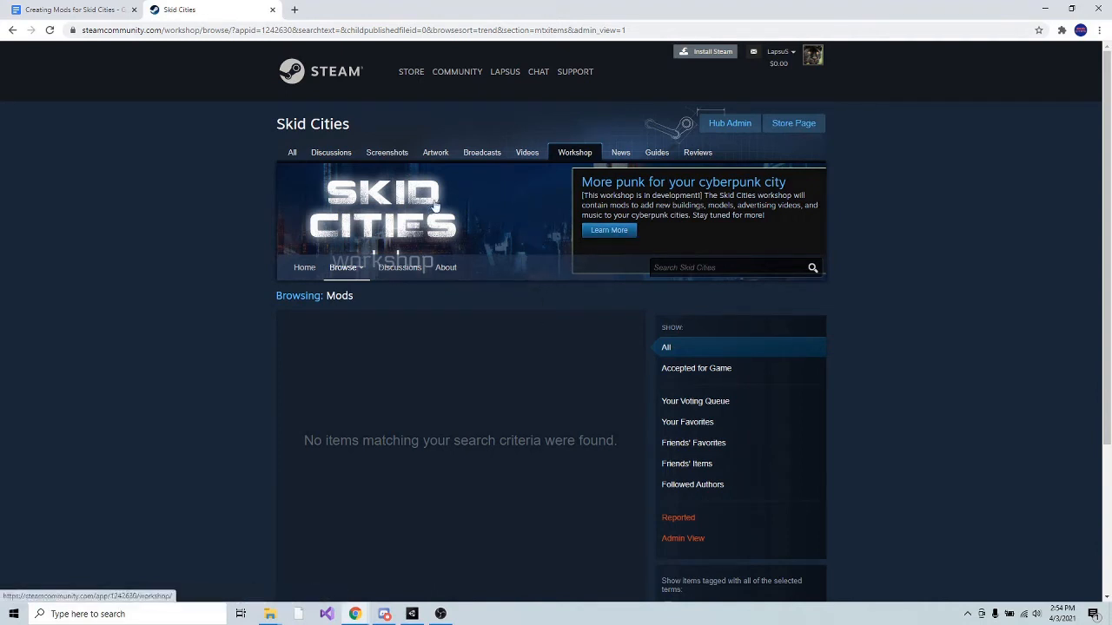
# Open the modding guide from the Learn More link on the Skid Cities workshop home page and close the duplicate guide tab.
pyautogui.click(292, 154)
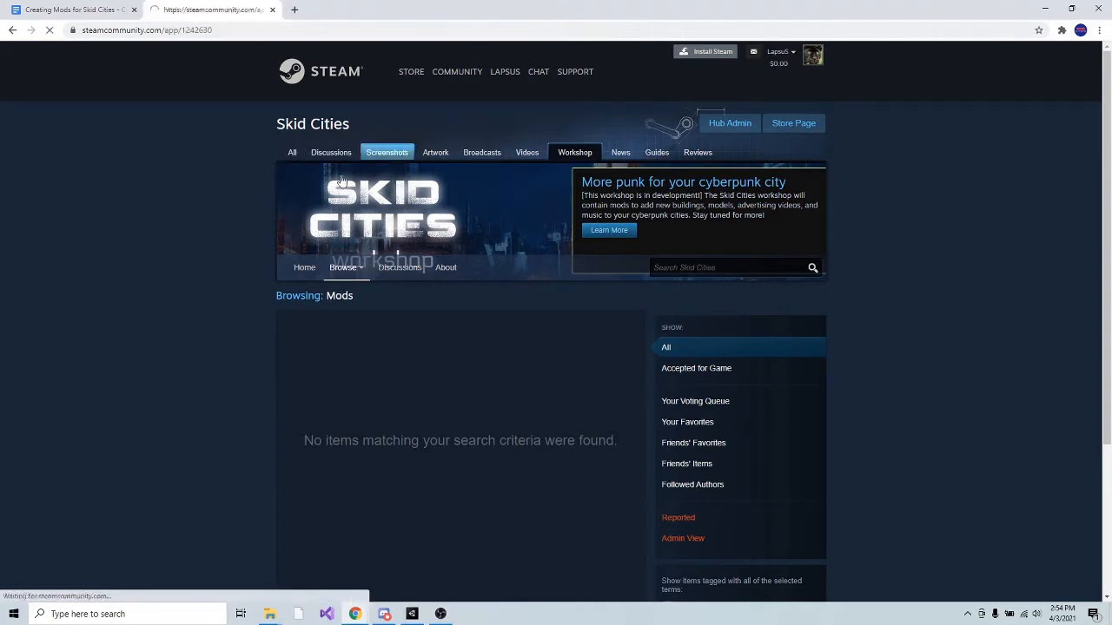
pyautogui.click(595, 154)
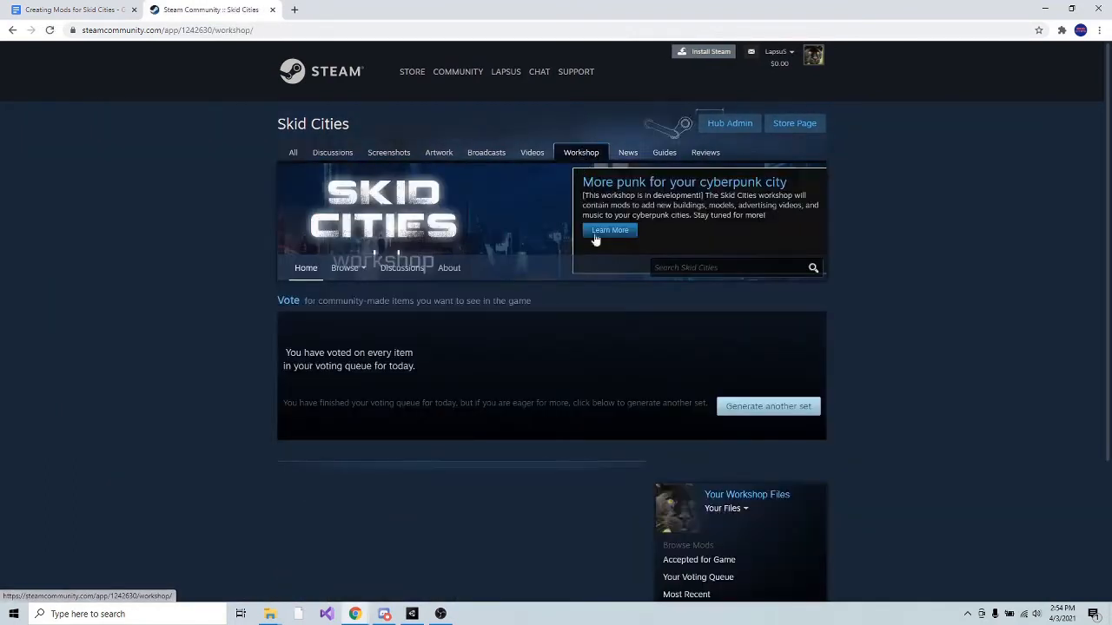
pyautogui.click(608, 232)
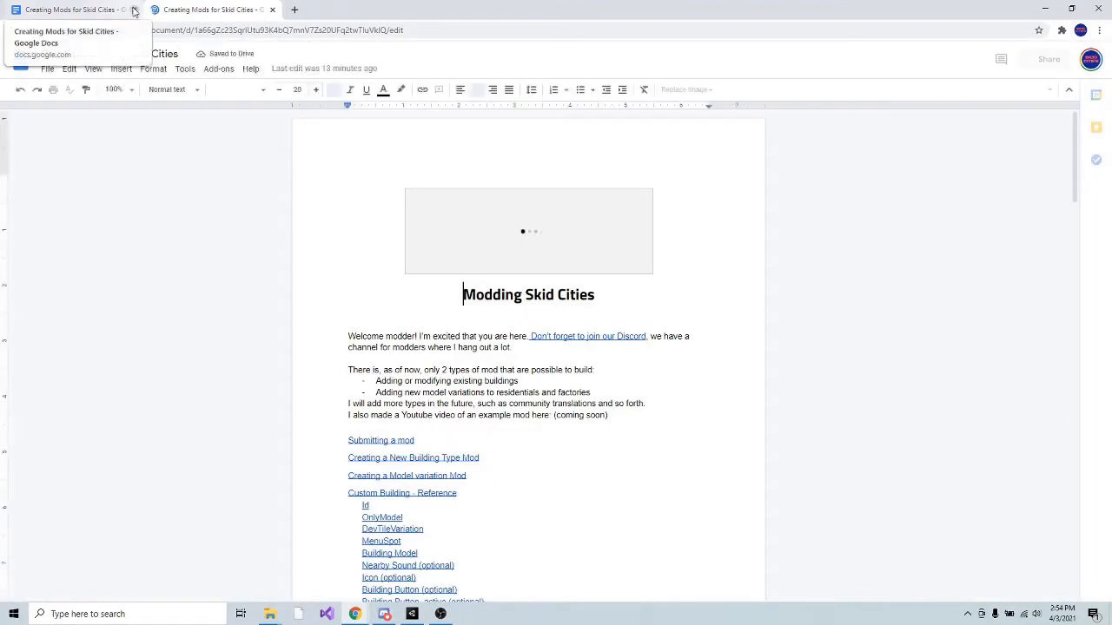
pyautogui.click(133, 9)
# Refresh the table of contents of the modding guide.
pyautogui.click(458, 336)
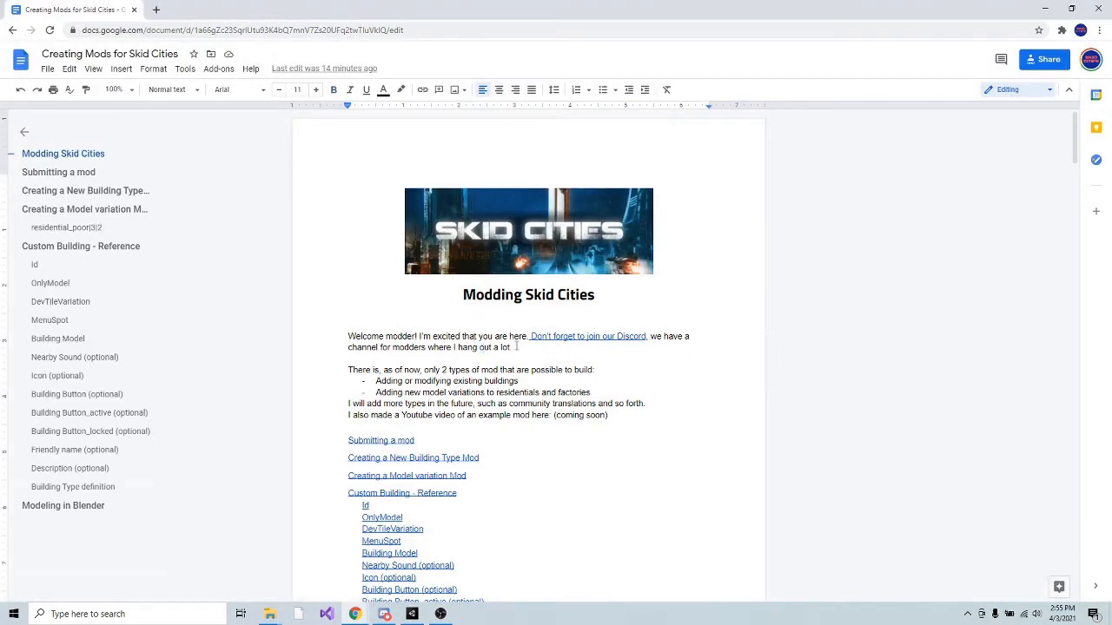
pyautogui.click(472, 347)
pyautogui.scroll(-1, 358, 370)
pyautogui.click(440, 380)
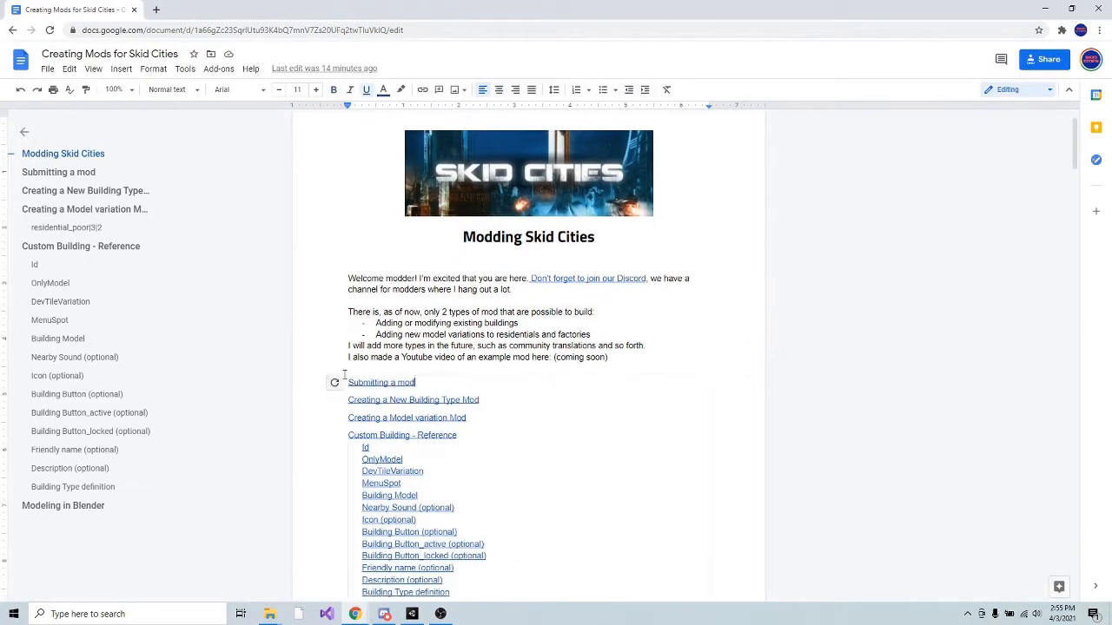
pyautogui.click(336, 381)
pyautogui.scroll(-3, 444, 293)
pyautogui.scroll(4, 426, 343)
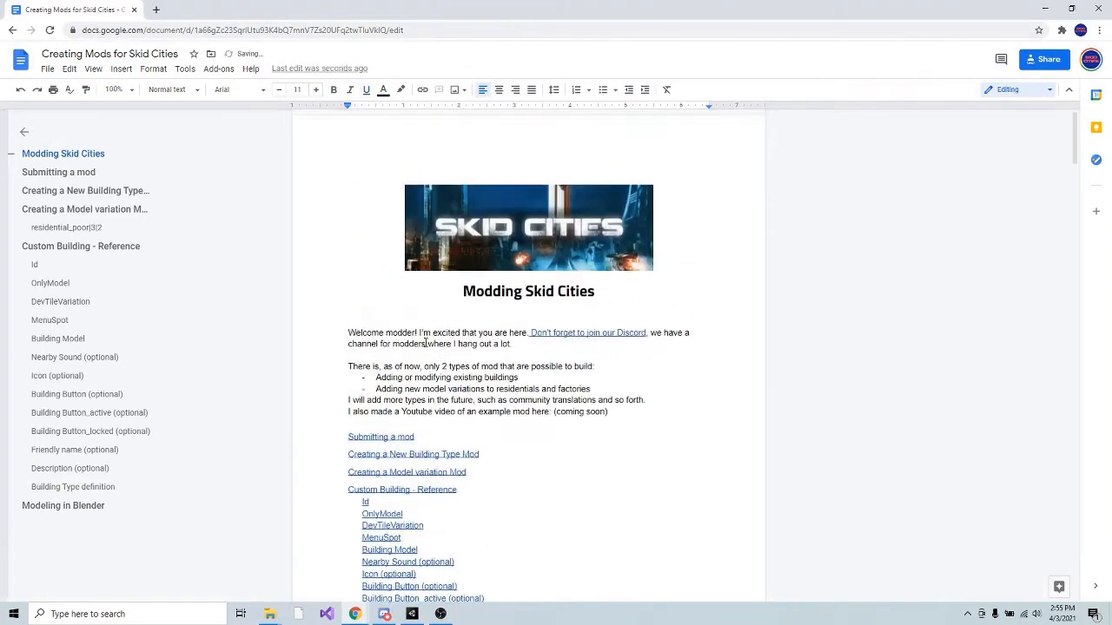
# Examine the guide's "Submitting a mod" section and preview its Unity Project download link.
pyautogui.click(485, 365)
pyautogui.scroll(-7, 449, 350)
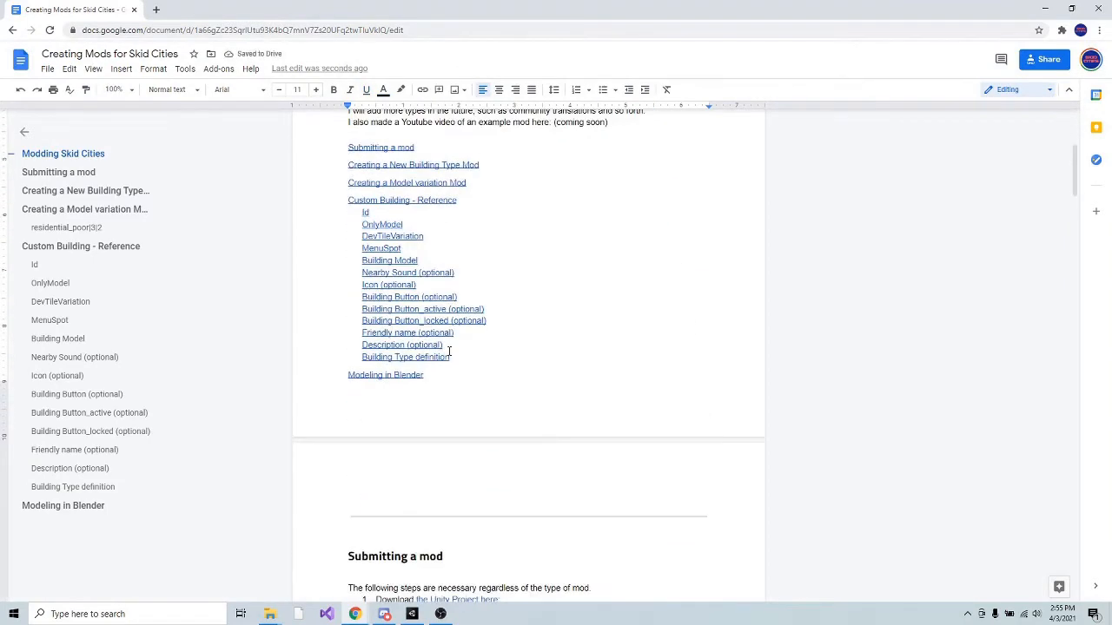
pyautogui.click(450, 311)
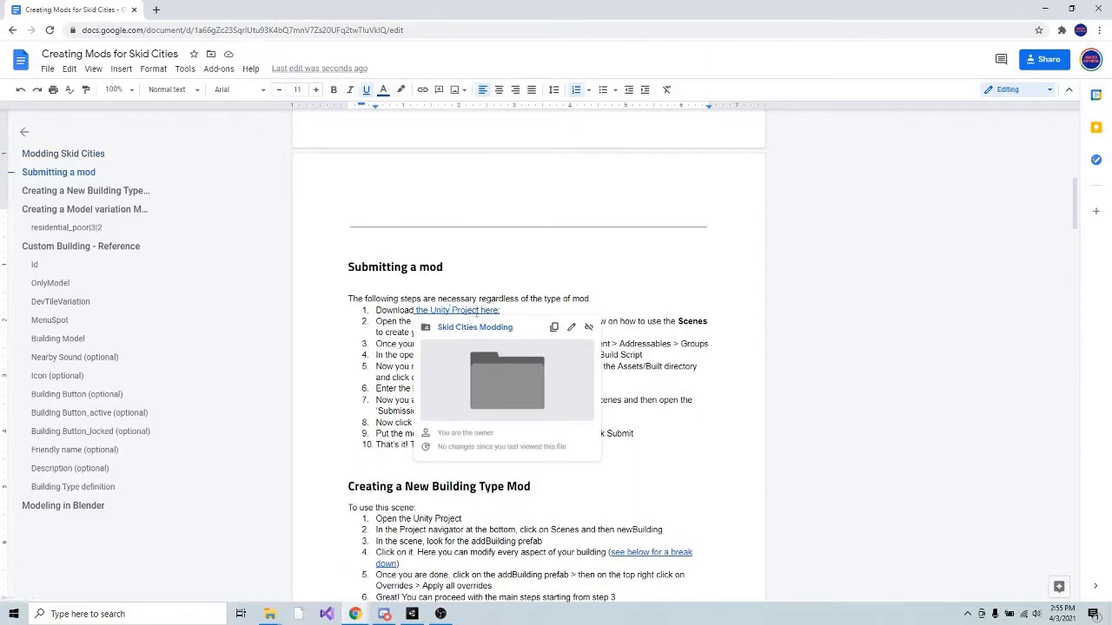
pyautogui.click(482, 298)
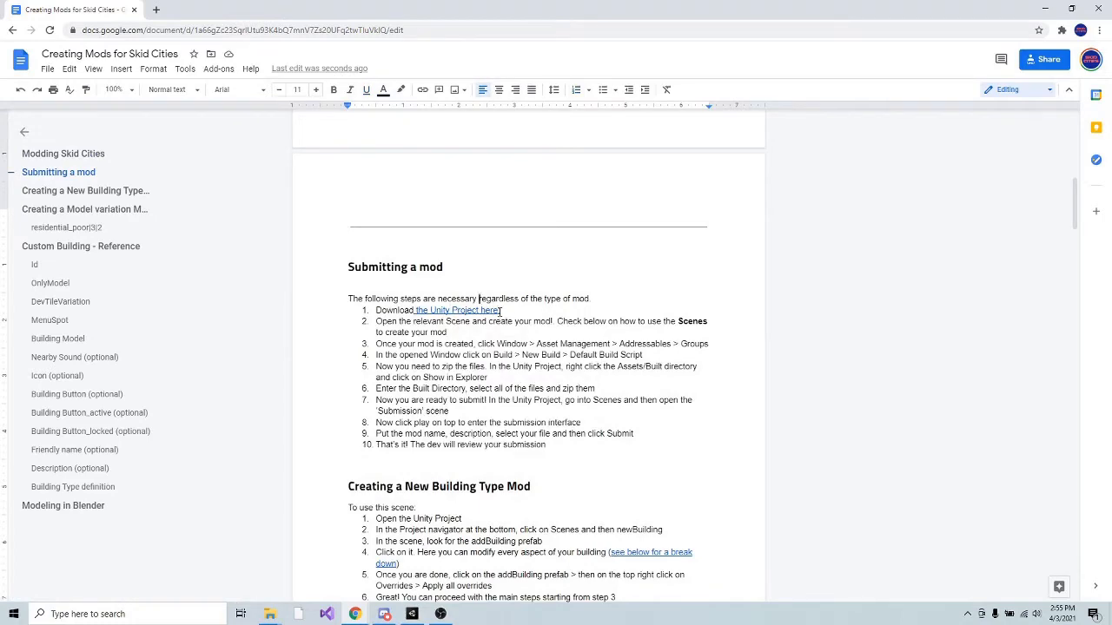
# Search the web for "unity" in a new tab and look over the unity.com home page.
pyautogui.hotkey('ctrl', 't')
pyautogui.write('unity')
pyautogui.press('Delete')
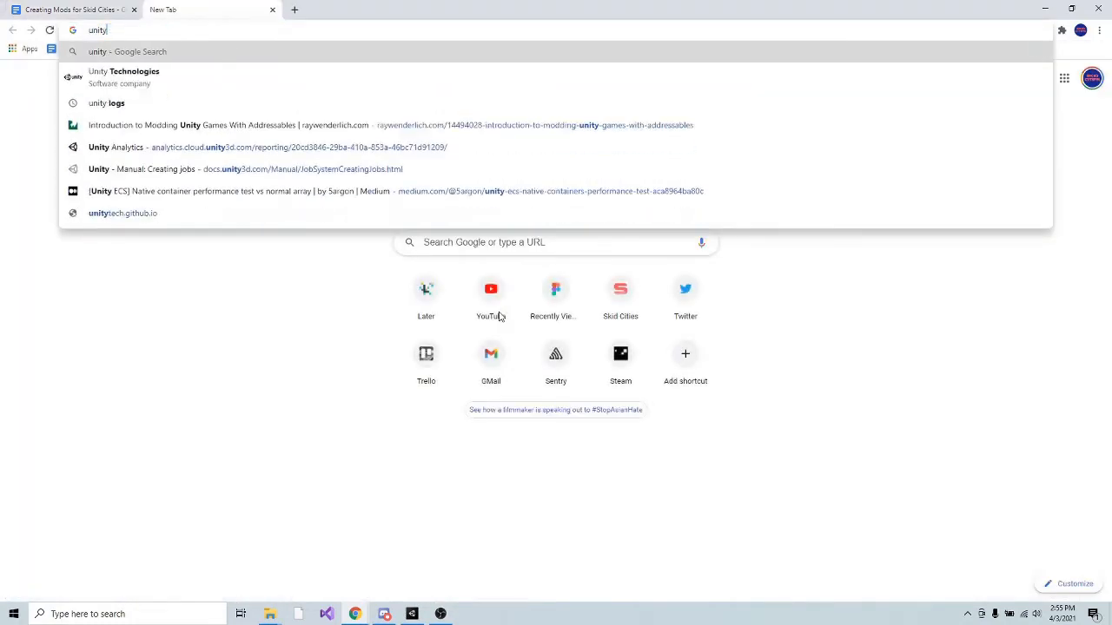
pyautogui.press('Return')
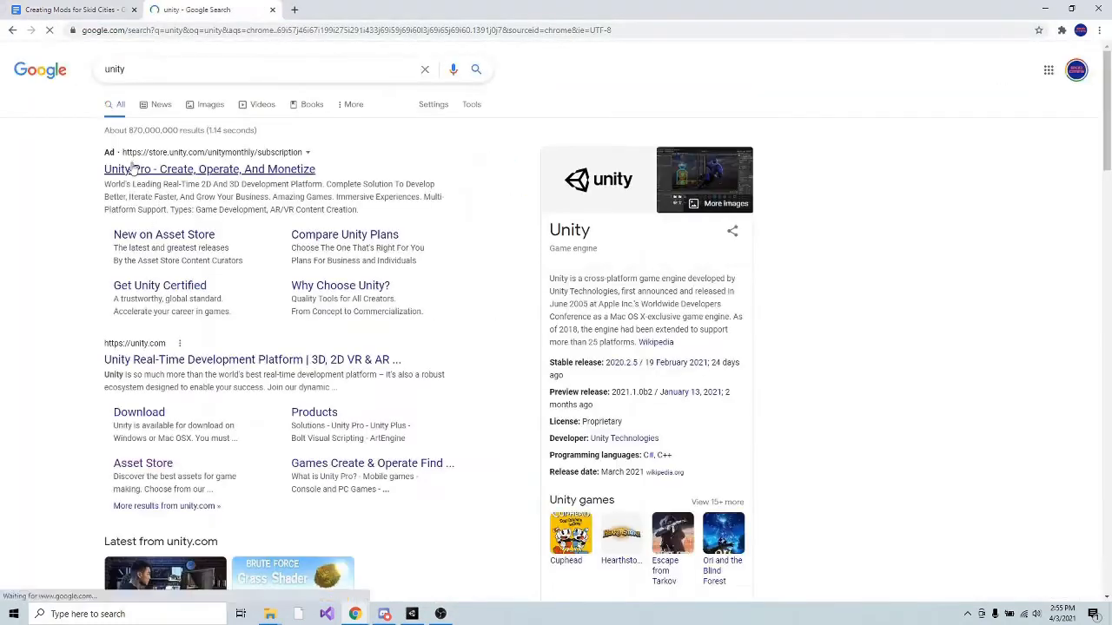
pyautogui.click(161, 356)
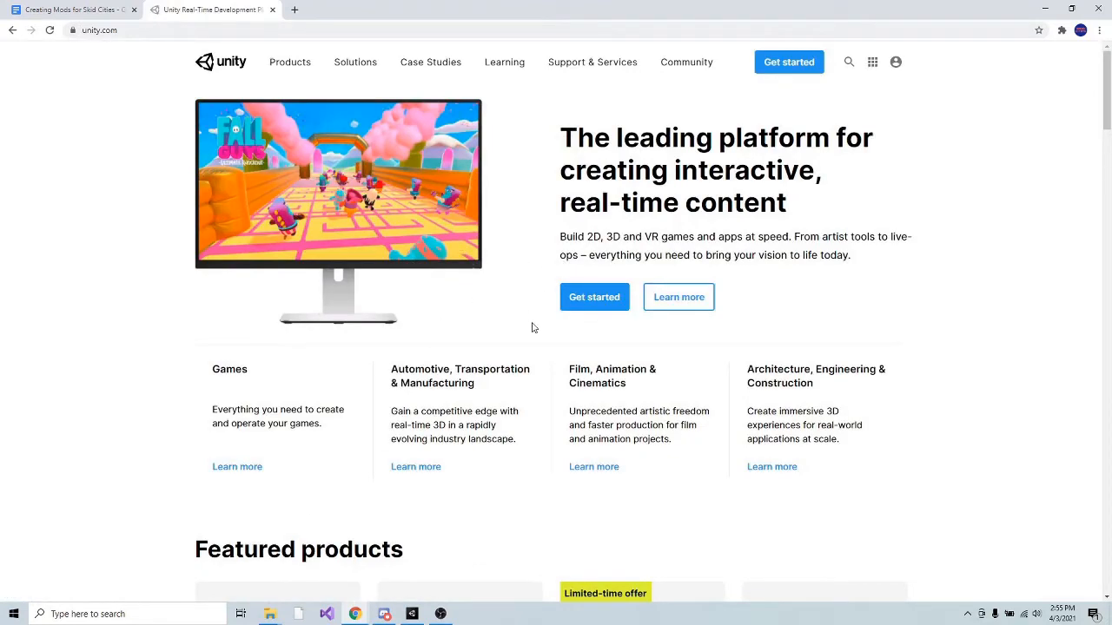
pyautogui.scroll(-3, 499, 305)
pyautogui.scroll(-2, 549, 313)
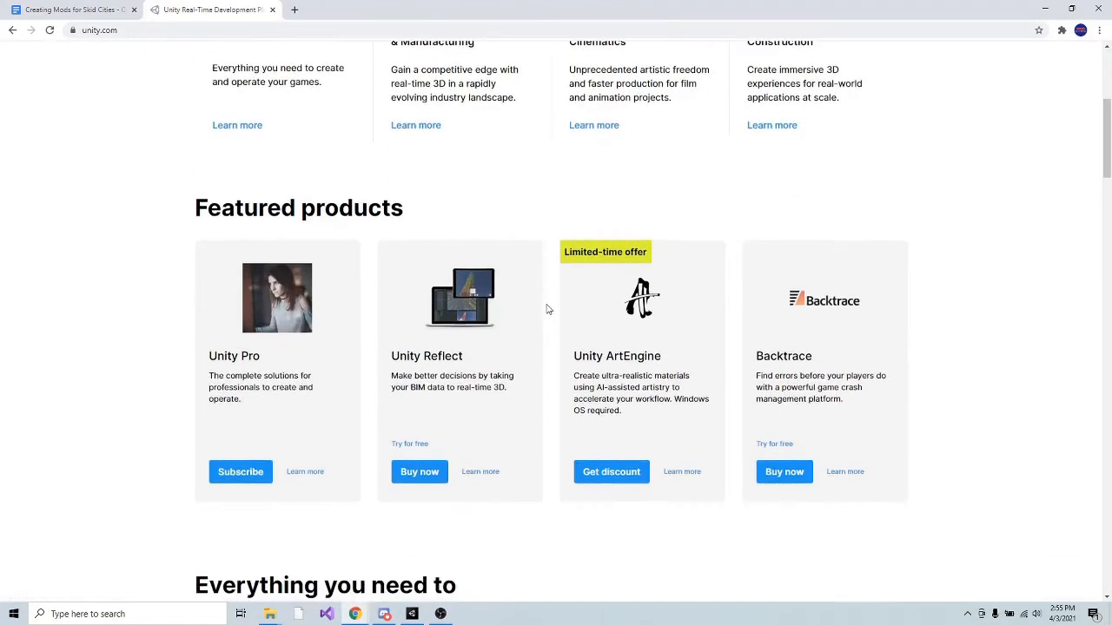
pyautogui.scroll(5, 412, 292)
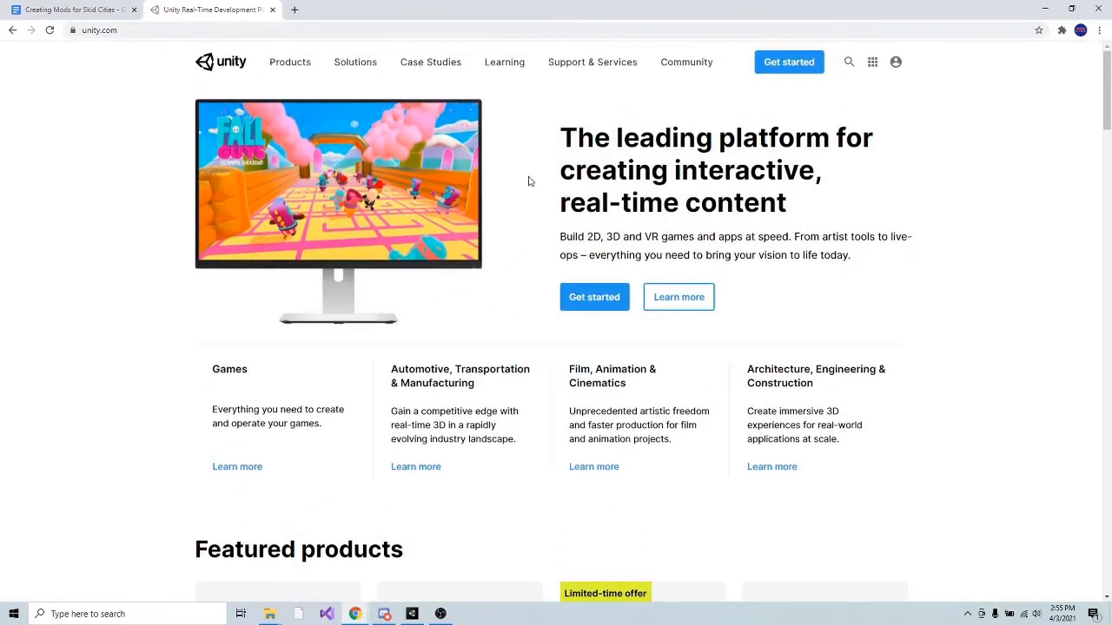
# Return to the guide's Unity Project download link and switch to the SkidCitiesModdingTool project in the Unity editor.
pyautogui.click(84, 10)
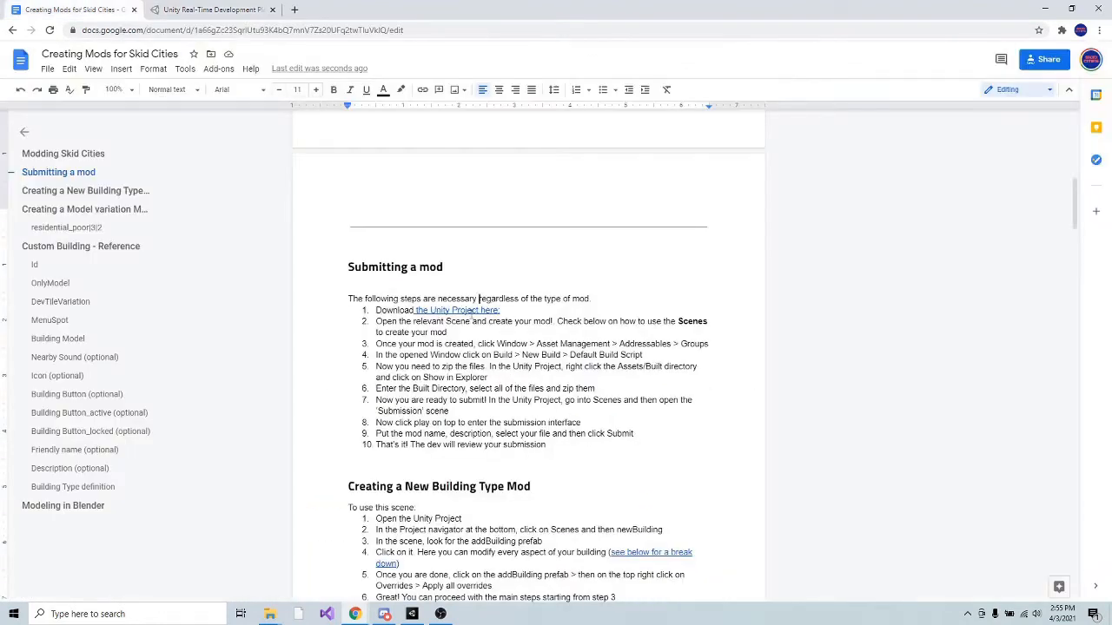
pyautogui.click(439, 313)
pyautogui.click(462, 300)
pyautogui.moveTo(412, 617)
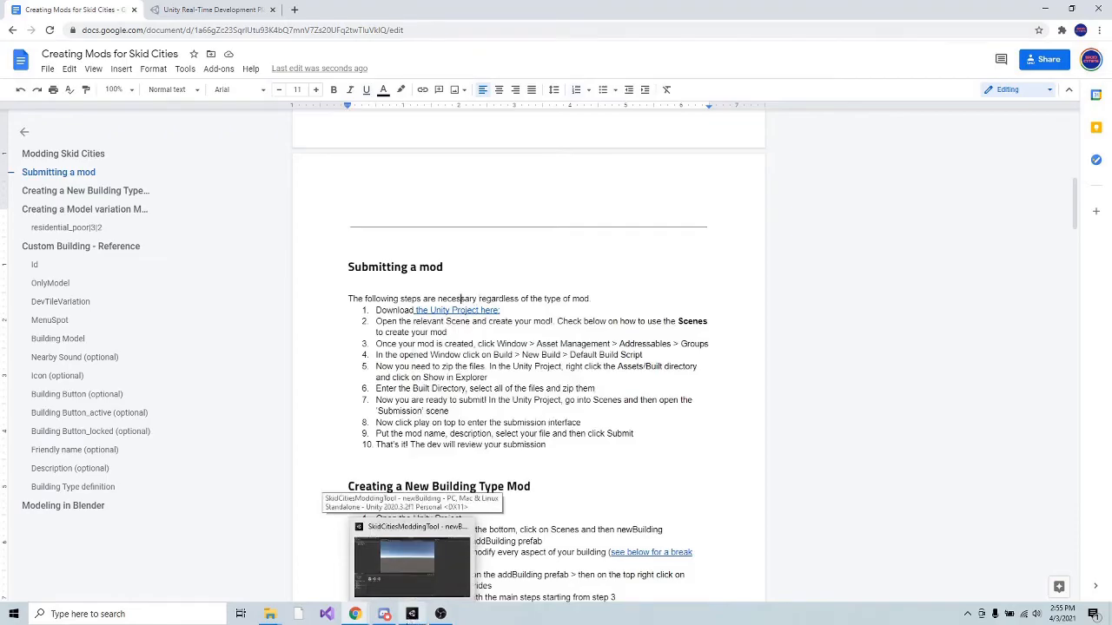
pyautogui.click(420, 618)
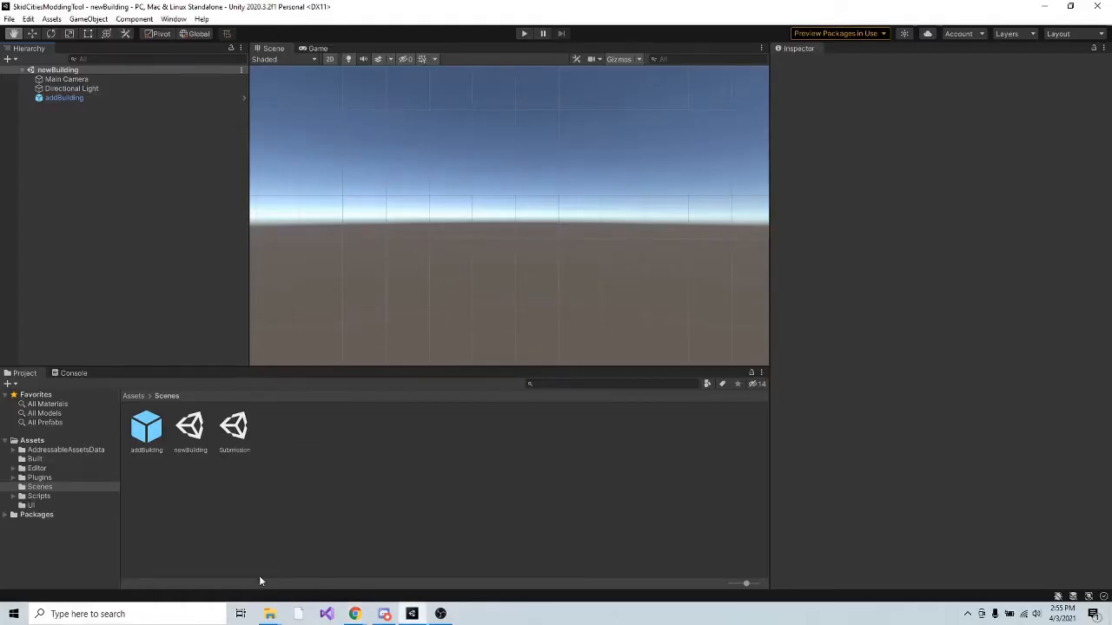
pyautogui.click(295, 617)
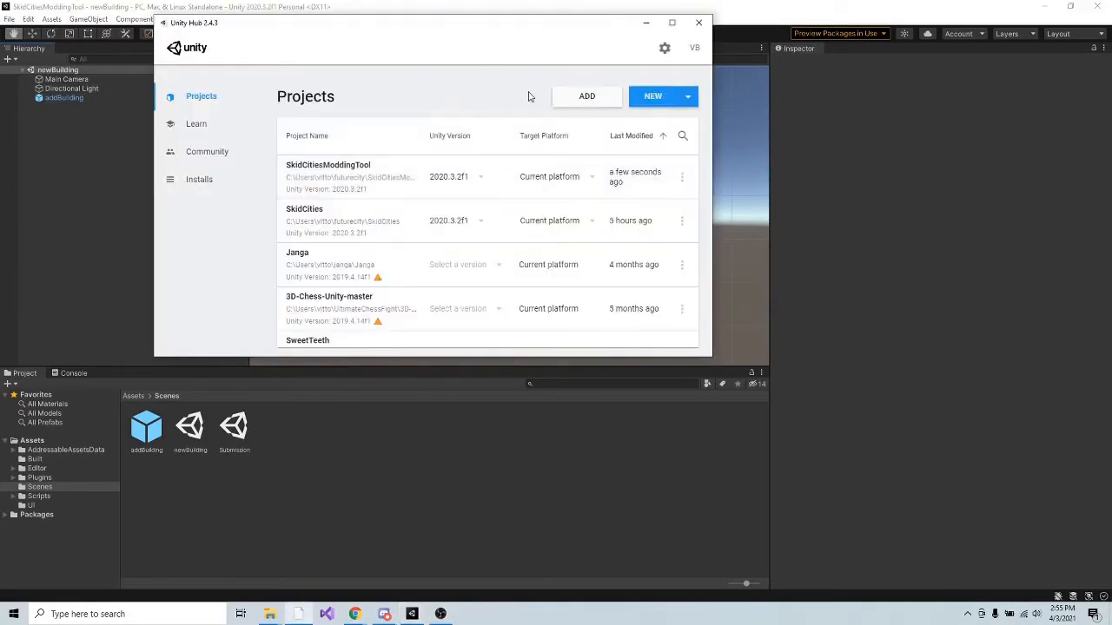
pyautogui.click(584, 97)
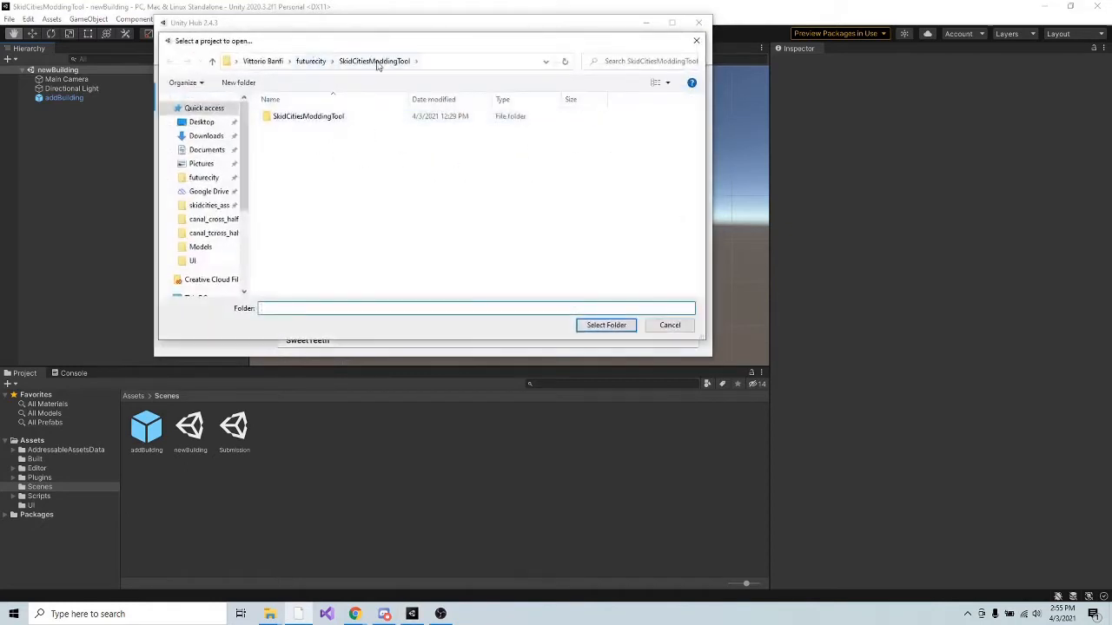
pyautogui.click(309, 122)
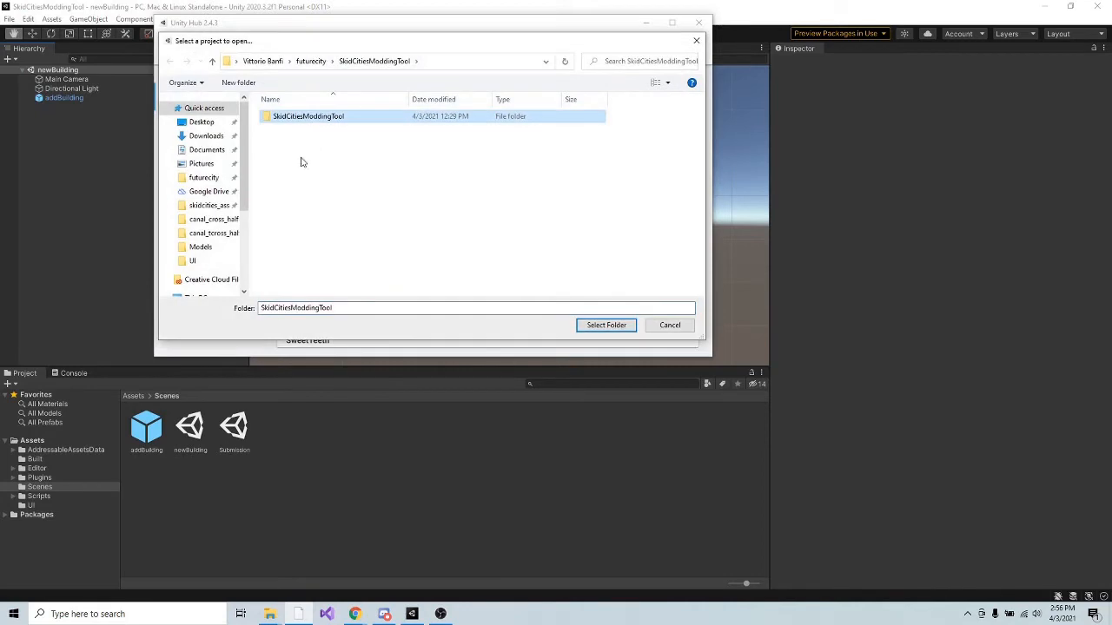
pyautogui.click(692, 325)
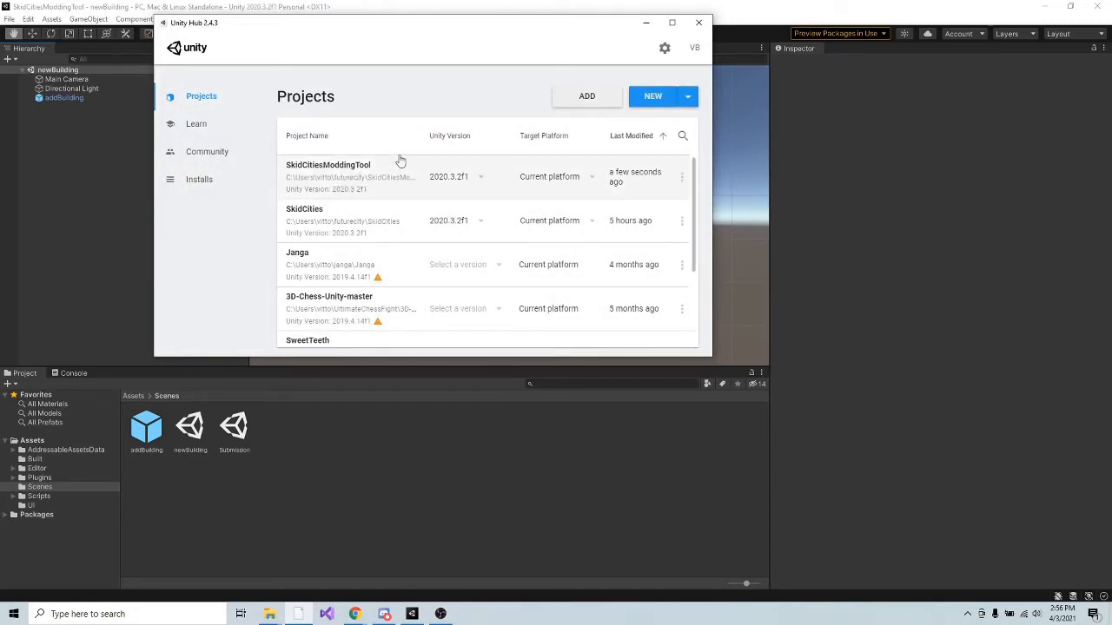
pyautogui.click(697, 23)
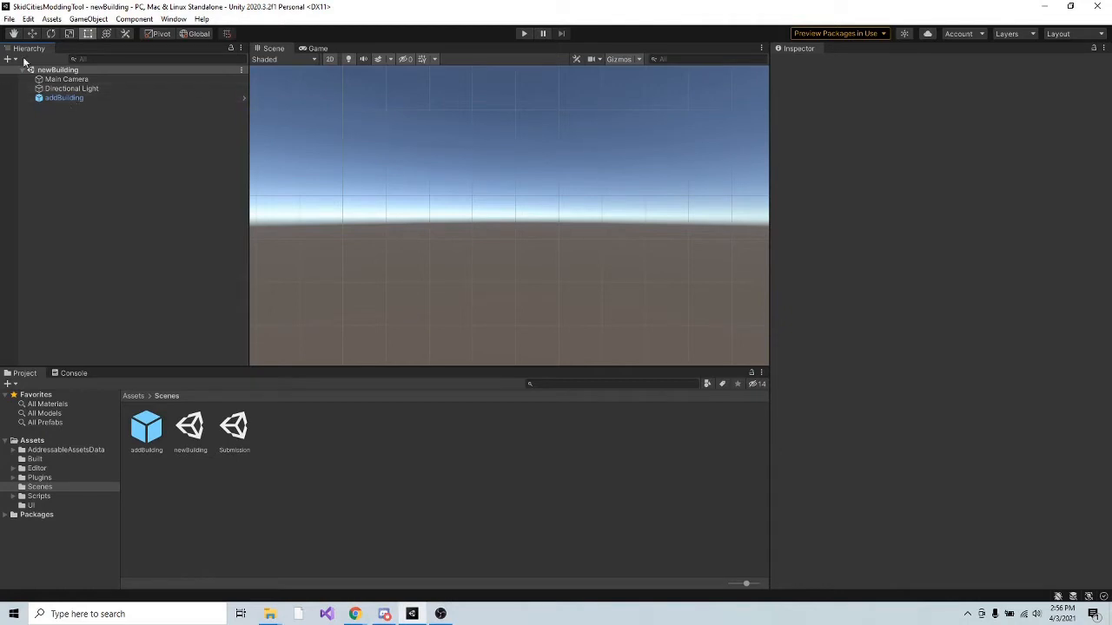
# Inspect the newBuilding scene asset and the properties of the addBuilding prefab in the scene.
pyautogui.click(200, 429)
pyautogui.click(174, 212)
pyautogui.click(195, 434)
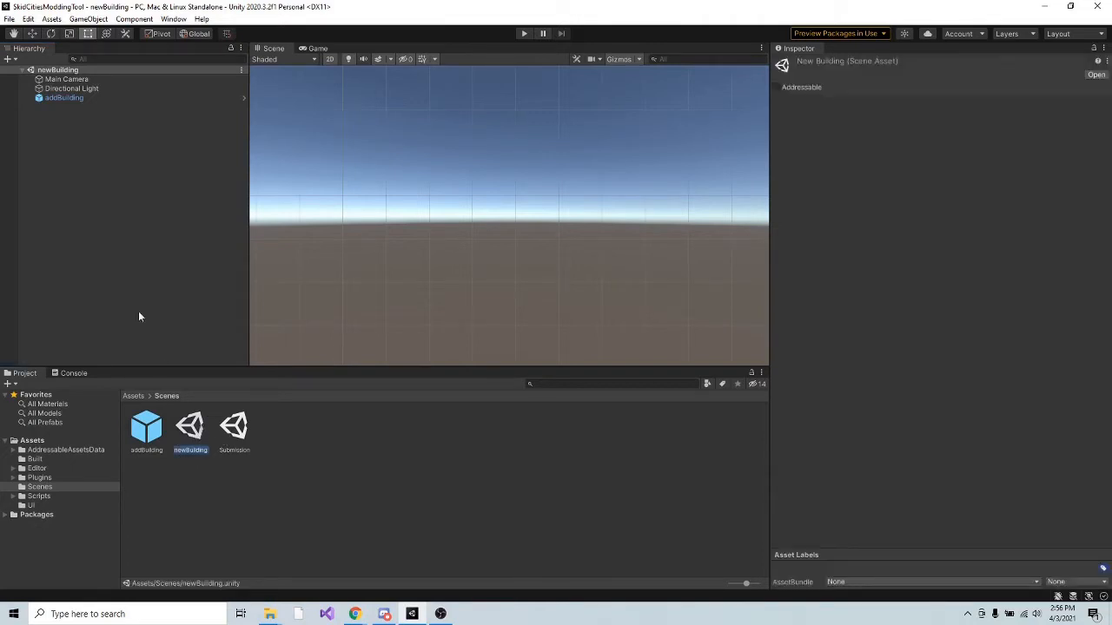
pyautogui.click(81, 98)
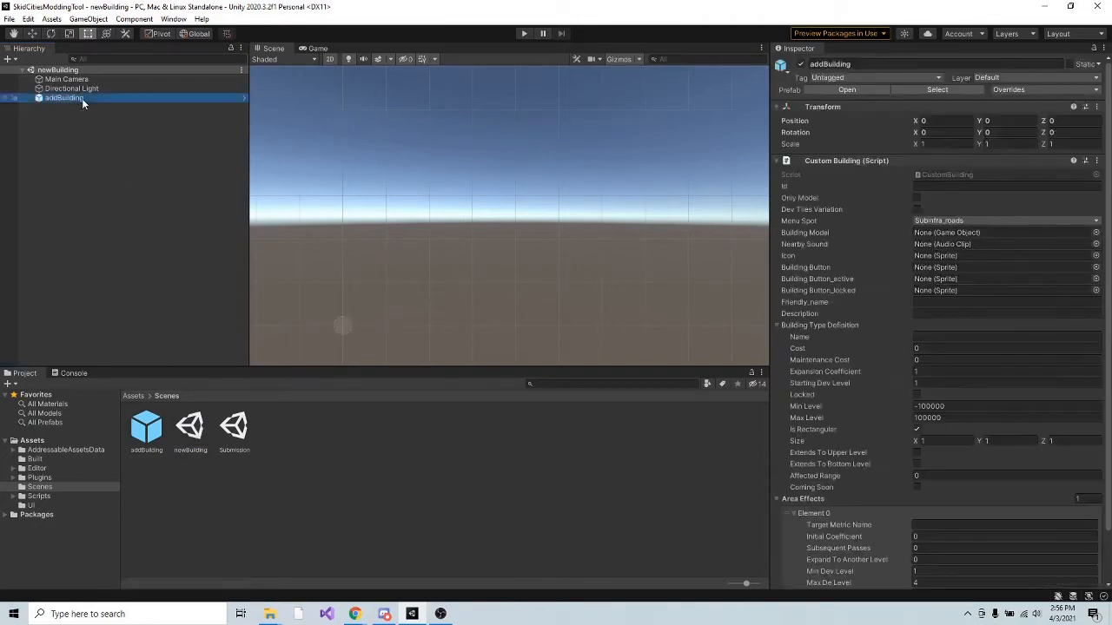
pyautogui.click(95, 125)
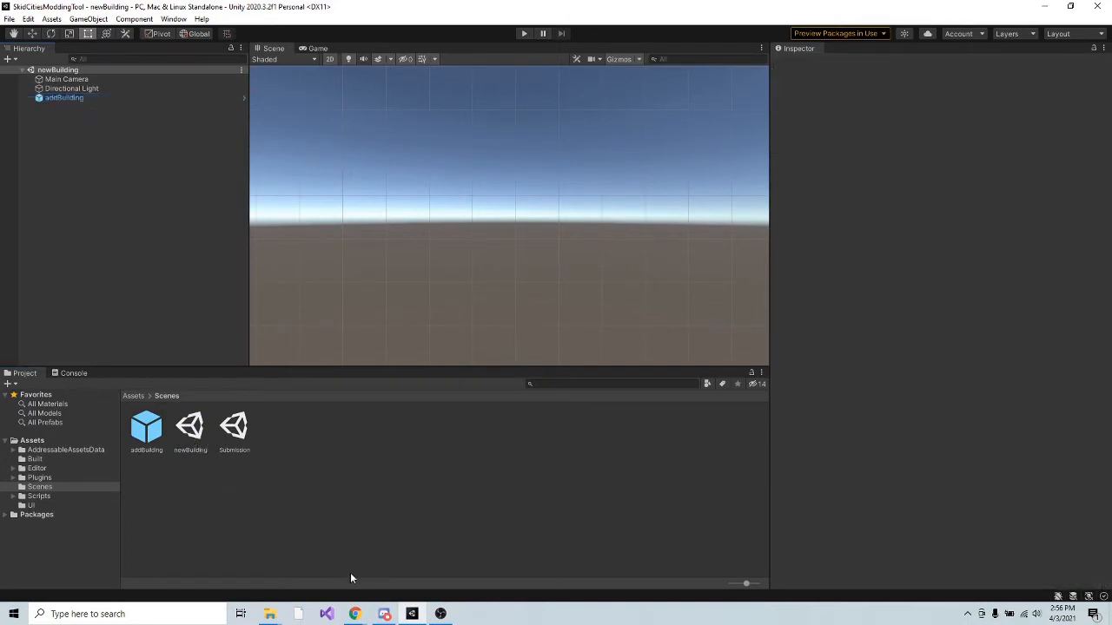
# Switch to the modding guide in Chrome and review the available mod types in its introduction and table of contents.
pyautogui.moveTo(354, 614)
pyautogui.click(403, 583)
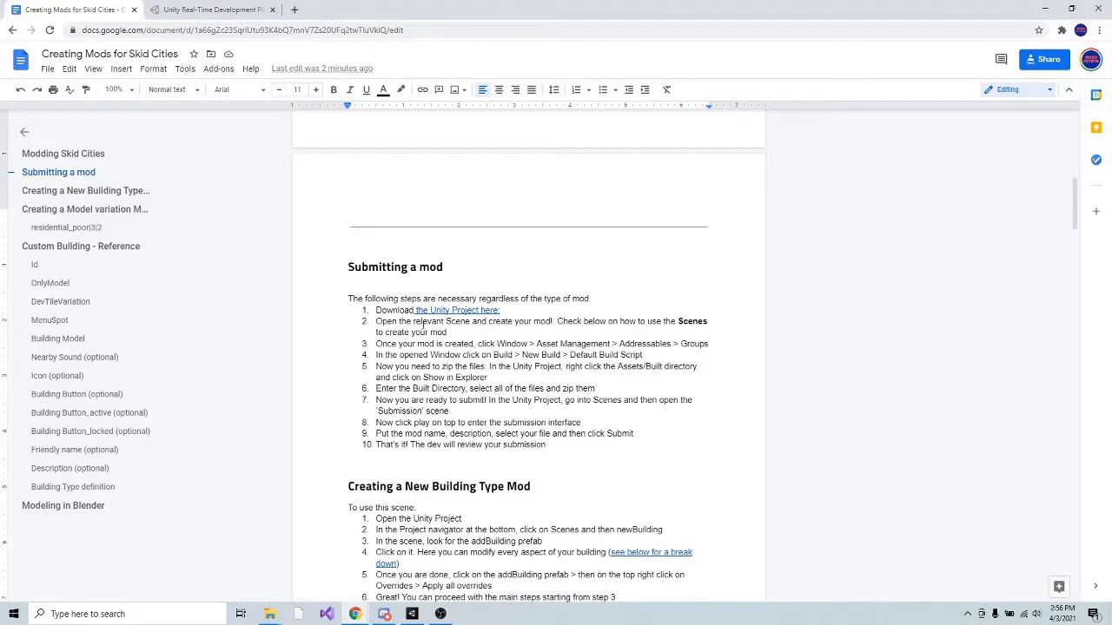
pyautogui.click(427, 356)
pyautogui.scroll(10, 464, 392)
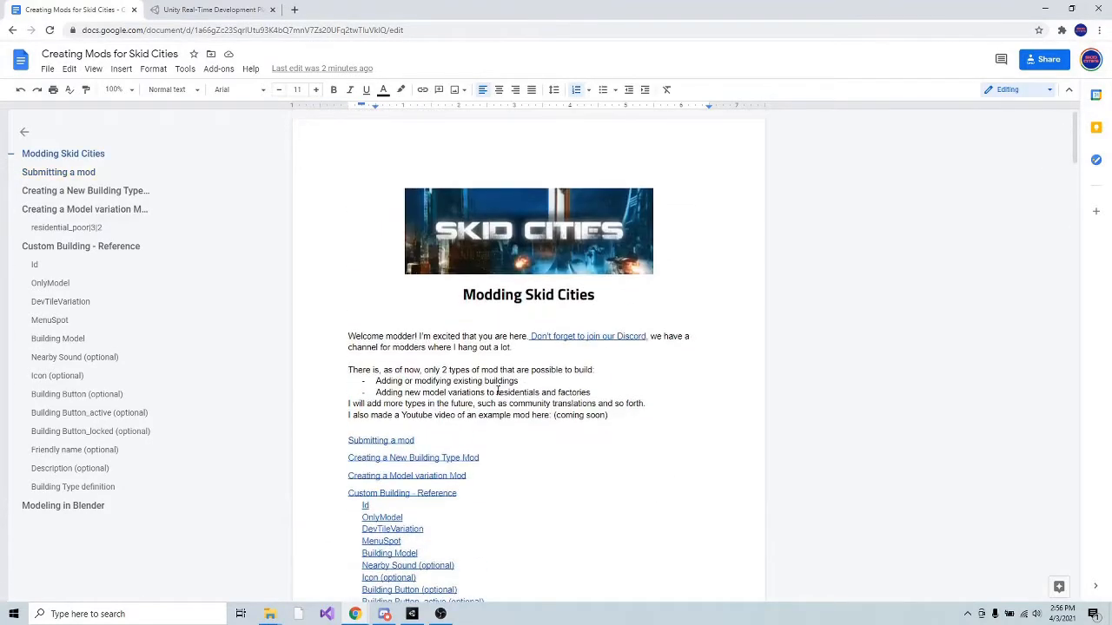
pyautogui.scroll(-2, 495, 396)
pyautogui.click(418, 284)
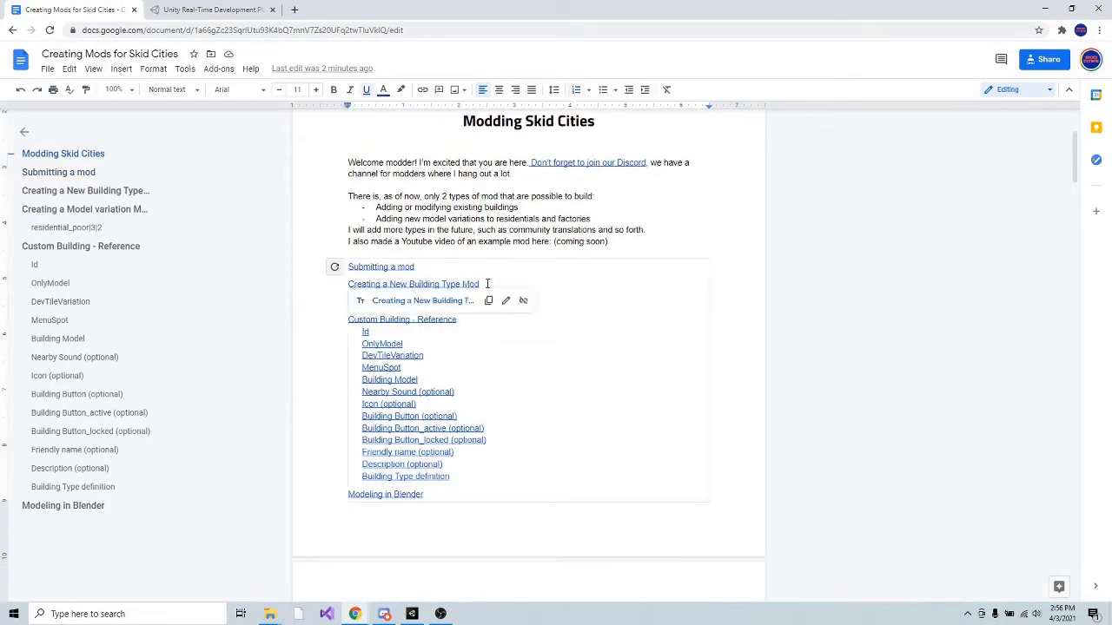
pyautogui.moveTo(487, 284); pyautogui.dragTo(387, 285)
pyautogui.click(474, 218)
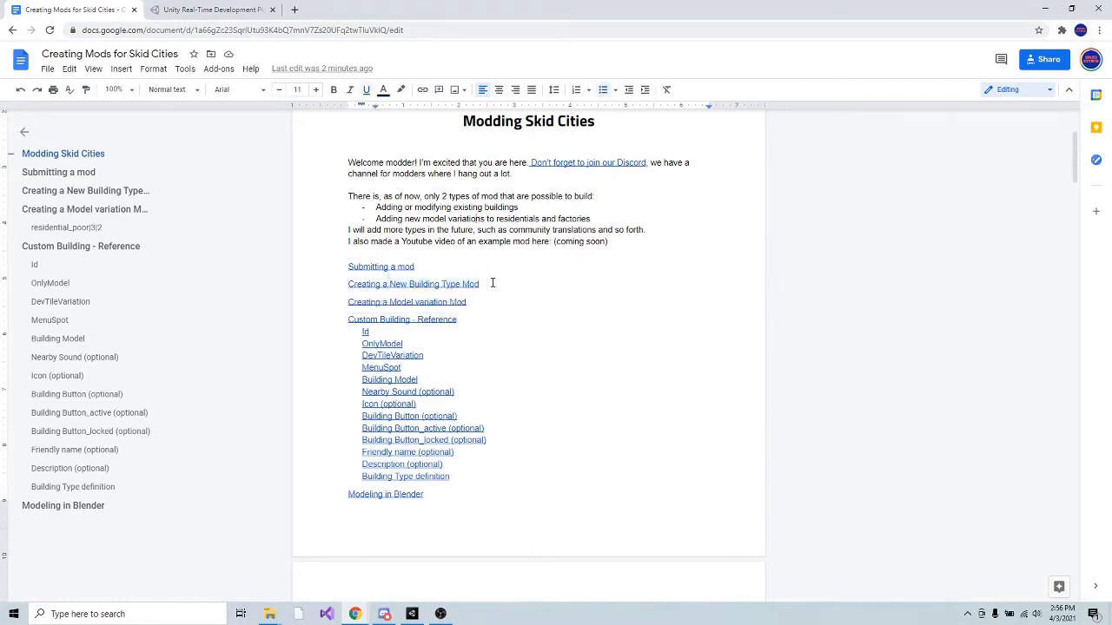
pyautogui.write('s')
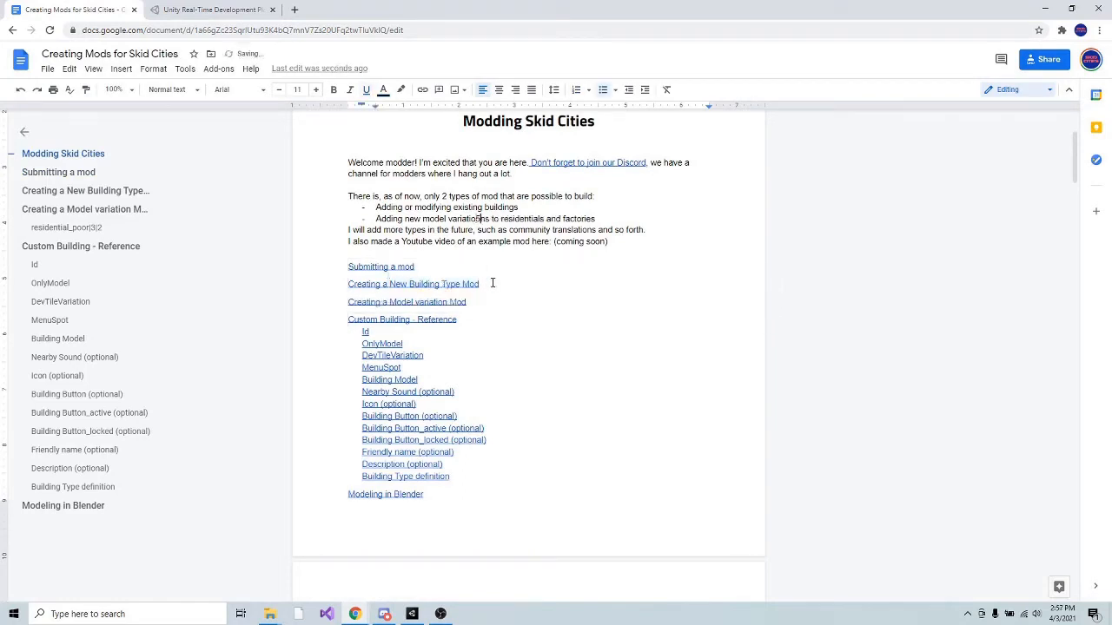
pyautogui.press('BackSpace')
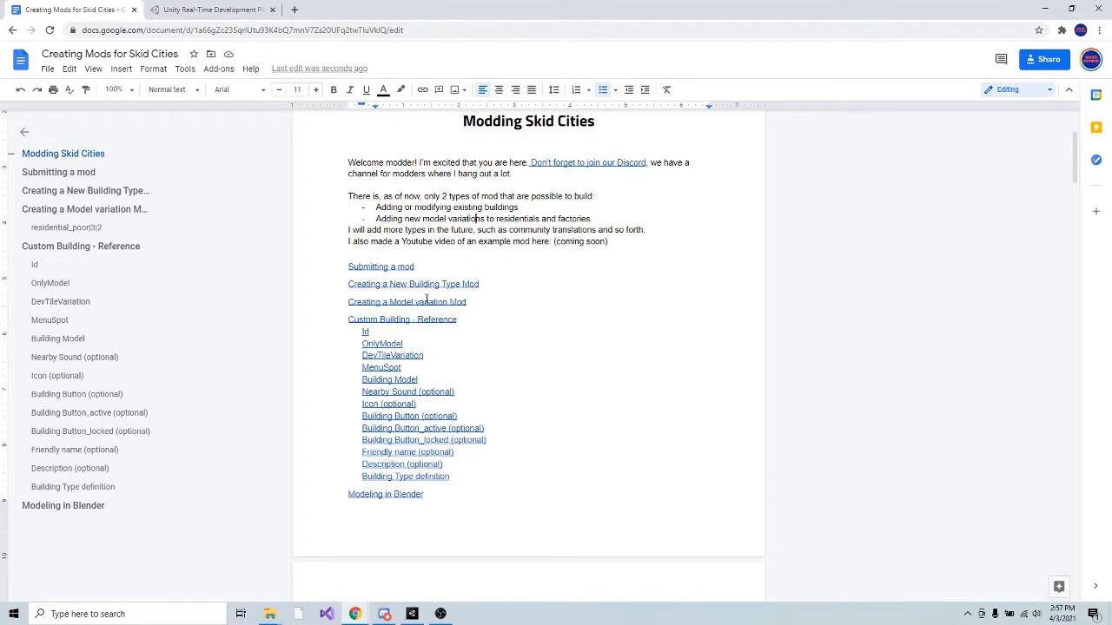
# Follow the contents link to "Creating a Model variation Mod" and look over that section and the "Creating a New Building Type Mod" instructions.
pyautogui.click(380, 302)
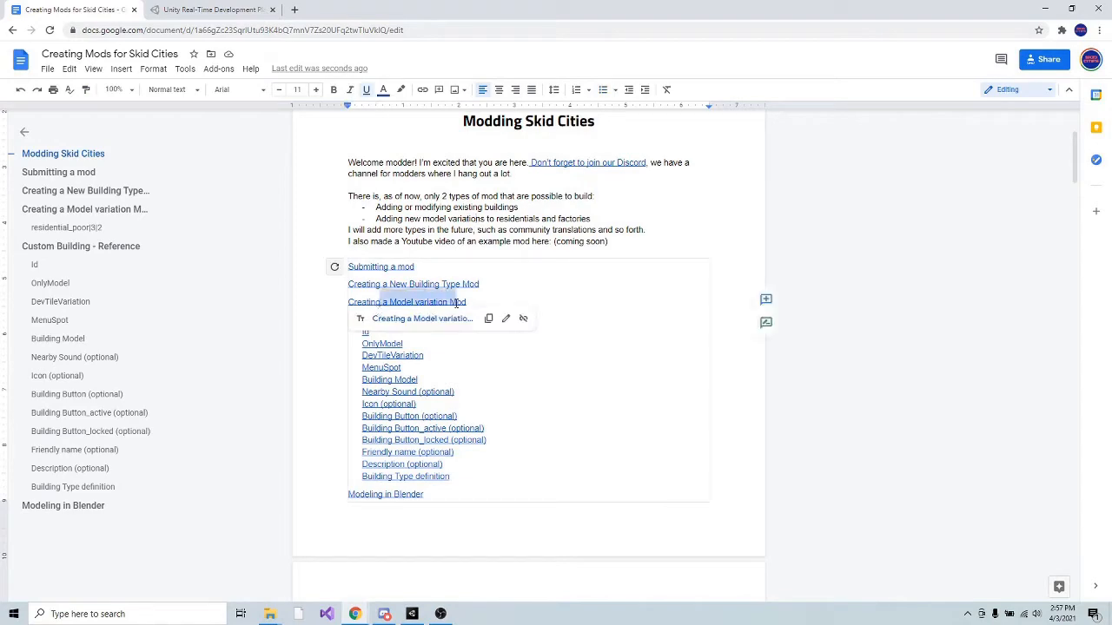
pyautogui.click(426, 318)
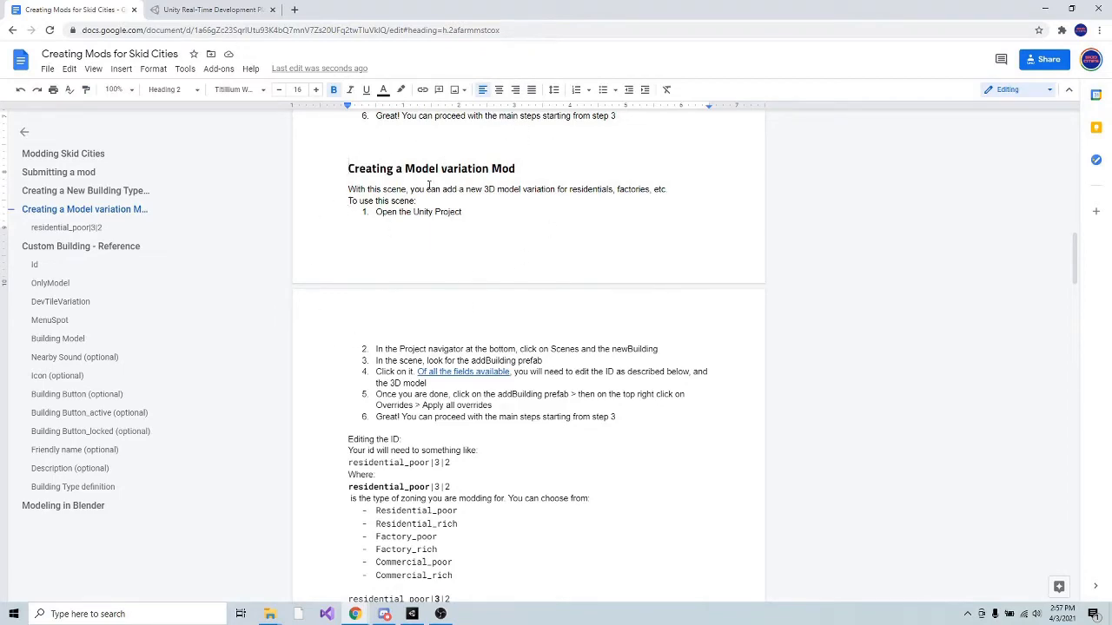
pyautogui.scroll(5, 272, 266)
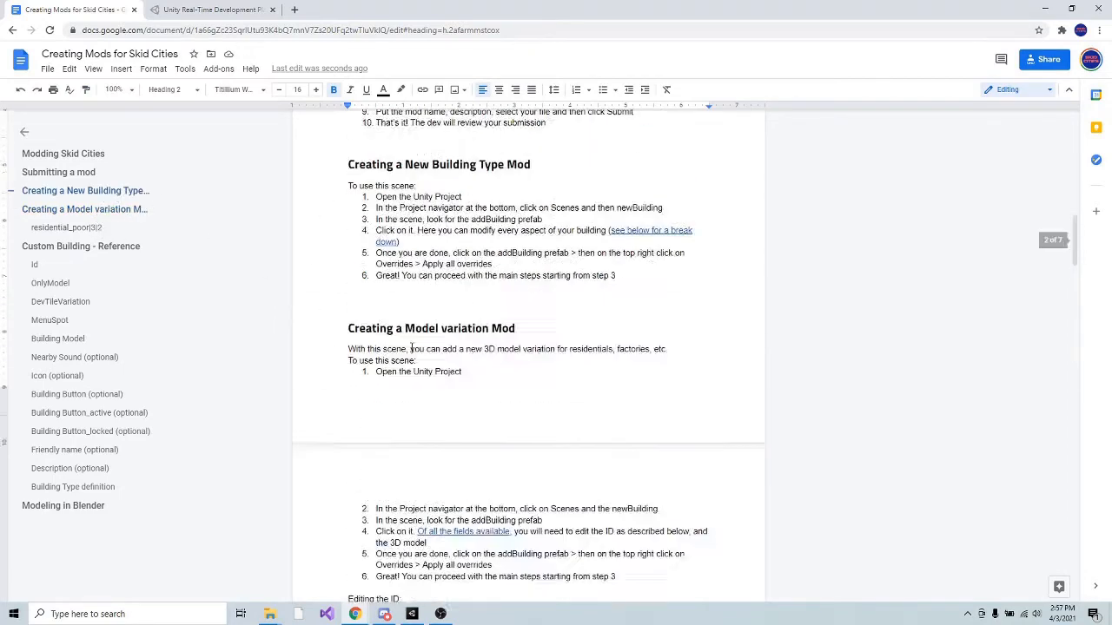
pyautogui.scroll(-3, 441, 371)
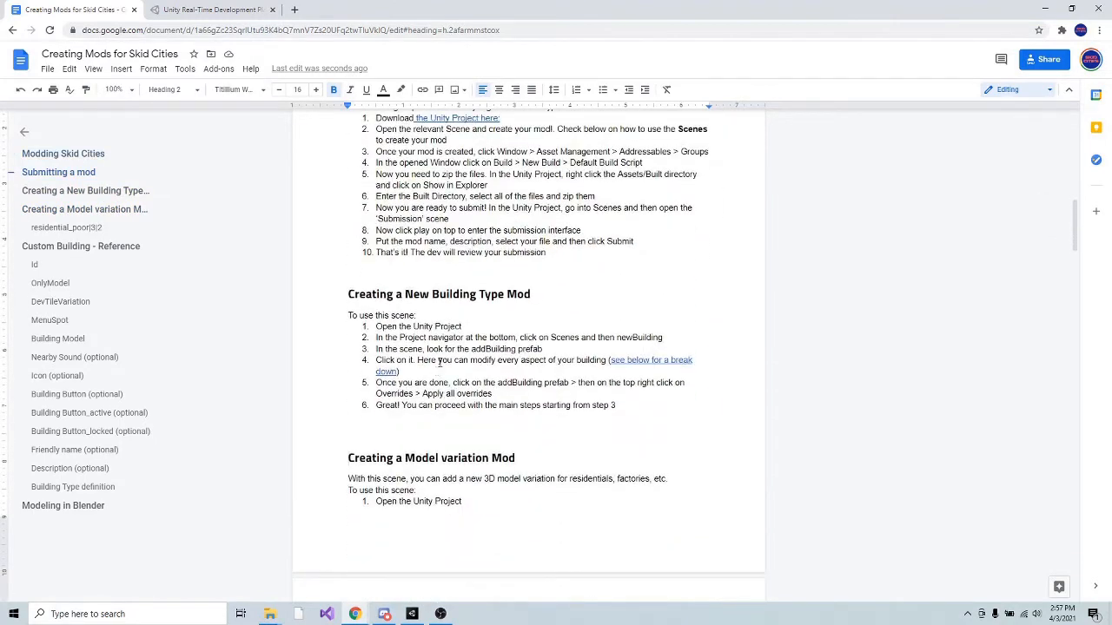
# Look back over the submission steps and return to the table of contents, highlighting the "Creating a Model variation Mod" entry.
pyautogui.scroll(1, 441, 370)
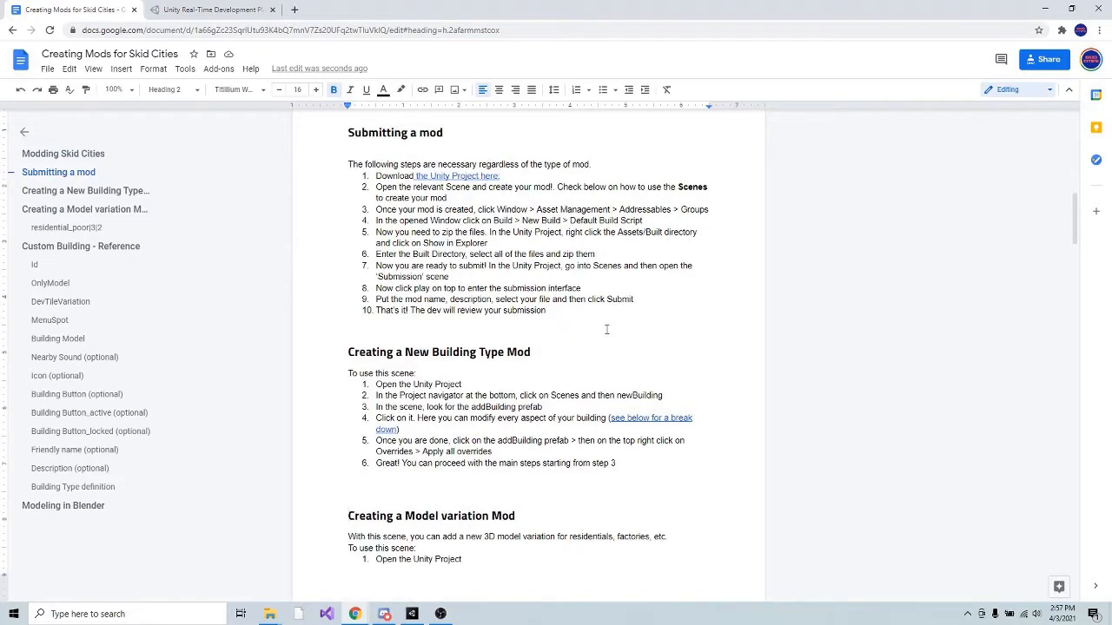
pyautogui.scroll(3, 499, 428)
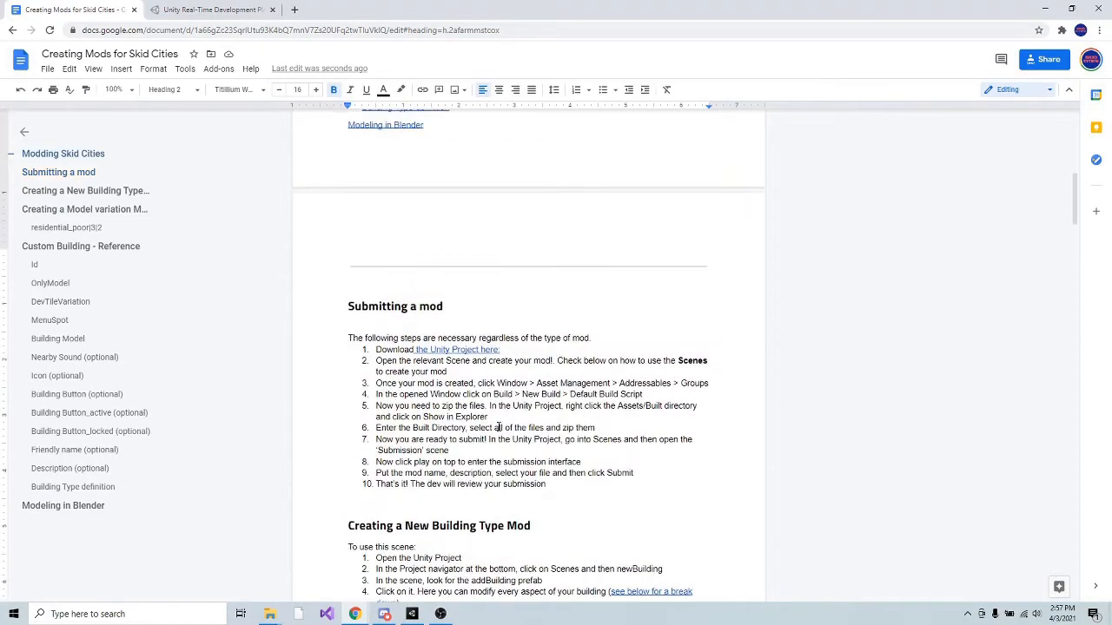
pyautogui.scroll(8, 499, 427)
pyautogui.scroll(-1, 496, 426)
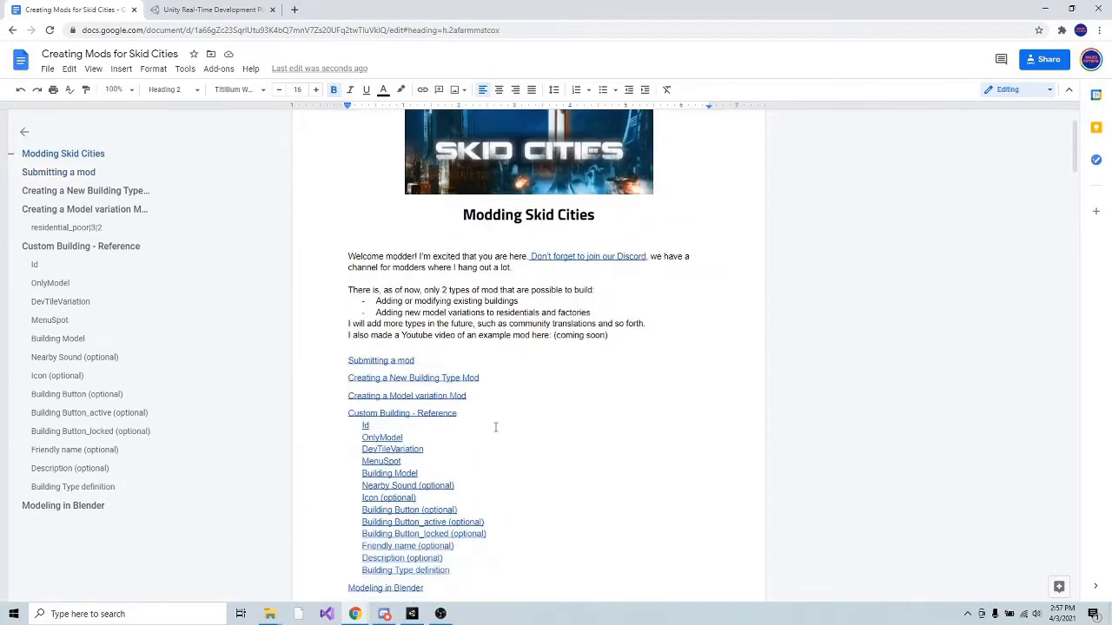
pyautogui.click(419, 395)
pyautogui.tripleClick(448, 389)
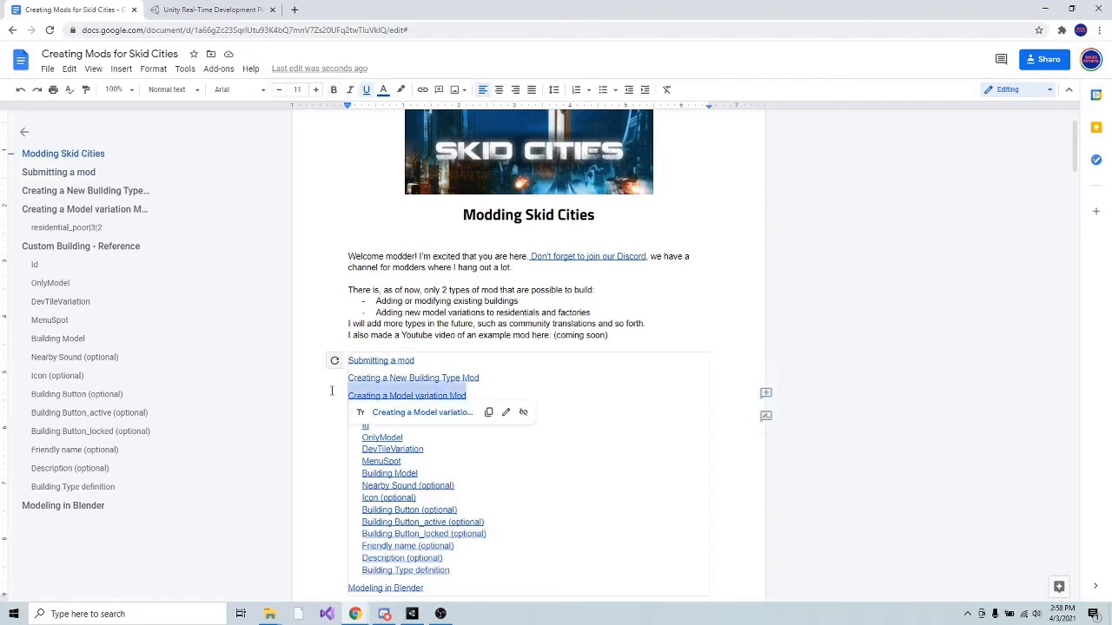
pyautogui.click(481, 394)
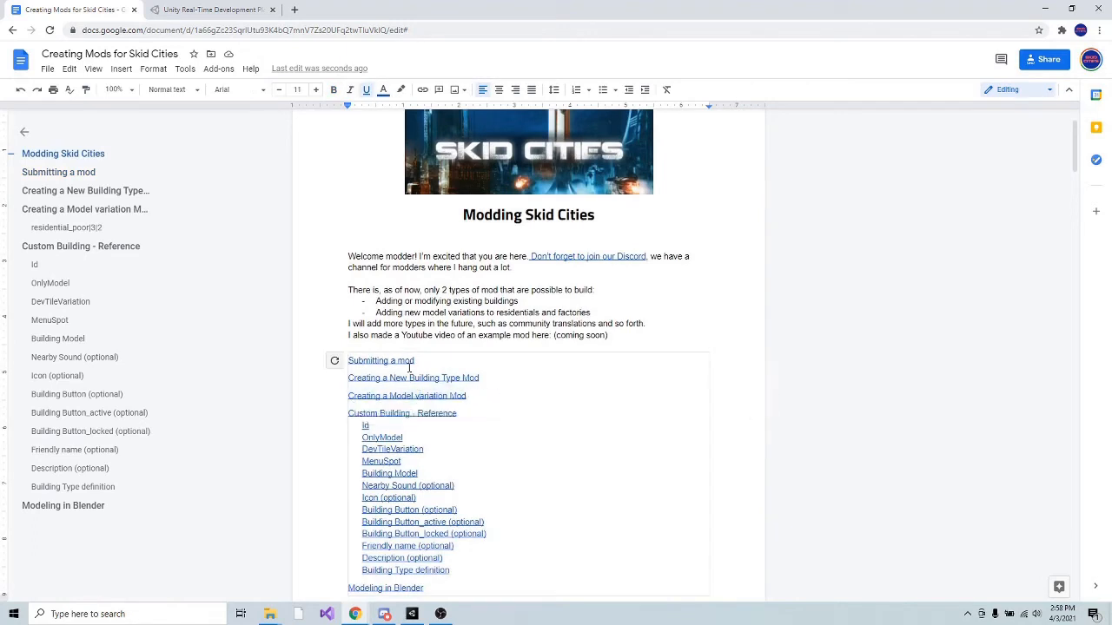
# Follow the contents link to the "Creating a Model variation Mod" section.
pyautogui.scroll(-1, 447, 392)
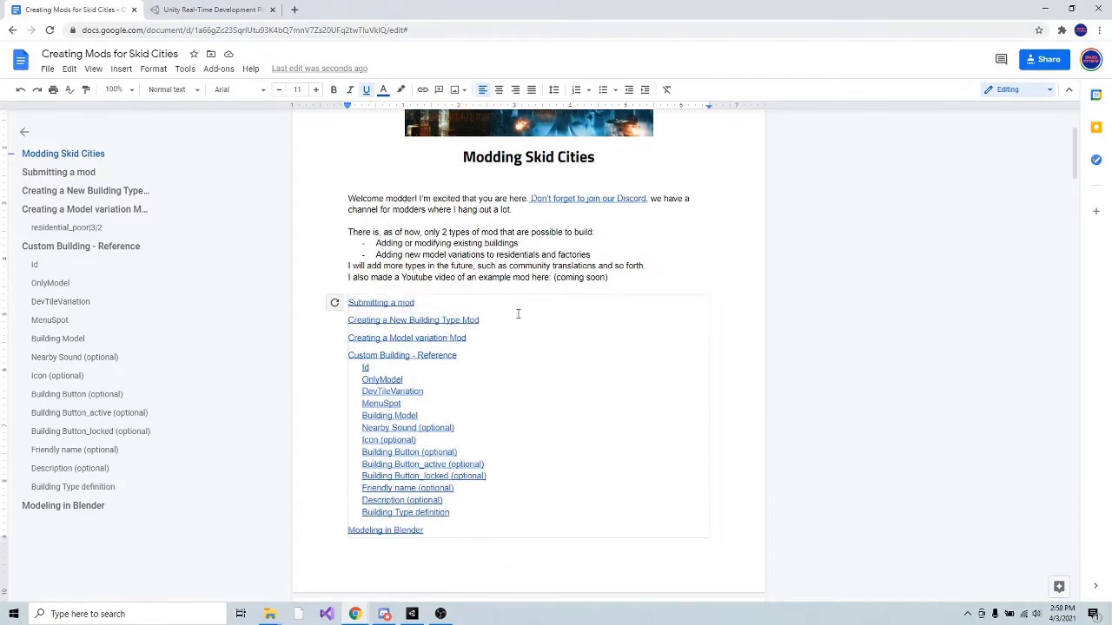
pyautogui.click(375, 338)
pyautogui.click(405, 354)
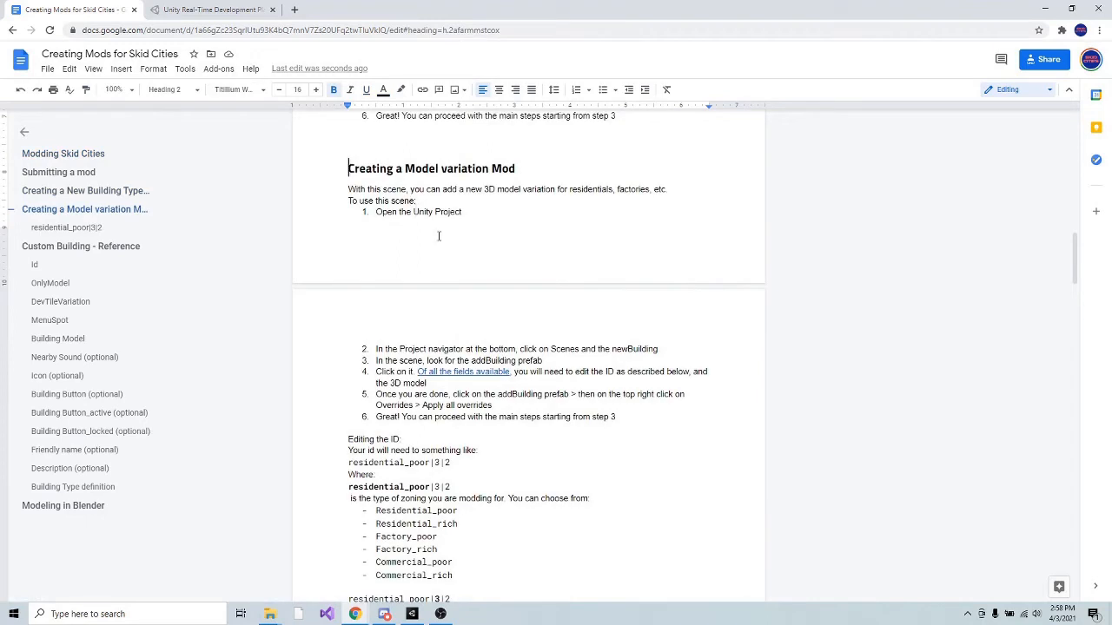
# Switch to Unity, select the addBuilding prefab in the scene, and collapse its Building Type Definition and Area Effects groups.
pyautogui.click(411, 618)
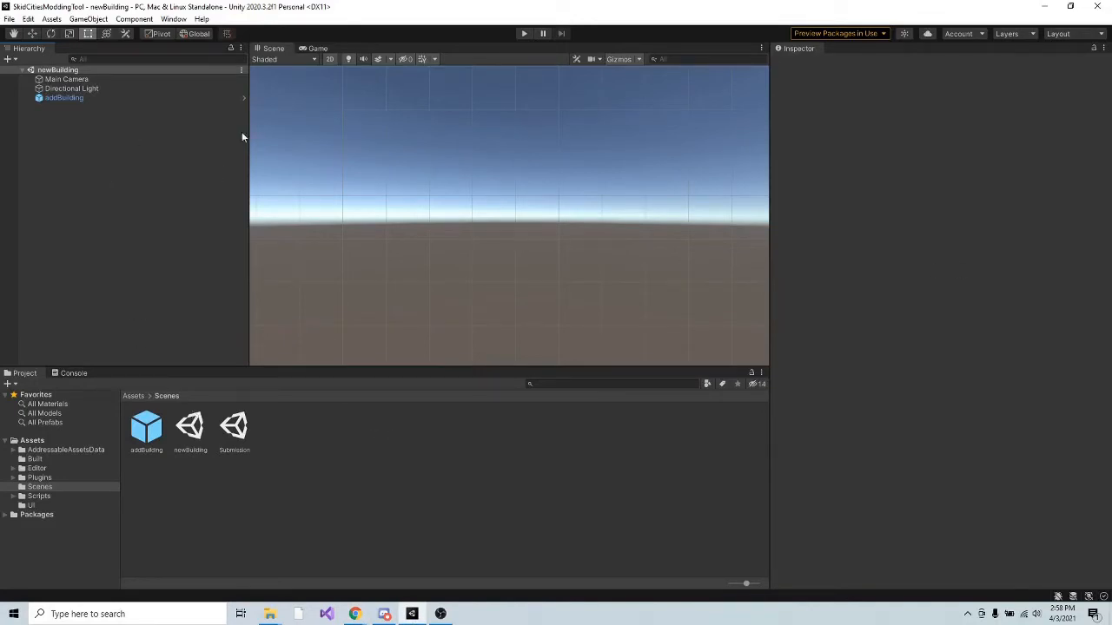
pyautogui.click(96, 98)
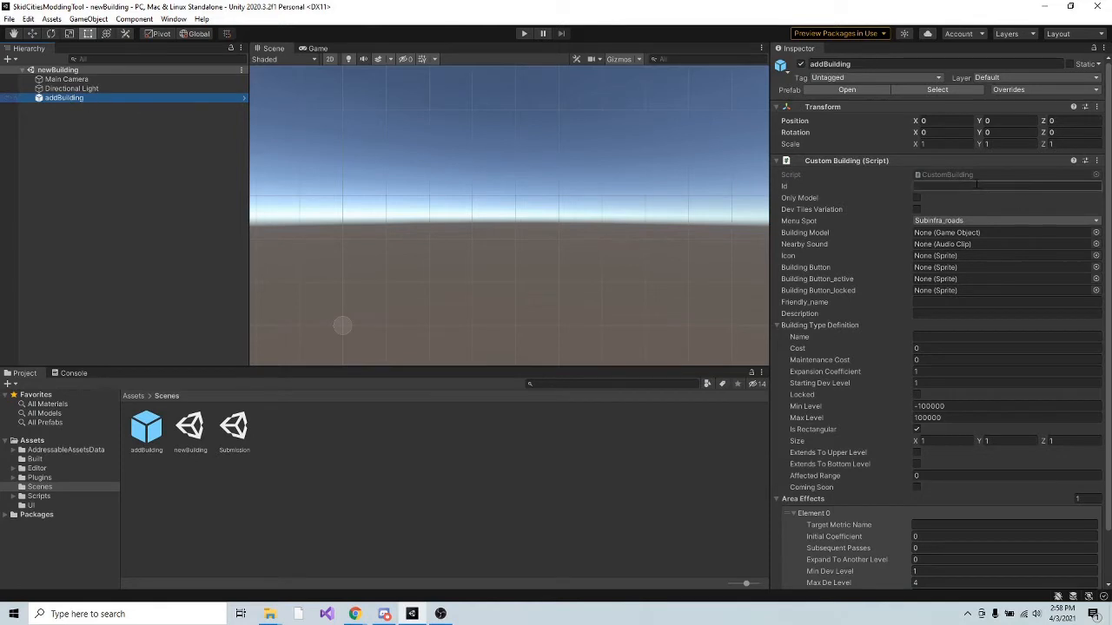
pyautogui.click(827, 326)
pyautogui.click(827, 338)
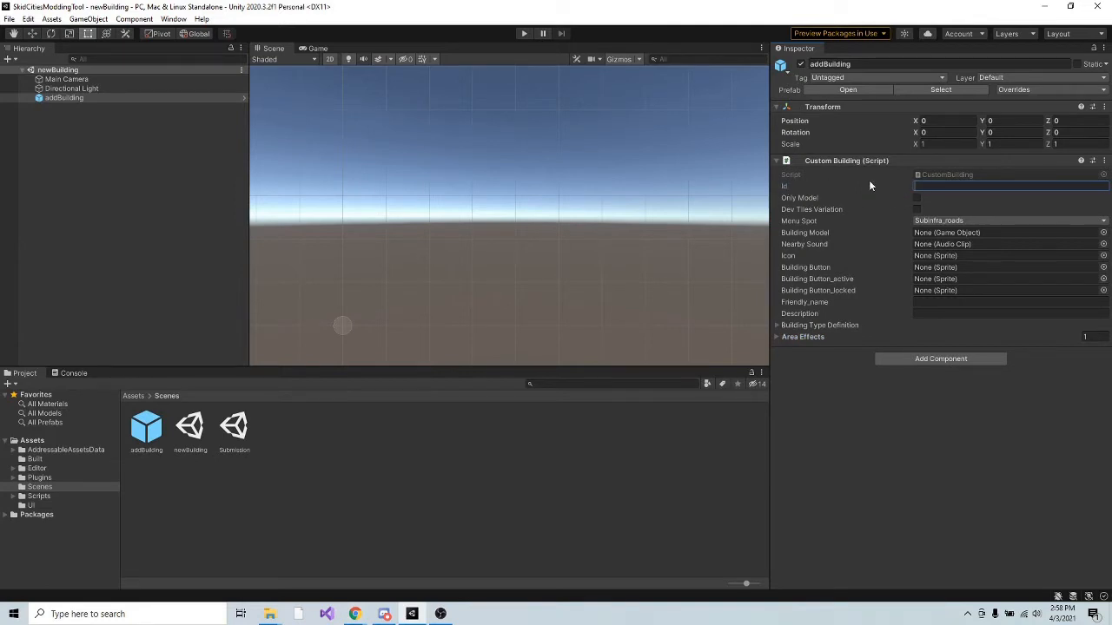
# Switch to the modding guide in Chrome and highlight the zoning part of the sample ID under "Editing the ID".
pyautogui.moveTo(355, 614)
pyautogui.click(412, 555)
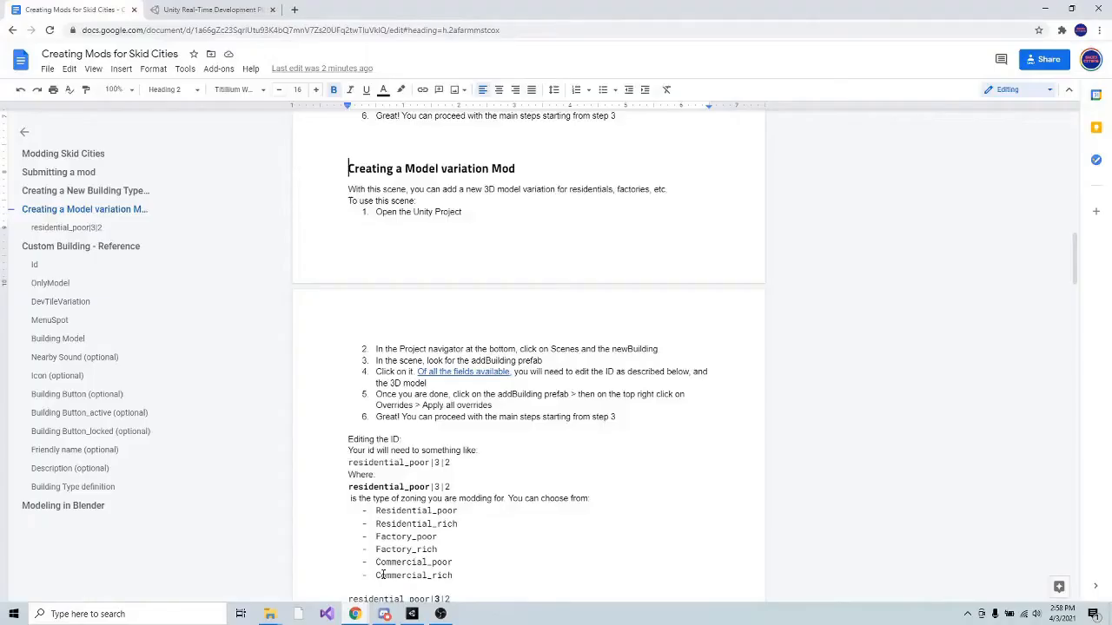
pyautogui.scroll(-3, 519, 301)
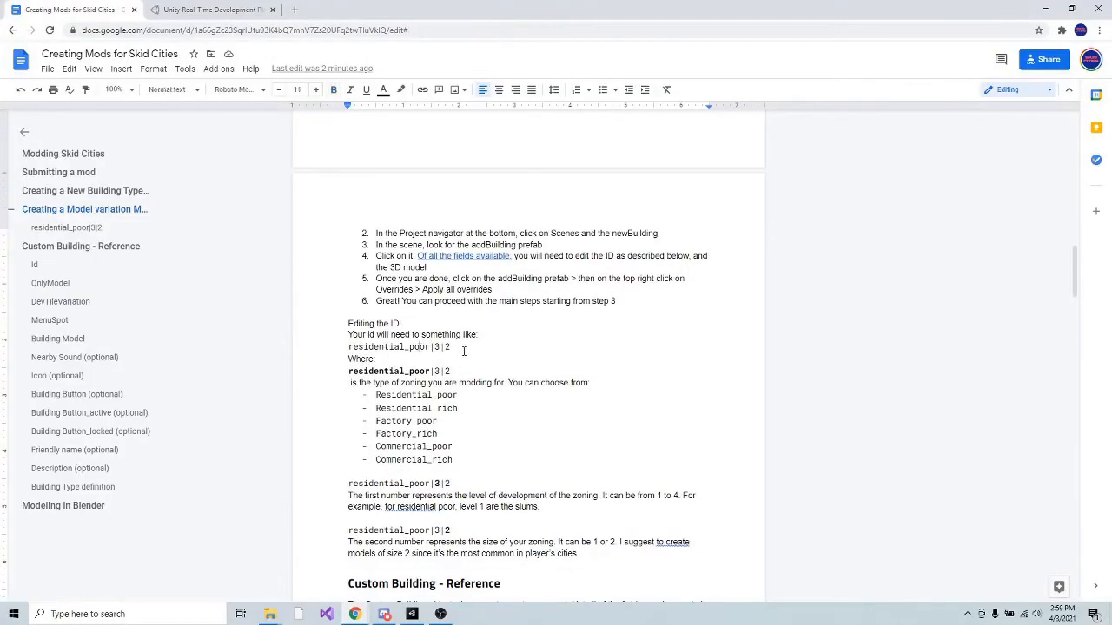
pyautogui.moveTo(462, 347); pyautogui.dragTo(326, 347)
pyautogui.click(366, 347)
pyautogui.click(395, 347)
pyautogui.doubleClick(403, 348)
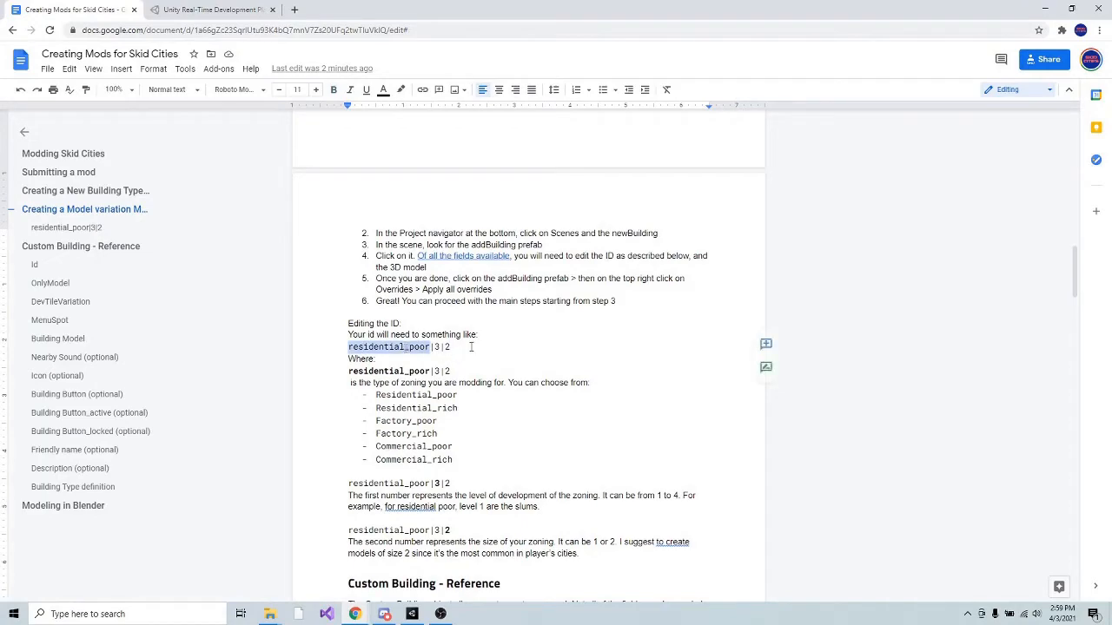
# Read through the zoning types available for the ID and highlight the Factory_poor option.
pyautogui.scroll(-2, 464, 344)
pyautogui.click(443, 276)
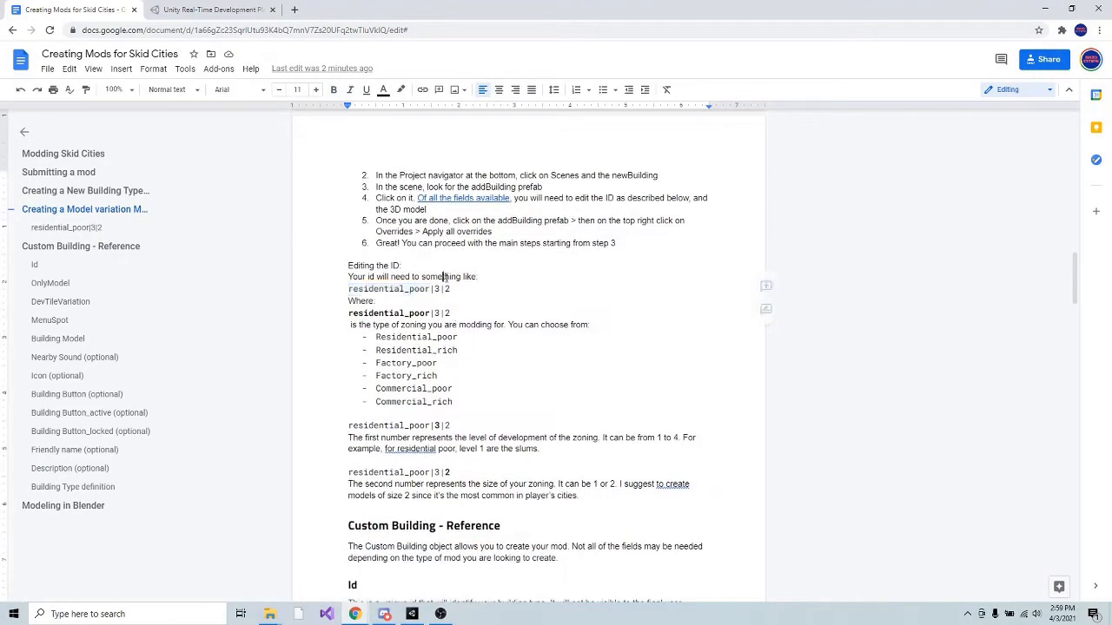
pyautogui.press('Tab')
pyautogui.press('BackSpace')
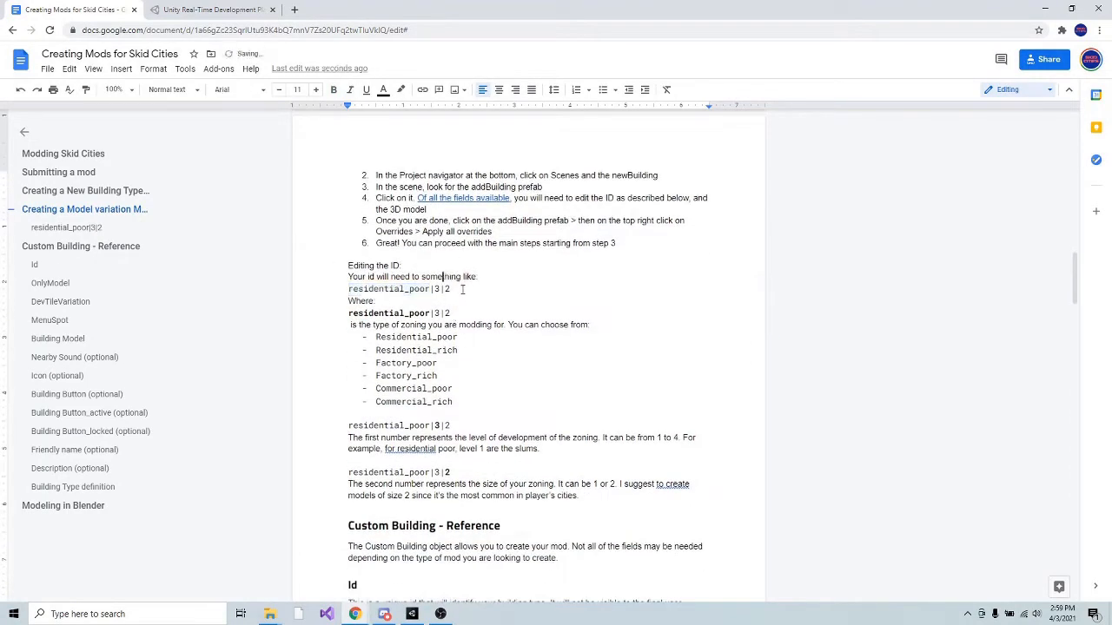
pyautogui.doubleClick(364, 289)
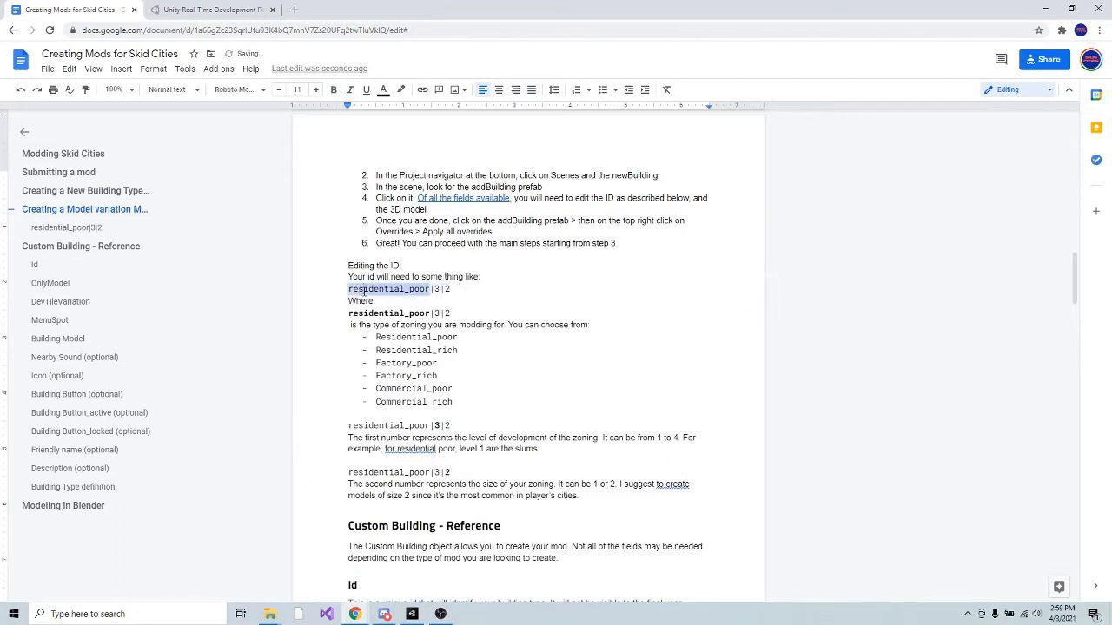
pyautogui.click(408, 325)
pyautogui.doubleClick(406, 365)
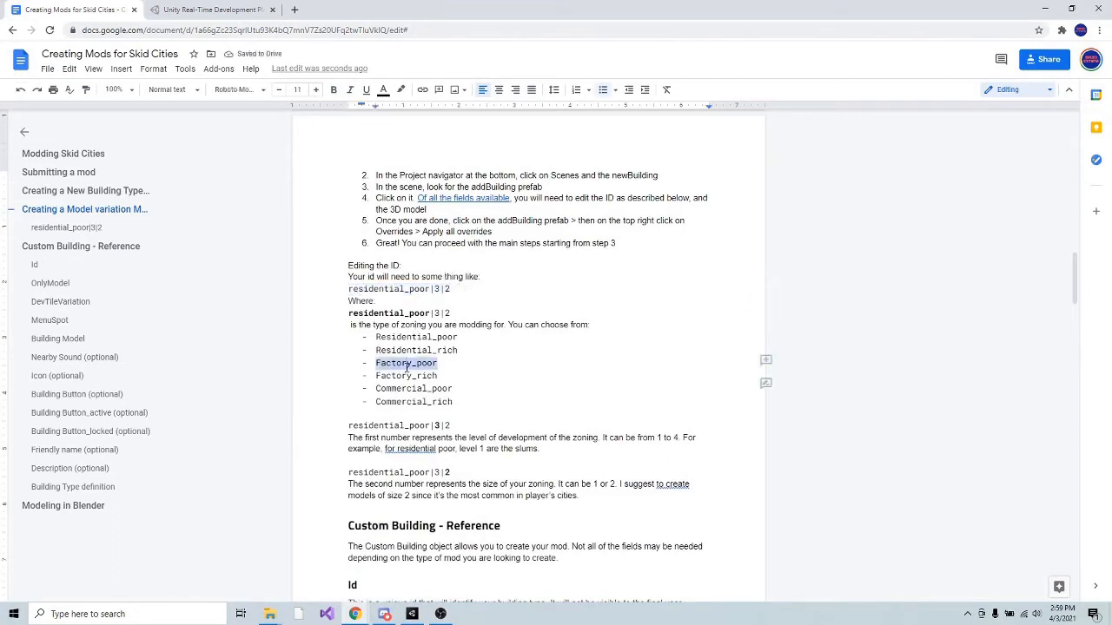
# Switch to Unity and enter factory_poor as the Id of addBuilding's Custom Building script.
pyautogui.hotkey('alt', 'Tab')
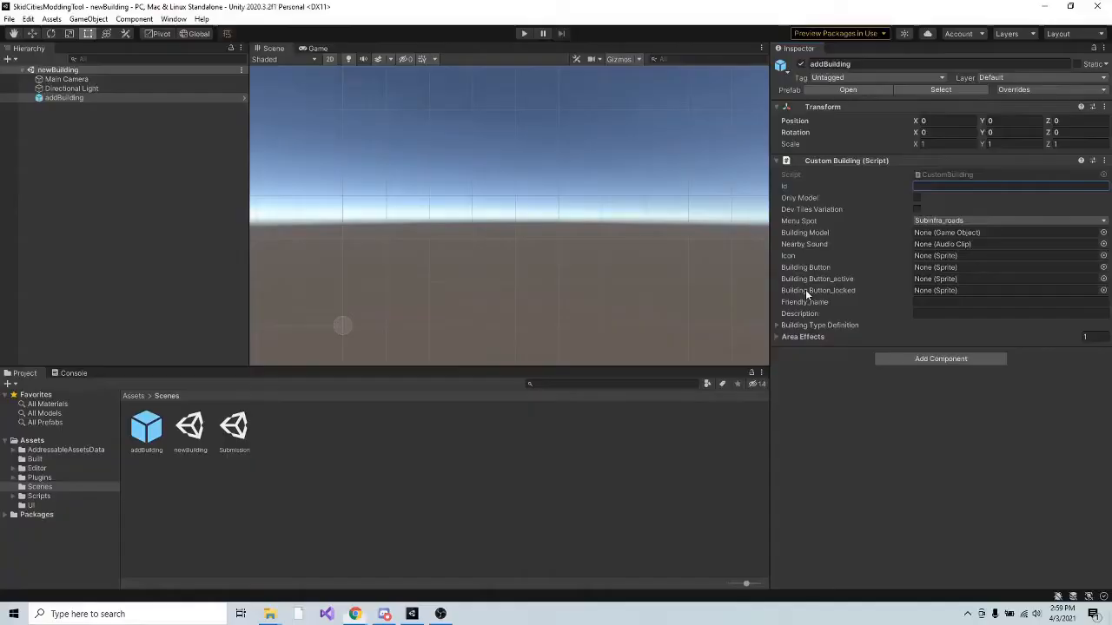
pyautogui.write('facotry')
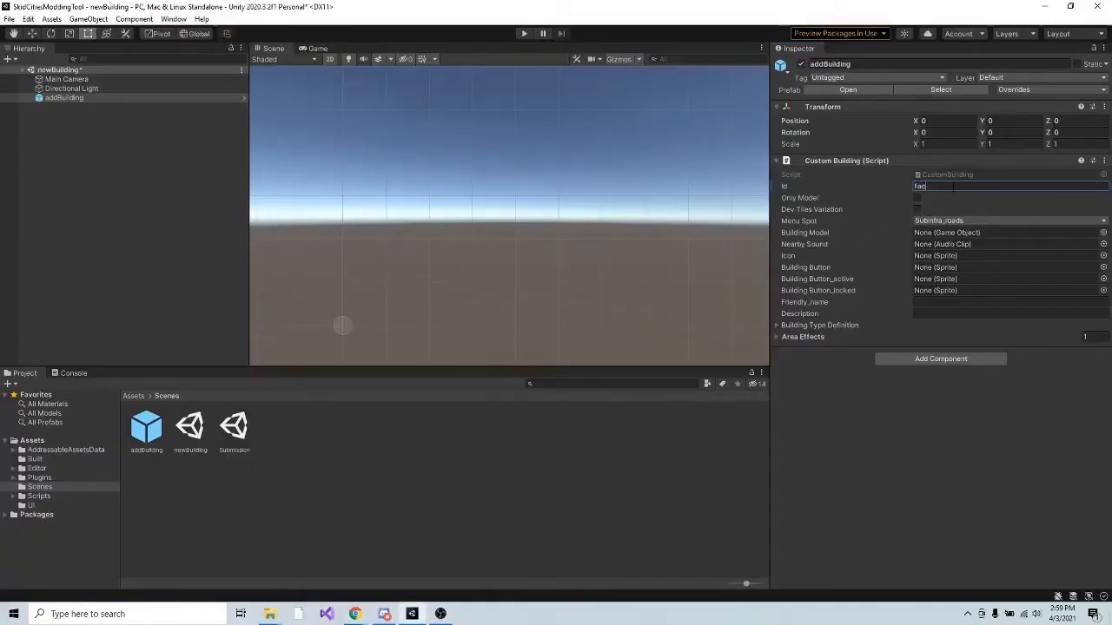
pyautogui.press('BackSpace')
pyautogui.press('BackSpace')
pyautogui.press('BackSpace')
pyautogui.press('BackSpace')
pyautogui.write('tory_')
pyautogui.write('powe')
# Check the ID format in the guide and add the development level to the Id in Unity, making it factory_poor|2.
pyautogui.hotkey('alt', 'Tab')
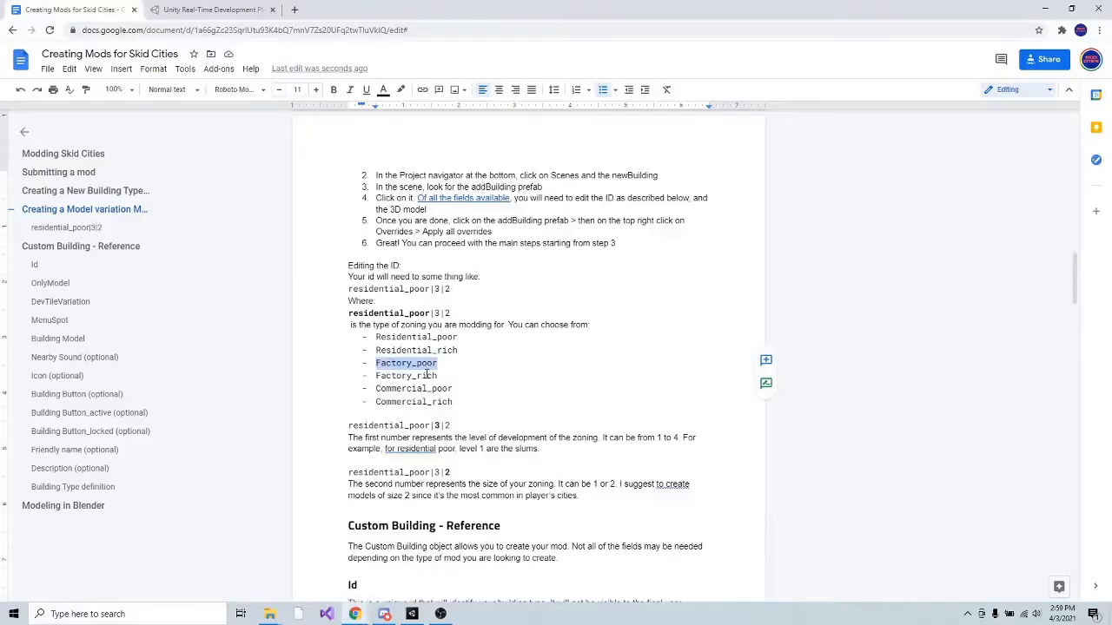
pyautogui.click(435, 317)
pyautogui.hotkey('alt', 'Tab')
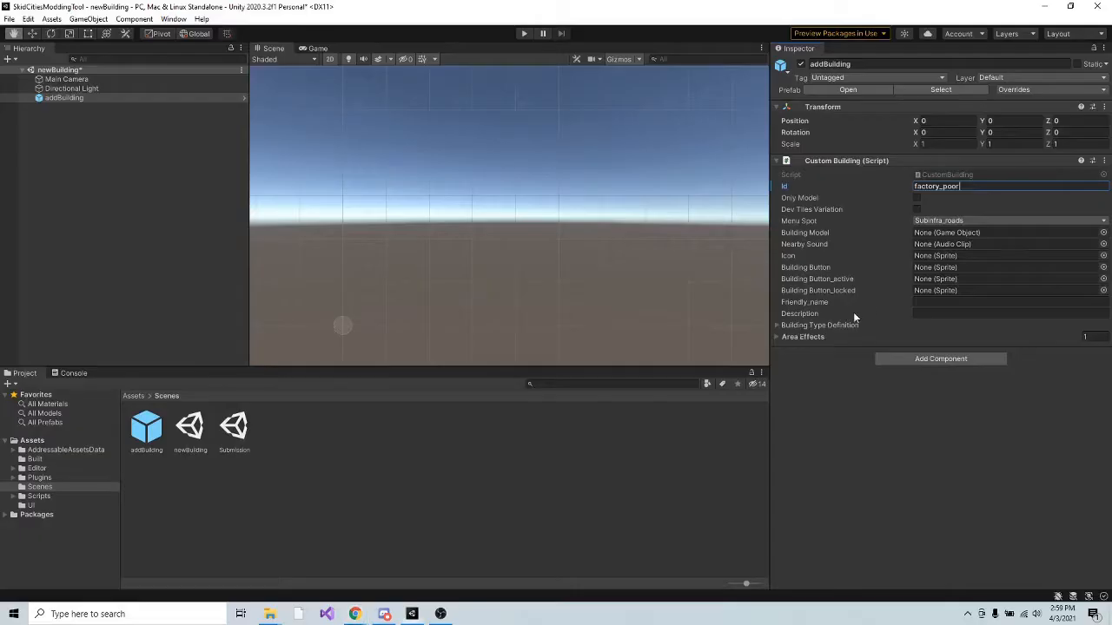
pyautogui.moveTo(975, 186); pyautogui.dragTo(913, 186)
pyautogui.click(986, 189)
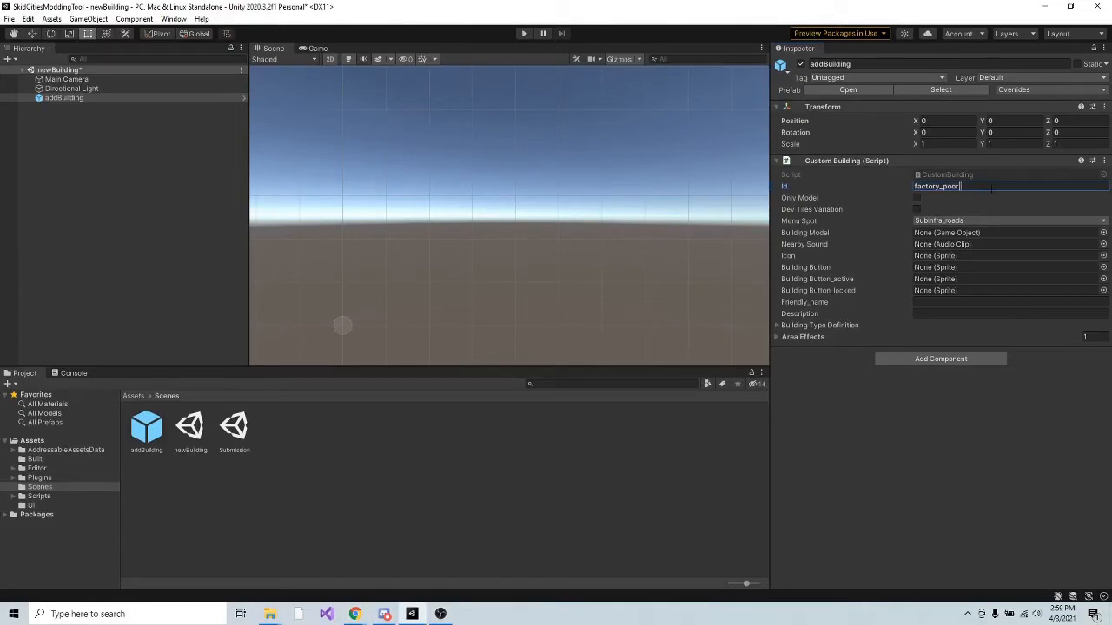
pyautogui.write('2')
# Switch to the guide and read what the second number of the ID represents.
pyautogui.hotkey('alt', 'Tab')
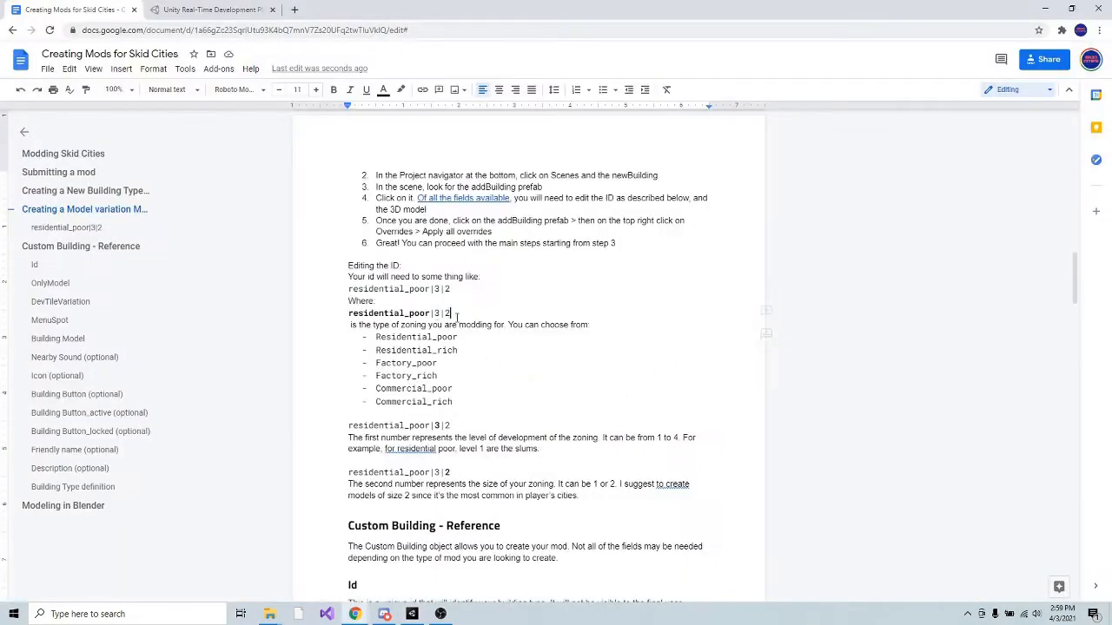
pyautogui.click(610, 504)
pyautogui.scroll(-1, 610, 504)
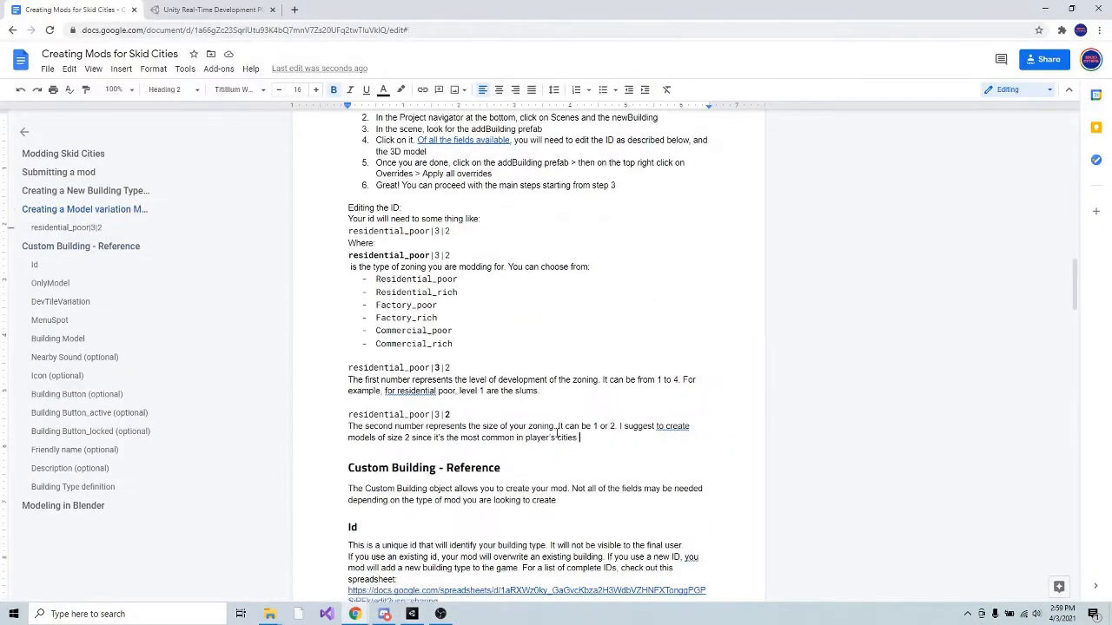
pyautogui.moveTo(578, 438); pyautogui.dragTo(528, 428)
pyautogui.click(528, 427)
# Switch to Unity, complete addBuilding's Id as factory_poor|2|2, and enable Only Model and Dev Tiles Variation.
pyautogui.hotkey('alt', 'Tab')
pyautogui.click(996, 186)
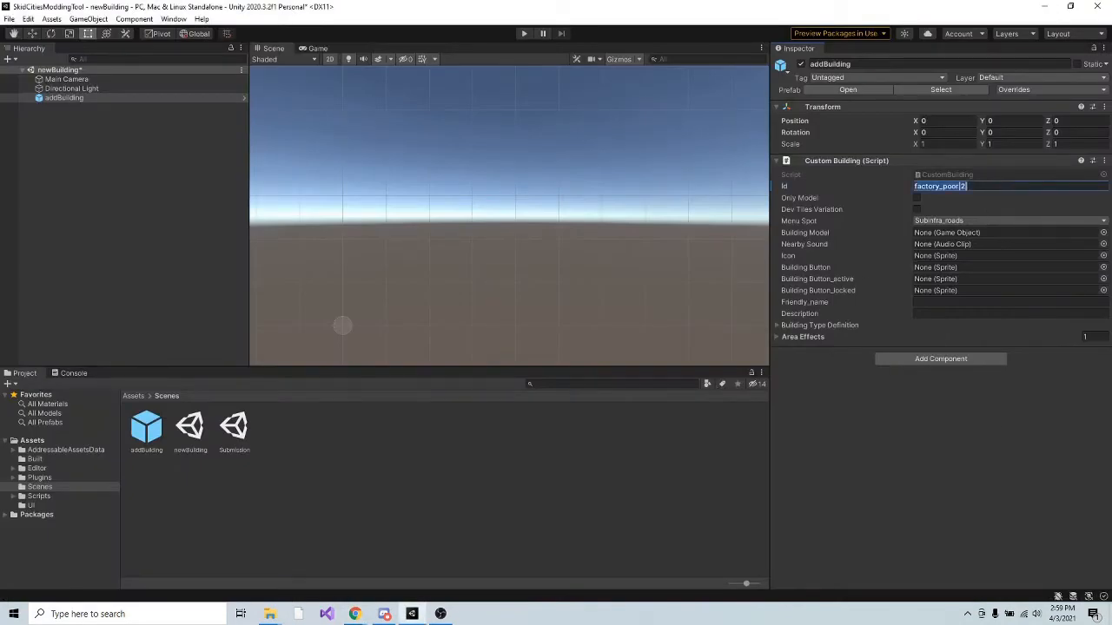
pyautogui.press('End')
pyautogui.write('|2')
pyautogui.click(829, 485)
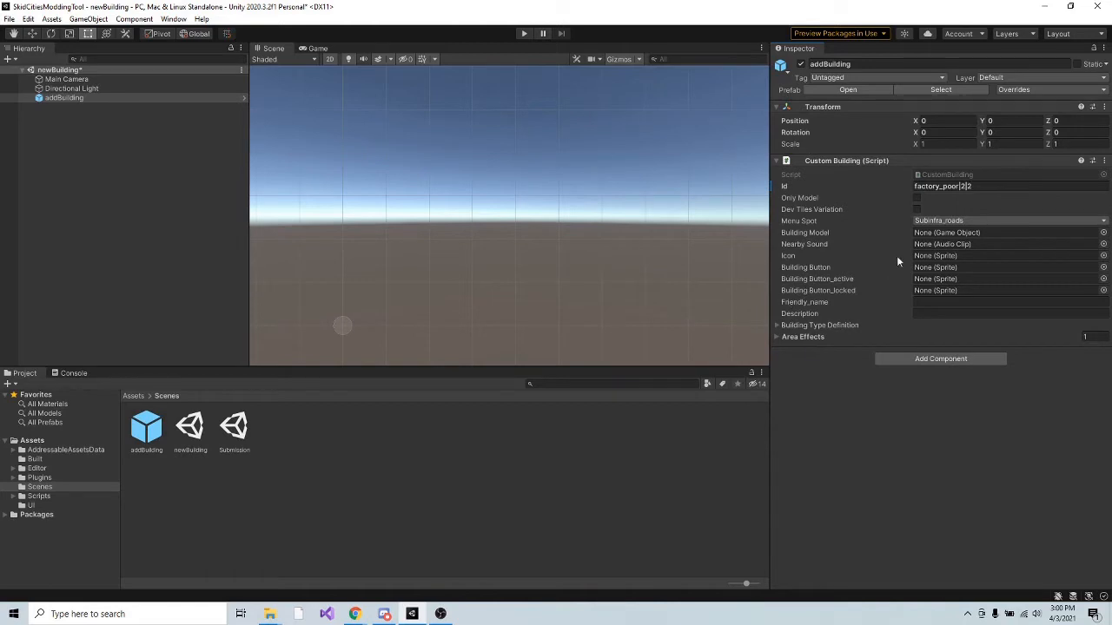
pyautogui.click(986, 186)
pyautogui.click(877, 423)
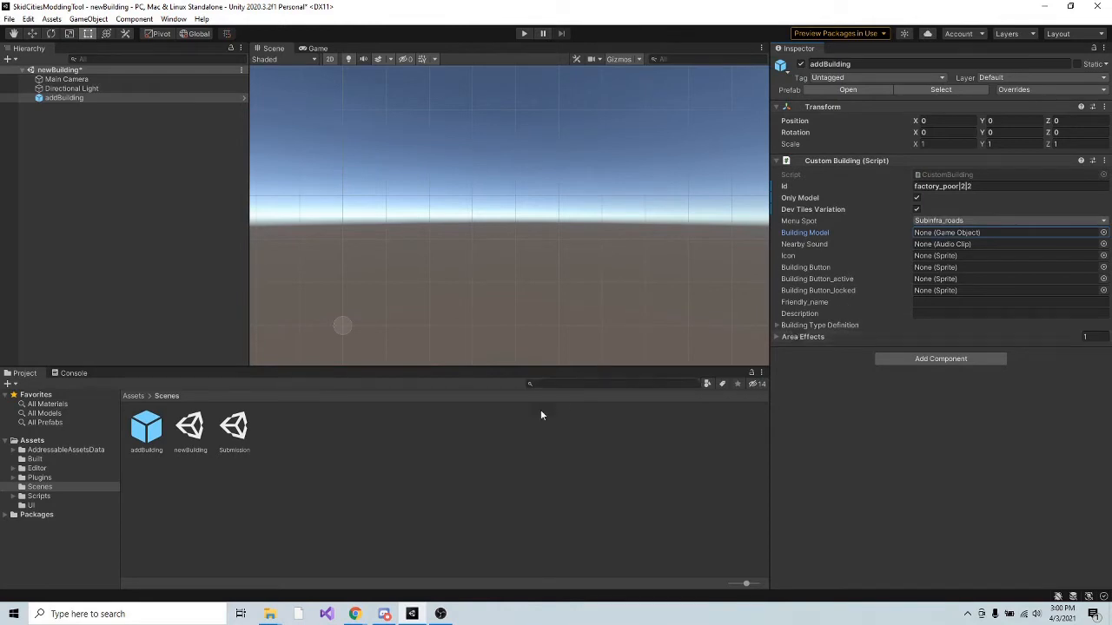
# Switch to Chrome, search for "blender" in a new tab, and open the Blender 2.92 release page on blender.org.
pyautogui.moveTo(355, 614)
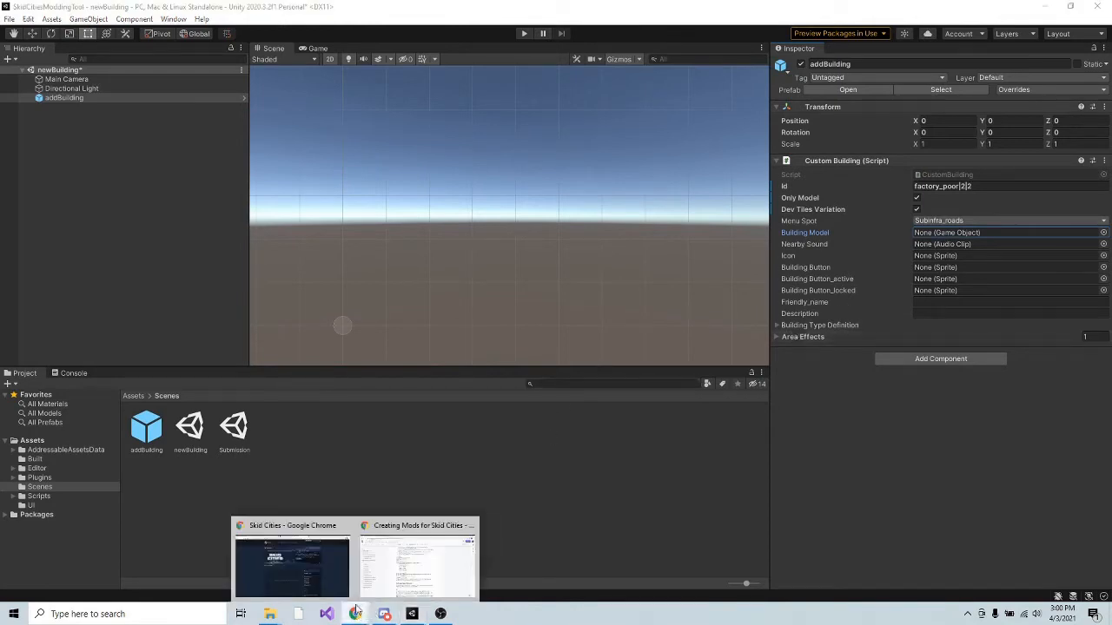
pyautogui.click(408, 574)
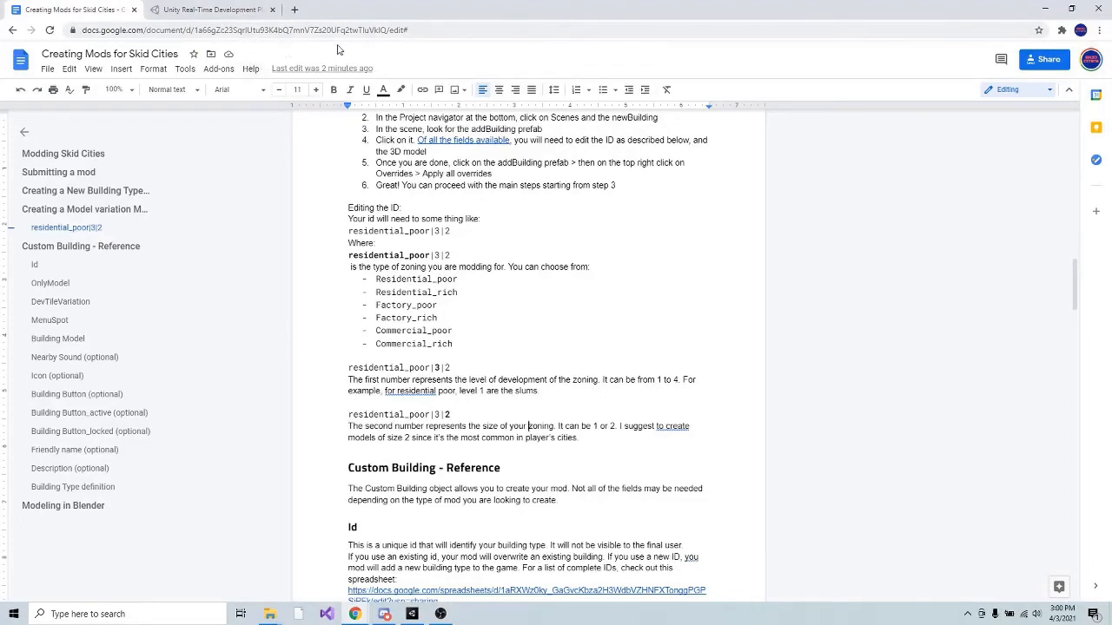
pyautogui.hotkey('ctrl', 't')
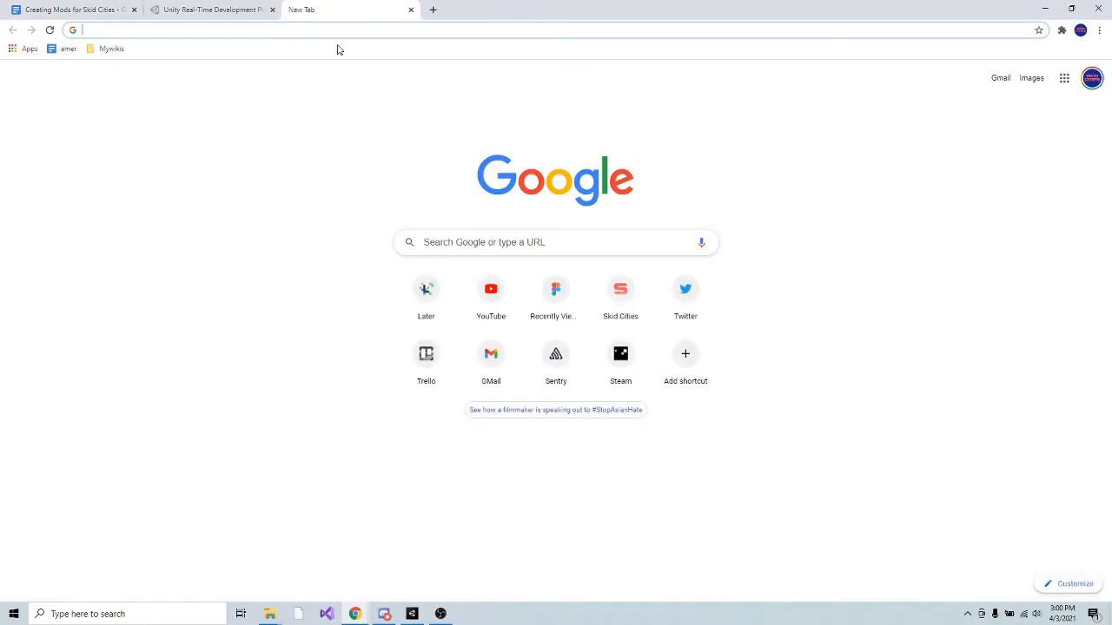
pyautogui.write('blender')
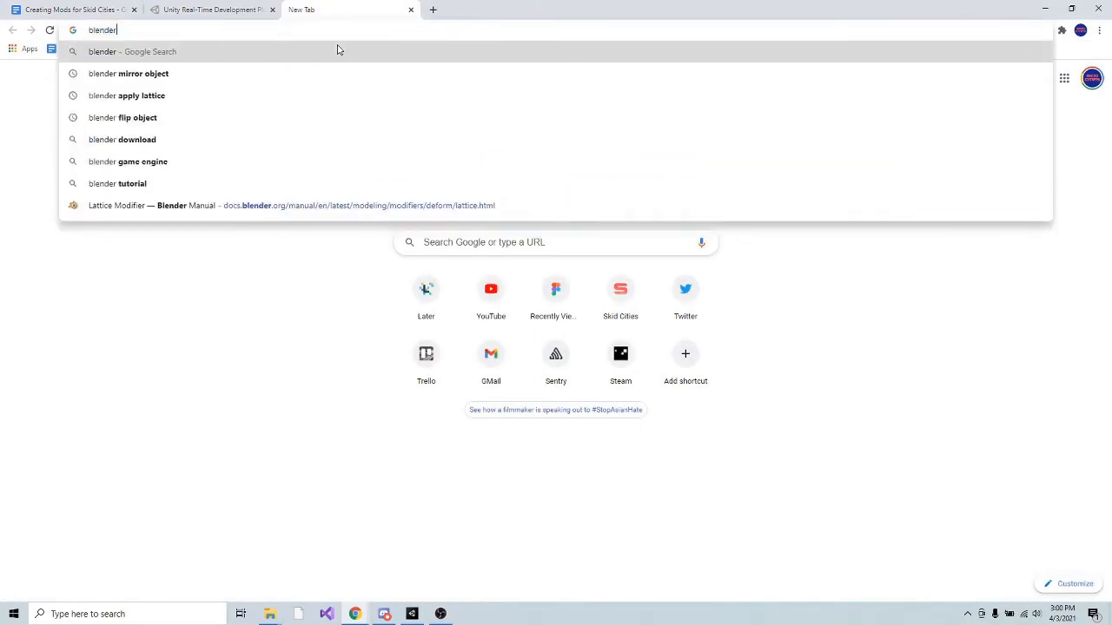
pyautogui.press('Return')
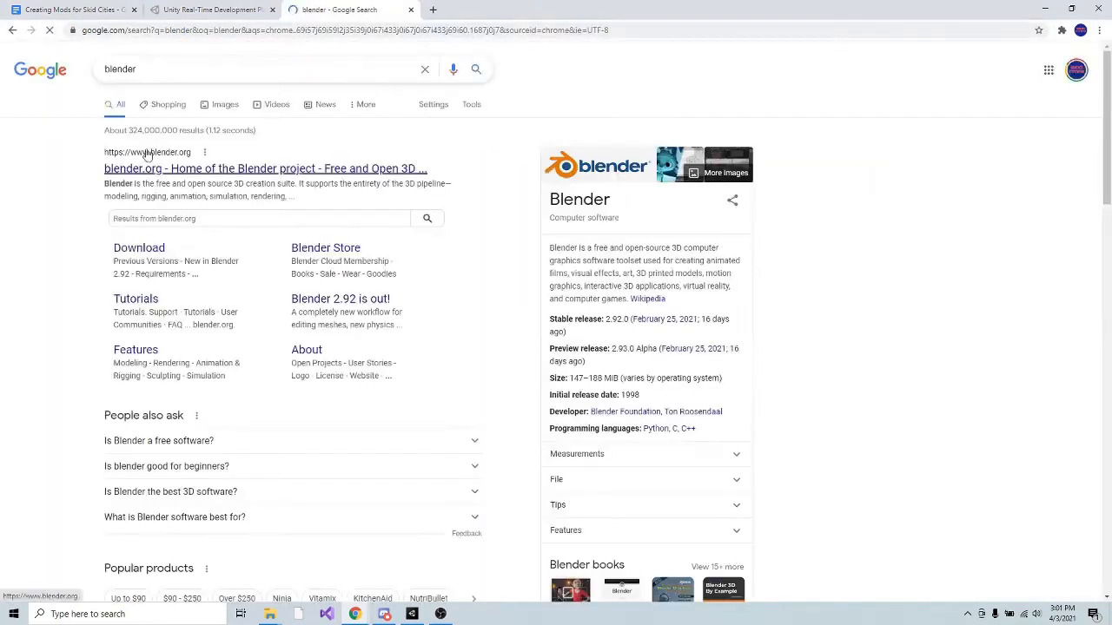
pyautogui.click(148, 165)
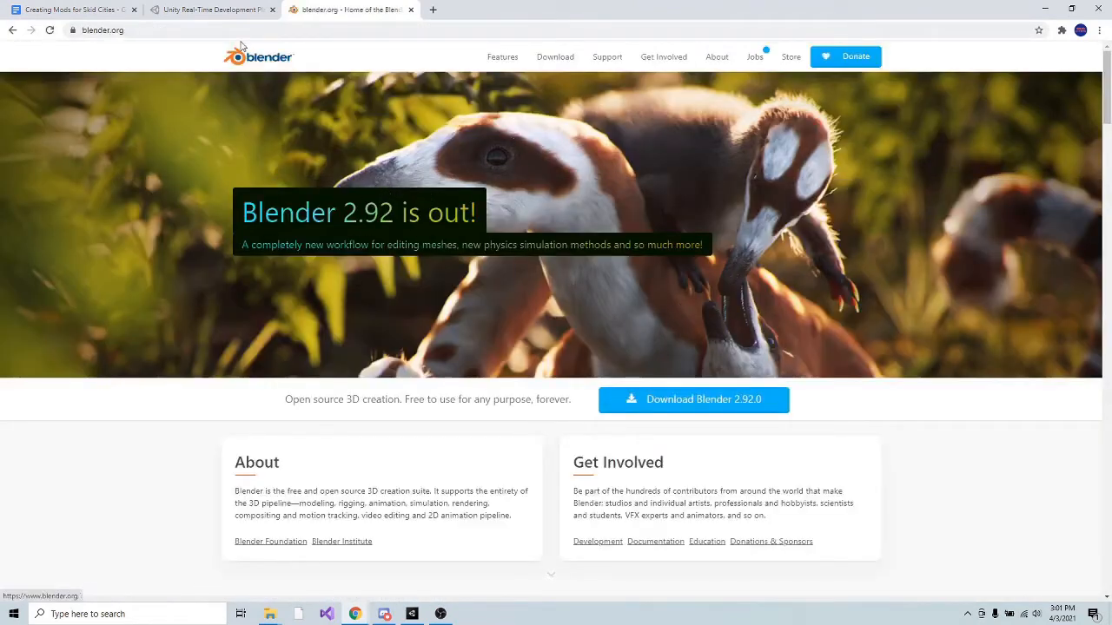
pyautogui.moveTo(154, 29); pyautogui.dragTo(49, 30)
pyautogui.click(115, 89)
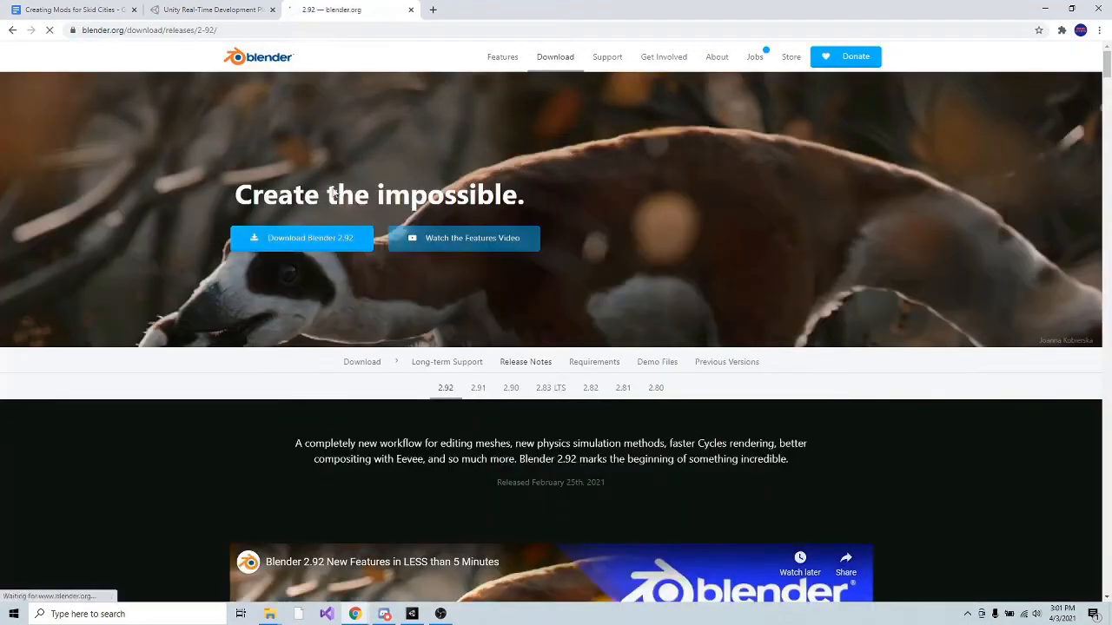
# Open Blender from the Windows search and dismiss its splash screen.
pyautogui.press('super')
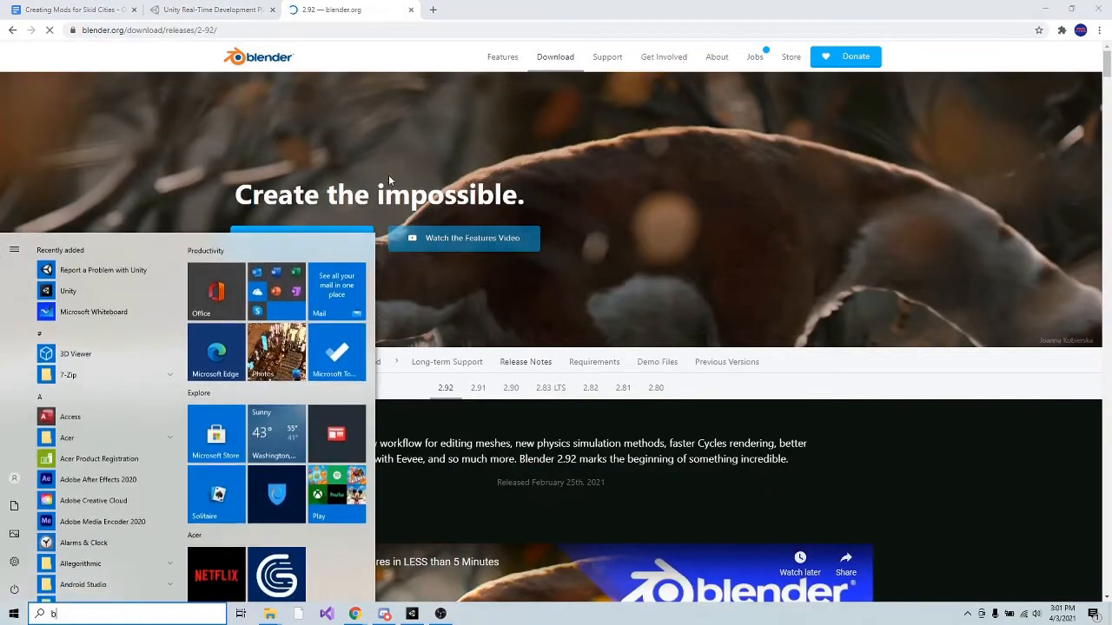
pyautogui.write('ble')
pyautogui.press('Return')
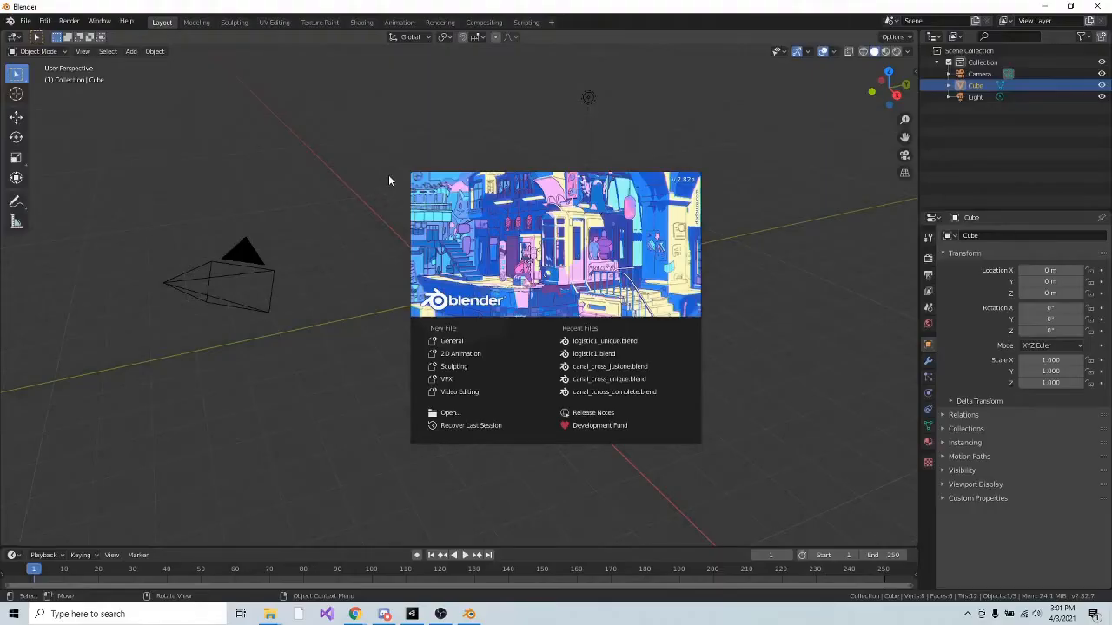
pyautogui.click(389, 180)
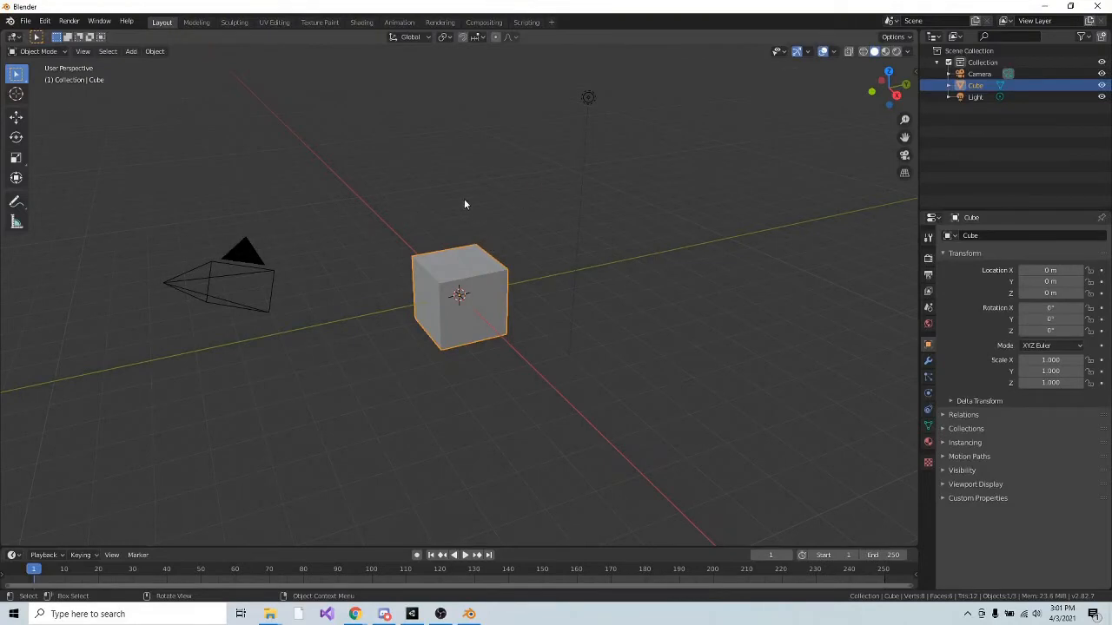
# Delete the default camera, cube and light from the scene.
pyautogui.press('a')
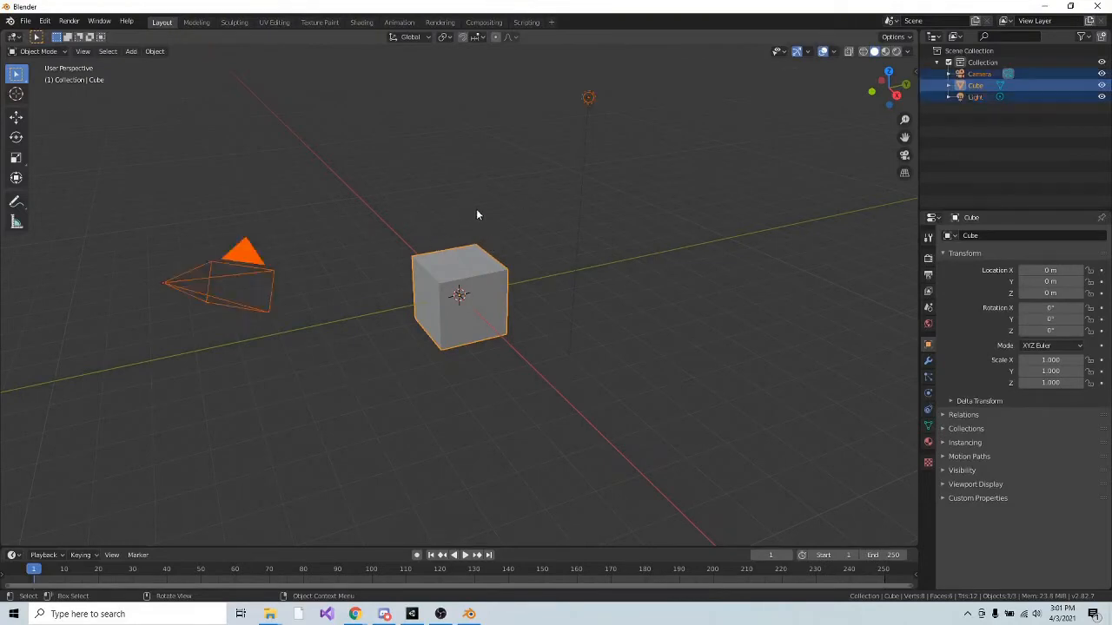
pyautogui.press('x')
pyautogui.click(476, 211)
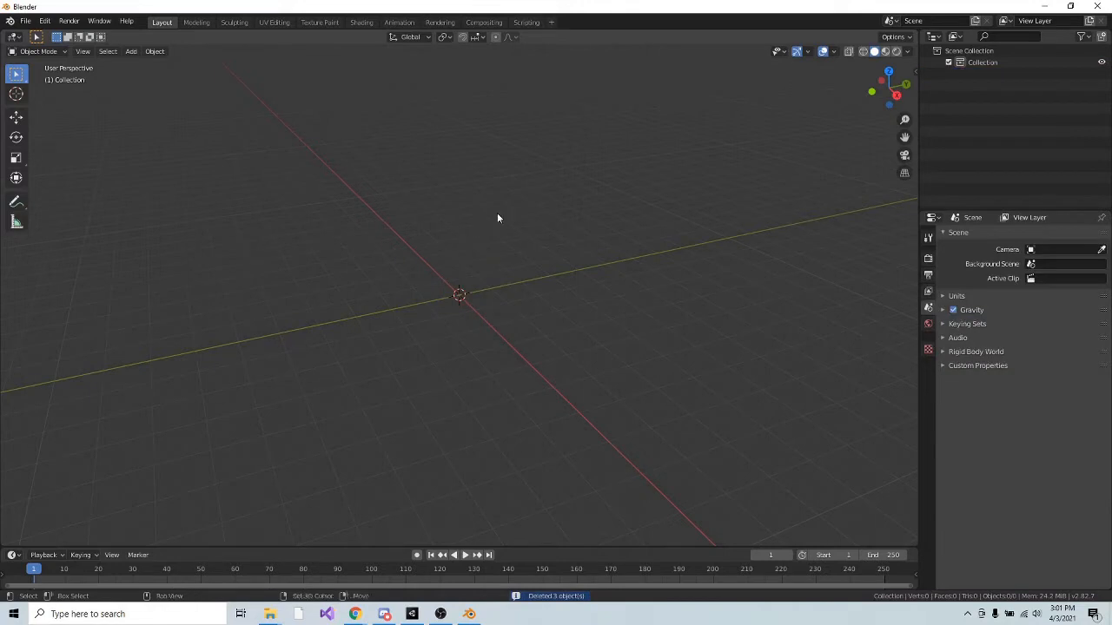
# Add a plane mesh at the world origin and inspect it from above and in perspective.
pyautogui.hotkey('shift', 'a')
pyautogui.moveTo(508, 218)
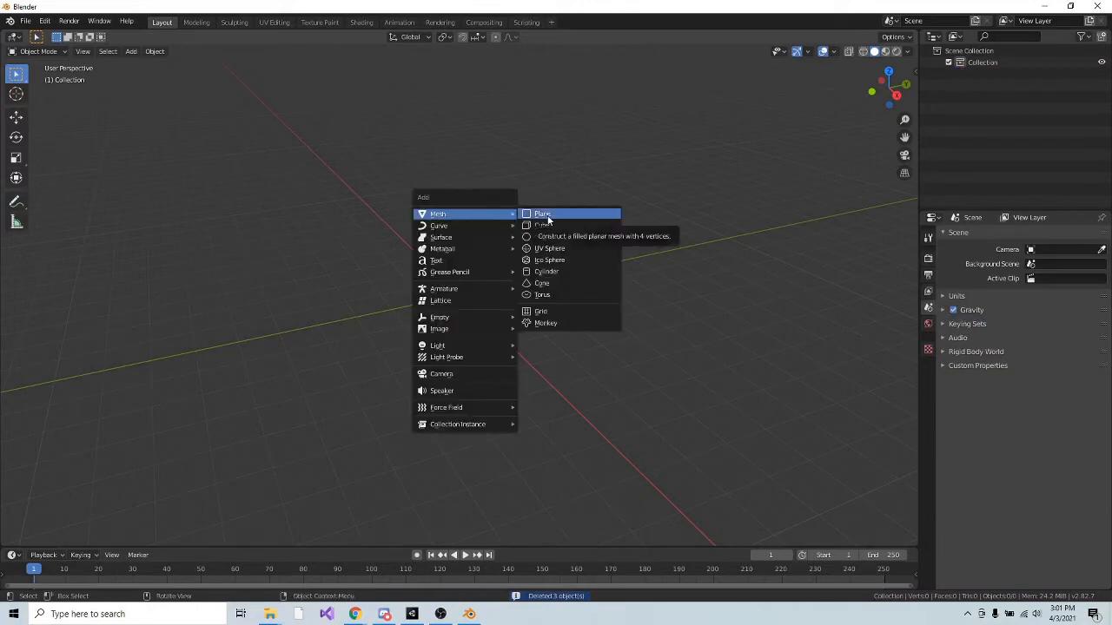
pyautogui.click(547, 220)
pyautogui.press('KP_7')
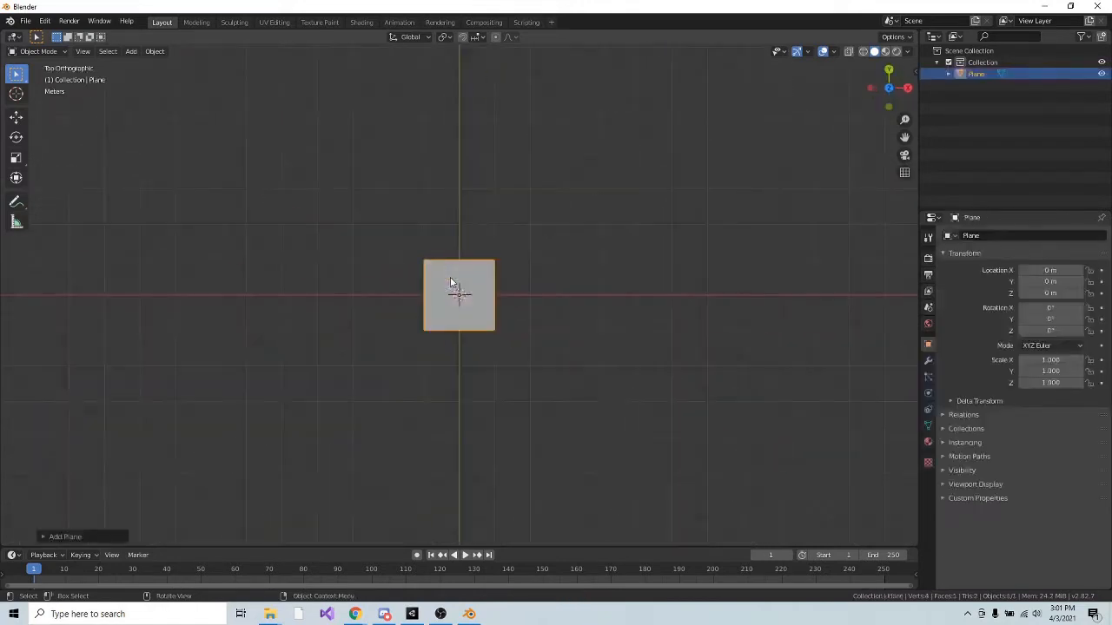
pyautogui.scroll(6, 450, 277)
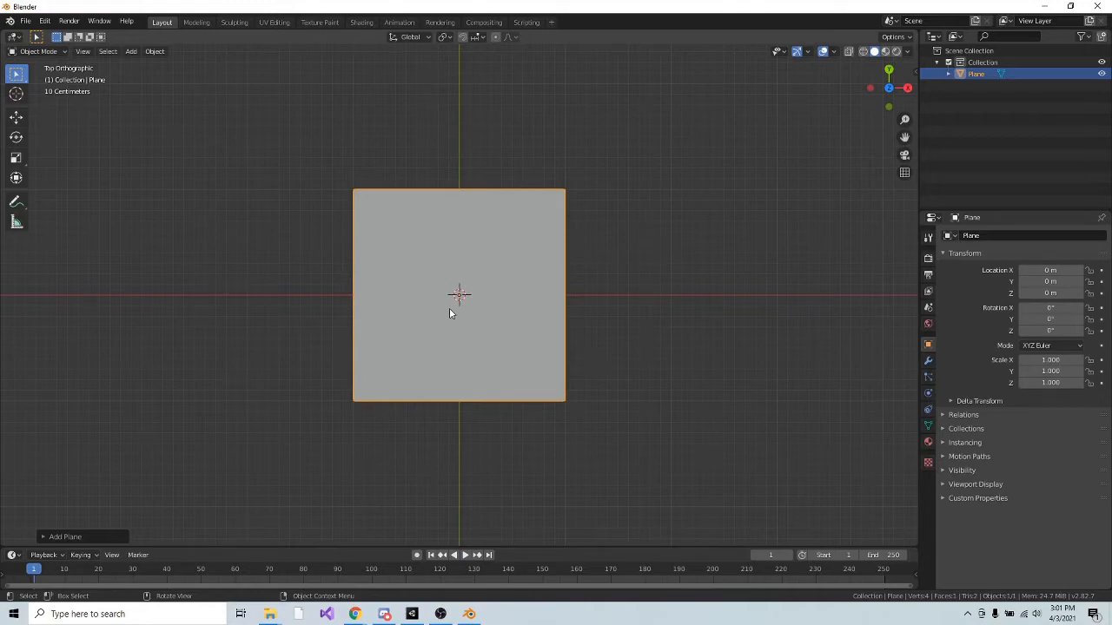
pyautogui.moveTo(449, 309); pyautogui.dragTo(385, 330, button='middle')
pyautogui.scroll(1, 389, 221)
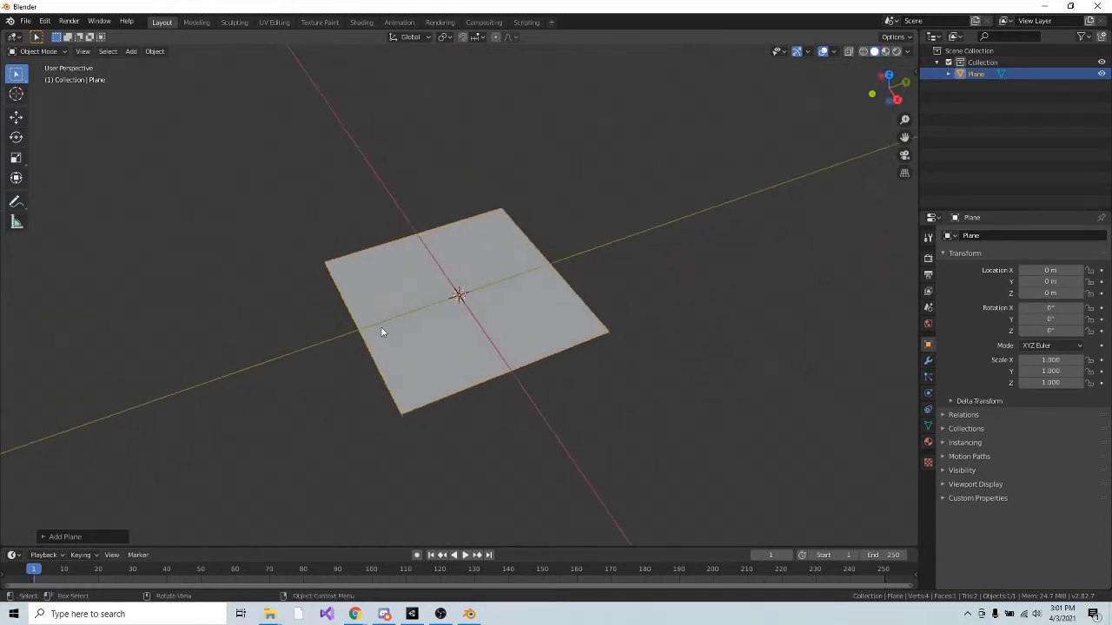
# Delete the newly added plane from the scene.
pyautogui.press('KP_7')
pyautogui.press('x')
pyautogui.click(447, 291)
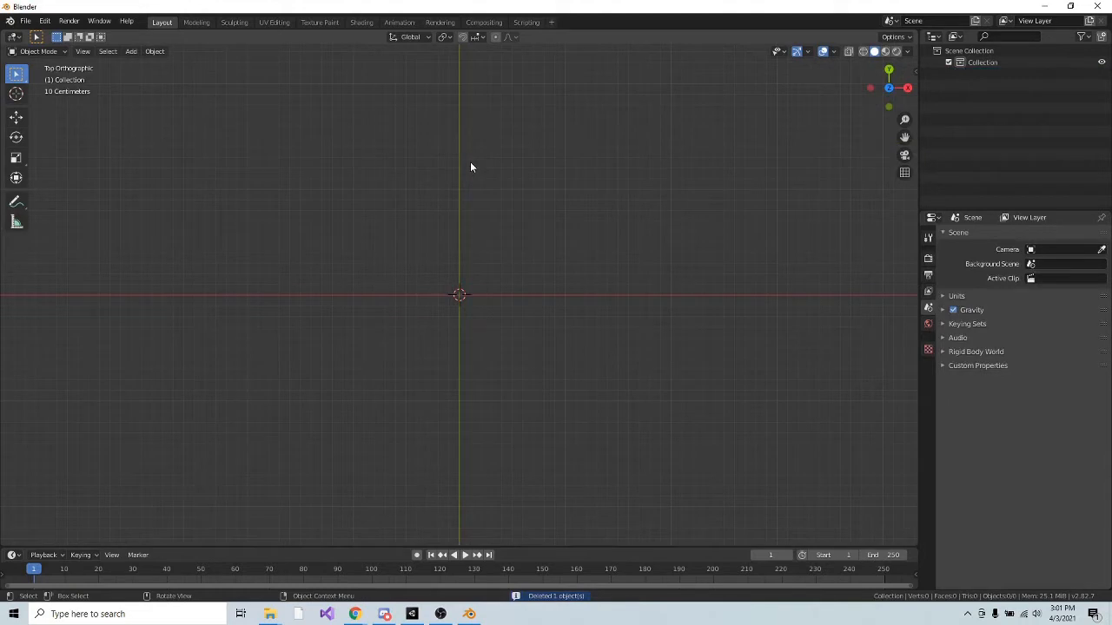
# Add a plane mesh at the world origin as the building's base tile.
pyautogui.rightClick(430, 164)
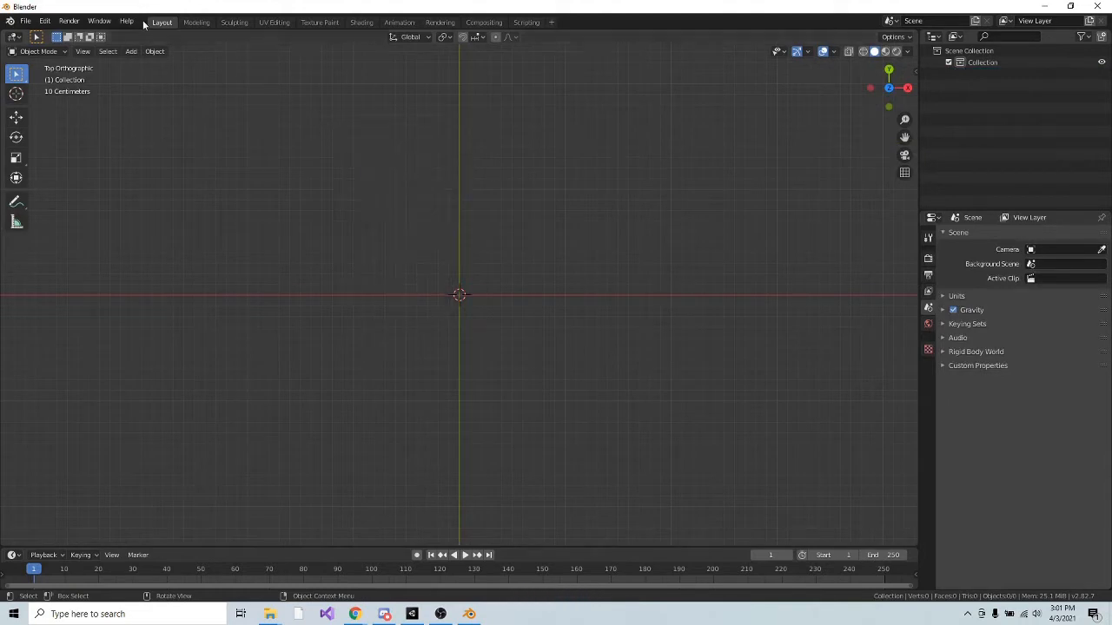
pyautogui.click(131, 52)
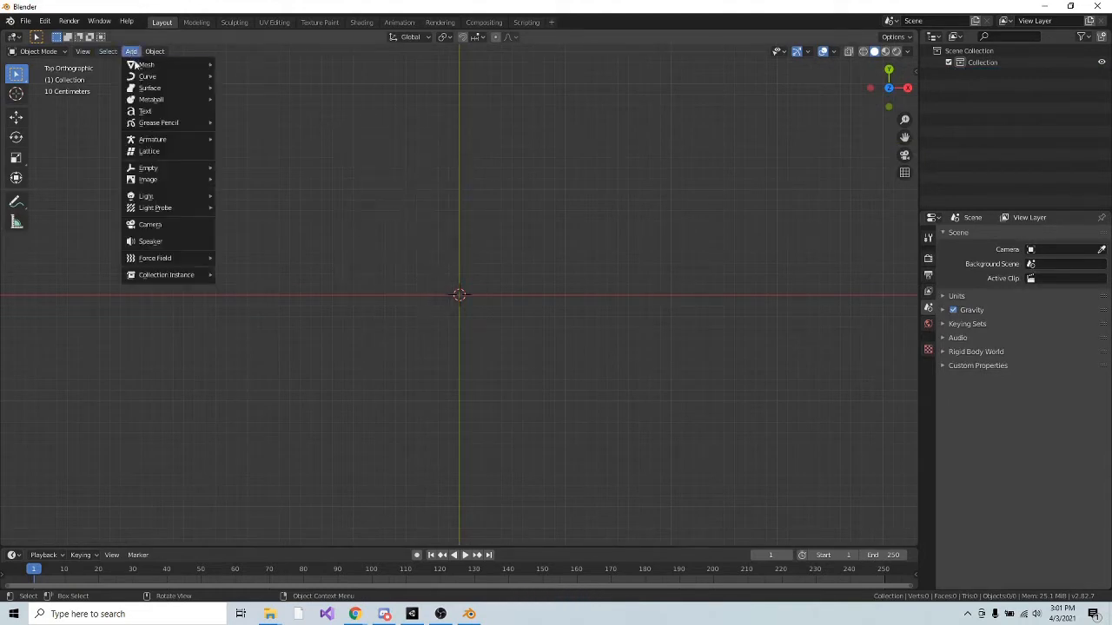
pyautogui.moveTo(161, 65)
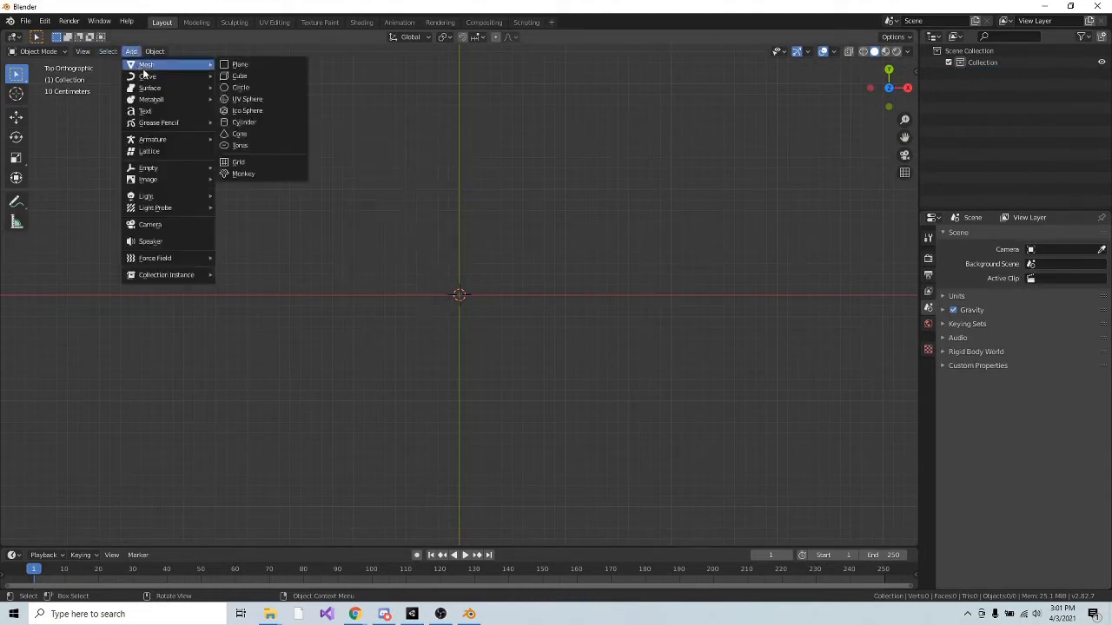
pyautogui.click(259, 67)
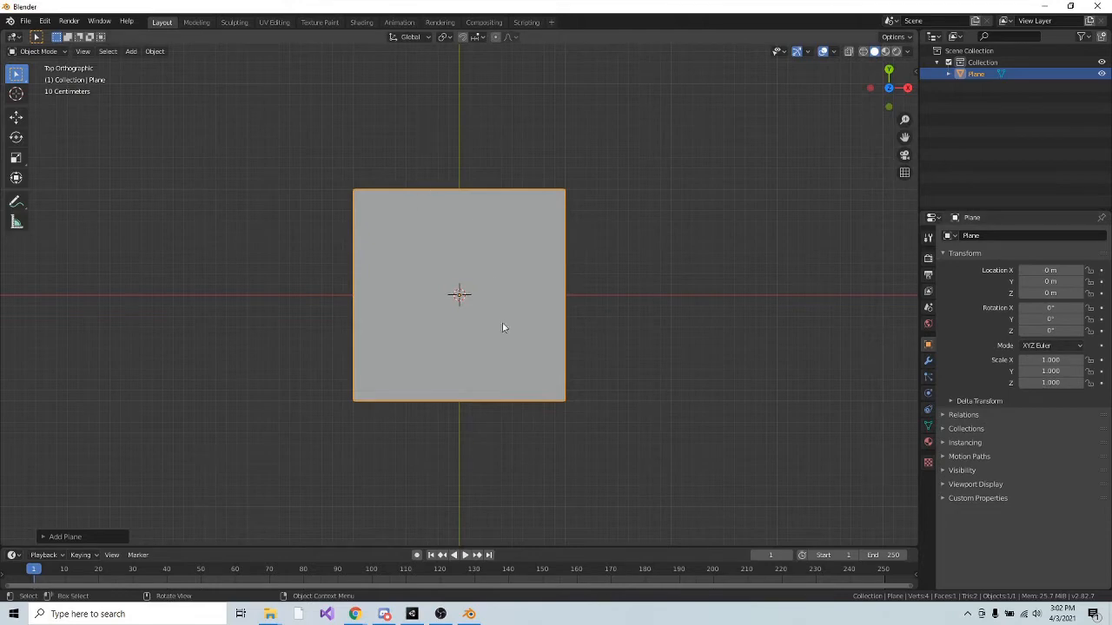
pyautogui.moveTo(504, 325); pyautogui.dragTo(450, 275, button='middle')
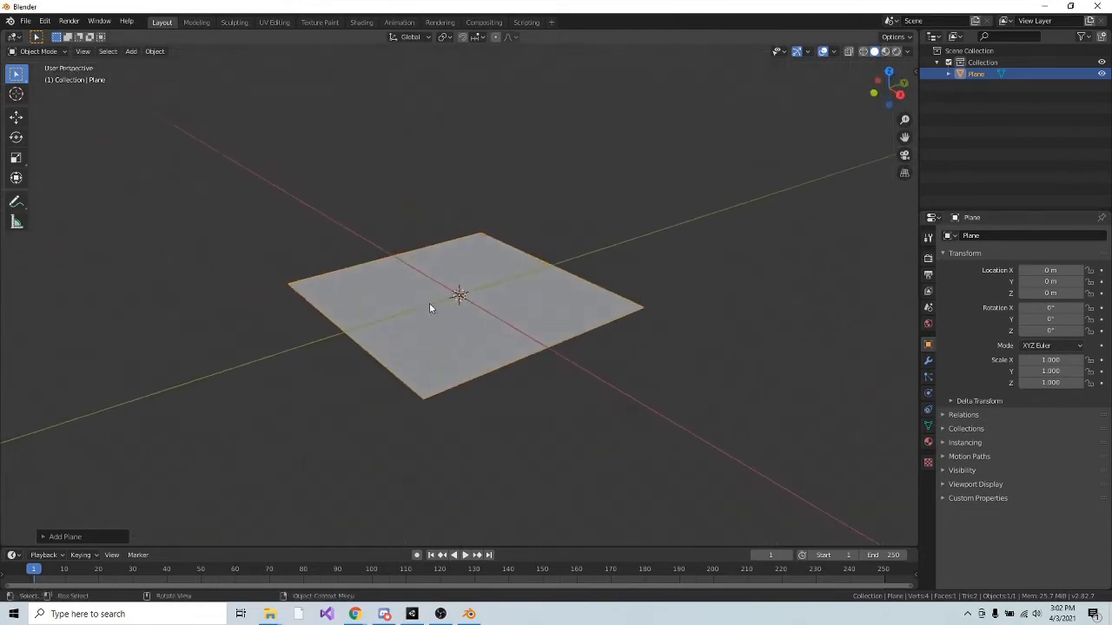
# Add a second plane at the origin and scale it down to about 0.58 inside the base plane.
pyautogui.press('KP_7')
pyautogui.hotkey('shift', 'a')
pyautogui.click(491, 303)
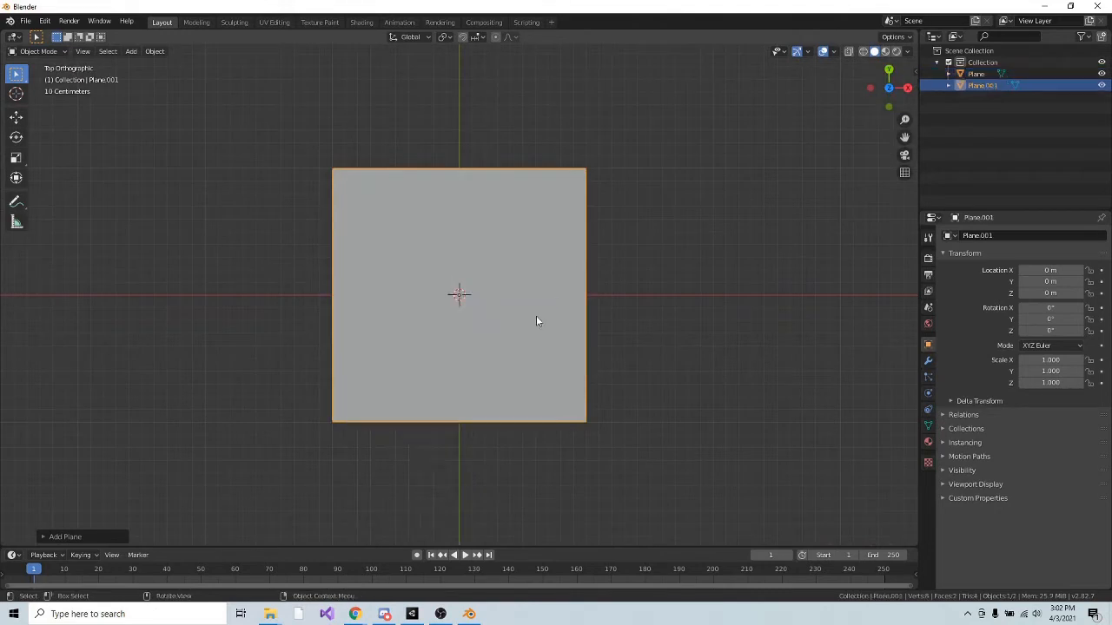
pyautogui.press('s')
pyautogui.click(546, 329)
pyautogui.moveTo(546, 330); pyautogui.dragTo(501, 264, button='middle')
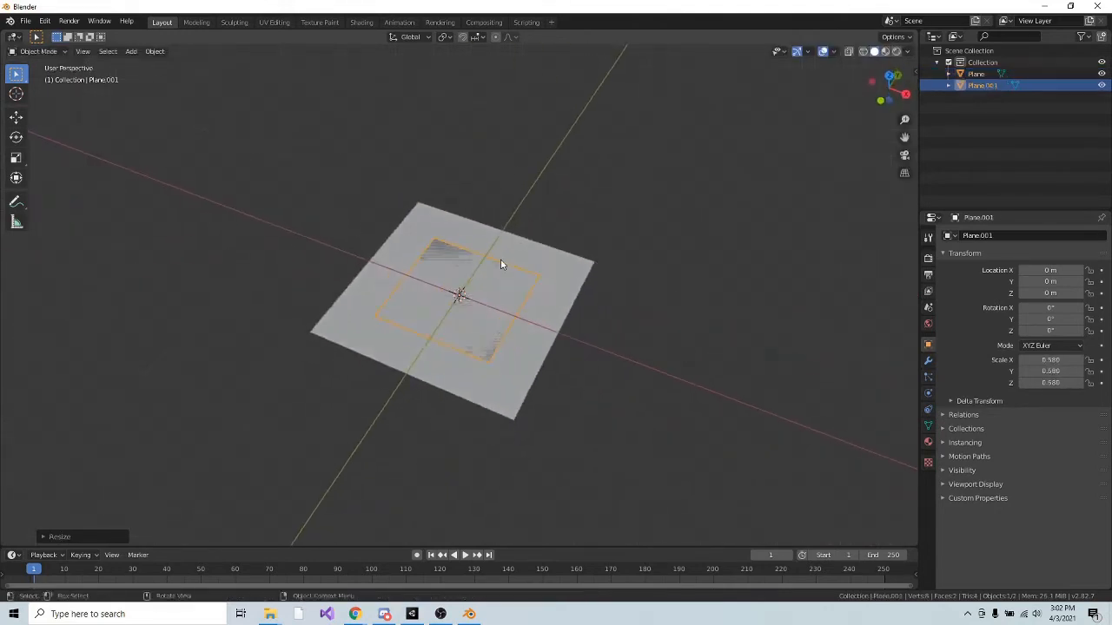
# Extrude the smaller plane upward into a tall block standing on the base plane.
pyautogui.press('Tab')
pyautogui.press('e')
pyautogui.click(569, 359)
pyautogui.press('Tab')
pyautogui.moveTo(569, 359); pyautogui.dragTo(541, 321, button='middle')
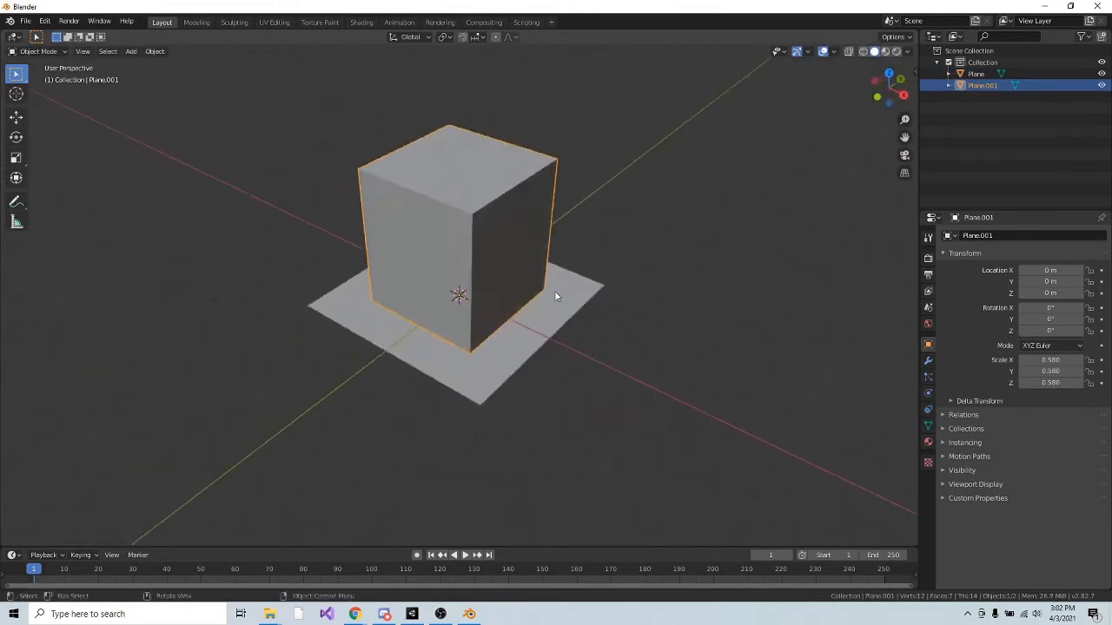
# Examine the block on its base from several sides and check the base plane's location values.
pyautogui.click(513, 350)
pyautogui.click(514, 291)
pyautogui.press('KP_1')
pyautogui.moveTo(512, 291); pyautogui.dragTo(397, 276, button='middle')
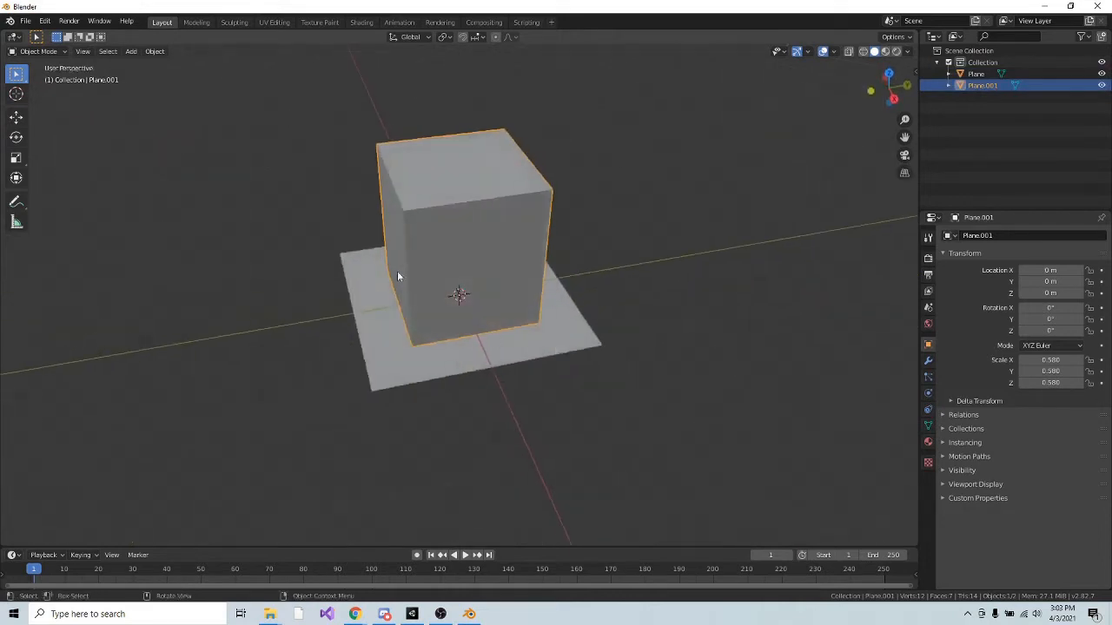
pyautogui.moveTo(258, 290); pyautogui.dragTo(441, 290, button='middle')
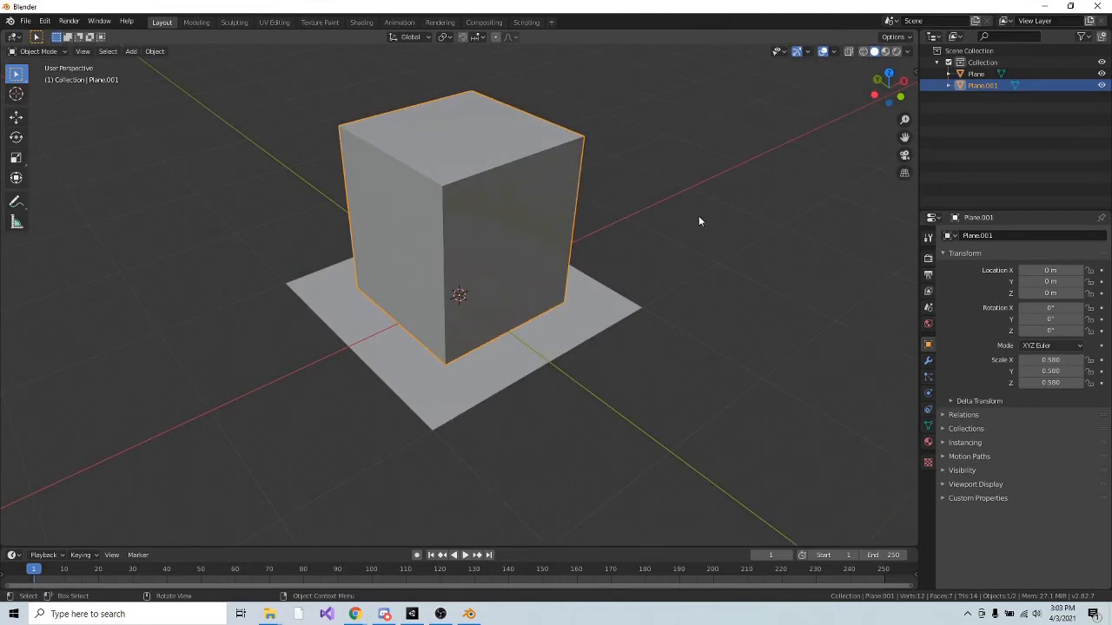
pyautogui.moveTo(622, 268); pyautogui.dragTo(556, 291, button='middle')
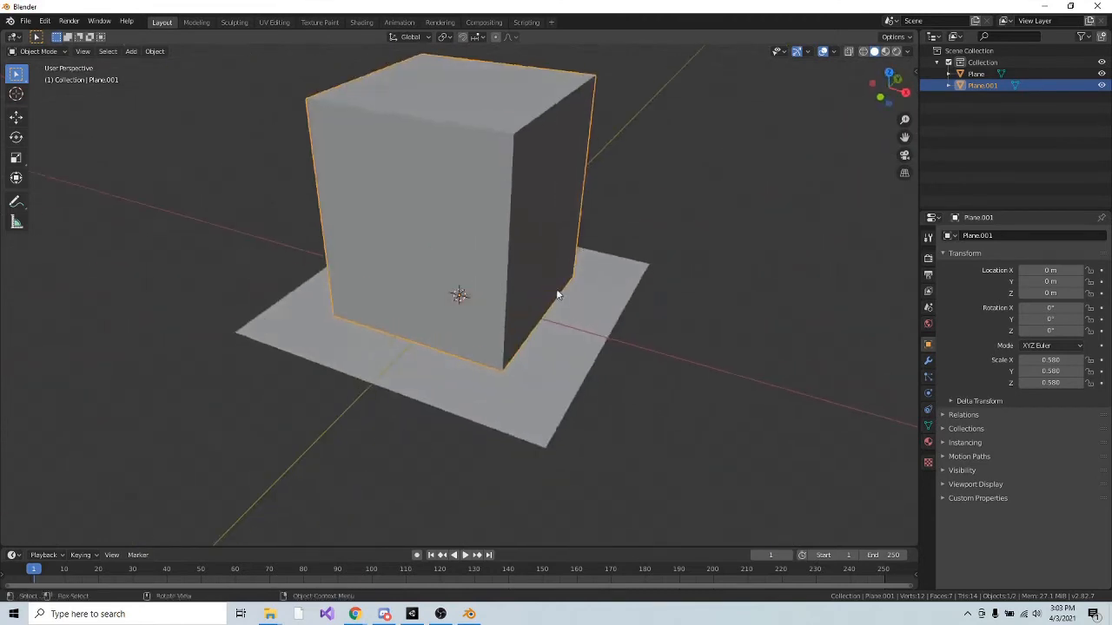
pyautogui.click(551, 325)
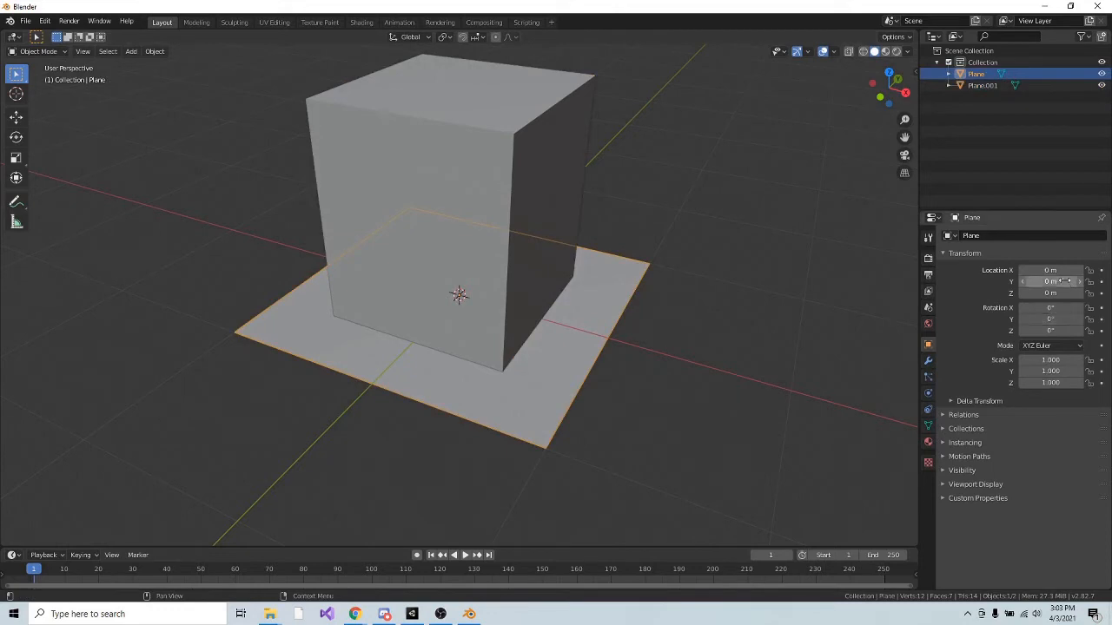
pyautogui.moveTo(673, 334); pyautogui.dragTo(523, 272, button='middle')
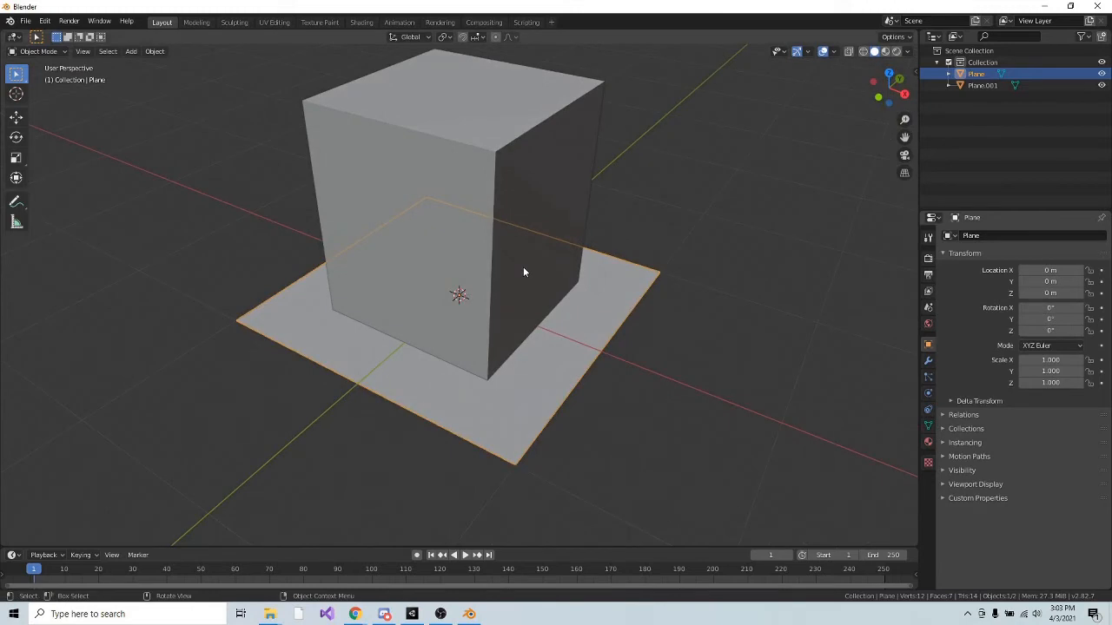
# Select the block and examine its position above the ground and its transform values in side and perspective views.
pyautogui.click(523, 272)
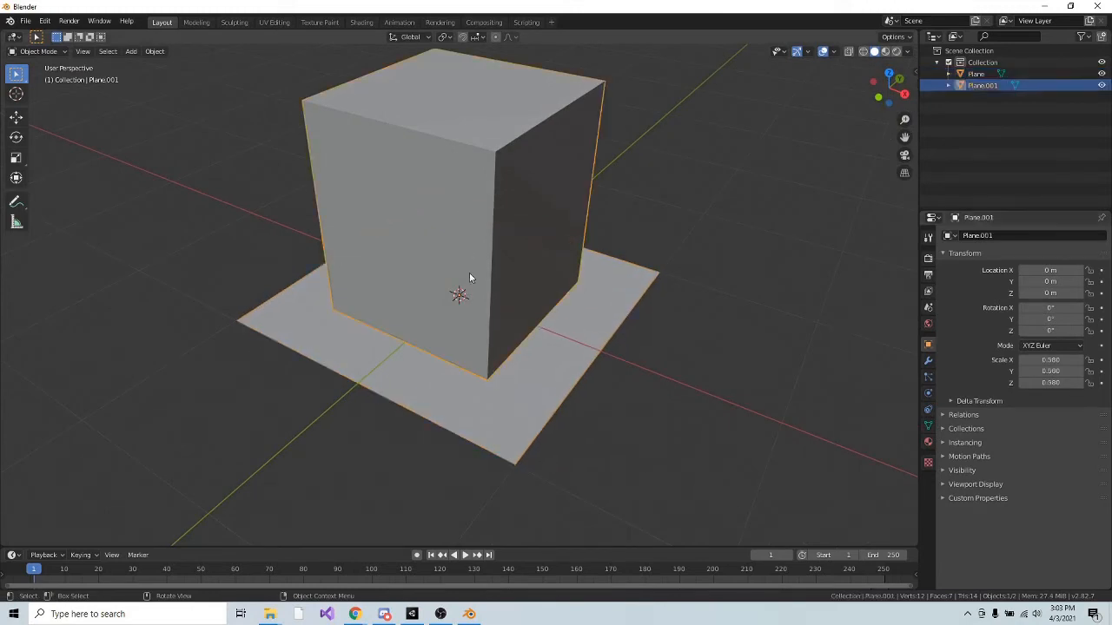
pyautogui.keyDown('alt'); pyautogui.moveTo(469, 278); pyautogui.dragTo(460, 313, button='middle'); pyautogui.keyUp('alt')
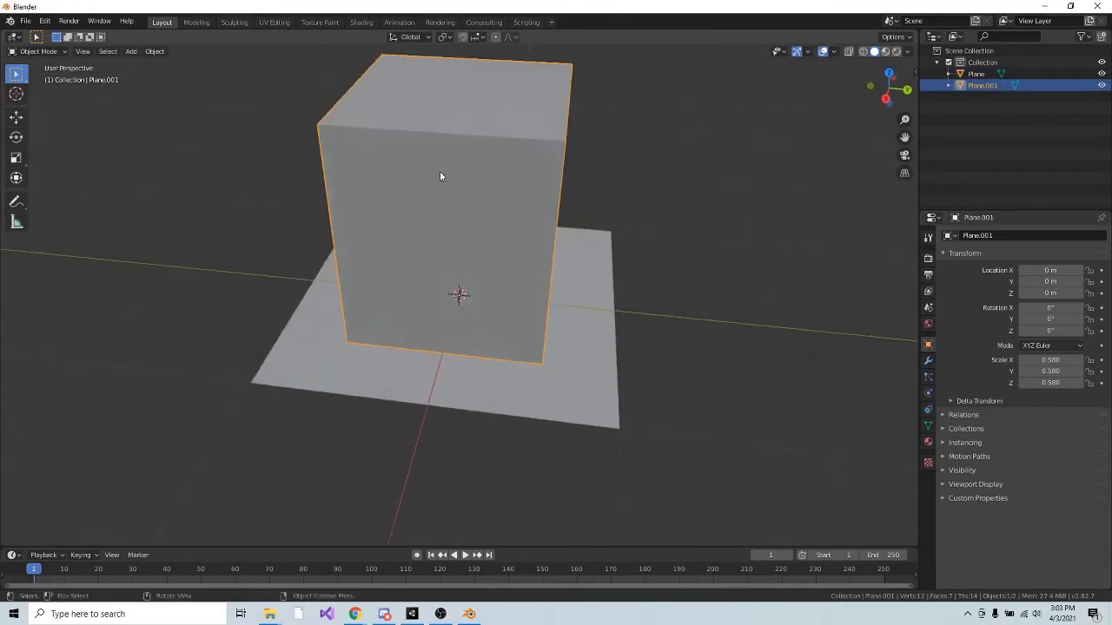
pyautogui.moveTo(440, 171); pyautogui.dragTo(465, 244, button='middle')
pyautogui.scroll(-4, 464, 213)
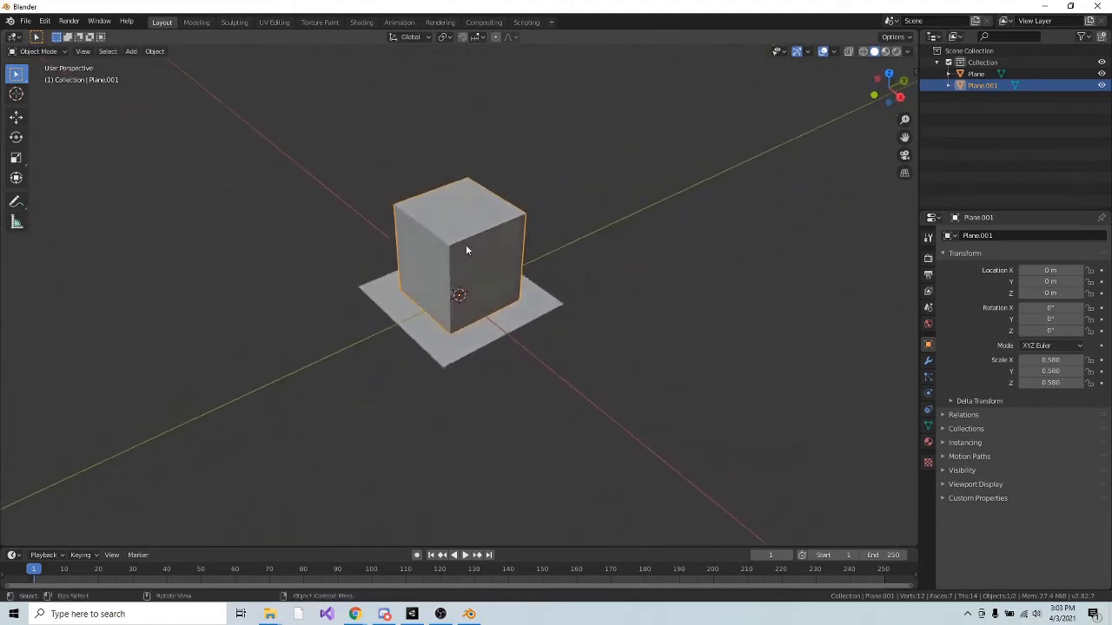
pyautogui.press('KP_1')
pyautogui.scroll(3, 466, 245)
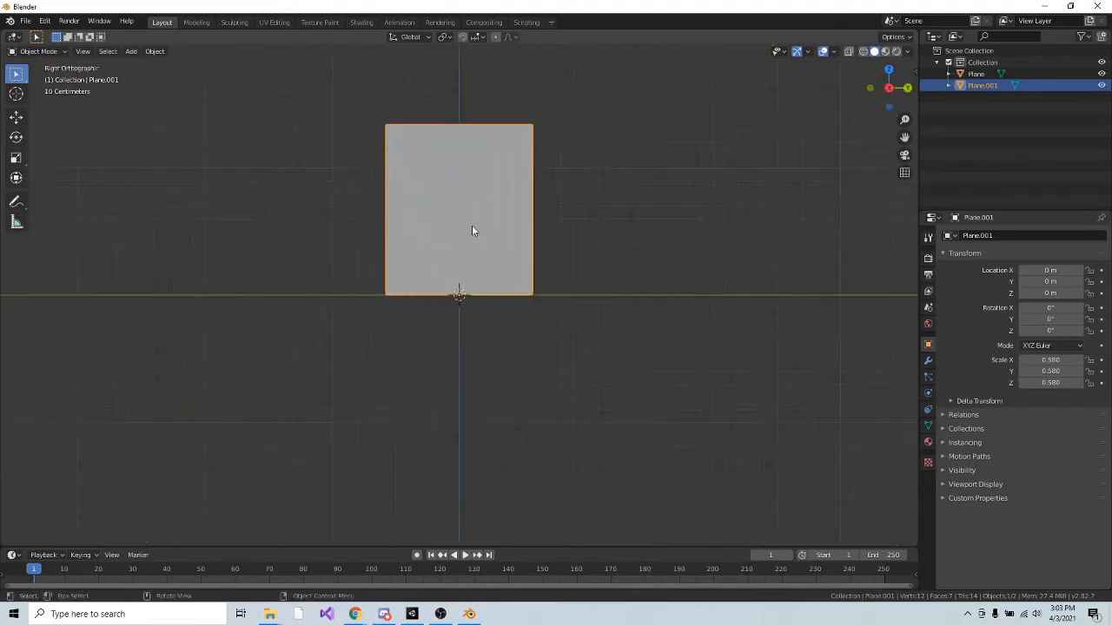
pyautogui.moveTo(471, 228); pyautogui.dragTo(504, 255, button='middle')
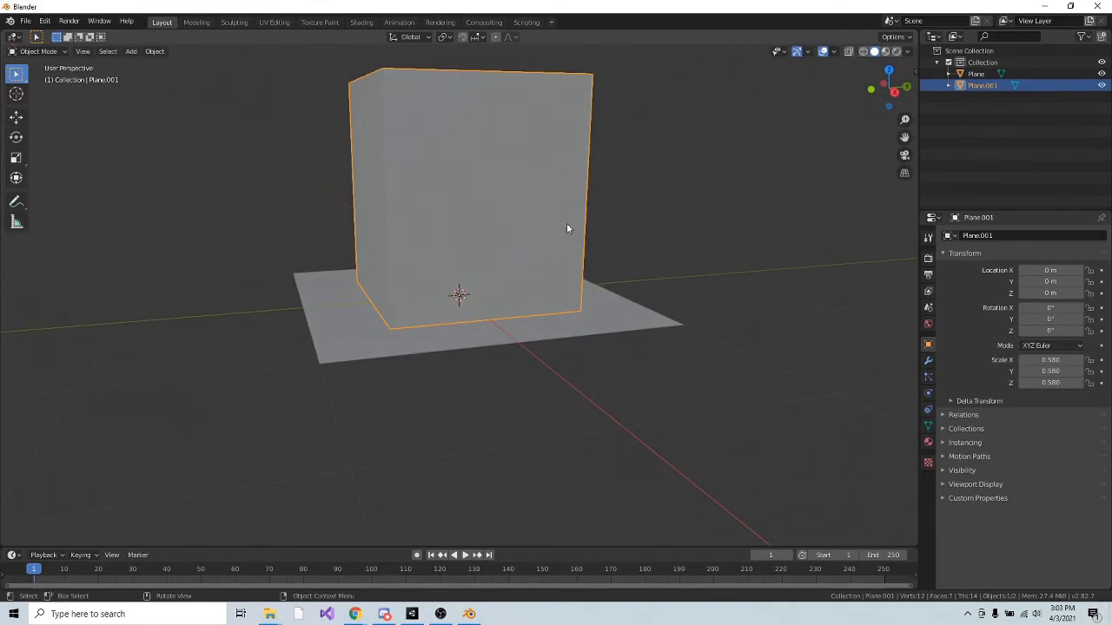
pyautogui.press('KP_3')
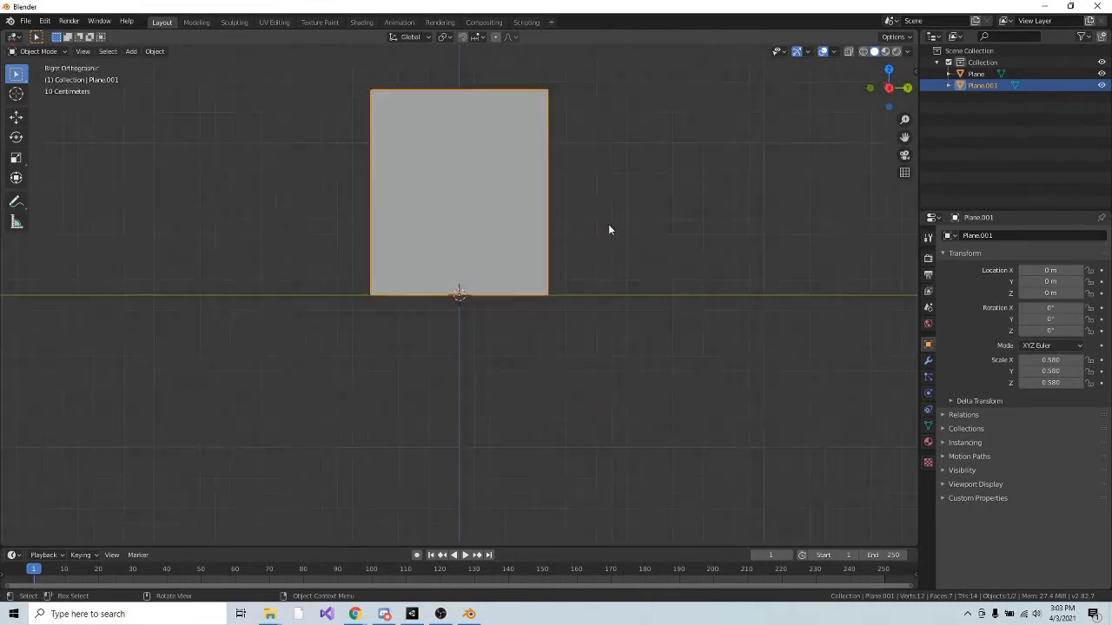
pyautogui.scroll(-3, 459, 152)
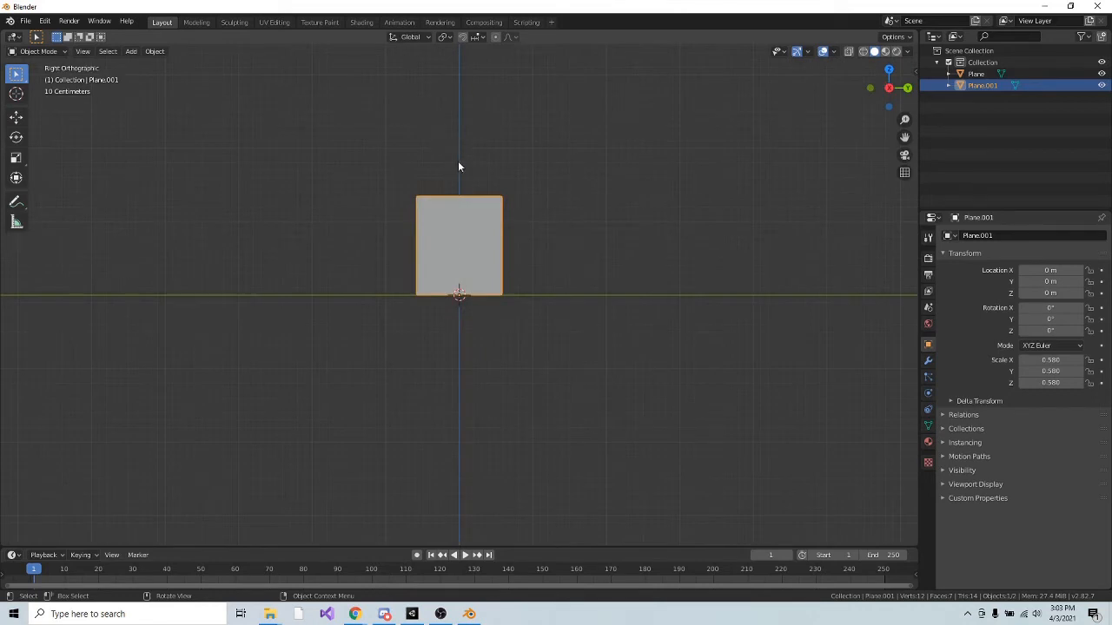
pyautogui.moveTo(457, 166); pyautogui.dragTo(527, 234, button='middle')
pyautogui.scroll(4, 519, 285)
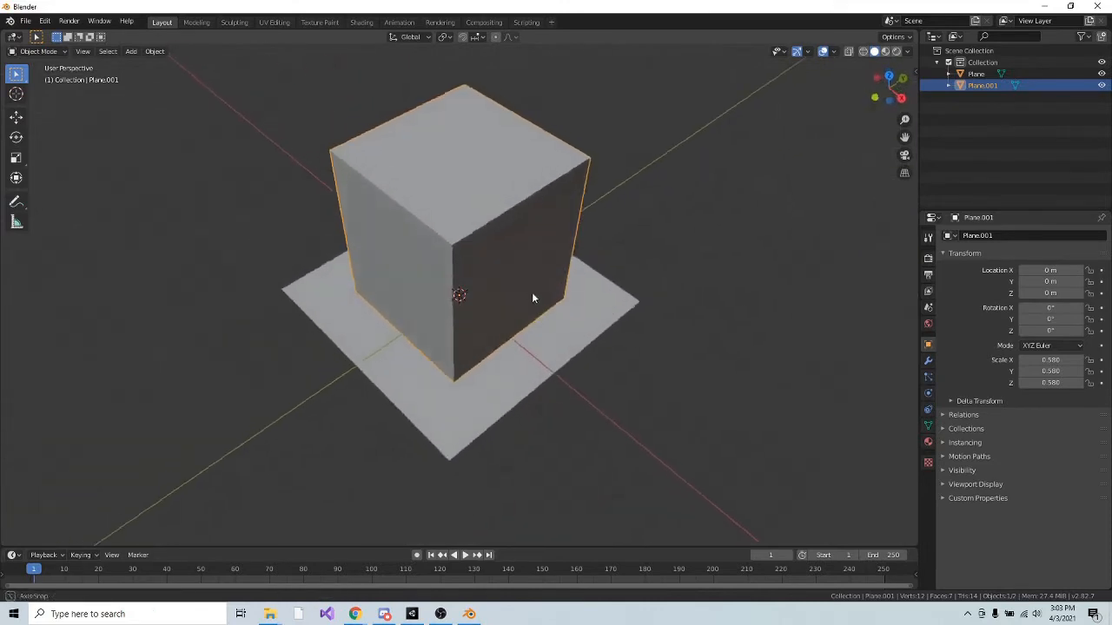
pyautogui.moveTo(532, 298); pyautogui.dragTo(534, 292, button='middle')
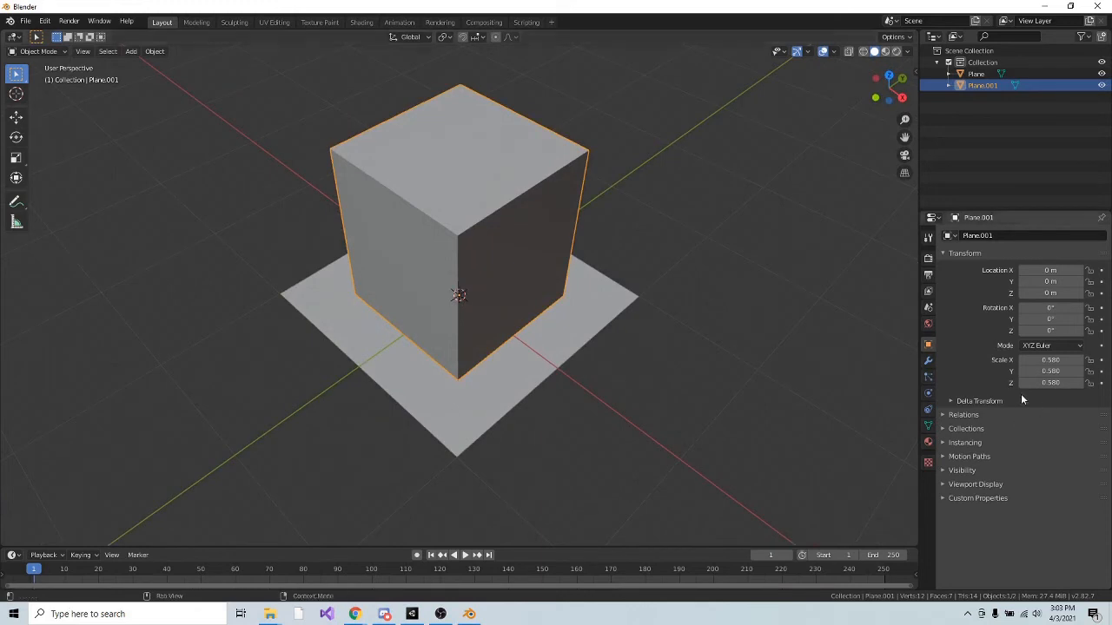
# Delete the extruded block and select the remaining base plane in top view.
pyautogui.press('x')
pyautogui.click(477, 232)
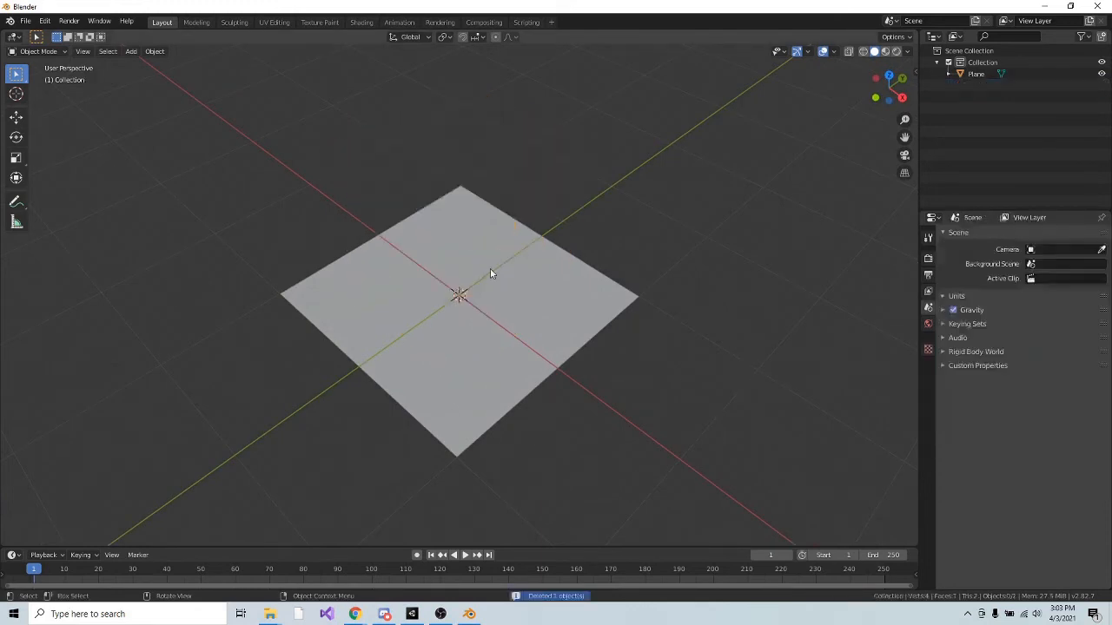
pyautogui.press('KP_7')
pyautogui.click(491, 257)
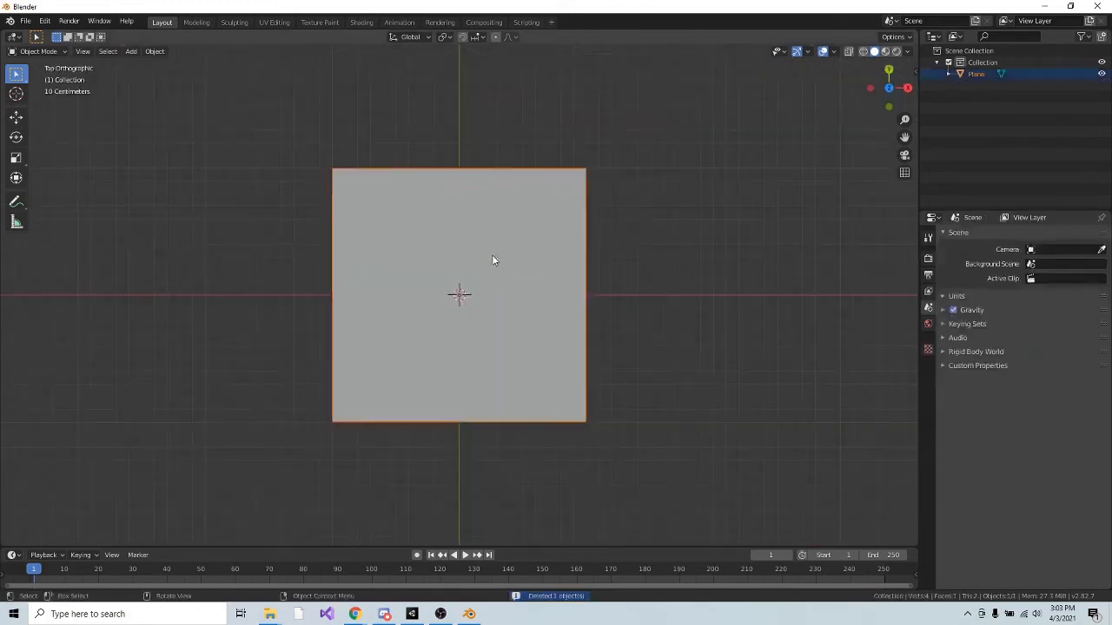
pyautogui.click(618, 240)
pyautogui.click(547, 250)
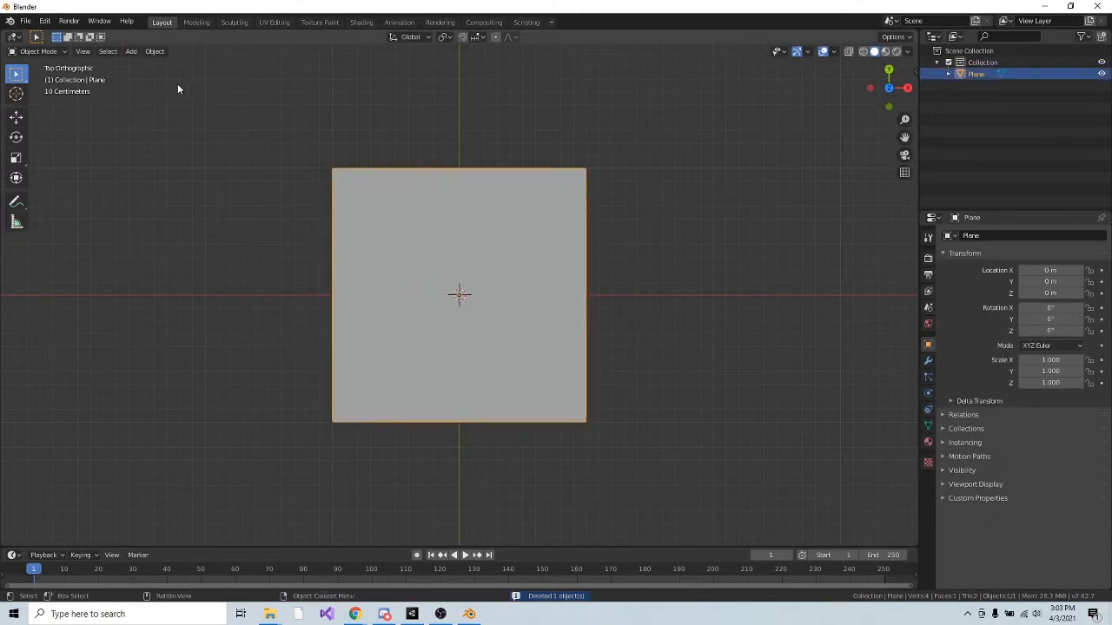
# Add a cube at the centre of the base plane and scale it down uniformly to about 0.39.
pyautogui.click(132, 52)
pyautogui.moveTo(148, 65)
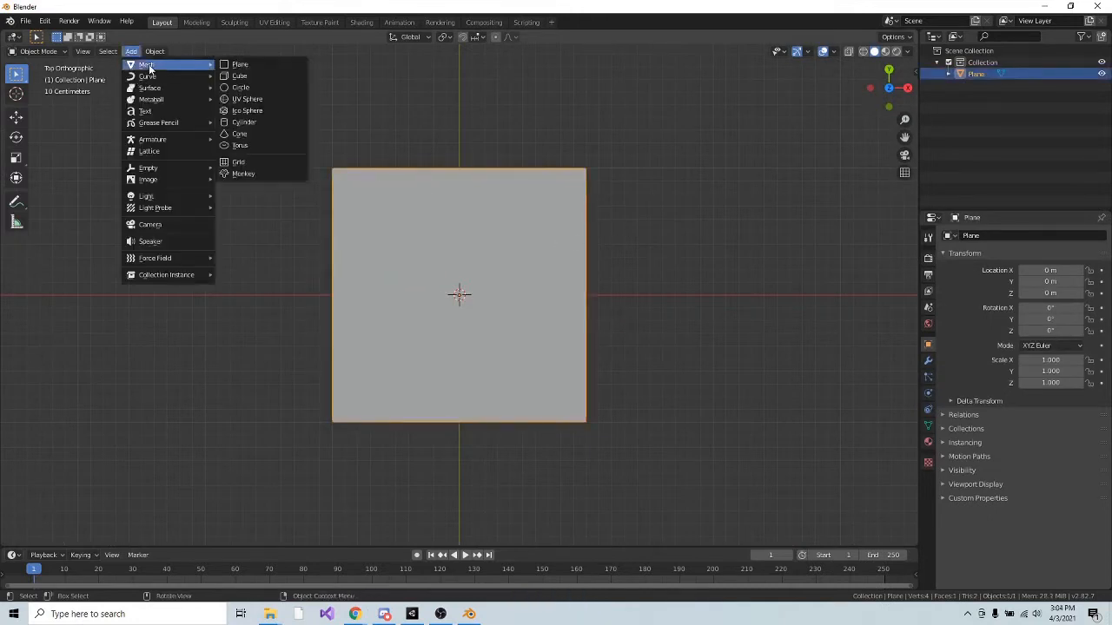
pyautogui.click(239, 76)
pyautogui.press('s')
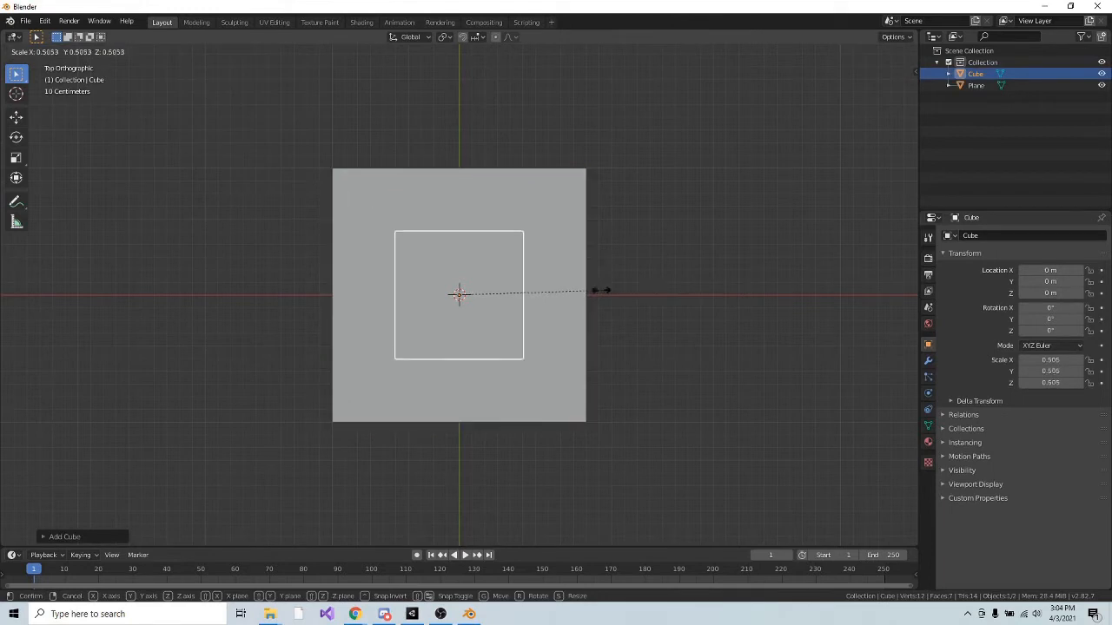
pyautogui.click(570, 288)
pyautogui.moveTo(570, 288); pyautogui.dragTo(446, 214, button='middle')
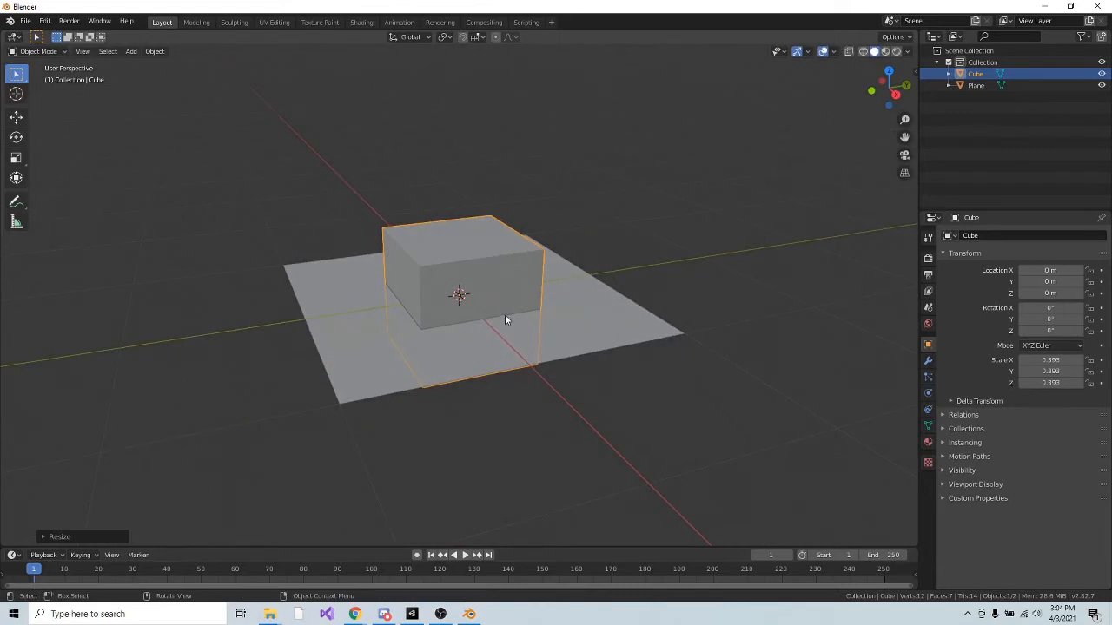
# Set the cube's Z scale to 2.2 and inspect the tall block from the side and in perspective.
pyautogui.click(1061, 384)
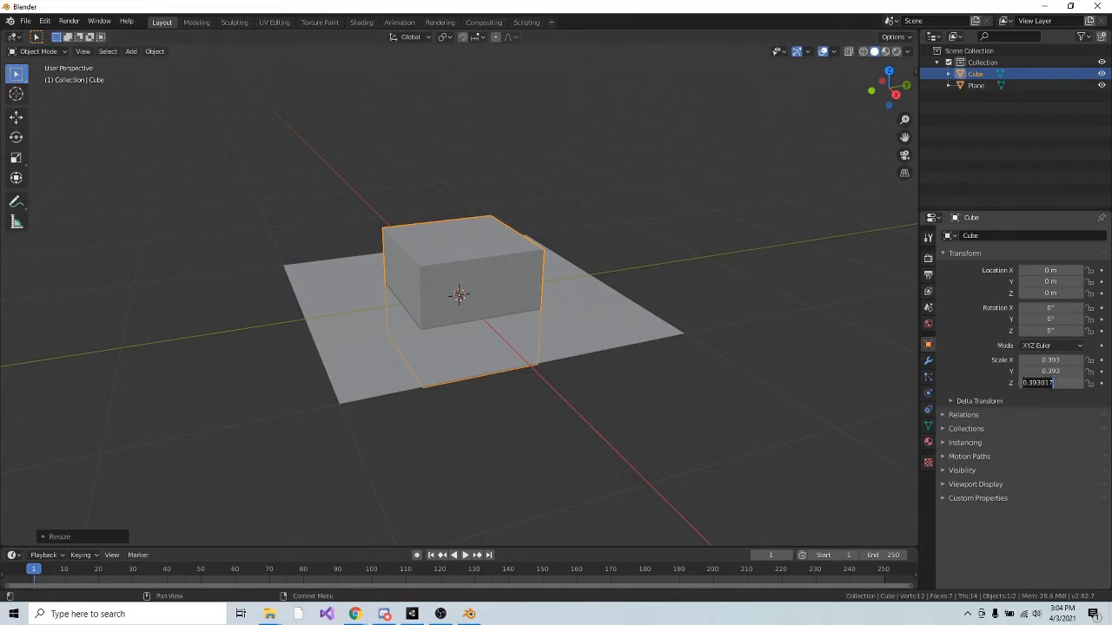
pyautogui.write('2.2')
pyautogui.press('Return')
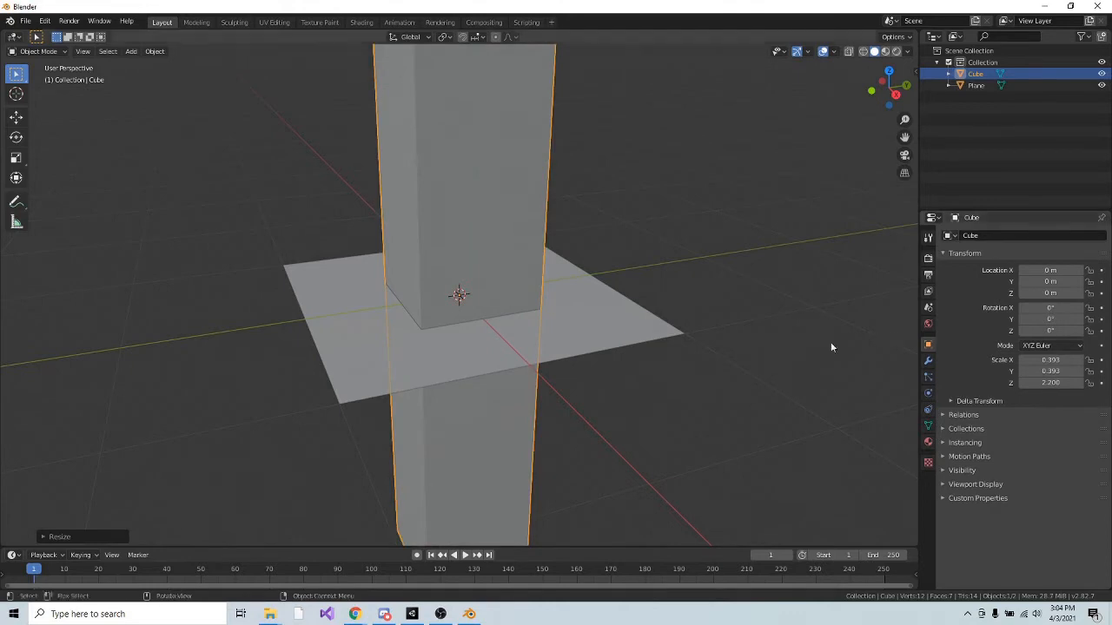
pyautogui.scroll(-5, 738, 374)
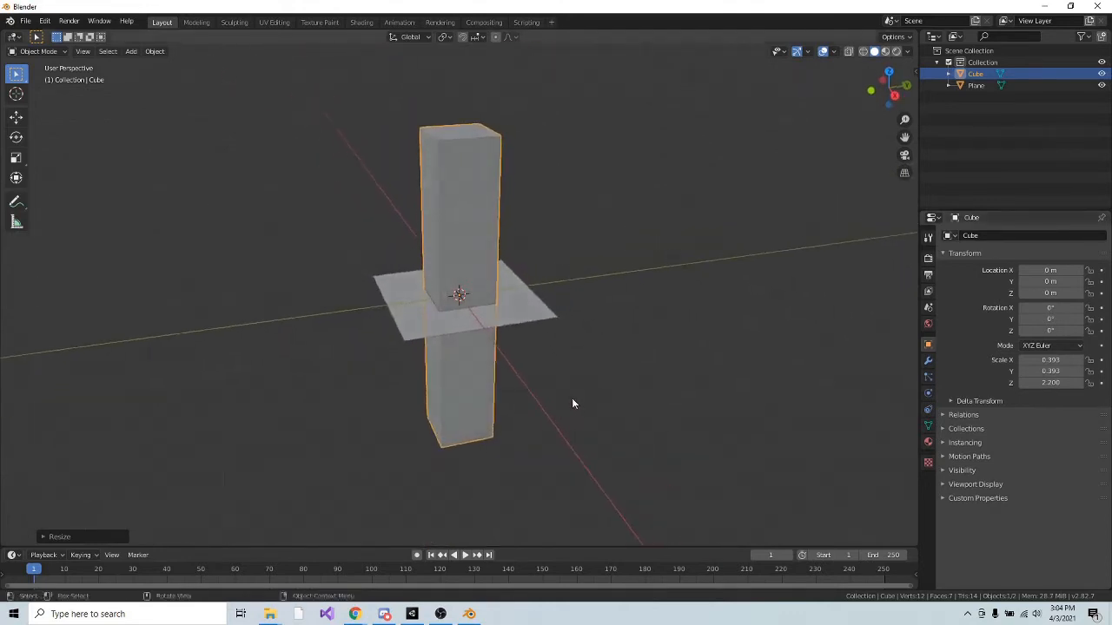
pyautogui.press('KP_1')
pyautogui.moveTo(571, 401); pyautogui.dragTo(608, 430, button='middle')
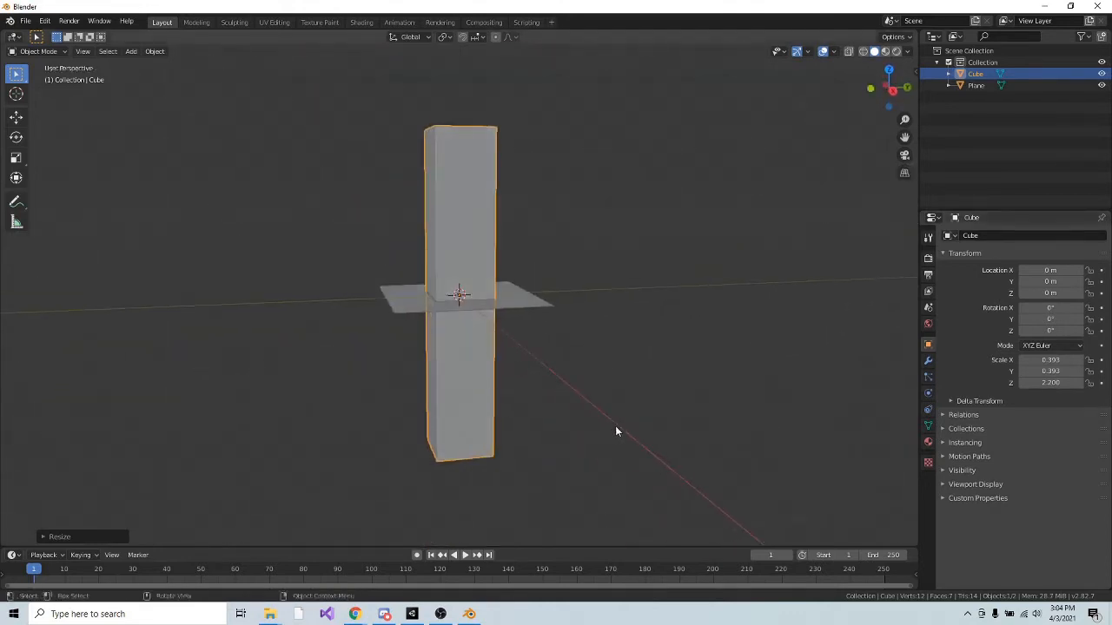
pyautogui.press('KP_3')
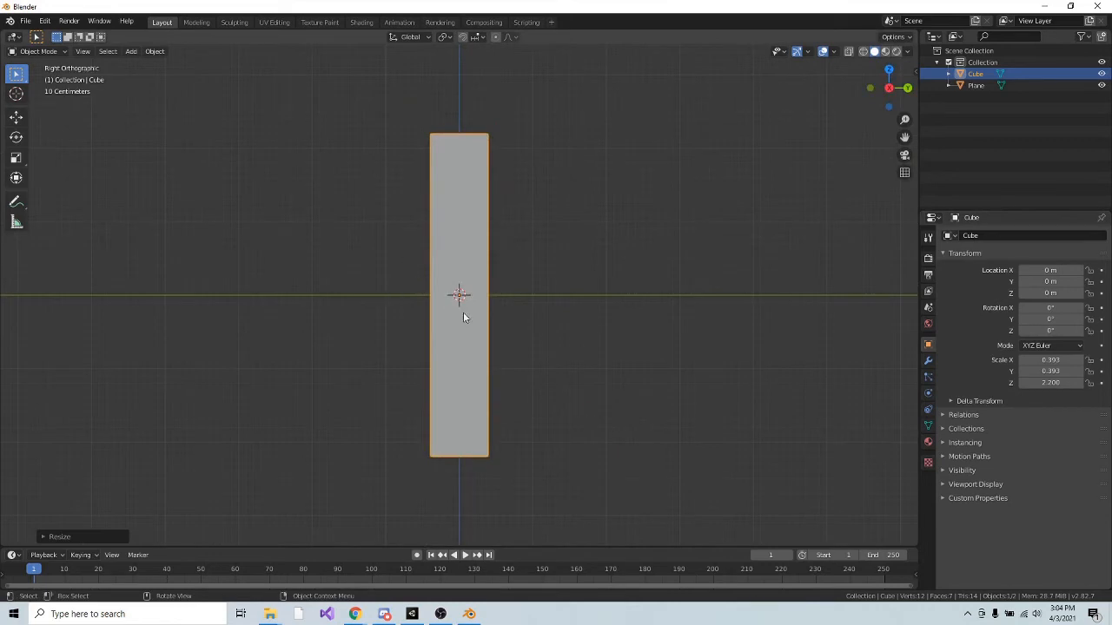
pyautogui.moveTo(463, 317); pyautogui.dragTo(482, 372, button='middle')
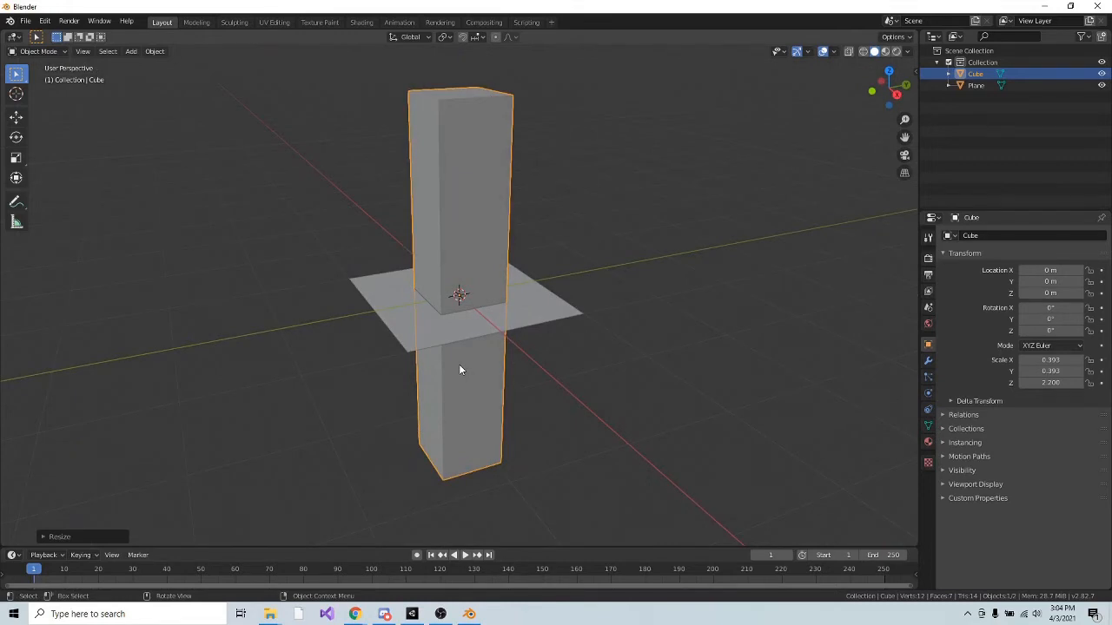
# Raise the block along Z to about 2.2 m so its bottom rests on the base plane.
pyautogui.press('g')
pyautogui.press('z')
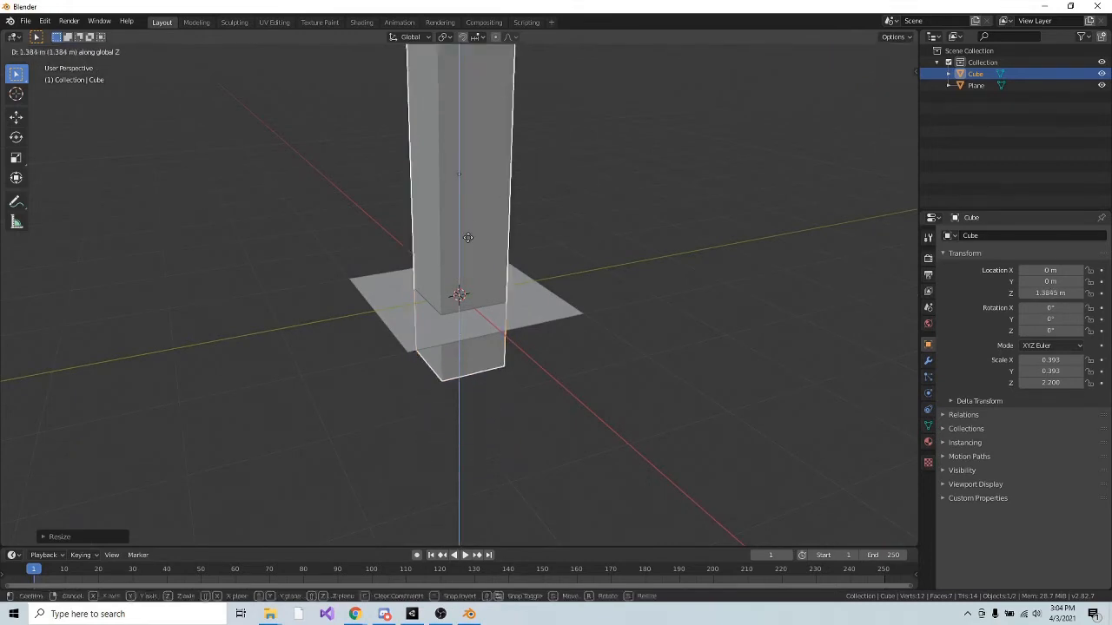
pyautogui.click(471, 167)
pyautogui.press('KP_3')
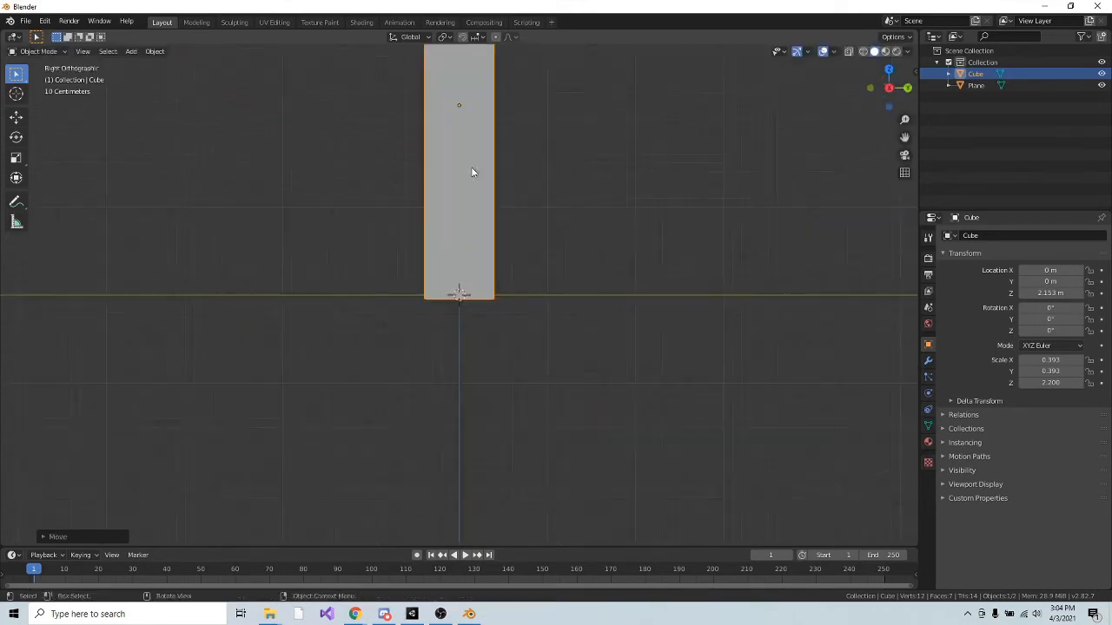
pyautogui.press('g')
pyautogui.click(471, 163)
pyautogui.moveTo(471, 163); pyautogui.dragTo(460, 376, button='middle')
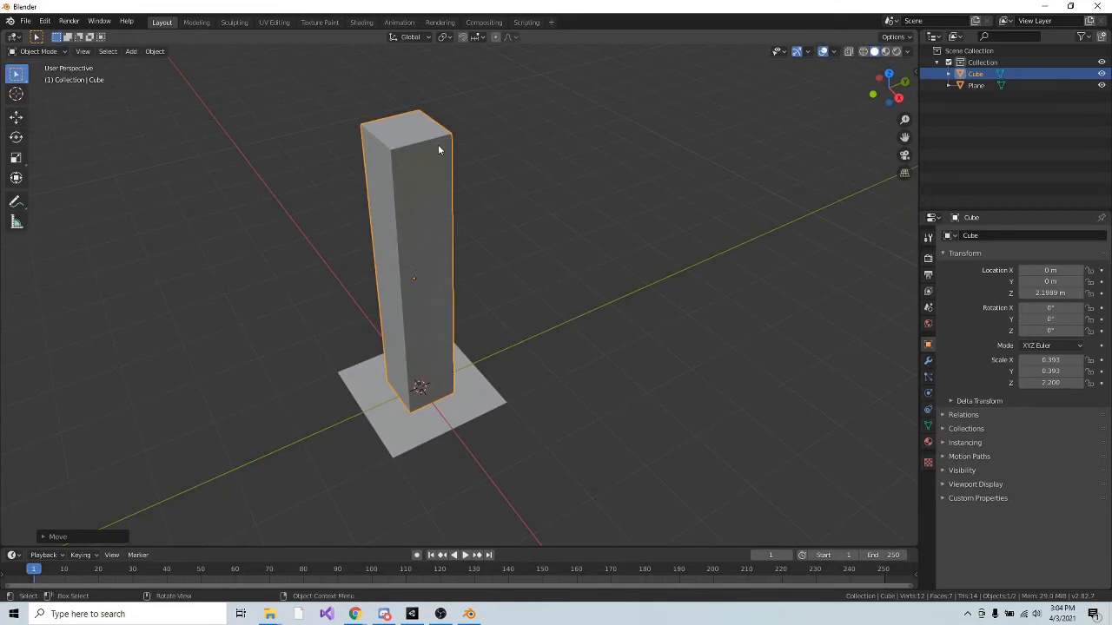
pyautogui.press('g')
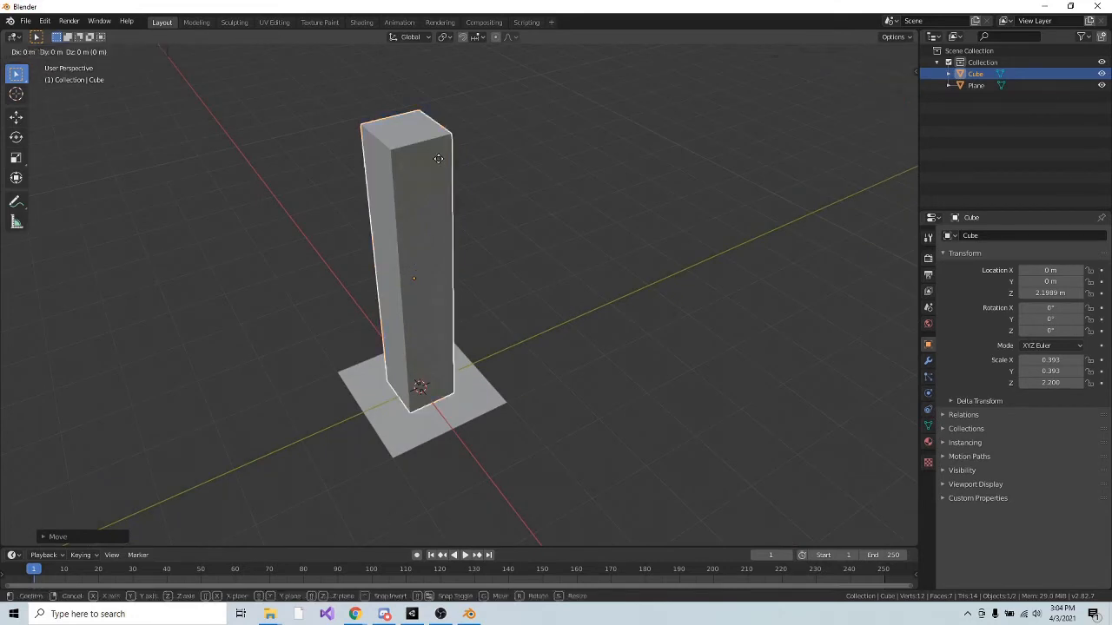
pyautogui.press('z')
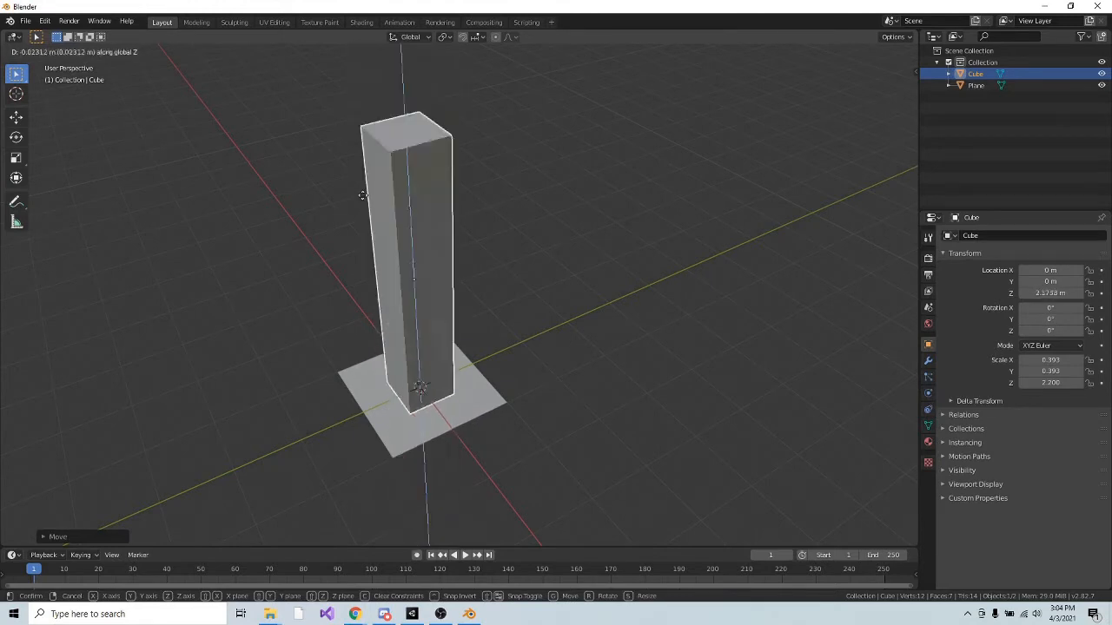
pyautogui.click(426, 264)
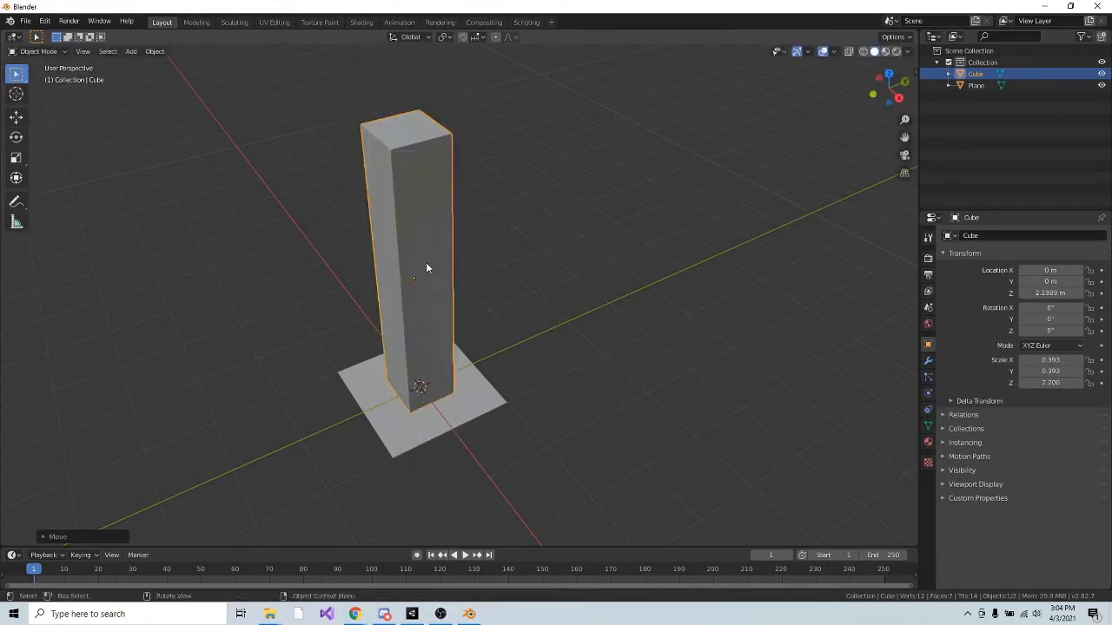
# Move the block off the base plane in top view, to about -2.24 m along X.
pyautogui.moveTo(425, 264); pyautogui.dragTo(443, 318, button='middle')
pyautogui.press('KP_7')
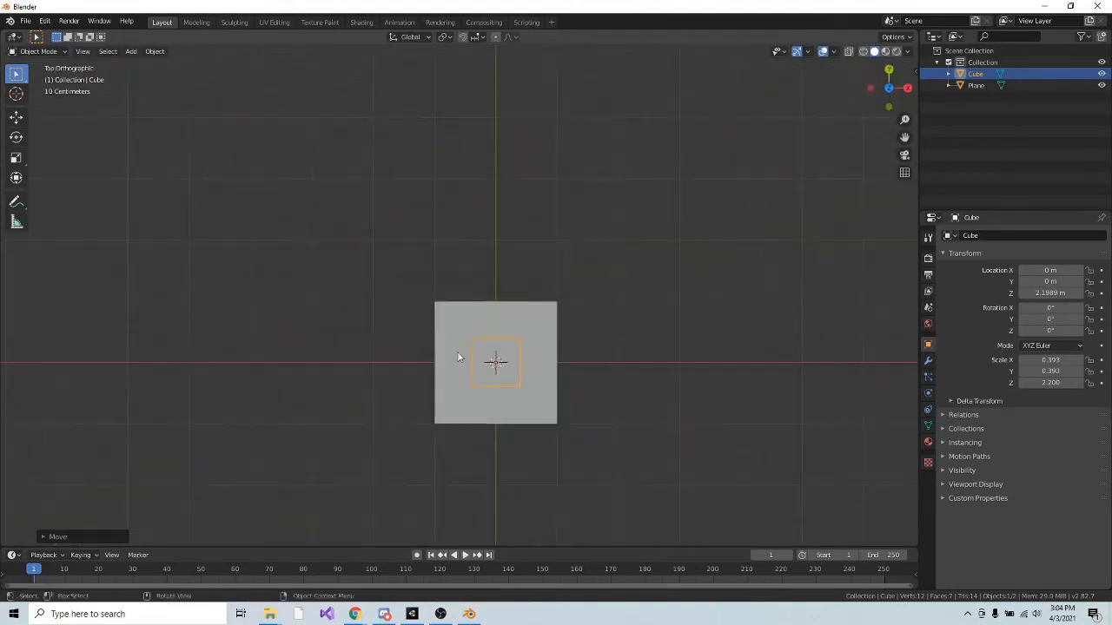
pyautogui.press('g')
pyautogui.click(369, 358)
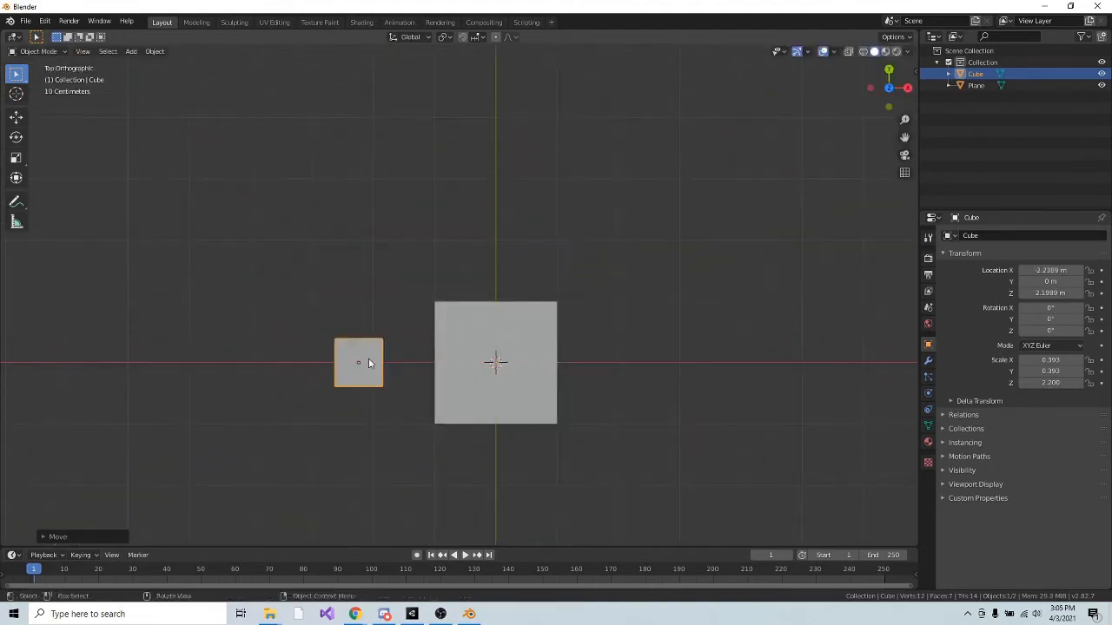
pyautogui.moveTo(368, 358); pyautogui.dragTo(465, 323, button='middle')
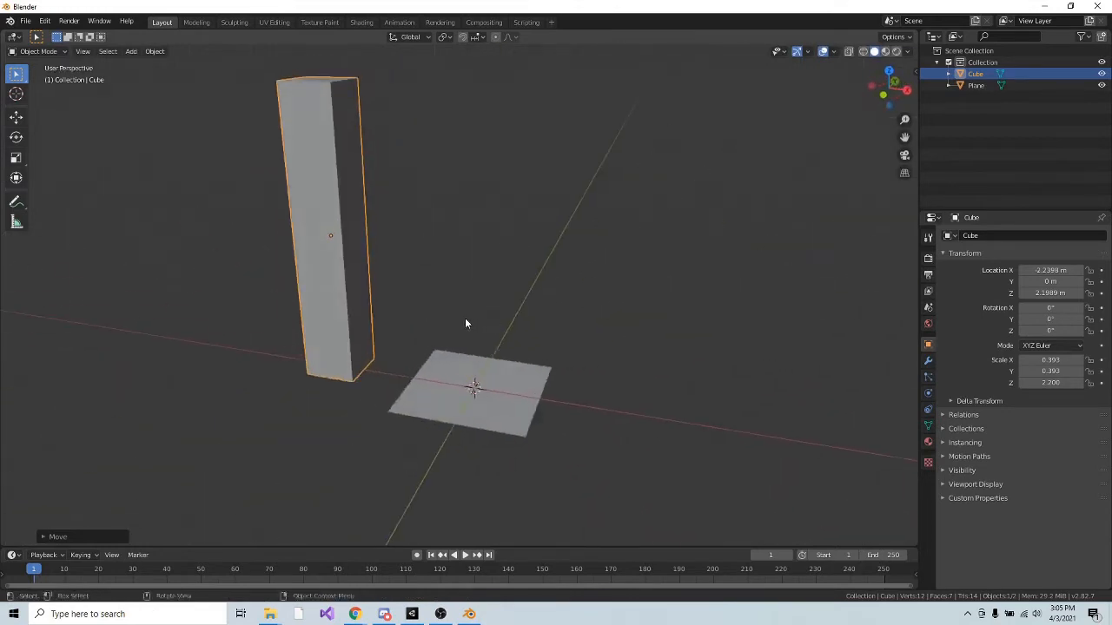
# Select the base plane and examine its footprint beside the block from above and in perspective.
pyautogui.click(489, 389)
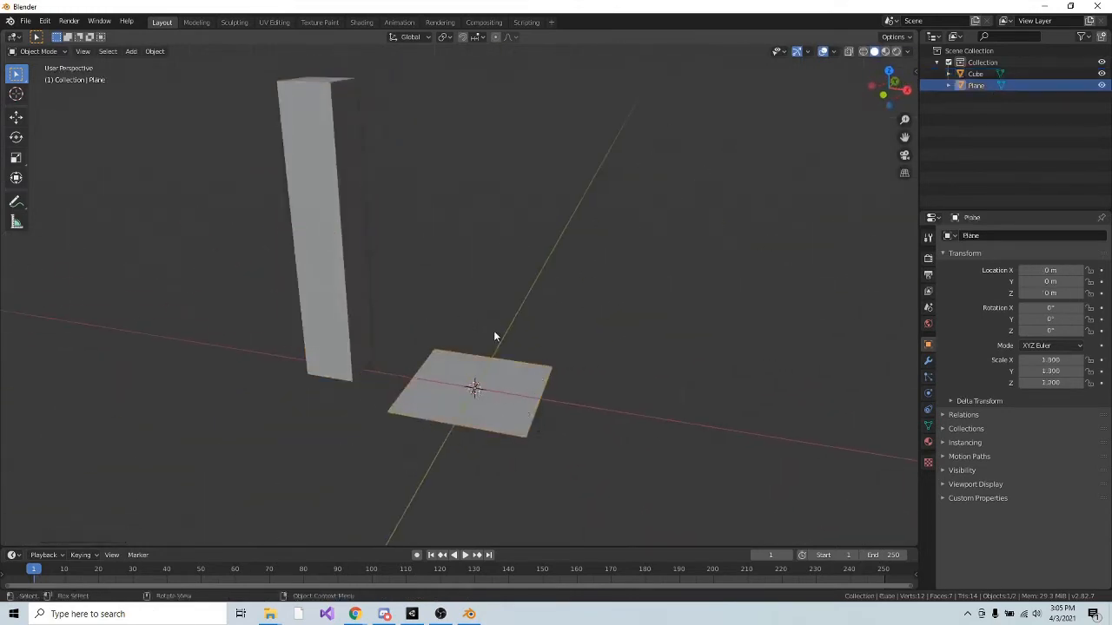
pyautogui.press('KP_7')
pyautogui.scroll(1, 490, 343)
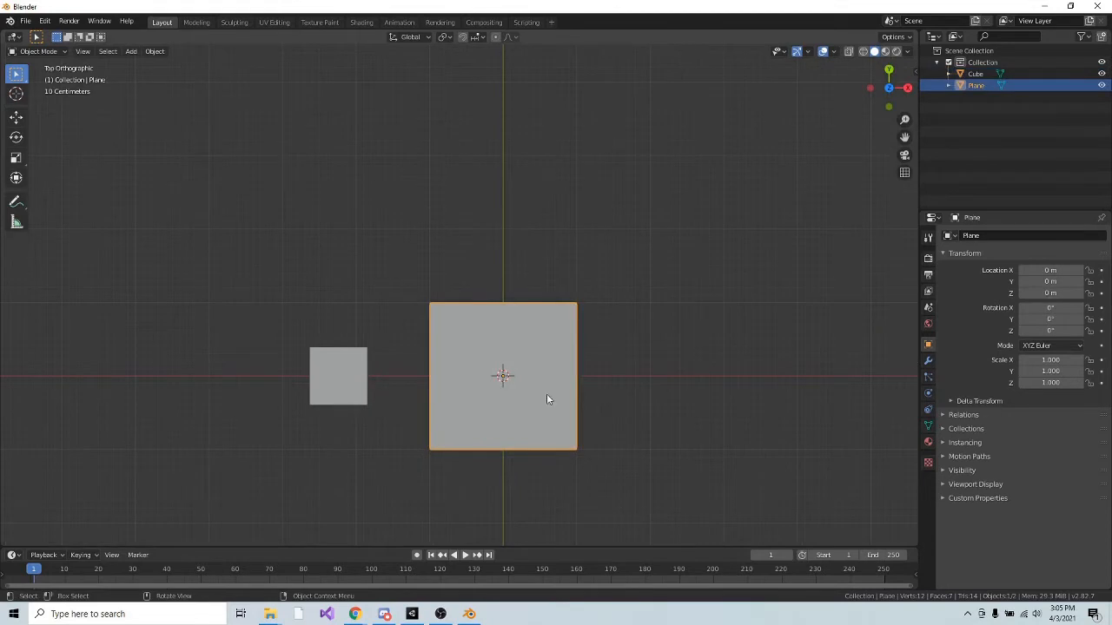
pyautogui.keyDown('shift'); pyautogui.moveTo(547, 398); pyautogui.dragTo(489, 342, button='middle'); pyautogui.keyUp('shift')
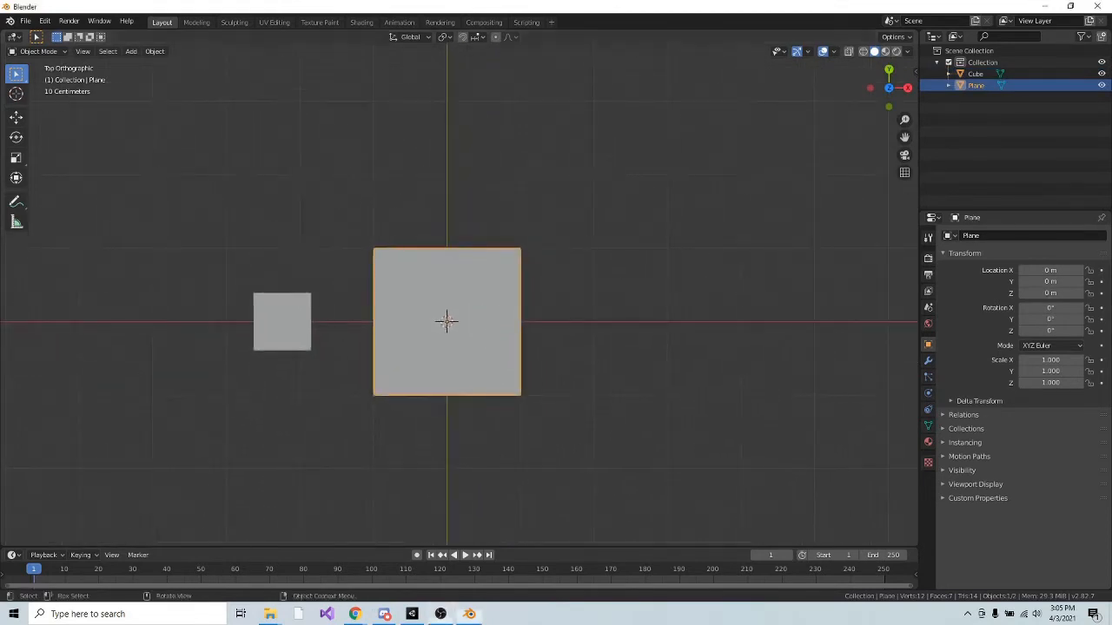
pyautogui.moveTo(427, 246); pyautogui.dragTo(392, 224, button='middle')
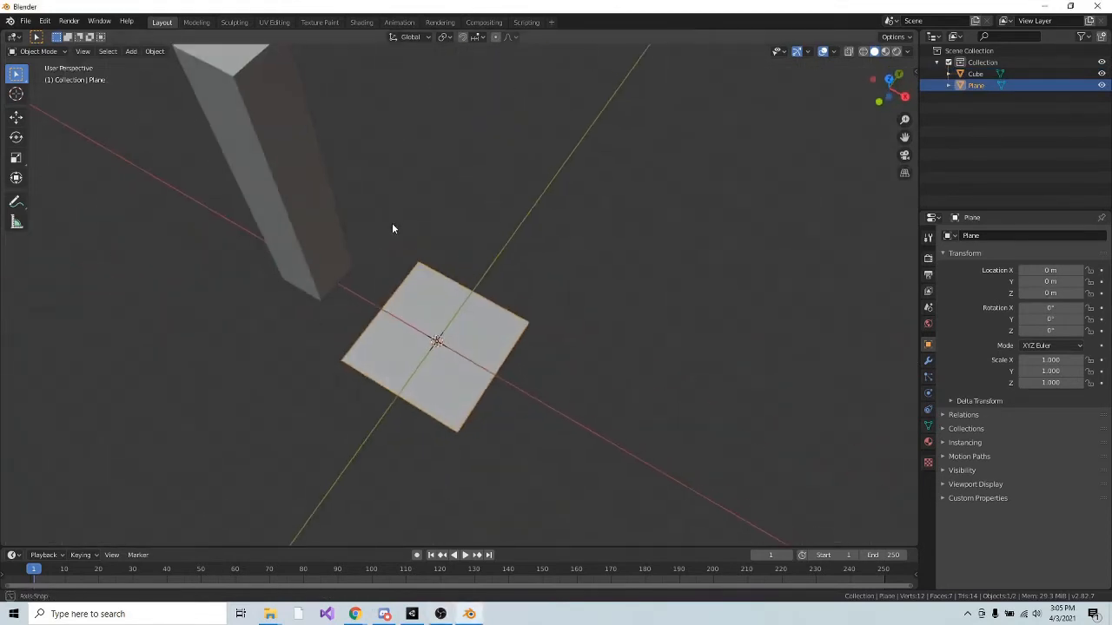
pyautogui.moveTo(447, 377); pyautogui.dragTo(432, 315, button='middle')
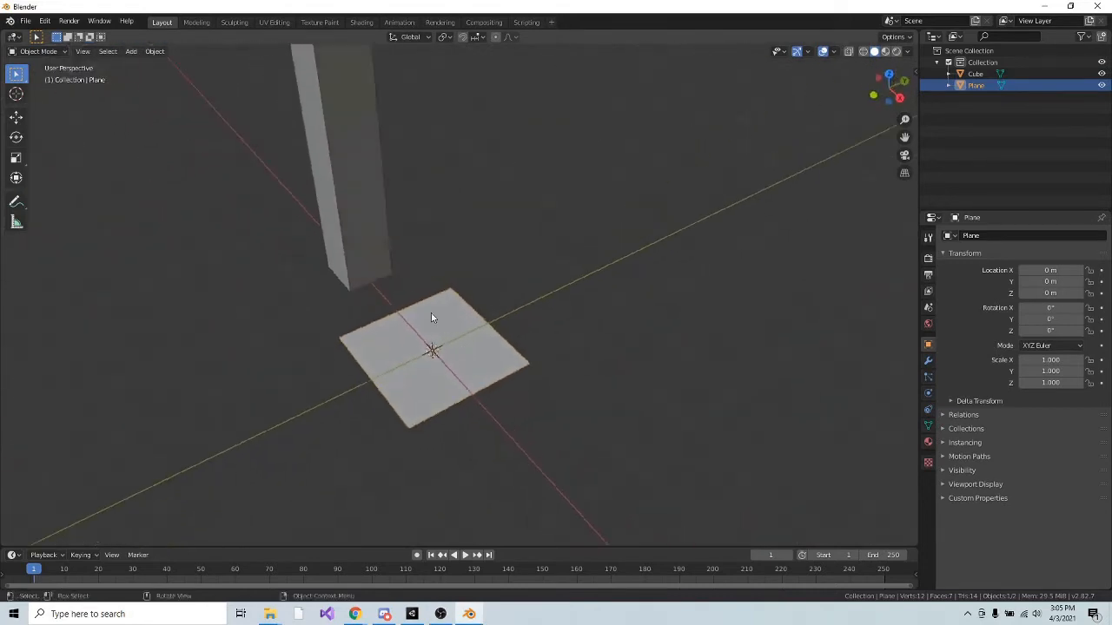
# Select the tall block beside the base plane and set its Z scale to 4.5.
pyautogui.click(387, 194)
pyautogui.press('KP_3')
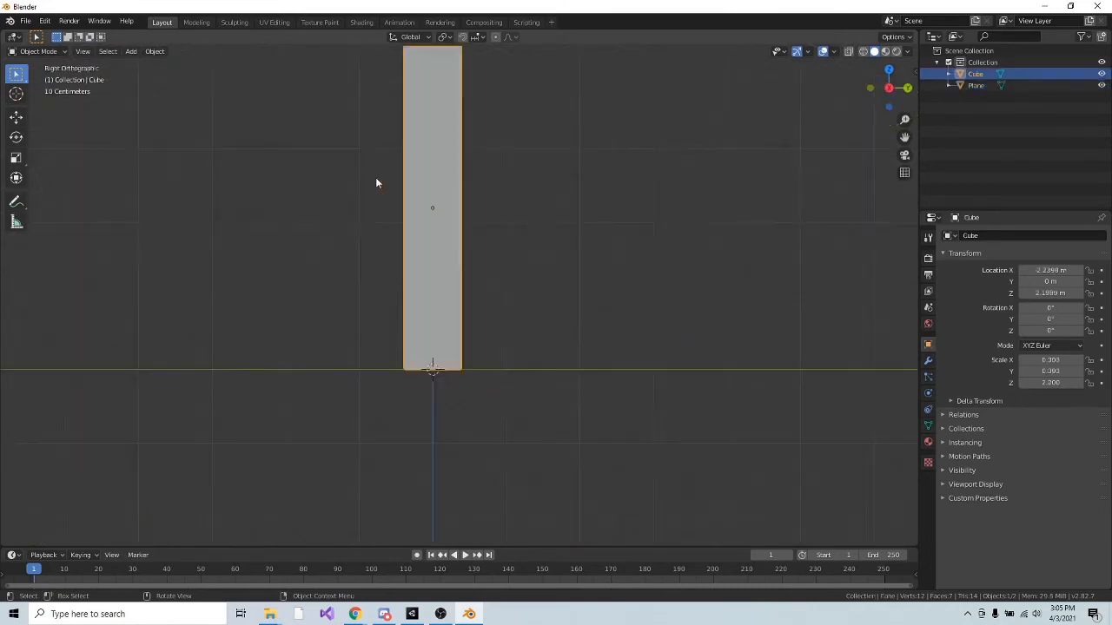
pyautogui.scroll(-2, 377, 181)
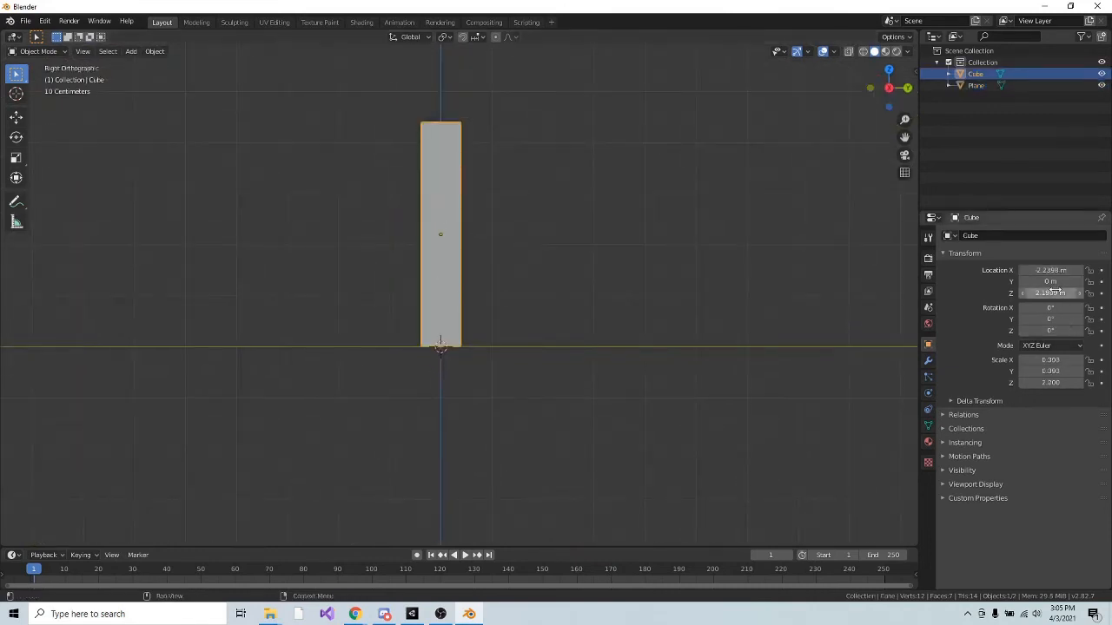
pyautogui.click(1052, 382)
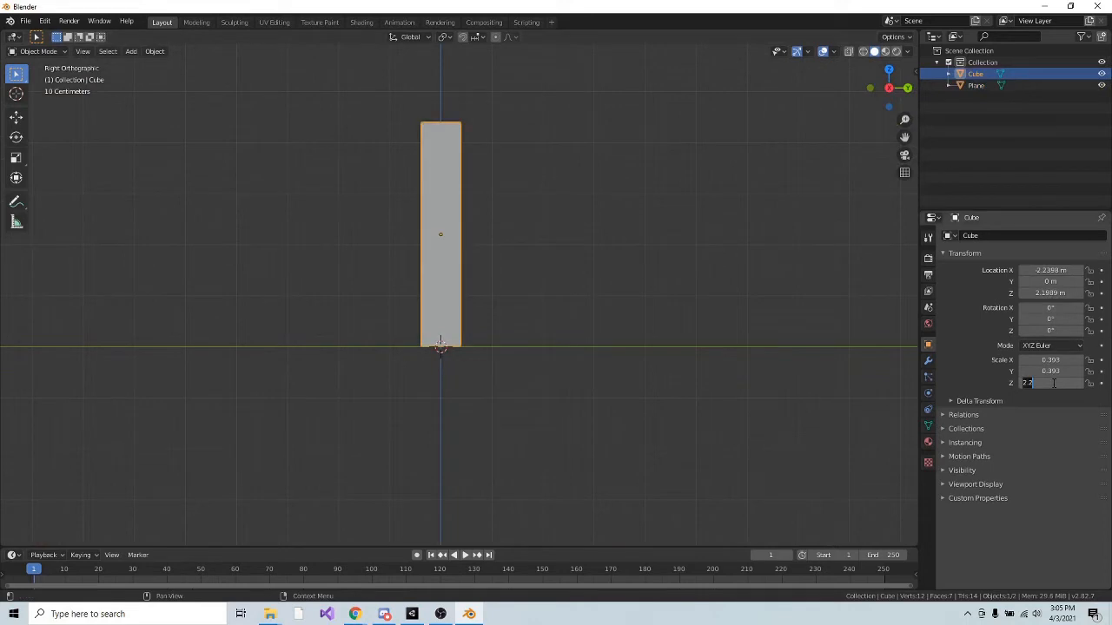
pyautogui.write('4.5')
pyautogui.press('Return')
# Raise the block along Z to about 4.48 m so its bottom sits at ground level.
pyautogui.press('g')
pyautogui.press('z')
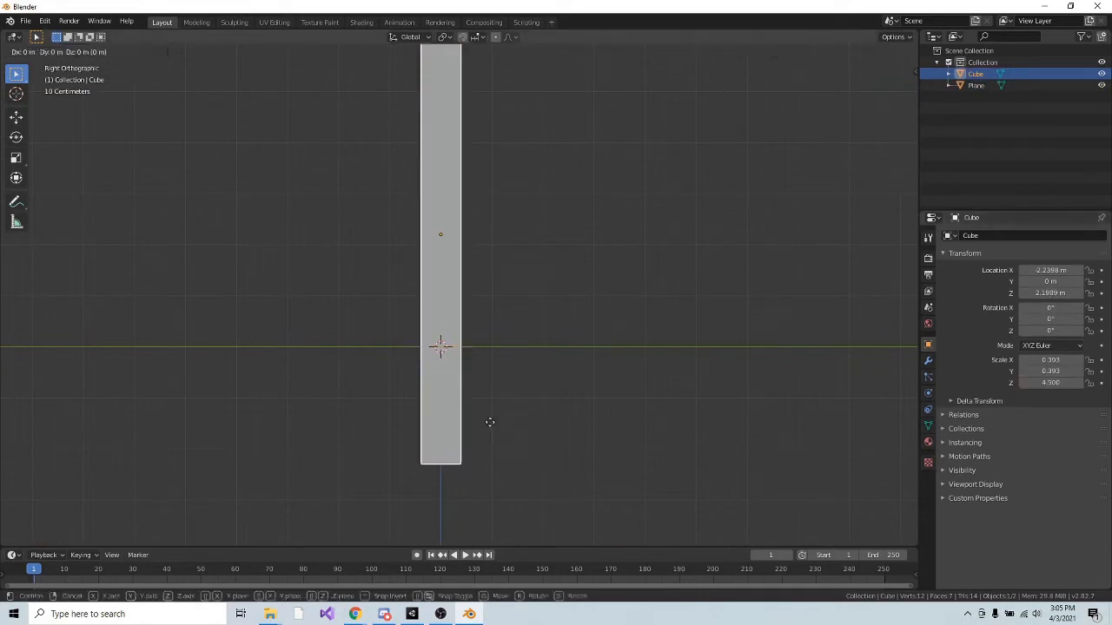
pyautogui.click(509, 311)
pyautogui.moveTo(509, 311); pyautogui.dragTo(396, 113, button='middle')
pyautogui.moveTo(410, 200); pyautogui.dragTo(456, 341, button='middle')
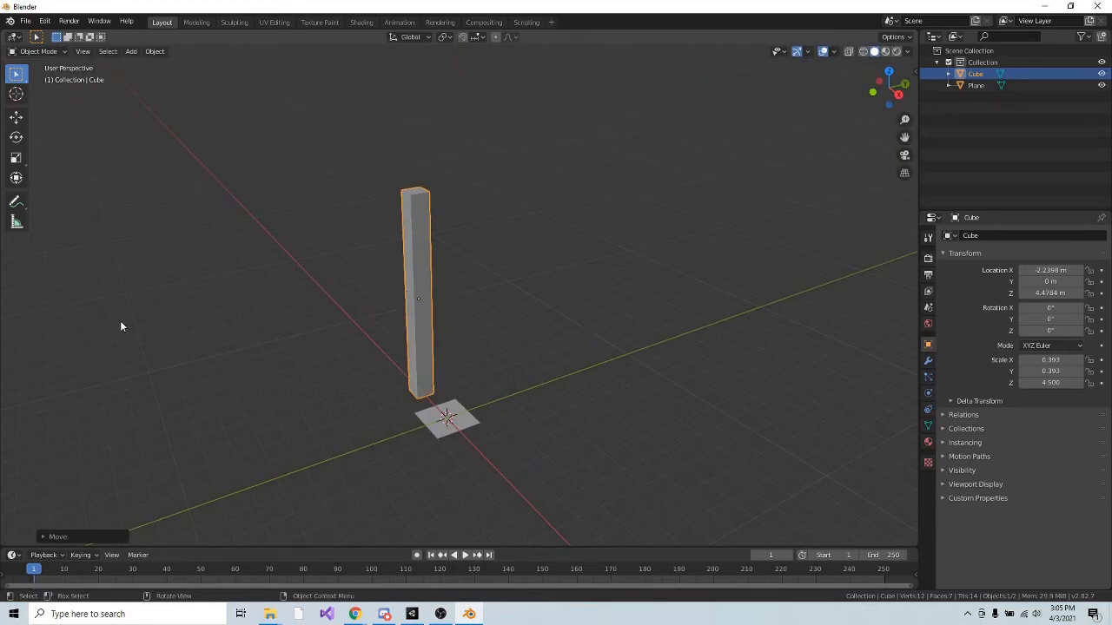
# Set the block's Z scale to 7.5.
pyautogui.click(1049, 382)
pyautogui.write('7.5')
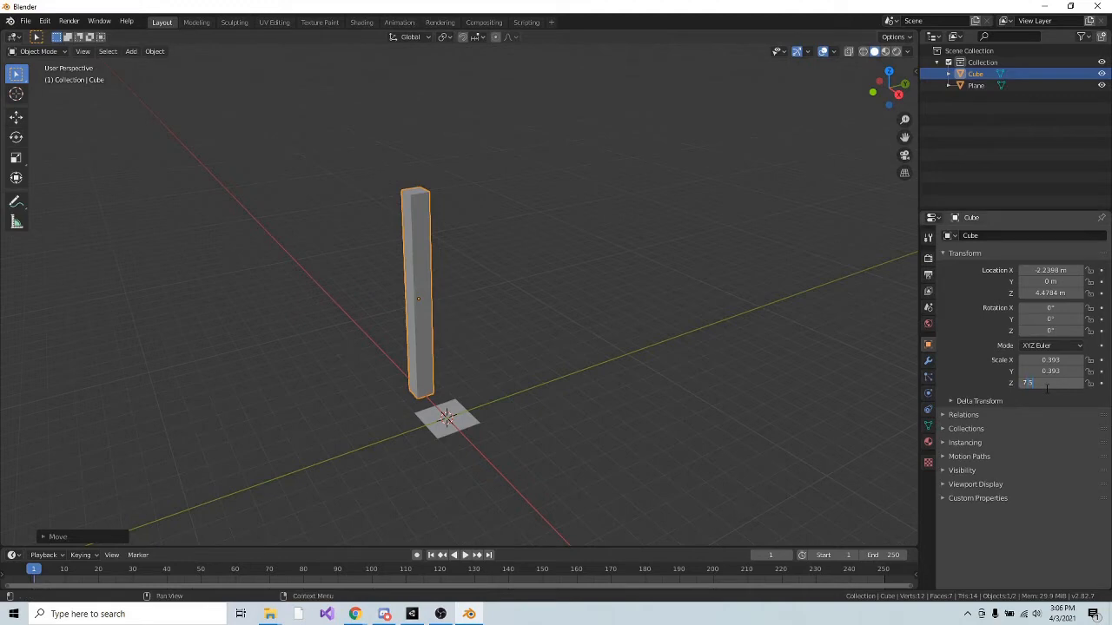
pyautogui.press('Return')
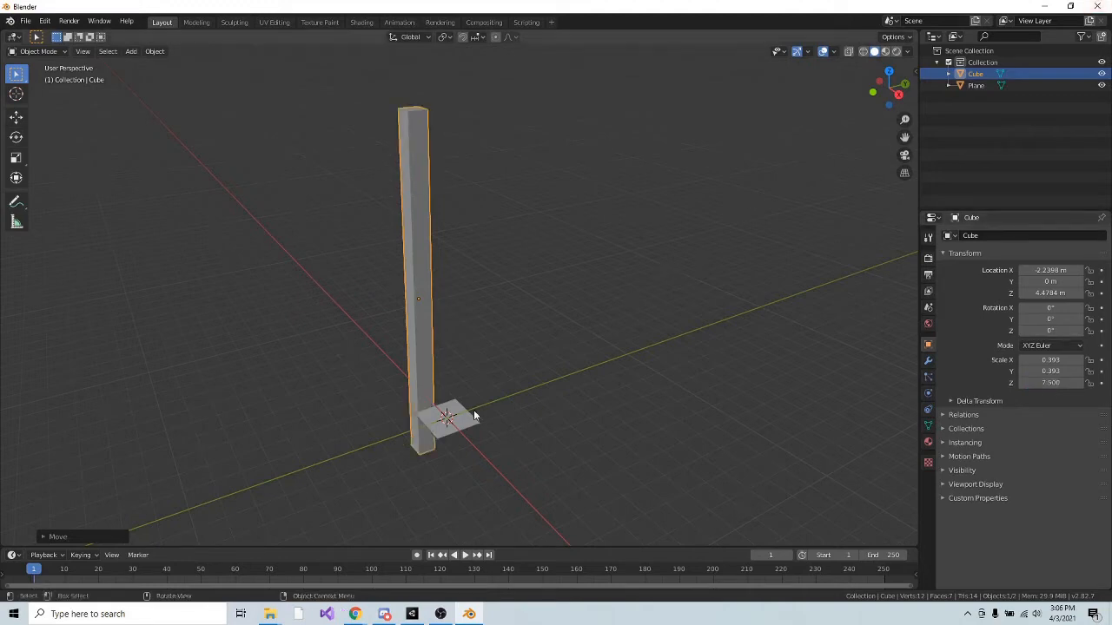
# Raise the block along Z to about 7.49 m to stand it on the ground, and inspect it in perspective.
pyautogui.press('KP_3')
pyautogui.press('g')
pyautogui.press('z')
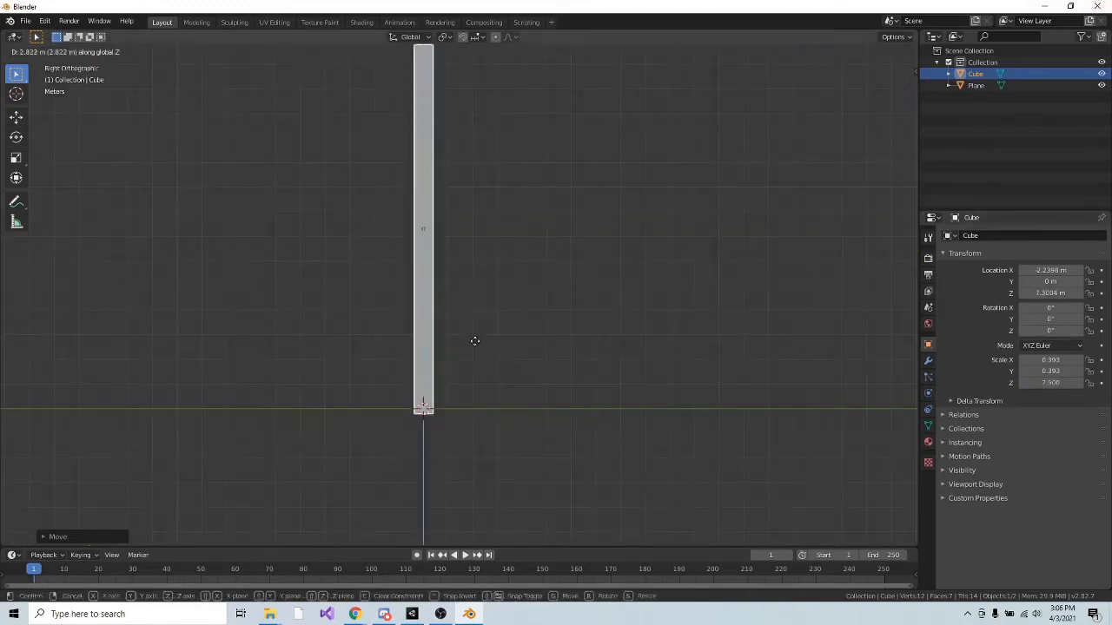
pyautogui.click(478, 342)
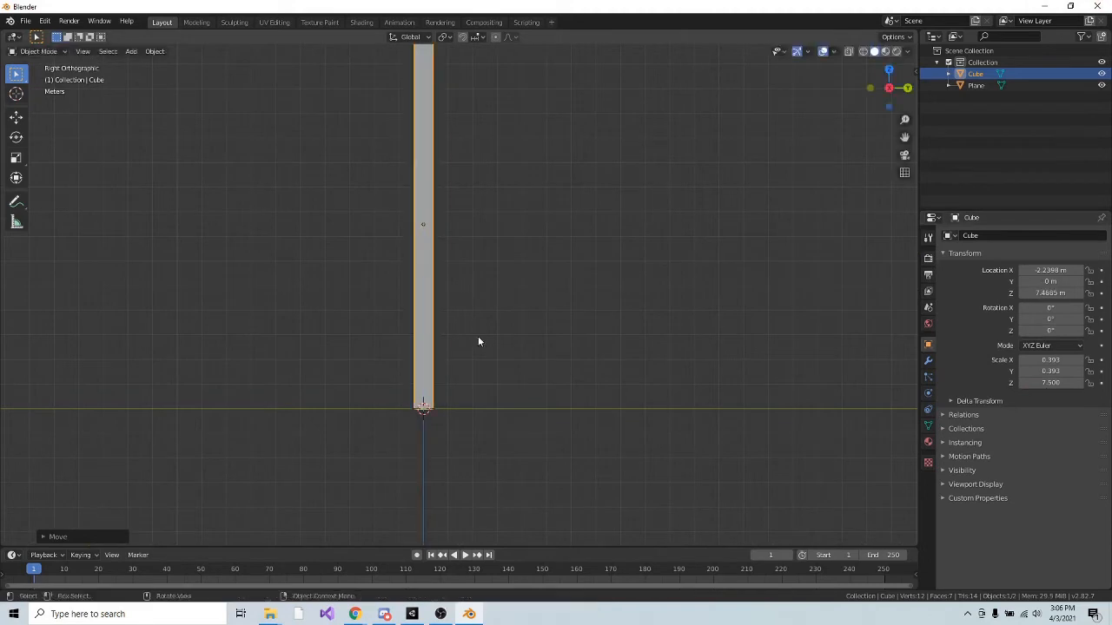
pyautogui.moveTo(478, 342); pyautogui.dragTo(559, 406, button='middle')
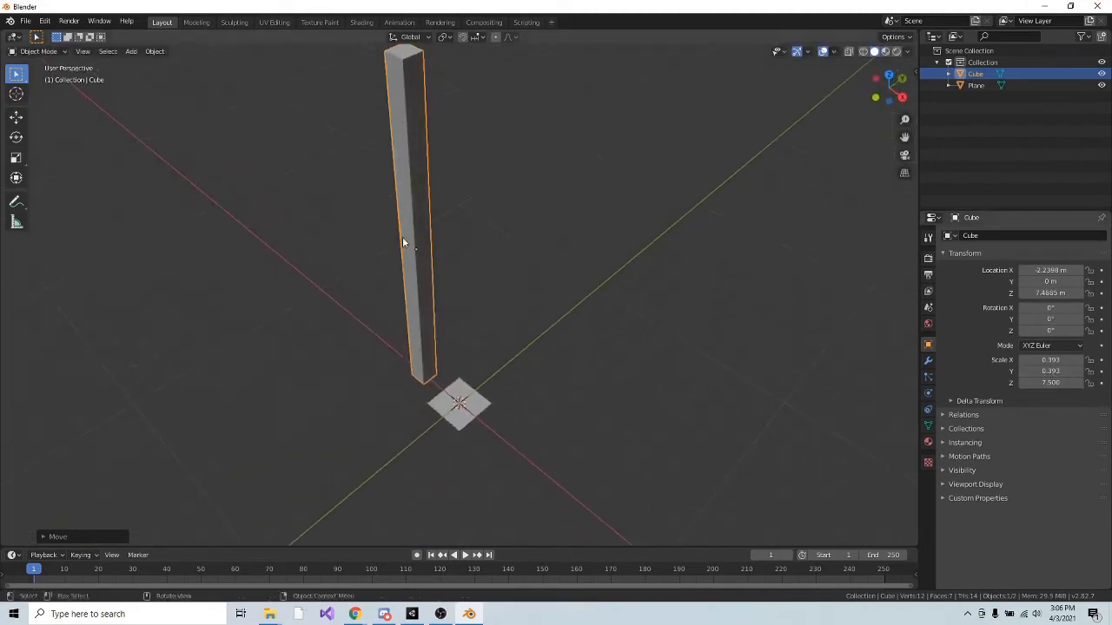
pyautogui.moveTo(403, 243); pyautogui.dragTo(396, 283, button='middle')
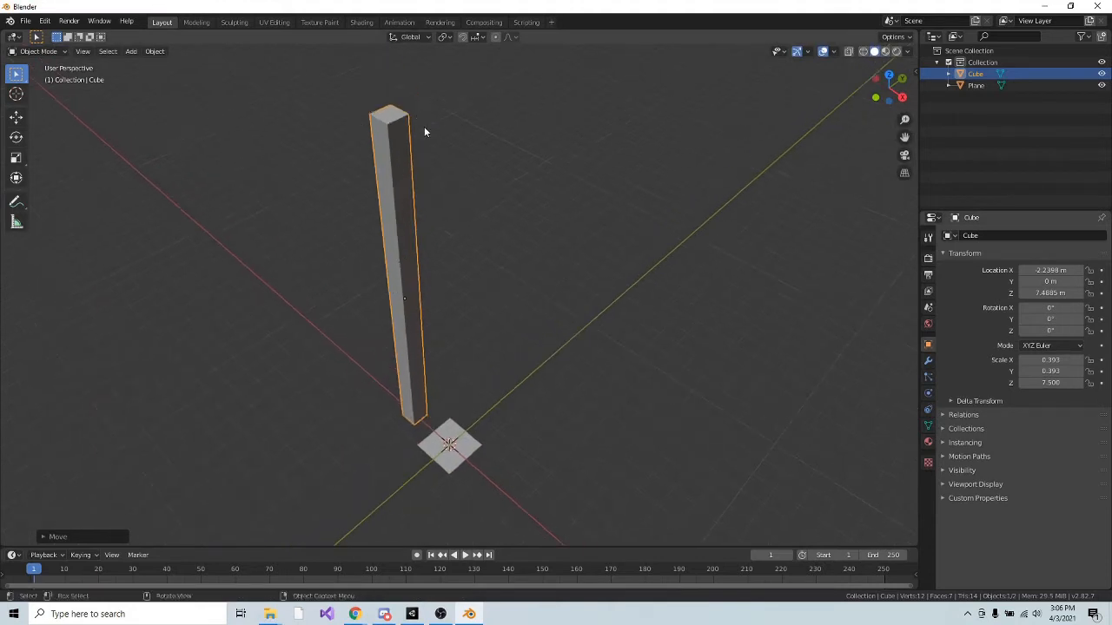
pyautogui.moveTo(417, 163); pyautogui.dragTo(449, 222, button='middle')
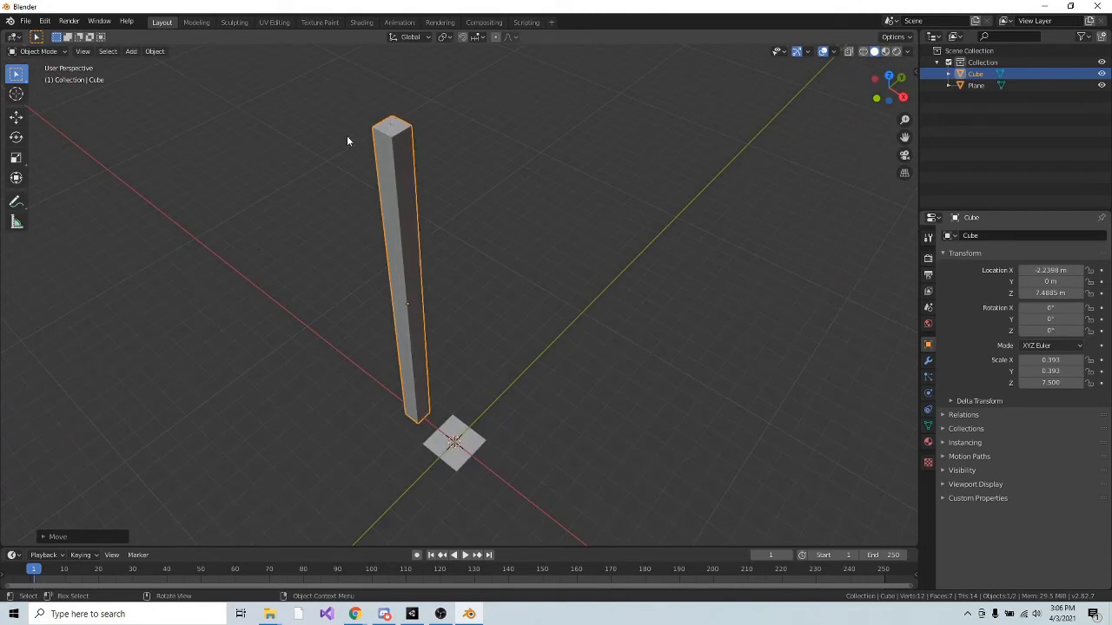
# Set the tall block's Z scale to 2.2.
pyautogui.moveTo(449, 351); pyautogui.dragTo(430, 229, button='middle')
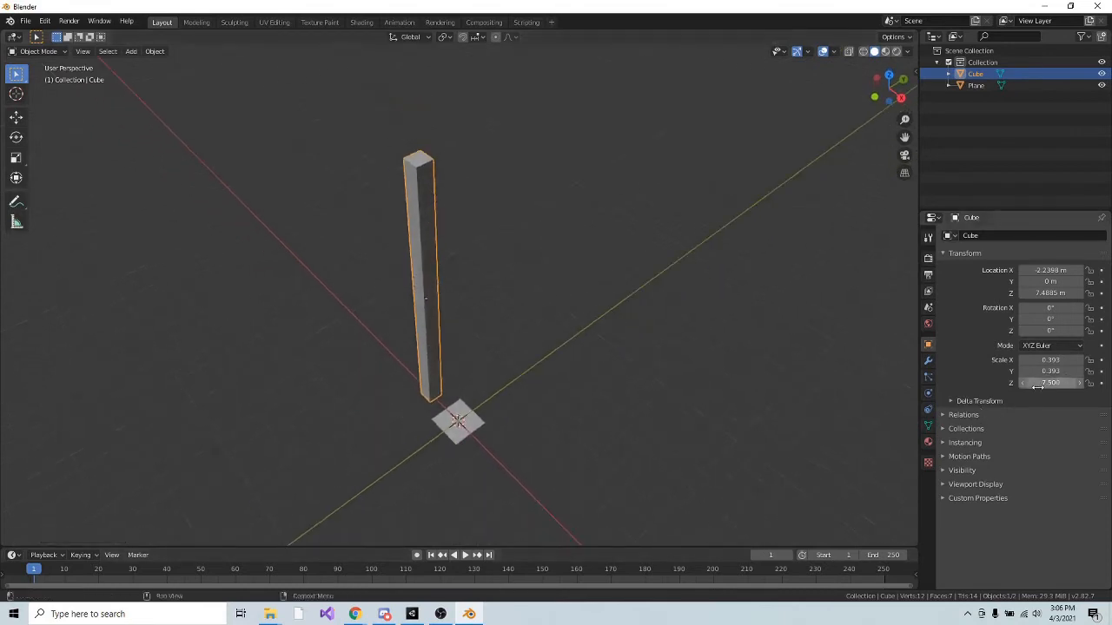
pyautogui.moveTo(380, 155); pyautogui.dragTo(426, 224, button='middle')
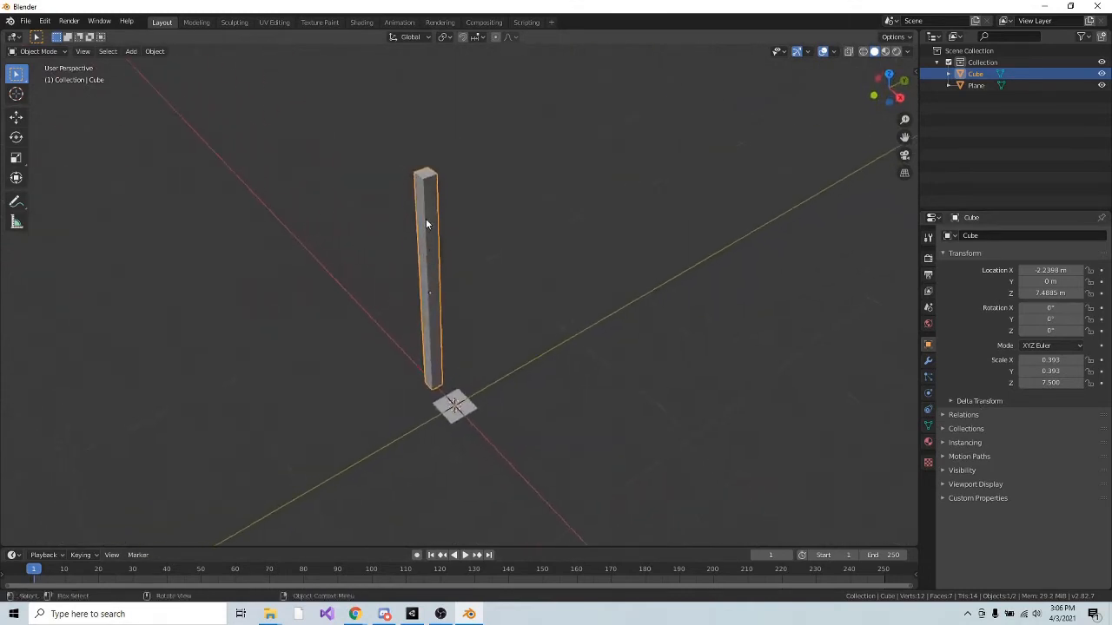
pyautogui.press('KP_7')
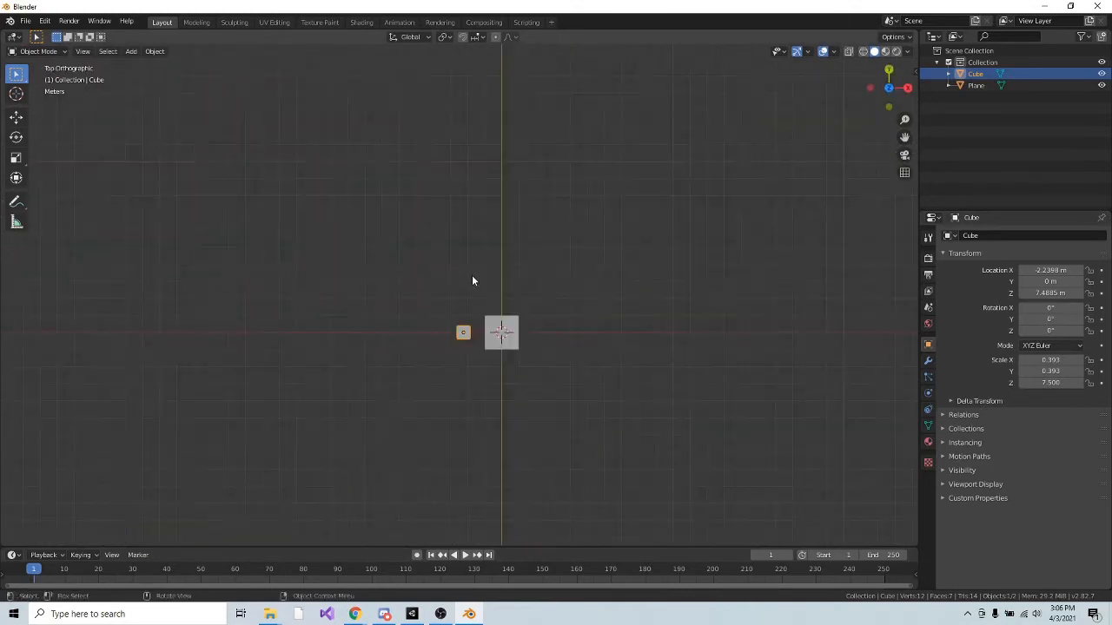
pyautogui.scroll(4, 521, 436)
pyautogui.keyDown('shift'); pyautogui.moveTo(557, 446); pyautogui.dragTo(358, 377, button='middle'); pyautogui.keyUp('shift')
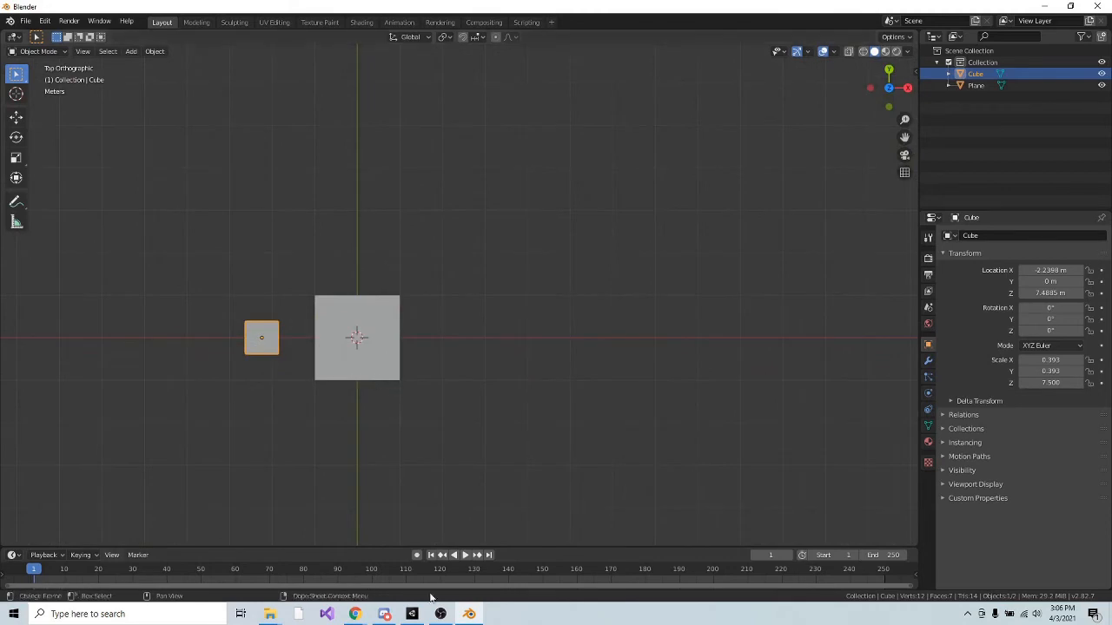
pyautogui.click(1071, 384)
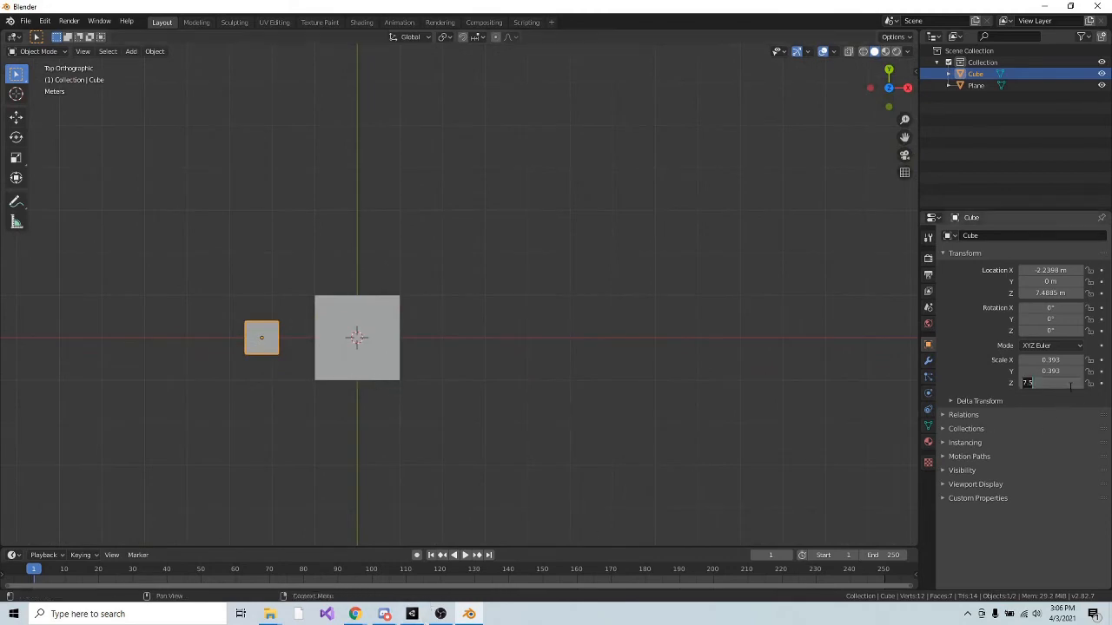
pyautogui.write('2.2')
pyautogui.press('Return')
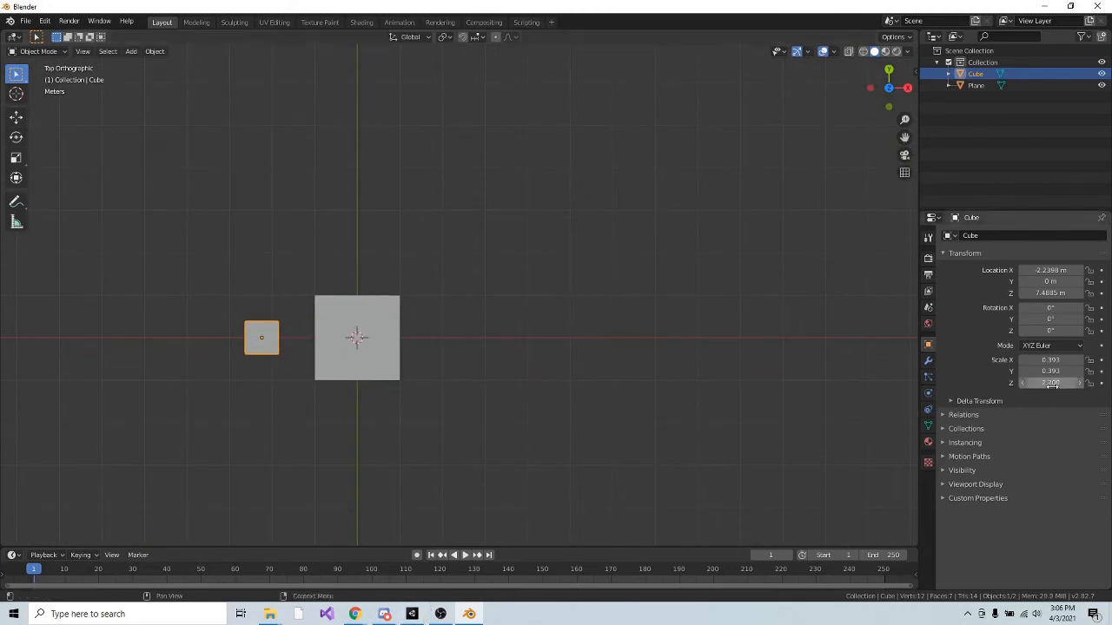
# Lower the block along Z to about 2.21 m so its bottom rests at ground level.
pyautogui.press('KP_3')
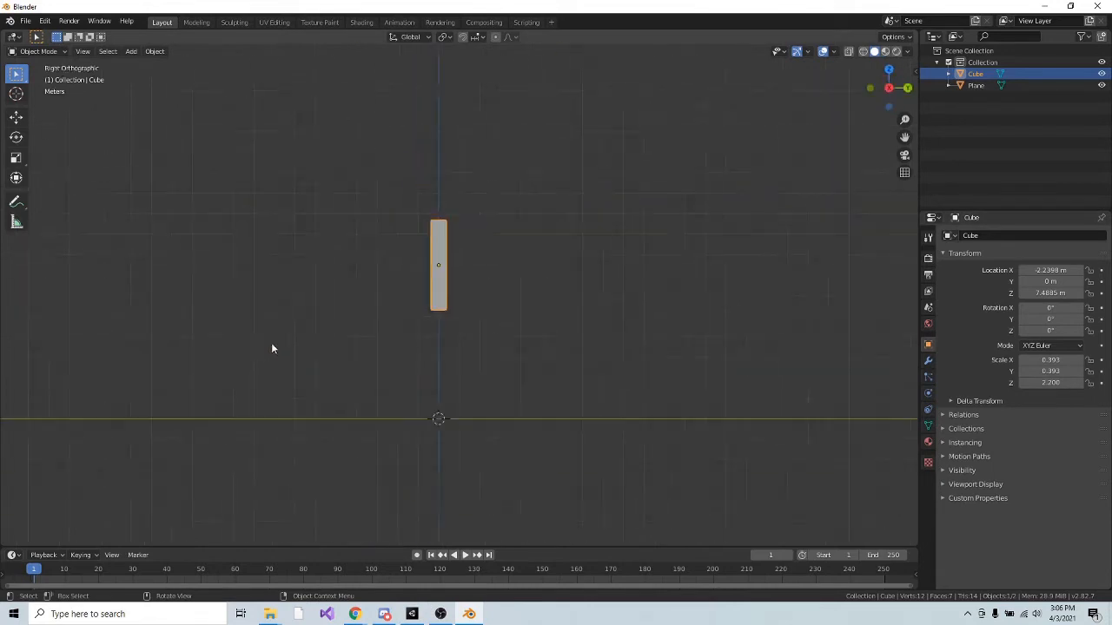
pyautogui.press('g')
pyautogui.press('z')
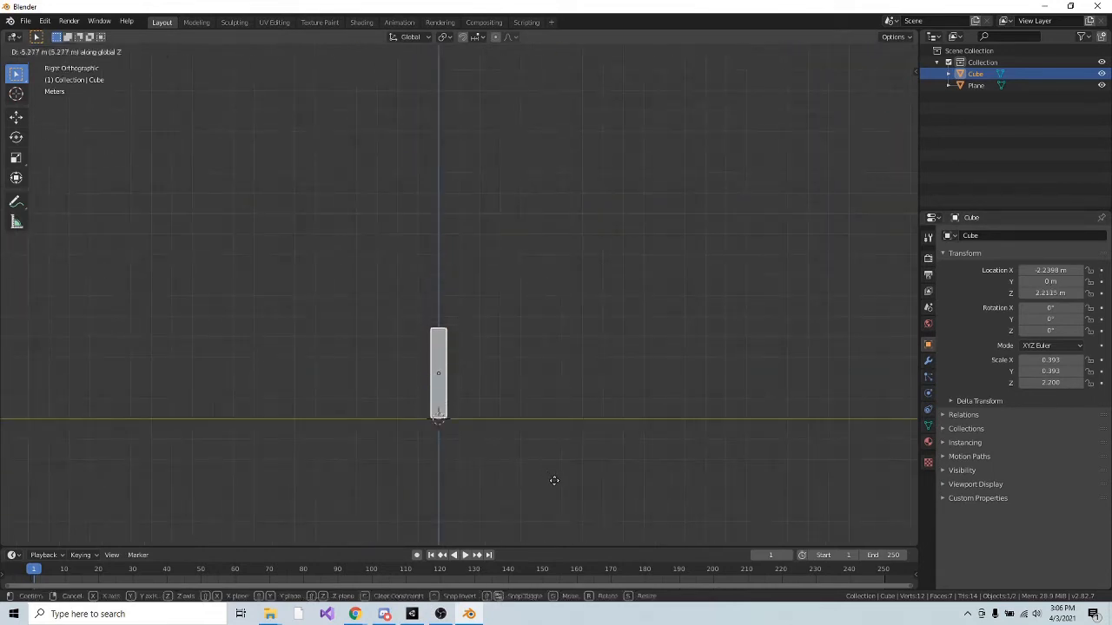
pyautogui.click(556, 478)
pyautogui.moveTo(498, 432); pyautogui.dragTo(546, 478, button='middle')
# Move the block along X to about -1.76 m, closer to the base plane.
pyautogui.press('KP_7')
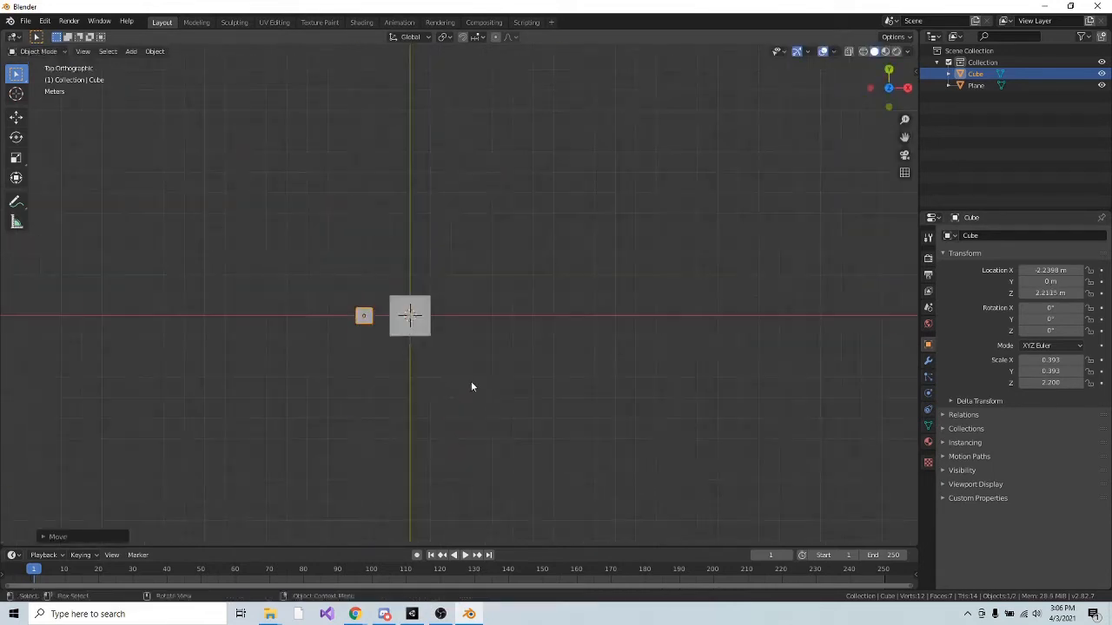
pyautogui.press('g')
pyautogui.press('x')
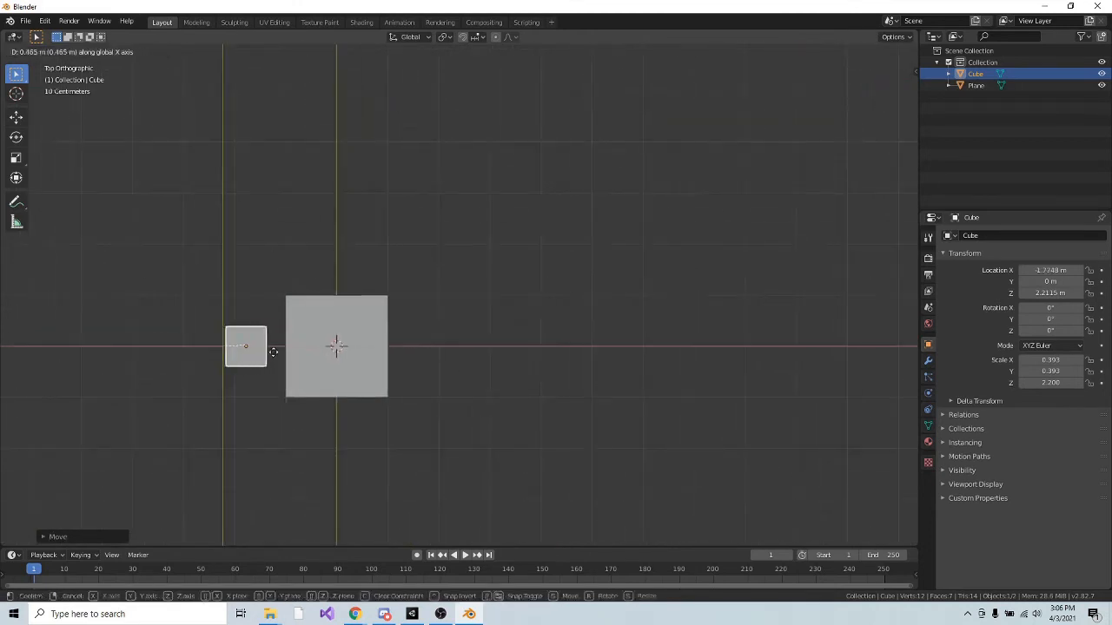
pyautogui.click(276, 354)
pyautogui.keyDown('shift'); pyautogui.moveTo(562, 369); pyautogui.dragTo(672, 357, button='middle'); pyautogui.keyUp('shift')
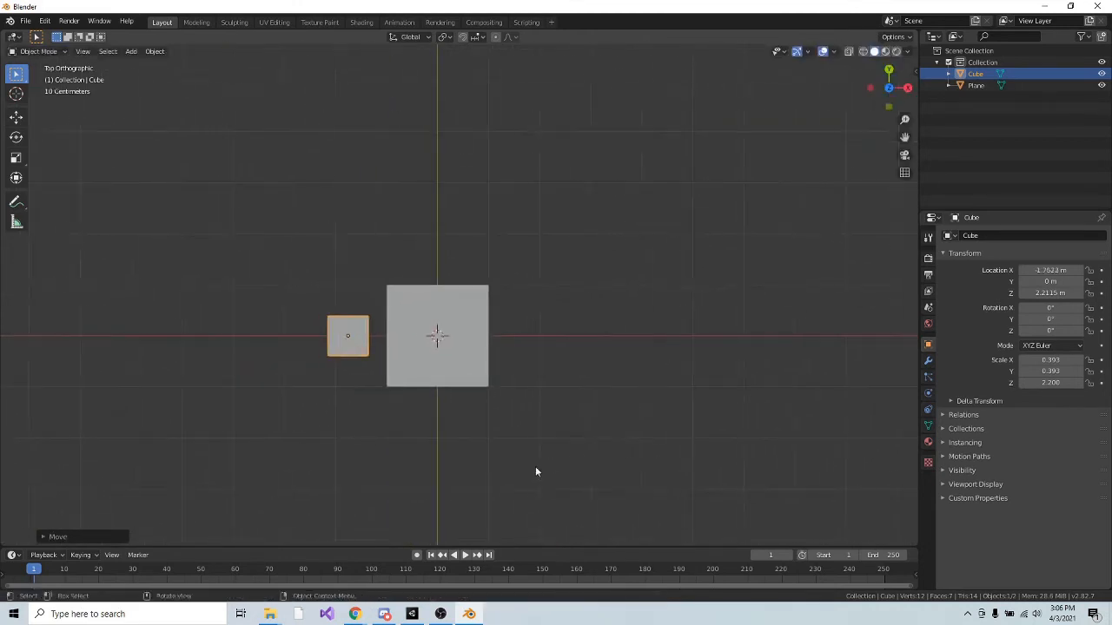
pyautogui.scroll(1, 474, 482)
pyautogui.scroll(1, 473, 482)
# Select the base plane and show the scene in wireframe shading.
pyautogui.click(482, 391)
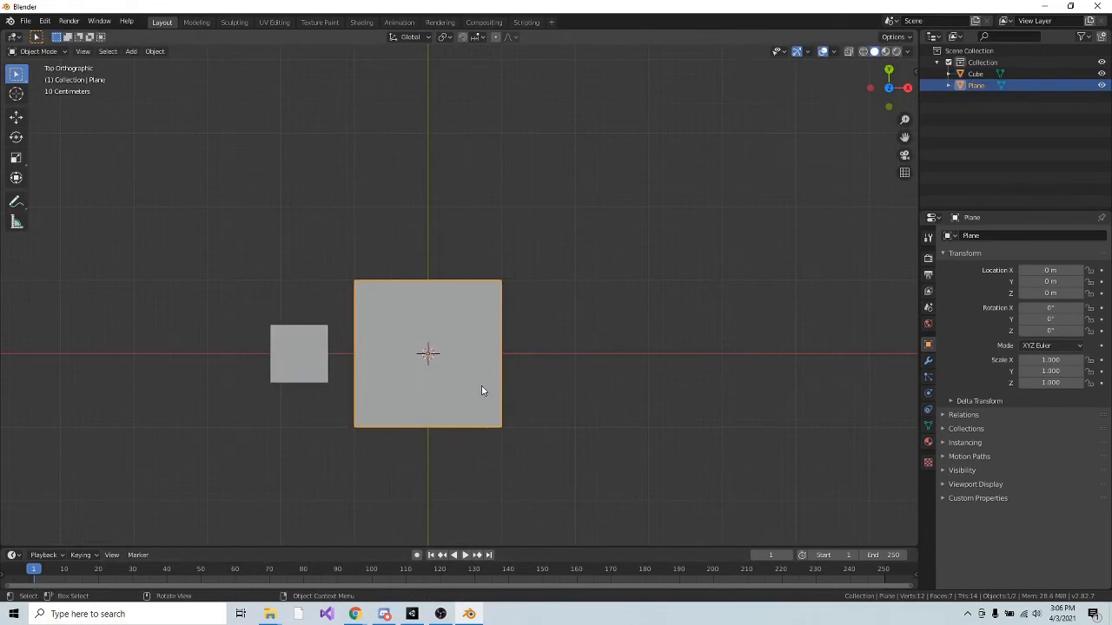
pyautogui.press('z')
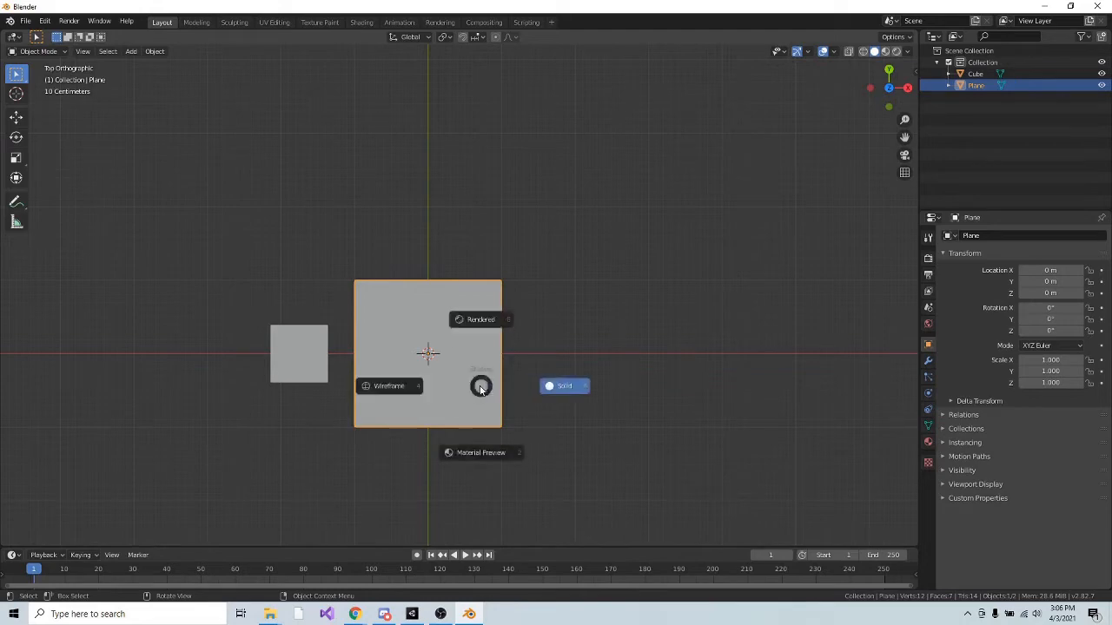
pyautogui.click(449, 397)
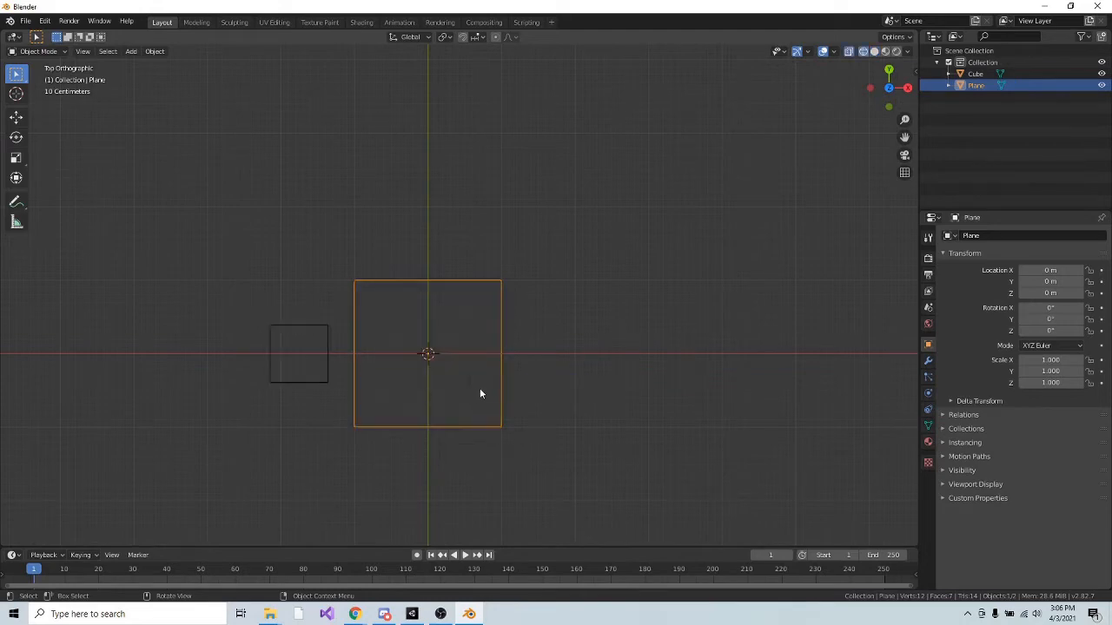
pyautogui.click(441, 614)
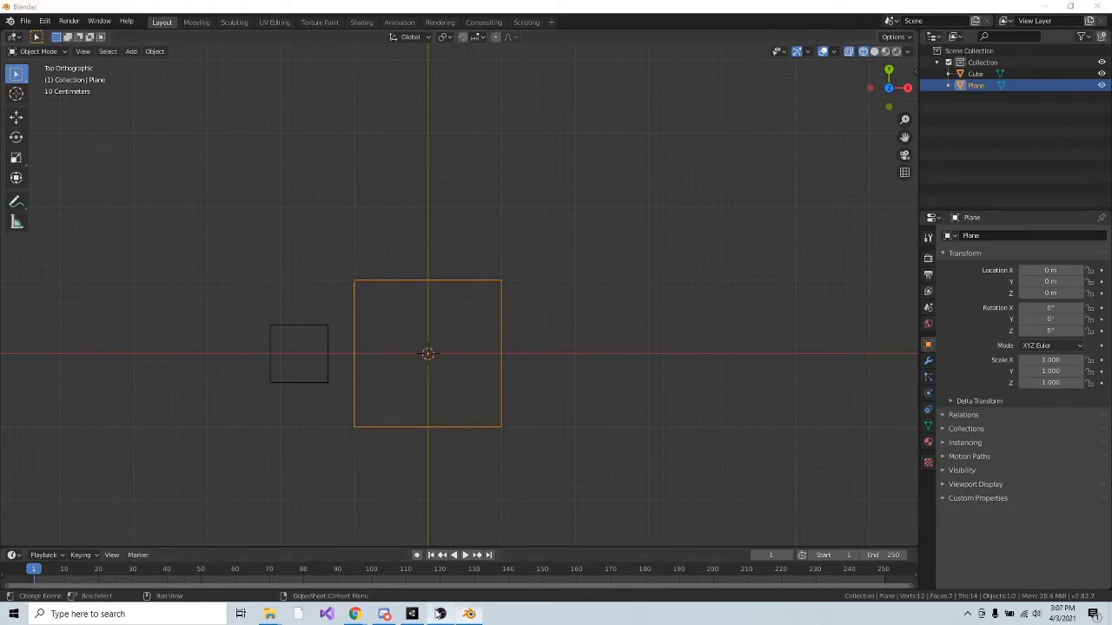
# Switch to wireframe shading and add a new plane at the origin, scaled to about 0.8.
pyautogui.press('z')
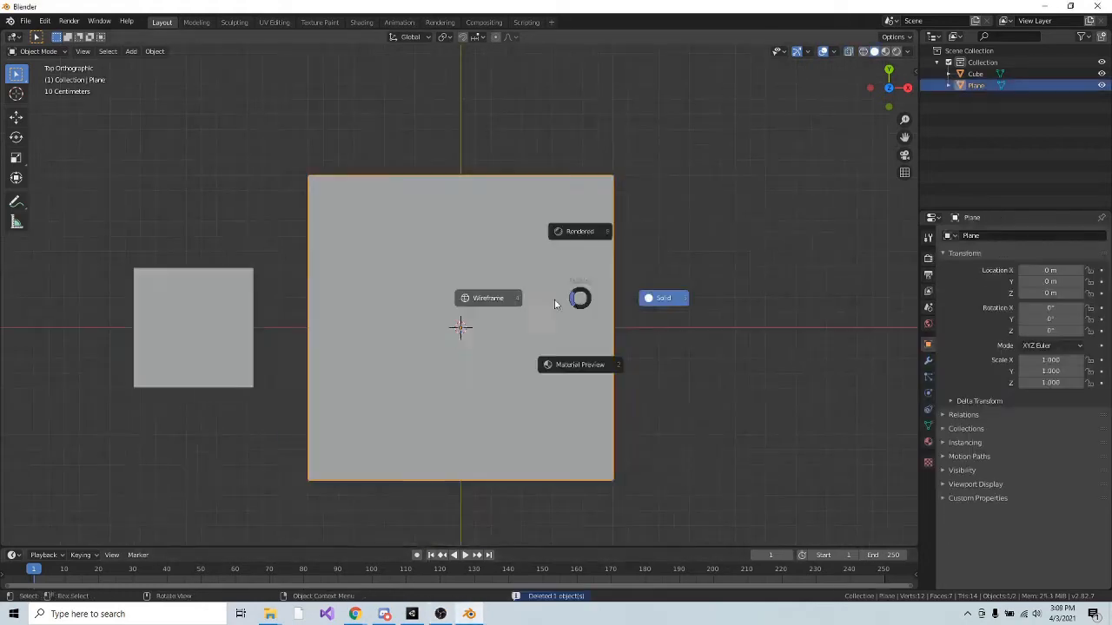
pyautogui.click(549, 303)
pyautogui.hotkey('shift', 'a')
pyautogui.click(608, 317)
pyautogui.press('s')
pyautogui.click(672, 360)
# Extrude the new plane upward into two low stepped tiers with edges tapering inward, and inset the top face.
pyautogui.press('Tab')
pyautogui.press('KP_3')
pyautogui.scroll(3, 543, 311)
pyautogui.press('e')
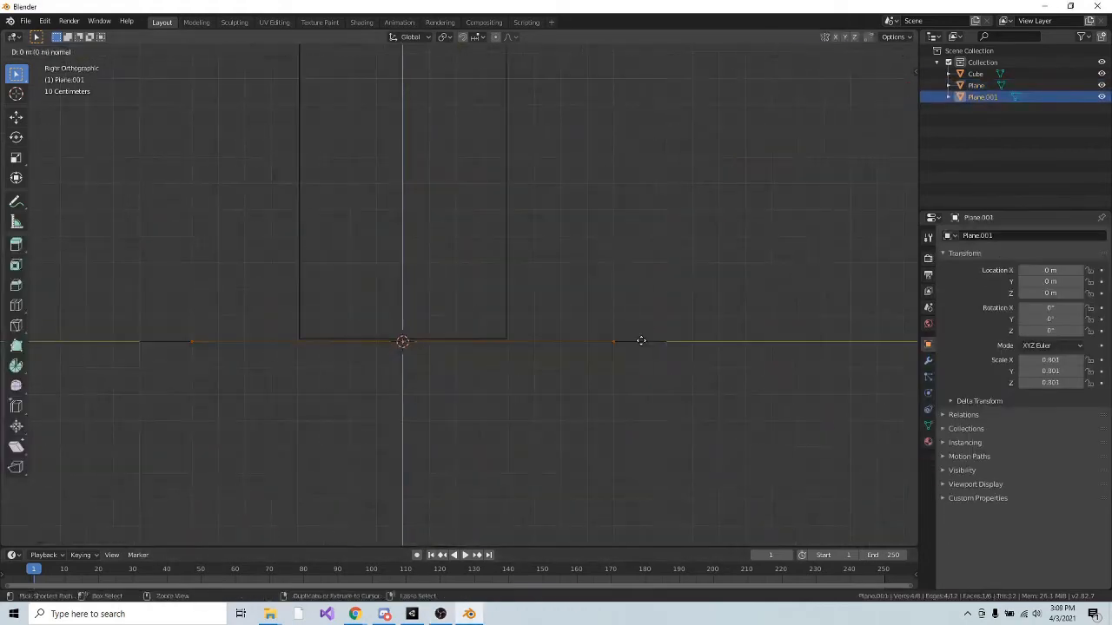
pyautogui.press('g')
pyautogui.press('z')
pyautogui.press('e')
pyautogui.press('s')
pyautogui.press('g')
pyautogui.press('z')
pyautogui.press('s')
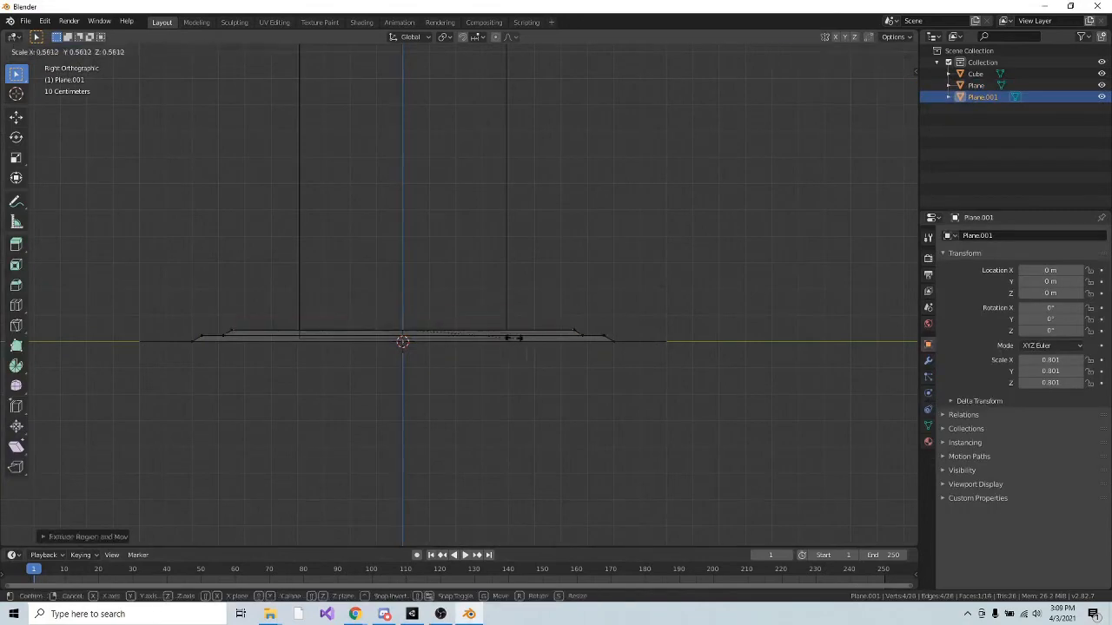
# Shape the inset face on the top tier into a central column footprint and select it.
pyautogui.moveTo(516, 338); pyautogui.dragTo(437, 313, button='middle')
pyautogui.keyDown('shift'); pyautogui.click(448, 284); pyautogui.keyUp('shift')
pyautogui.press('s')
pyautogui.click(595, 331)
pyautogui.moveTo(595, 330); pyautogui.dragTo(483, 376, button='middle')
pyautogui.moveTo(299, 280); pyautogui.dragTo(523, 396)
pyautogui.press('KP_3')
pyautogui.press('e')
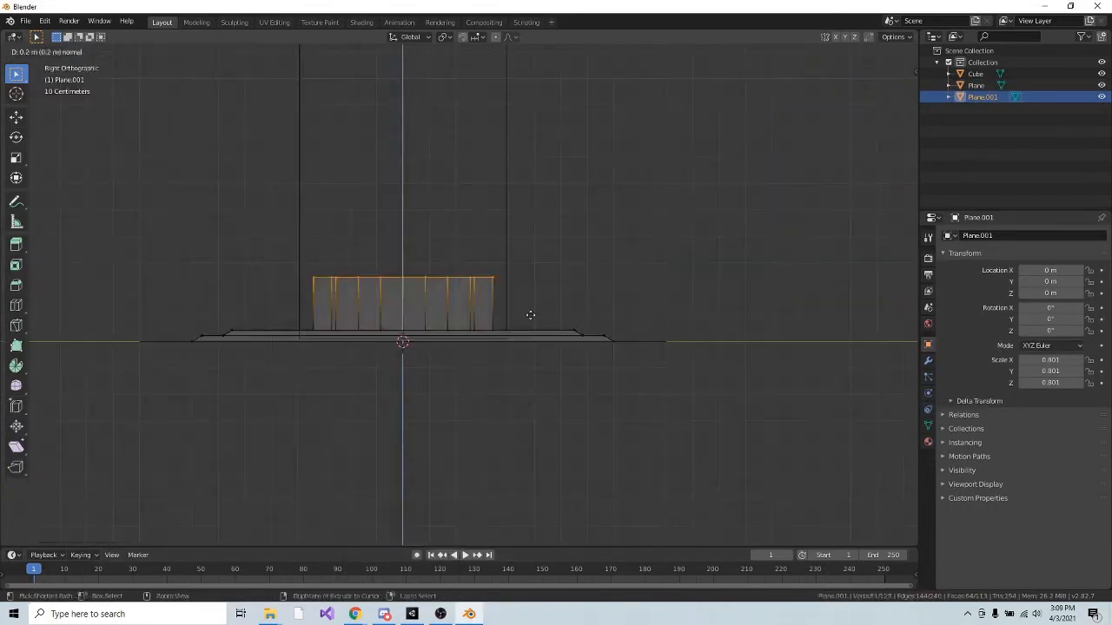
pyautogui.click(531, 315)
pyautogui.moveTo(513, 325); pyautogui.dragTo(619, 444, button='middle')
pyautogui.hotkey('ctrl', 'z')
# Shrink the central footprint and extrude it upward into a tall, narrow obelisk shaft.
pyautogui.press('s')
pyautogui.press('KP_3')
pyautogui.press('e')
pyautogui.click(474, 174)
# Extrude the top of the shaft upward and scale it inward to form a pointed tip.
pyautogui.press('e')
pyautogui.press('s')
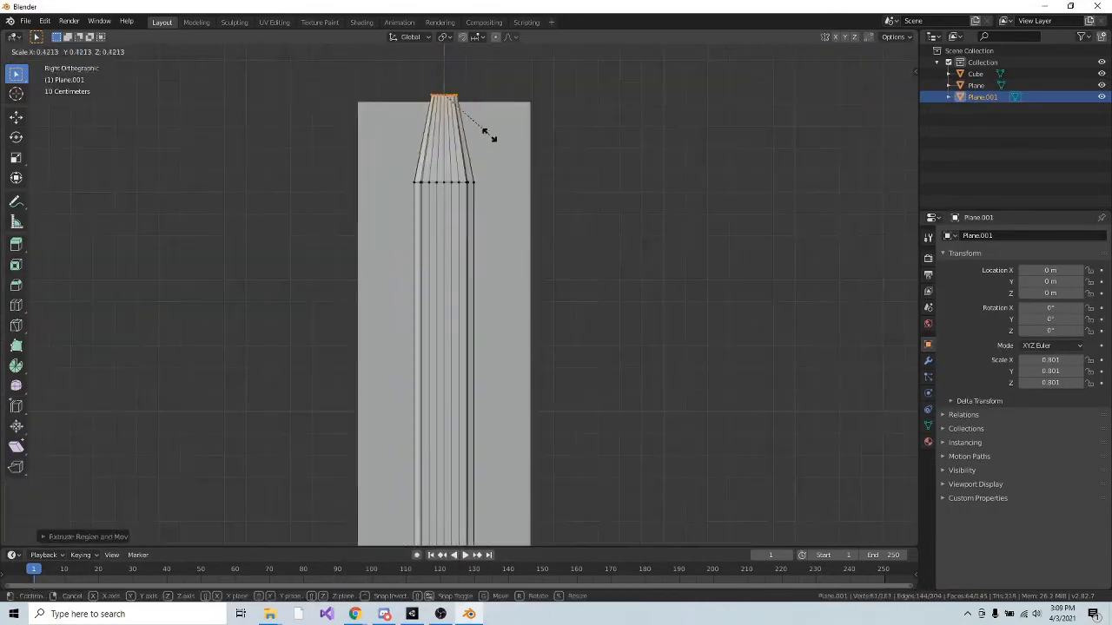
pyautogui.click(461, 109)
pyautogui.press('Tab')
# Check the obelisk's mesh, then delete the tall reference block beside the base plane.
pyautogui.moveTo(469, 208); pyautogui.dragTo(520, 431, button='middle')
pyautogui.press('Tab')
pyautogui.scroll(4, 520, 430)
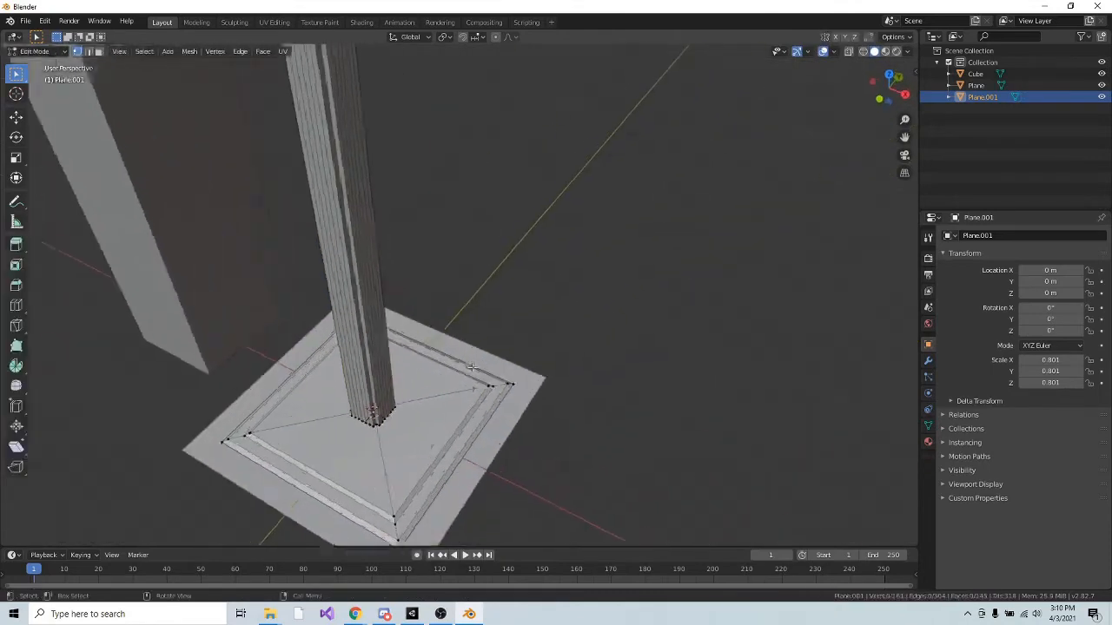
pyautogui.press('Tab')
pyautogui.scroll(-3, 454, 355)
pyautogui.moveTo(454, 355); pyautogui.dragTo(528, 281, button='middle')
pyautogui.press('KP_5')
pyautogui.click(527, 281)
pyautogui.click(348, 238)
pyautogui.press('Delete')
# Examine the obelisk's mesh and its stepped base from several angles.
pyautogui.scroll(2, 523, 441)
pyautogui.click(427, 365)
pyautogui.press('Tab')
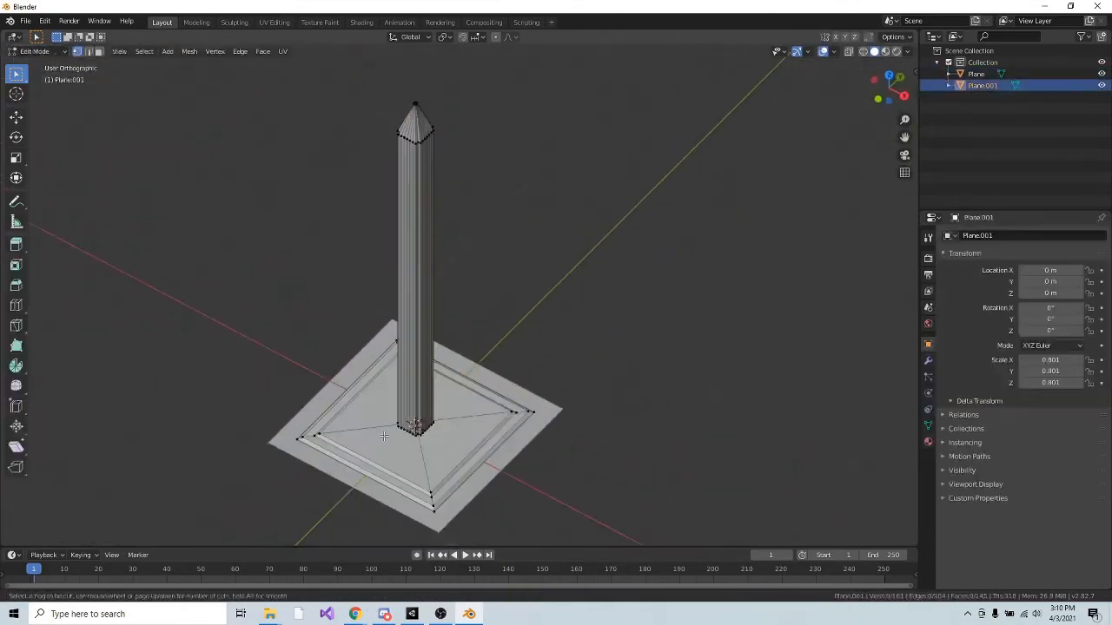
pyautogui.press('Tab')
pyautogui.moveTo(492, 391); pyautogui.dragTo(488, 380, button='middle')
pyautogui.scroll(2, 489, 381)
pyautogui.scroll(-3, 491, 380)
pyautogui.scroll(4, 506, 364)
# Add a plane in wireframe view, scale its mesh to a small square and place it near the top tier's +X, +Y corner.
pyautogui.press('KP_7')
pyautogui.hotkey('shift', 'a')
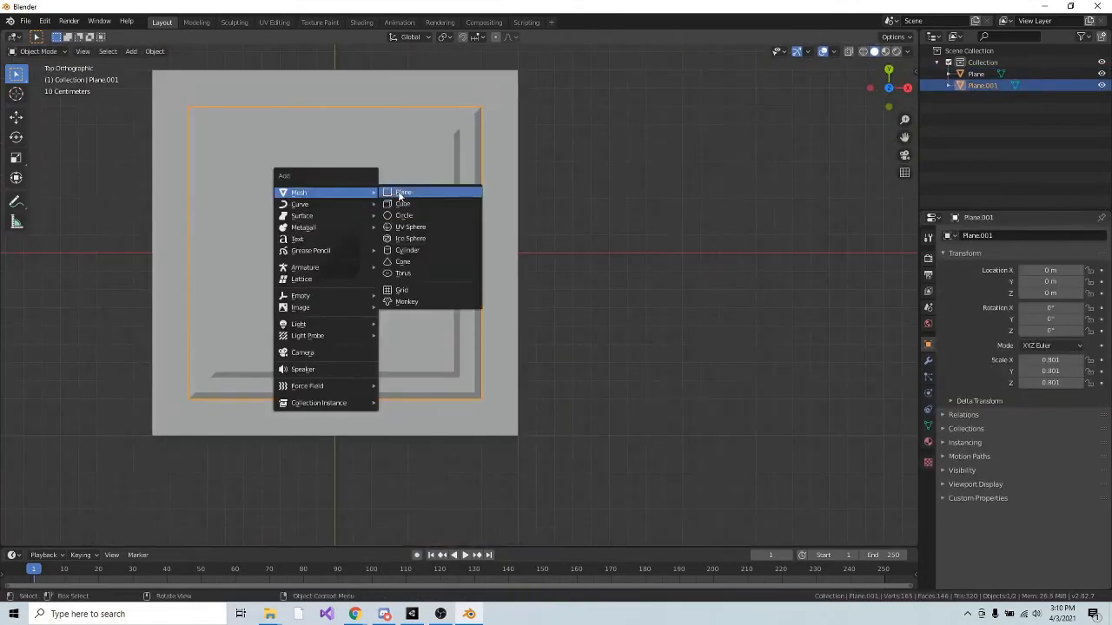
pyautogui.click(400, 193)
pyautogui.hotkey('shift', 'z')
pyautogui.press('Tab')
pyautogui.press('s')
pyautogui.click(340, 256)
pyautogui.press('g')
pyautogui.click(446, 148)
# Add a Mirror modifier on the X axis to the small corner square.
pyautogui.press('Tab')
pyautogui.click(928, 361)
pyautogui.click(1013, 235)
pyautogui.click(869, 358)
# Adjust the small square's position along X toward the top tier's corner.
pyautogui.press('Tab')
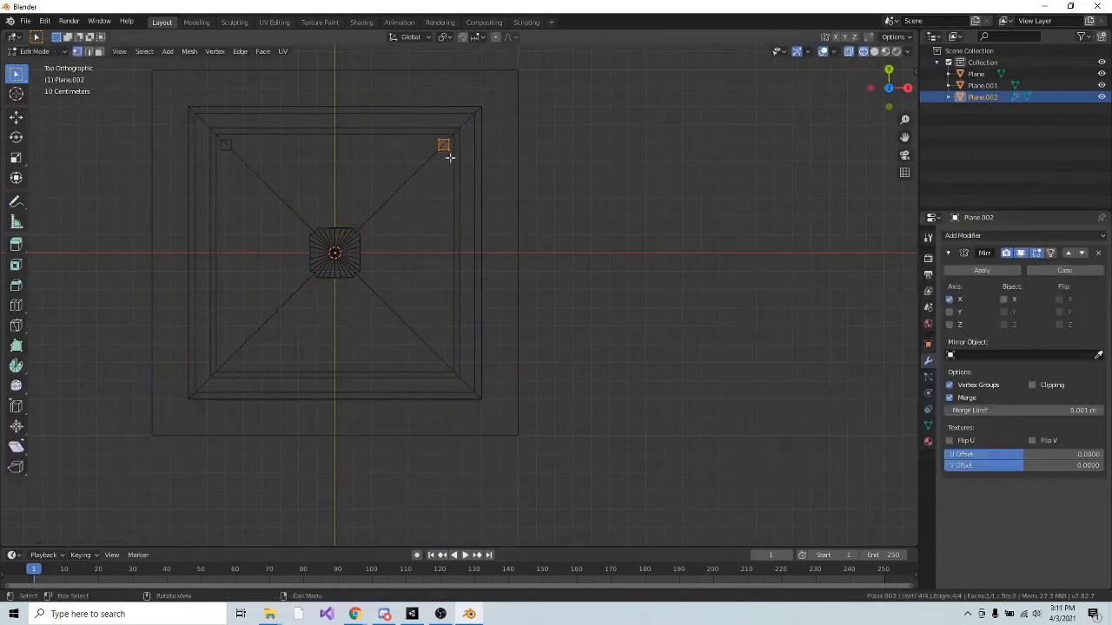
pyautogui.press('g')
pyautogui.press('x')
pyautogui.click(448, 157)
pyautogui.scroll(1, 447, 156)
pyautogui.hotkey('ctrl', 'z')
# Extrude the corner square along X and along Y into an L-shaped wall outline.
pyautogui.press('e')
pyautogui.press('x')
pyautogui.click(341, 149)
pyautogui.moveTo(434, 127); pyautogui.dragTo(470, 111)
pyautogui.press('e')
pyautogui.press('y')
pyautogui.click(472, 223)
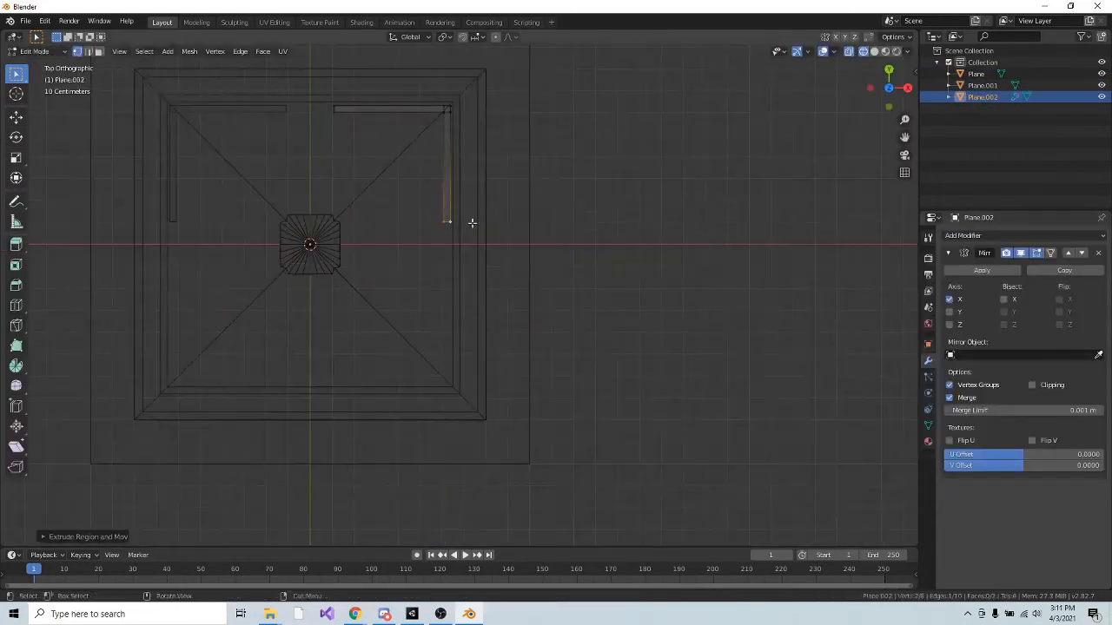
# Enable Y-axis mirroring as well so the L-shaped outline repeats at all four corners.
pyautogui.press('Tab')
pyautogui.click(950, 312)
pyautogui.press('Tab')
pyautogui.press('a')
pyautogui.hotkey('ctrl', 'z')
# Add loop cuts across both arms of the L-shaped wall outline.
pyautogui.hotkey('ctrl', 'r')
pyautogui.click(391, 110)
pyautogui.hotkey('ctrl', 'r')
pyautogui.click(446, 179)
pyautogui.press('Tab')
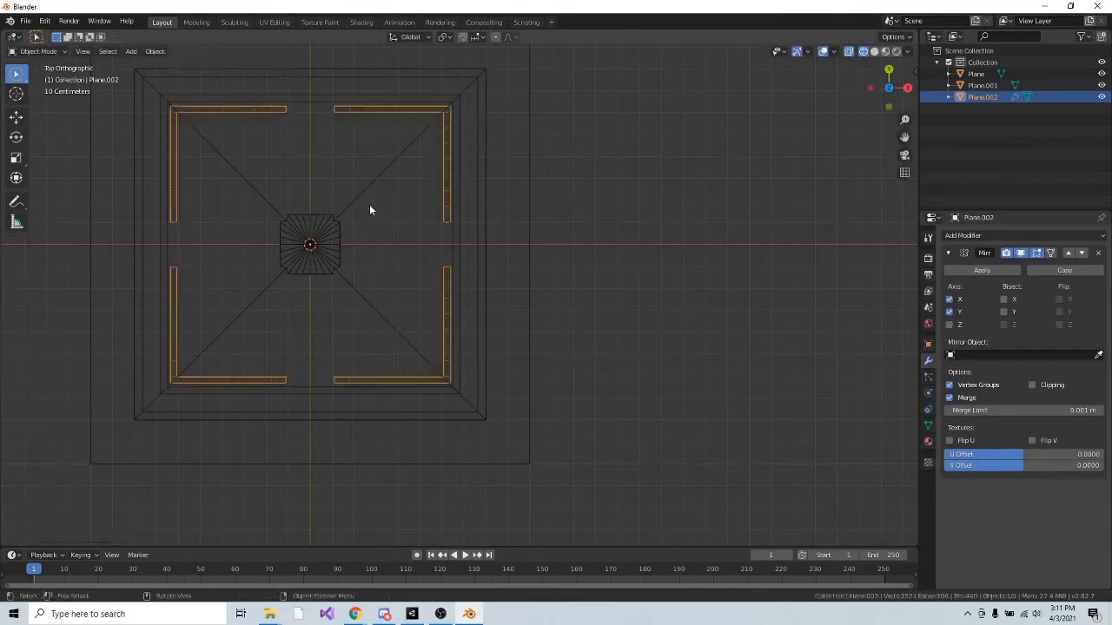
# Extrude the L-shaped outline upward along Z to form low walls around the obelisk.
pyautogui.moveTo(371, 210); pyautogui.dragTo(261, 143, button='middle')
pyautogui.press('Tab')
pyautogui.press('a')
pyautogui.press('e')
pyautogui.press('KP_3')
pyautogui.press('g')
pyautogui.press('z')
pyautogui.click(494, 285)
pyautogui.press('Tab')
pyautogui.moveTo(494, 286); pyautogui.dragTo(373, 366, button='middle')
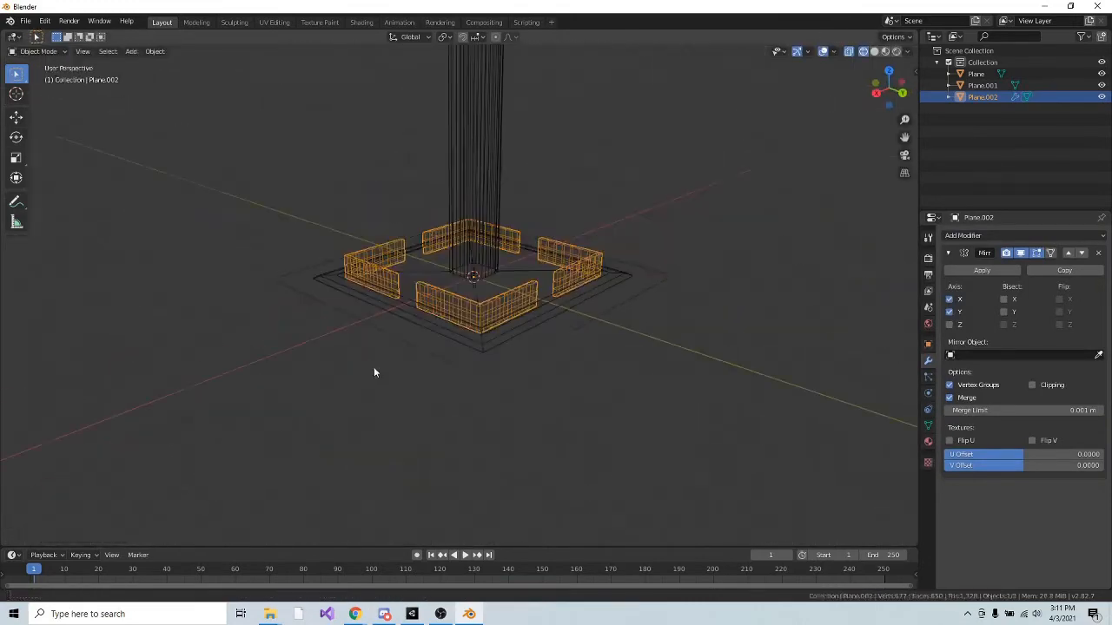
# Adjust the corner walls' height position on the stepped base and switch to solid shading.
pyautogui.press('z')
pyautogui.press('KP_3')
pyautogui.press('z')
pyautogui.press('z')
pyautogui.moveTo(536, 260)
pyautogui.mouseDown(button='middle')
pyautogui.moveTo(426, 308)
pyautogui.moveTo(678, 347)
pyautogui.mouseUp(button='middle')
# Add a Wireframe modifier with 0.02 m thickness to the corner walls to turn them into railings.
pyautogui.click(510, 309)
pyautogui.click(948, 253)
pyautogui.click(983, 236)
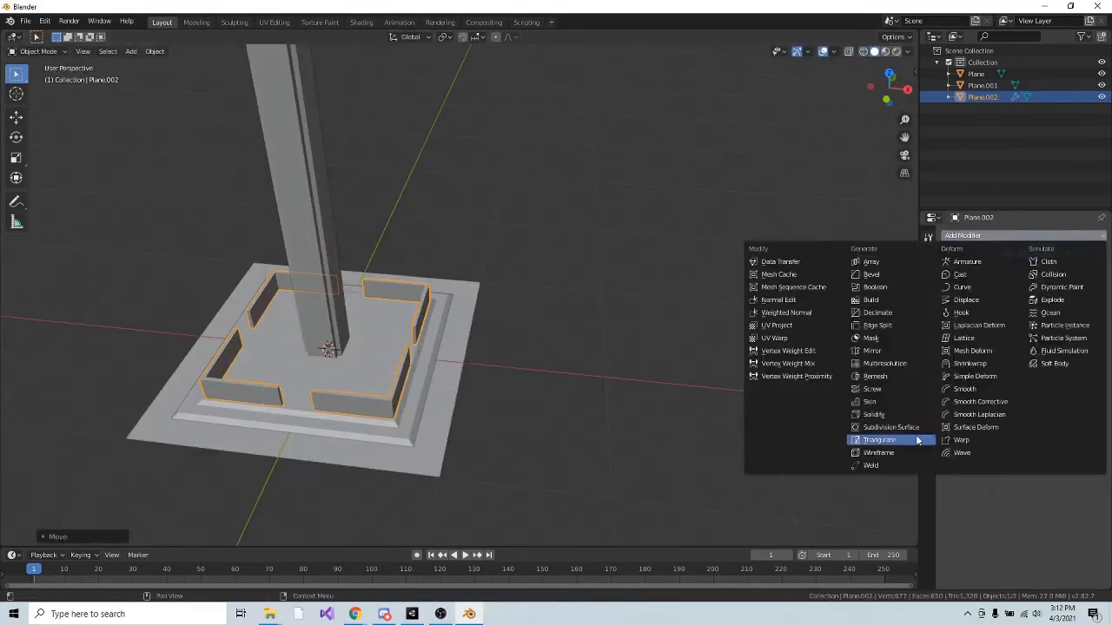
pyautogui.click(884, 455)
pyautogui.scroll(5, 315, 330)
pyautogui.moveTo(299, 287); pyautogui.dragTo(315, 330, button='middle')
pyautogui.scroll(-5, 316, 330)
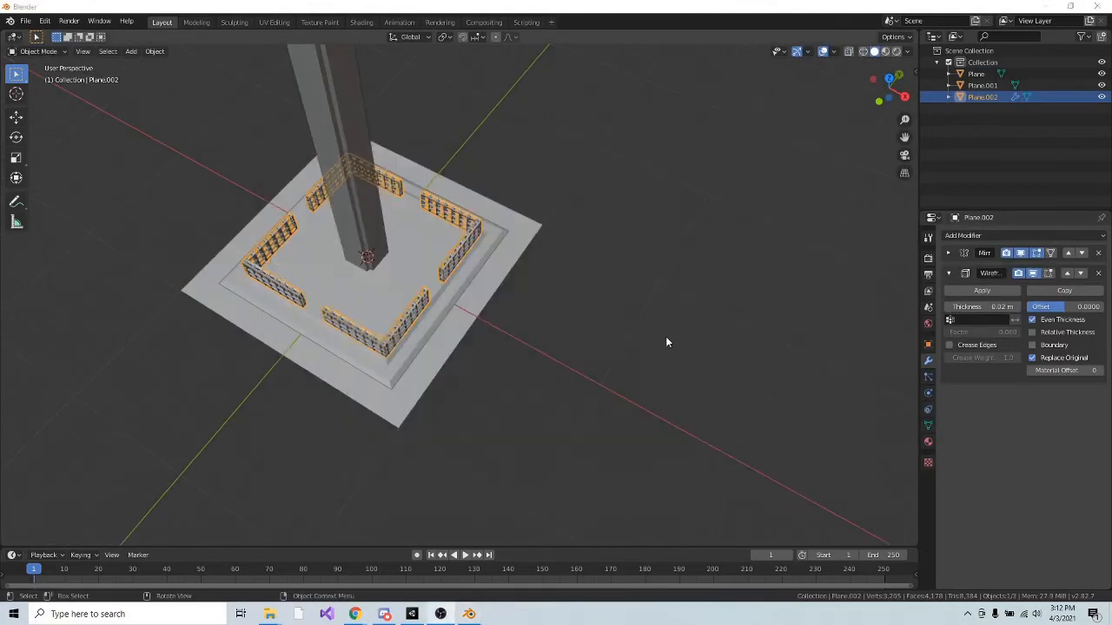
# Select the base plane and save the file as obelisk.blend in the Documents folder.
pyautogui.moveTo(666, 342); pyautogui.dragTo(470, 316, button='middle')
pyautogui.click(469, 313)
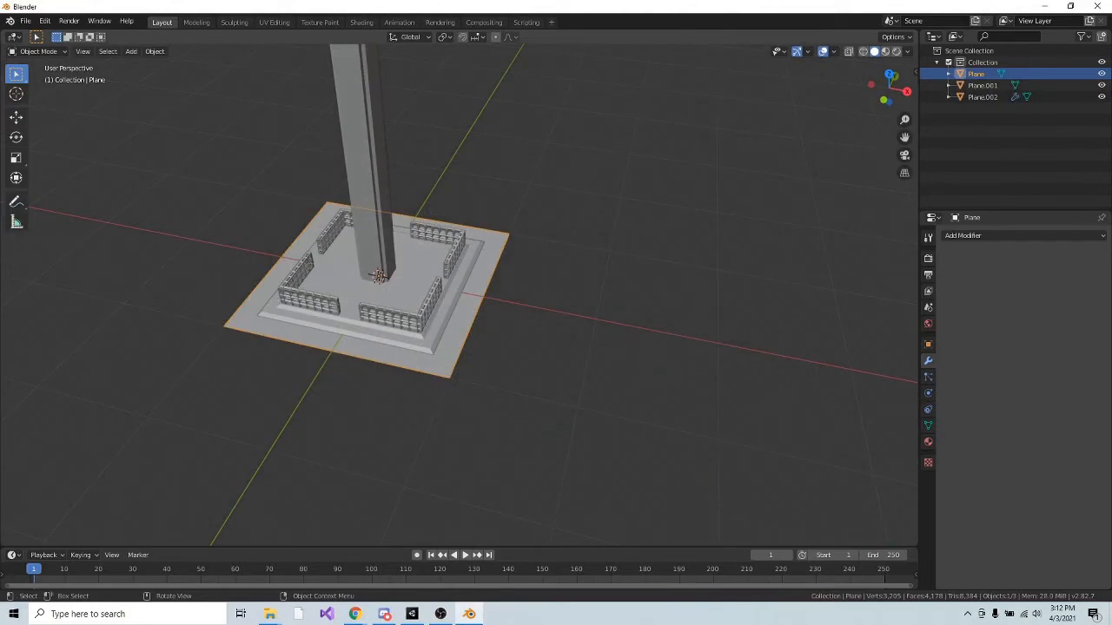
pyautogui.hotkey('ctrl', 's')
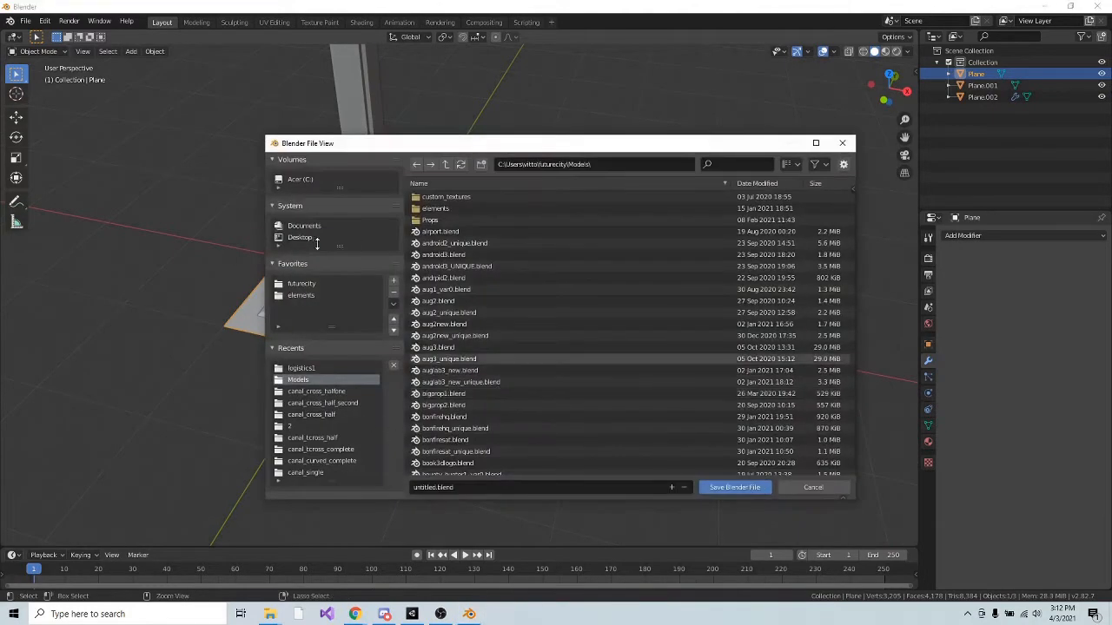
pyautogui.click(318, 226)
pyautogui.click(427, 487)
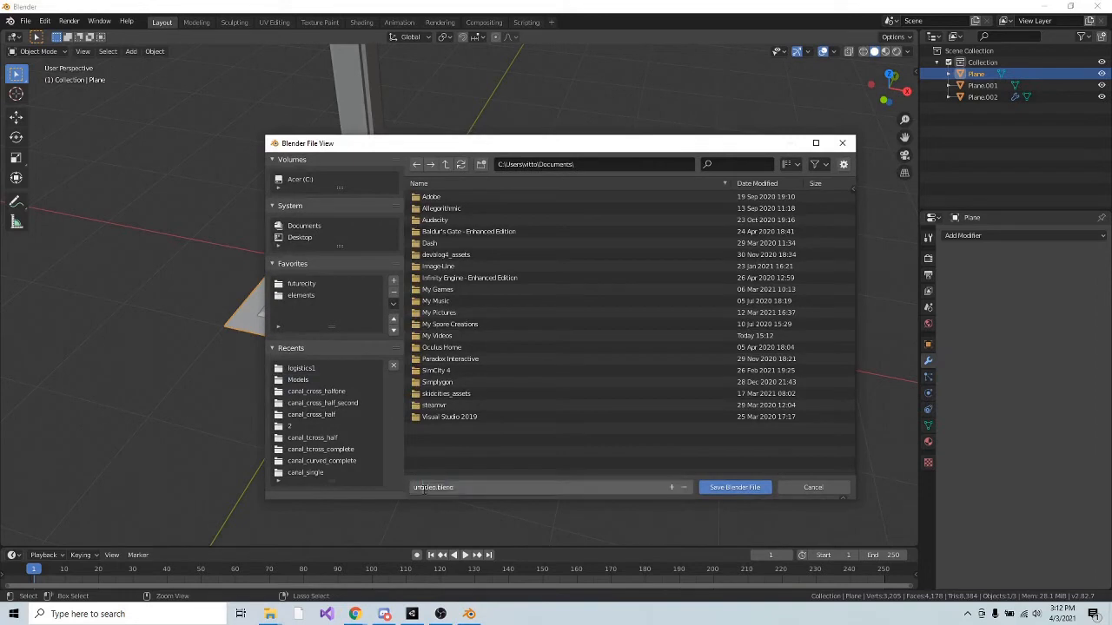
pyautogui.write('ca')
pyautogui.write('elisk')
pyautogui.press('Return')
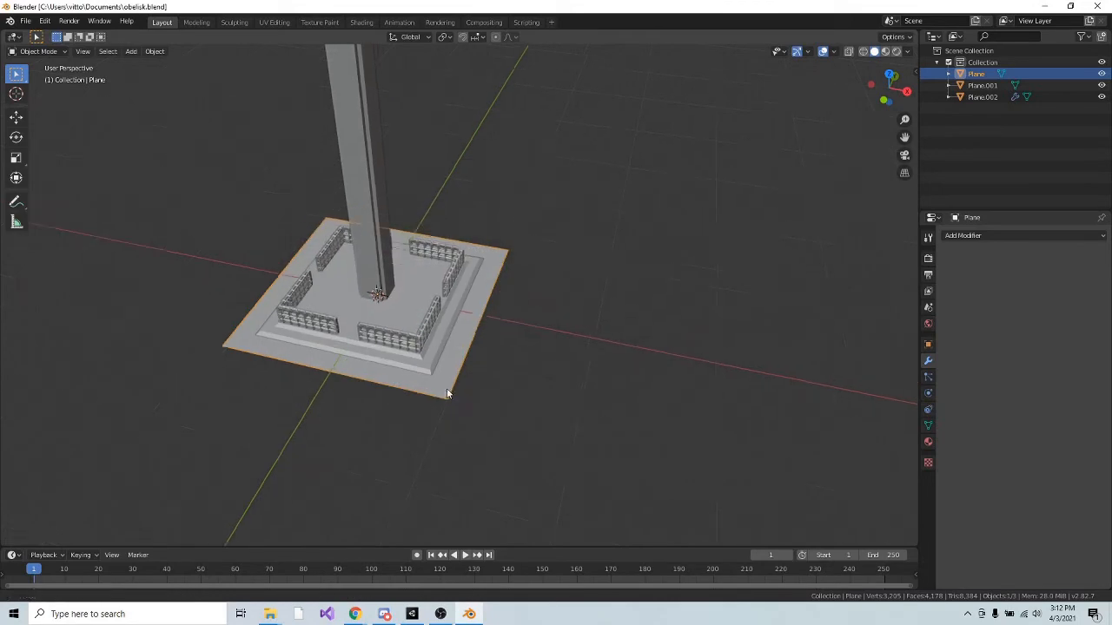
# Inspect the obelisk, its stepped base and the railings, and select the base plane.
pyautogui.moveTo(447, 389)
pyautogui.mouseDown(button='middle')
pyautogui.moveTo(445, 442)
pyautogui.moveTo(448, 376)
pyautogui.mouseUp(button='middle')
pyautogui.scroll(3, 449, 375)
pyautogui.click(414, 369)
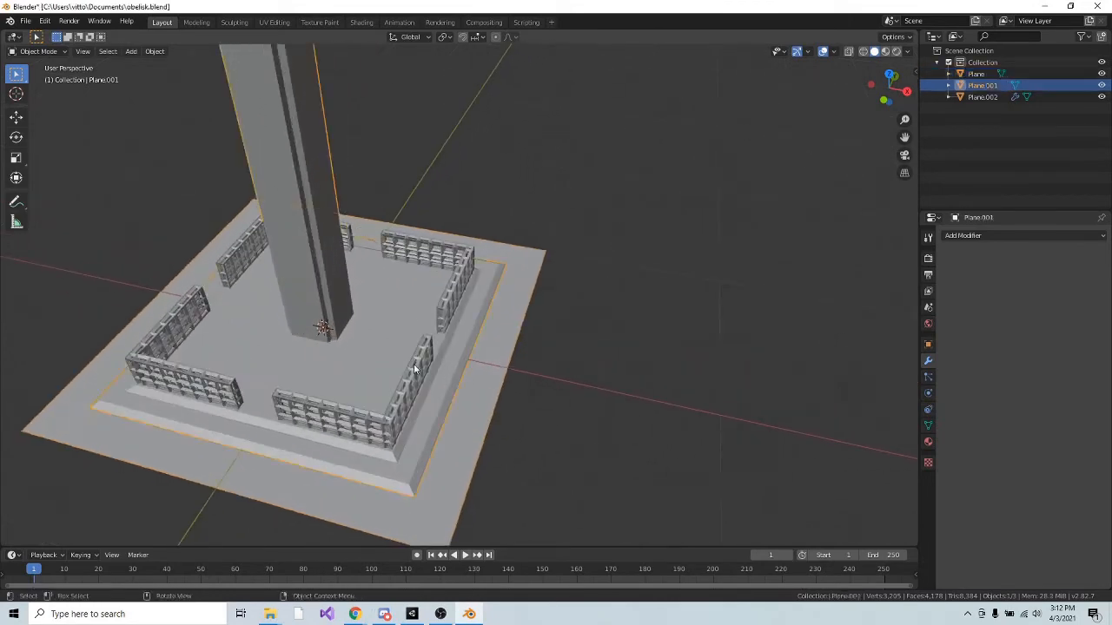
pyautogui.click(415, 369)
pyautogui.scroll(-5, 400, 434)
pyautogui.moveTo(412, 405); pyautogui.dragTo(422, 352, button='middle')
pyautogui.click(449, 371)
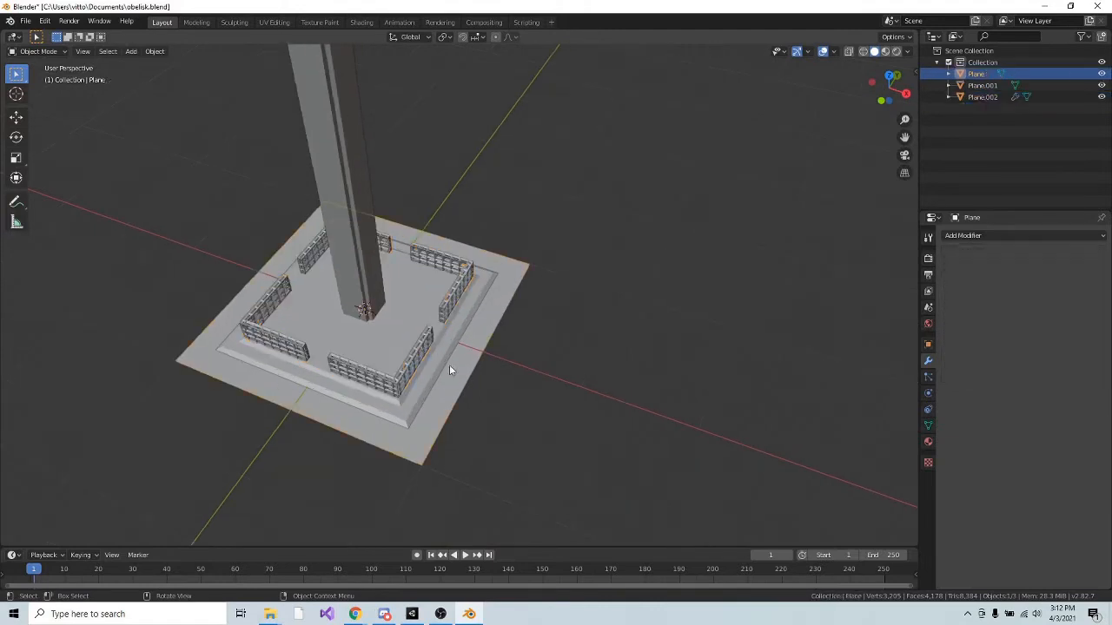
# Unwrap the entire obelisk and stepped base mesh with Smart UV Project using the default settings.
pyautogui.click(444, 368)
pyautogui.click(455, 293)
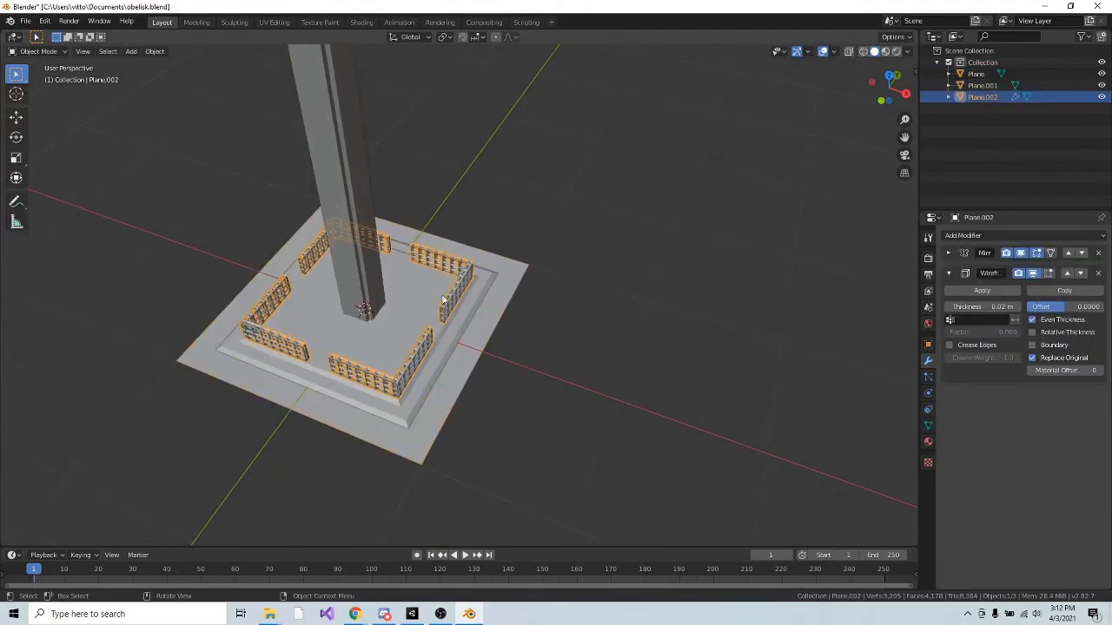
pyautogui.click(443, 353)
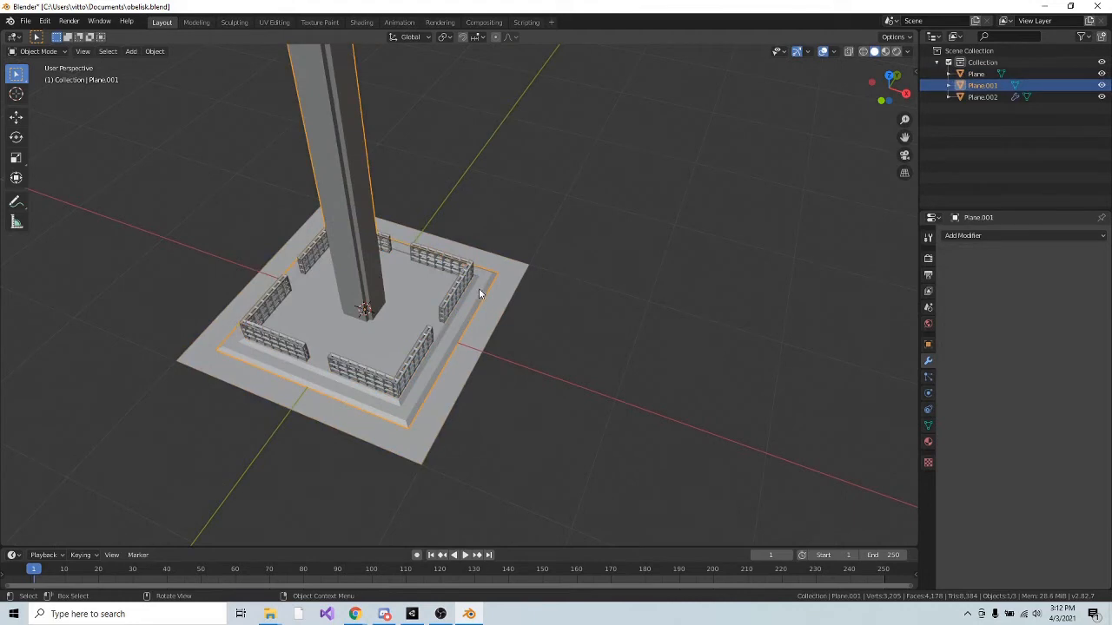
pyautogui.press('Tab')
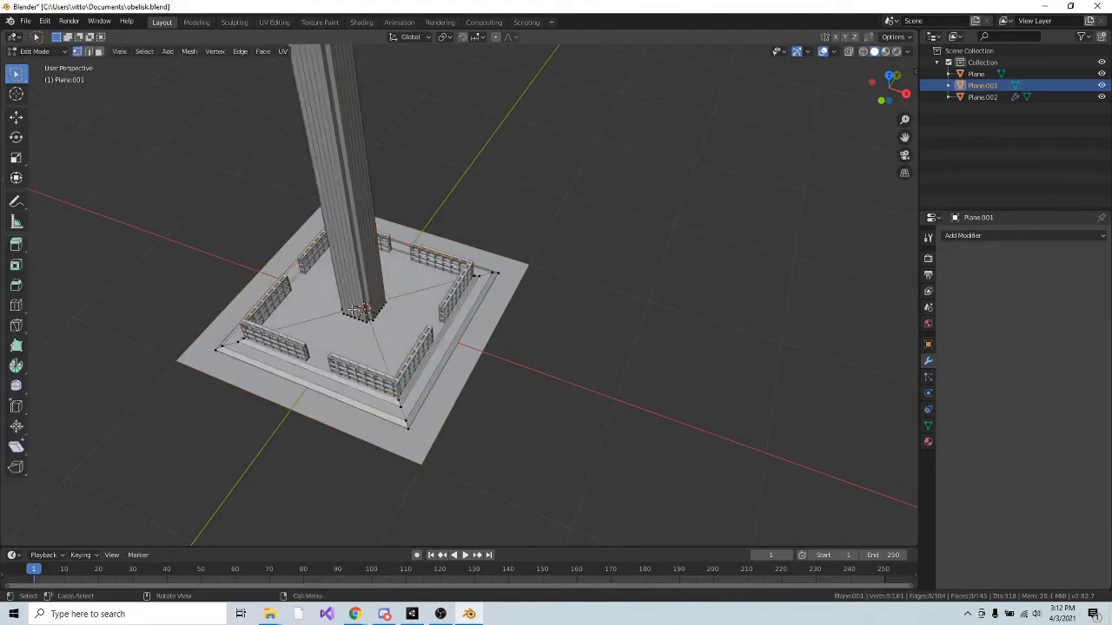
pyautogui.press('Tab')
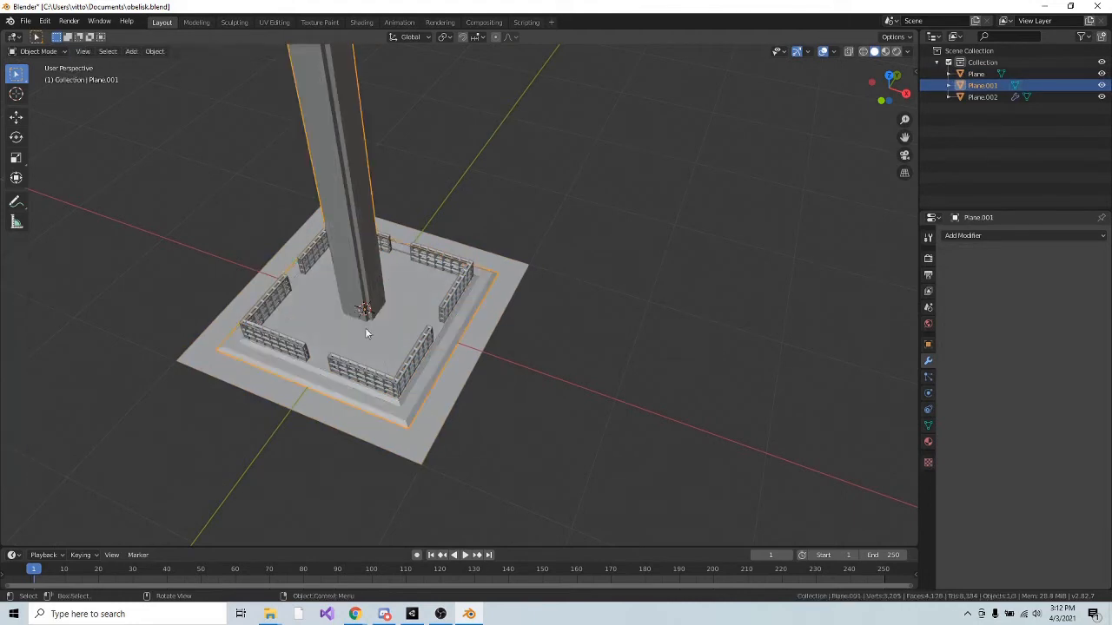
pyautogui.press('Tab')
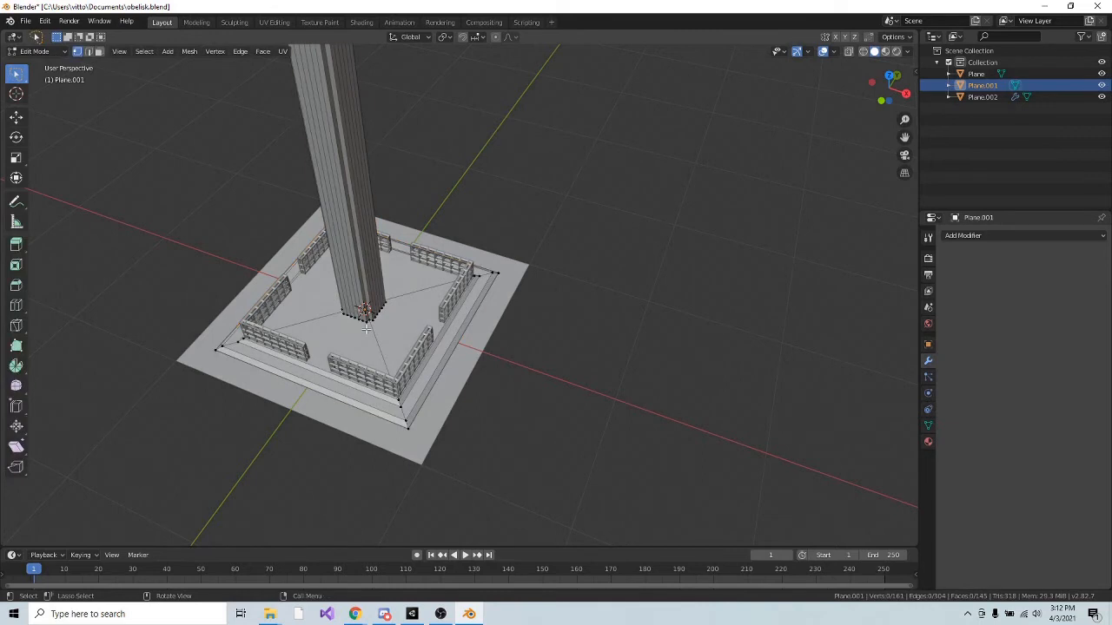
pyautogui.press('a')
pyautogui.press('u')
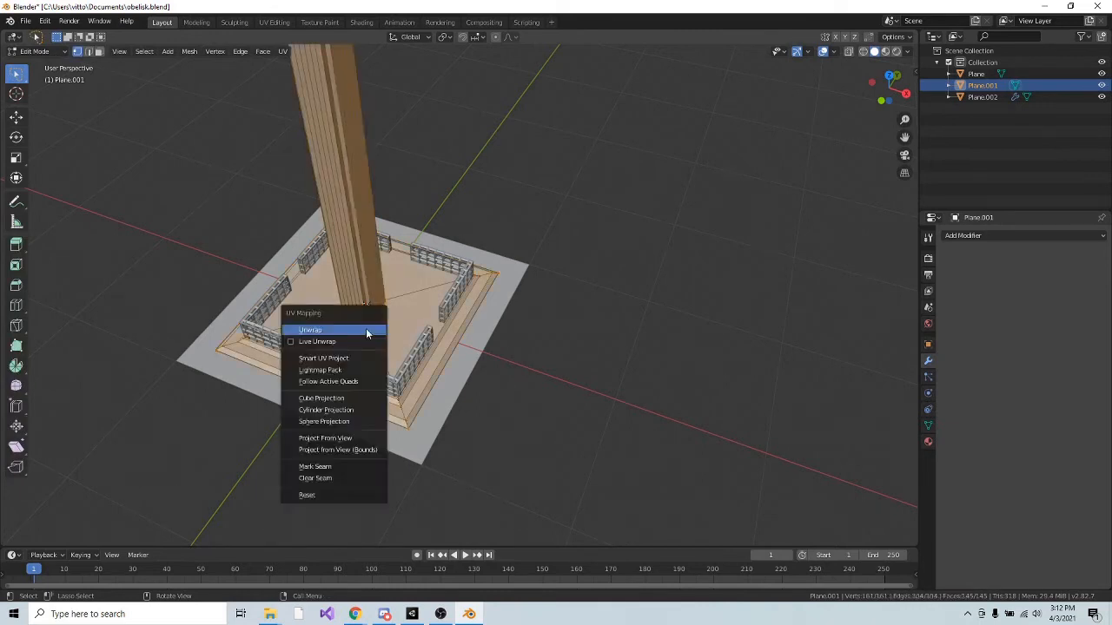
pyautogui.click(325, 360)
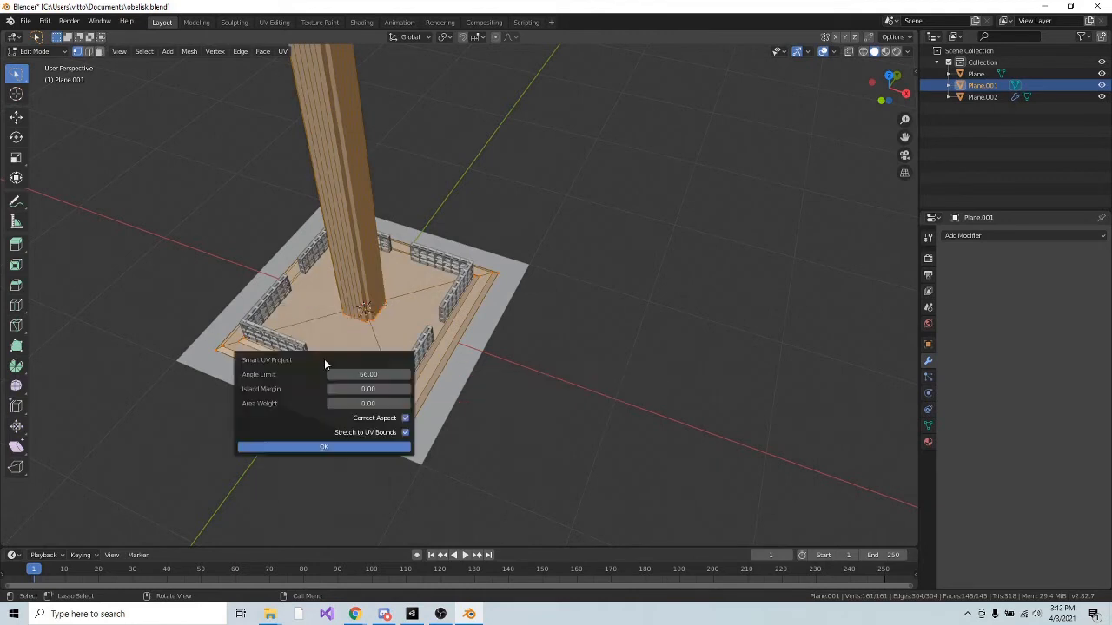
pyautogui.click(343, 446)
pyautogui.press('Tab')
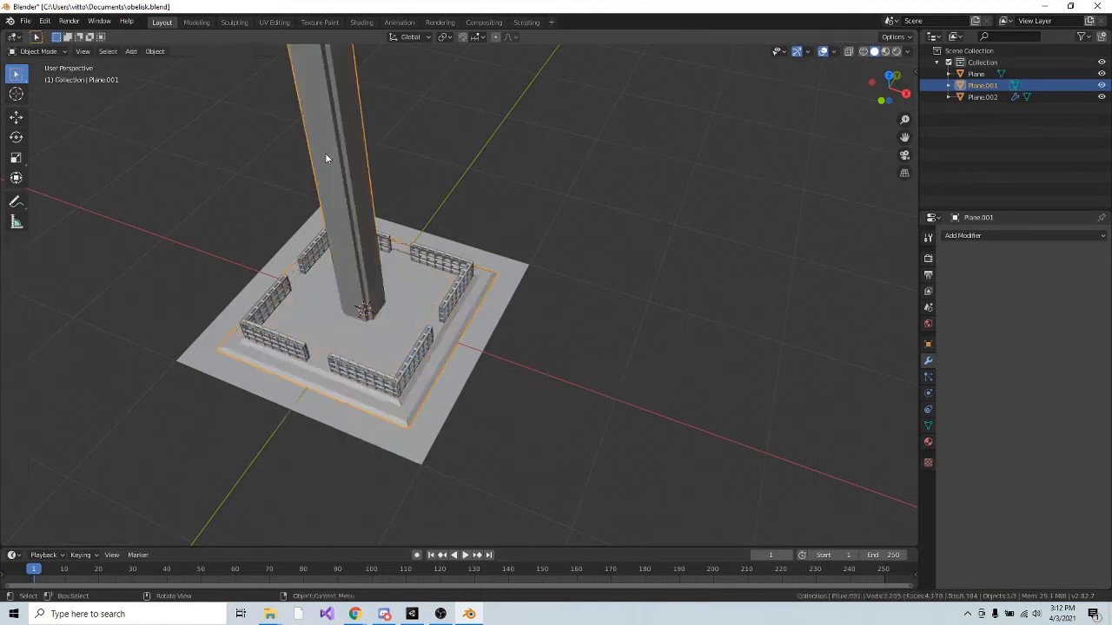
# Apply the Mirror and Wireframe modifiers on the corner railings.
pyautogui.scroll(-4, 395, 198)
pyautogui.moveTo(417, 209); pyautogui.dragTo(419, 308, button='middle')
pyautogui.scroll(3, 478, 375)
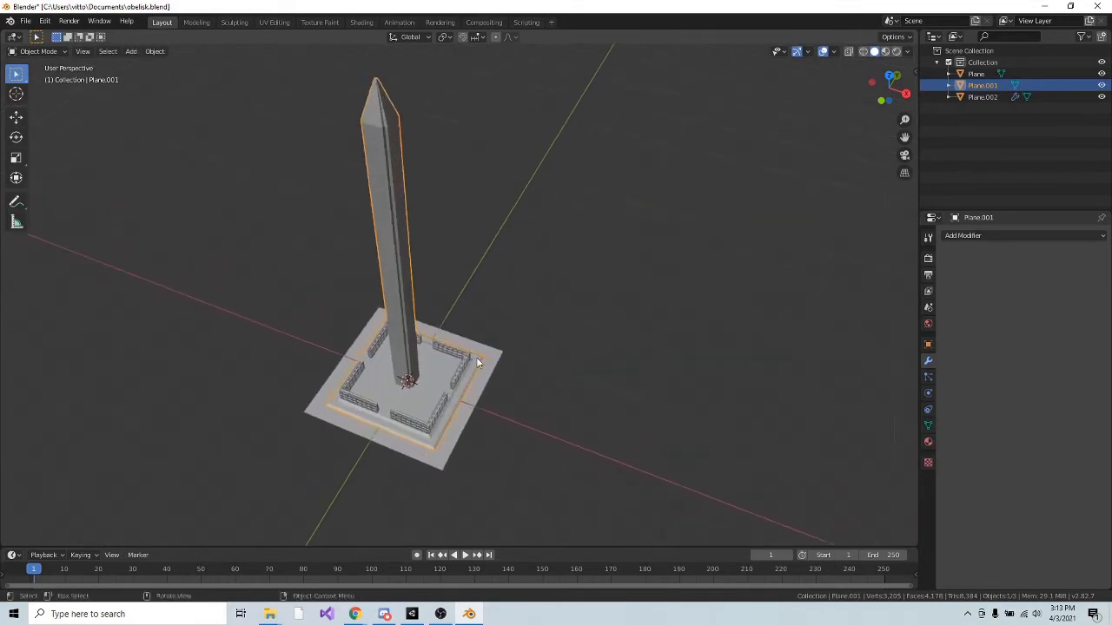
pyautogui.scroll(3, 454, 371)
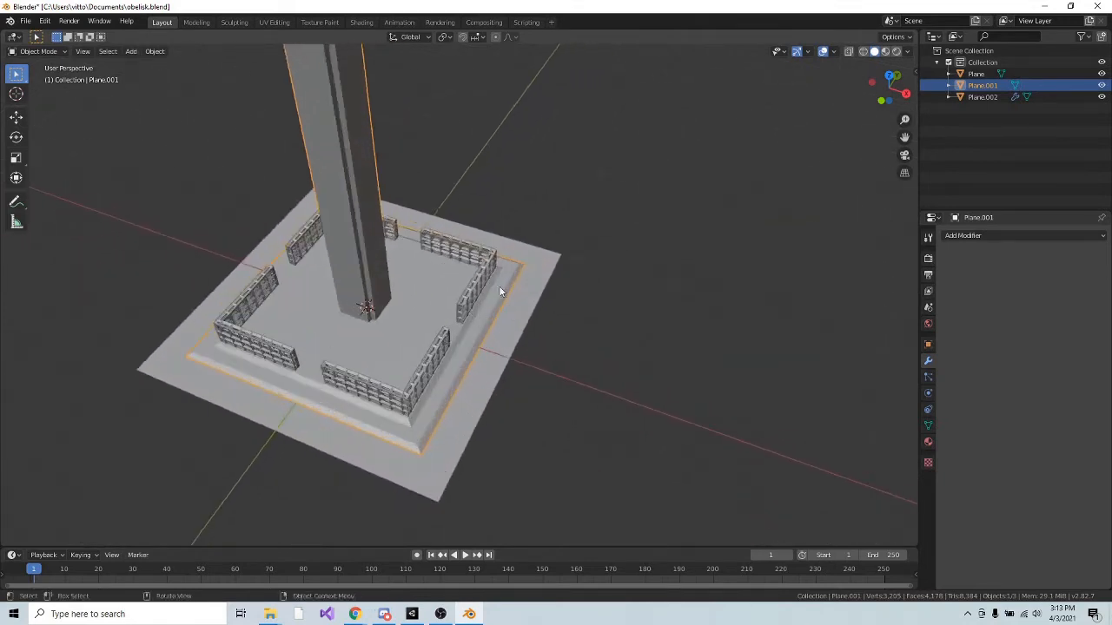
pyautogui.click(483, 276)
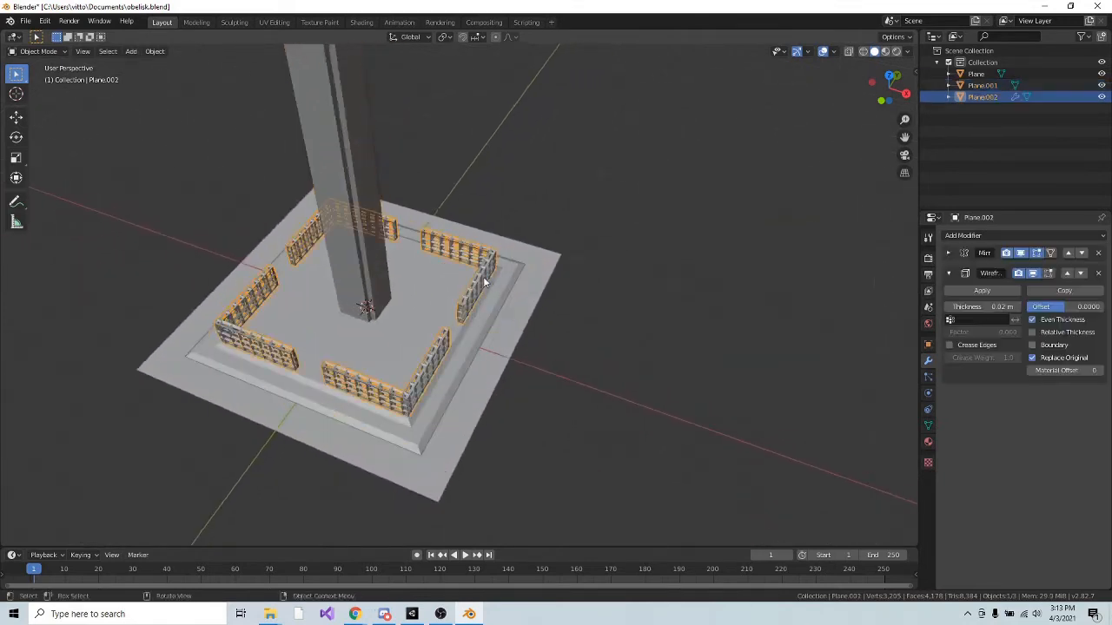
pyautogui.click(951, 251)
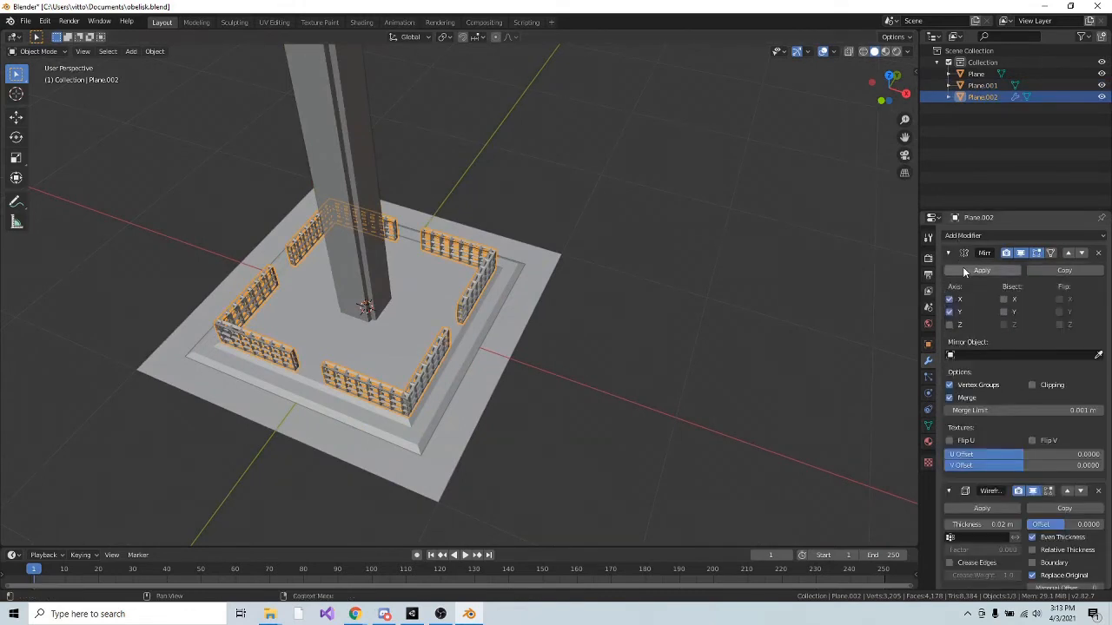
pyautogui.click(963, 271)
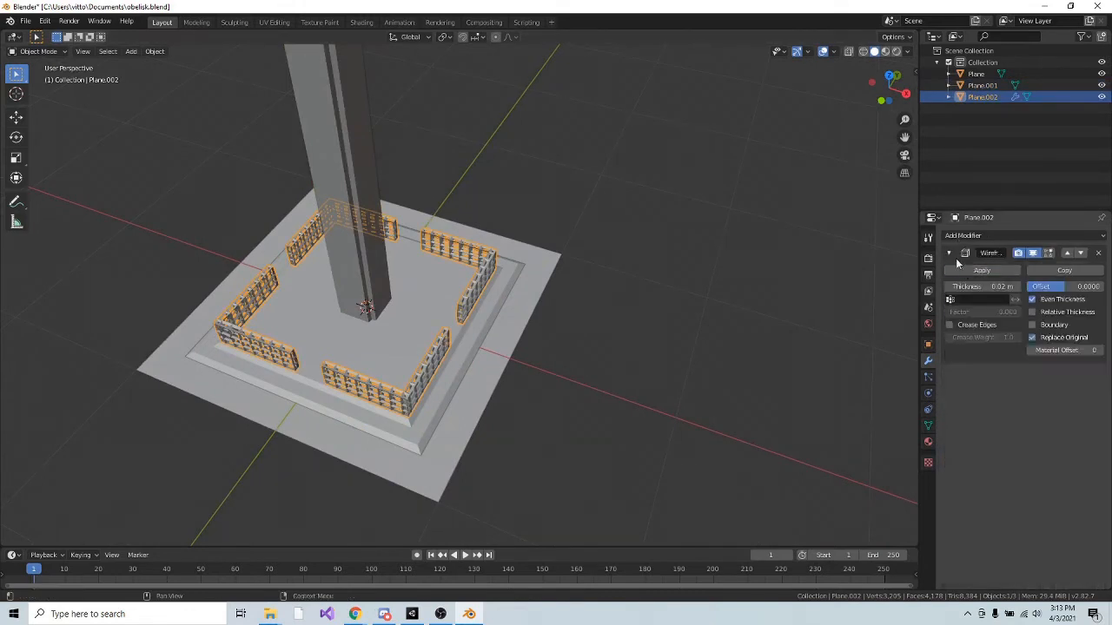
pyautogui.click(956, 271)
# Unwrap all of the railing geometry with Smart UV Project using the default settings.
pyautogui.press('Tab')
pyautogui.press('a')
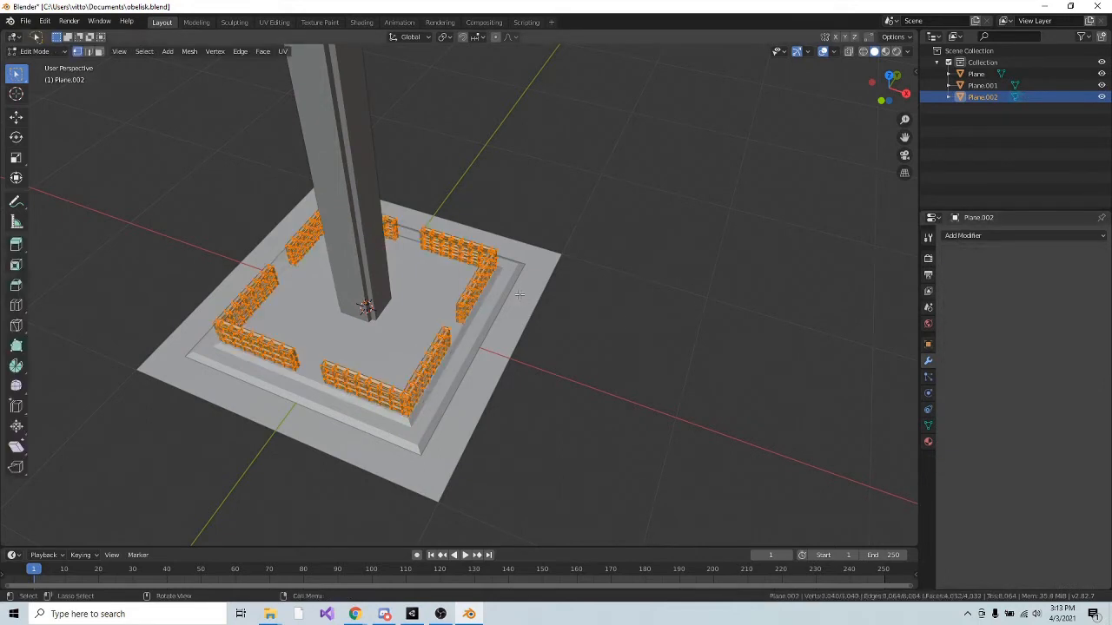
pyautogui.press('u')
pyautogui.click(518, 286)
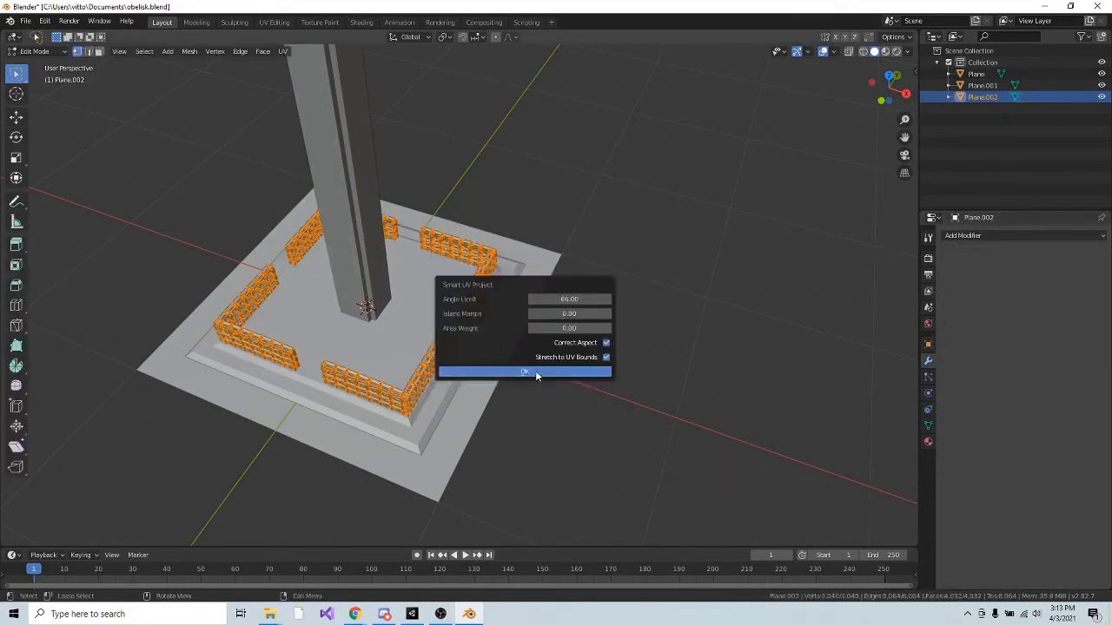
pyautogui.click(535, 373)
pyautogui.press('Tab')
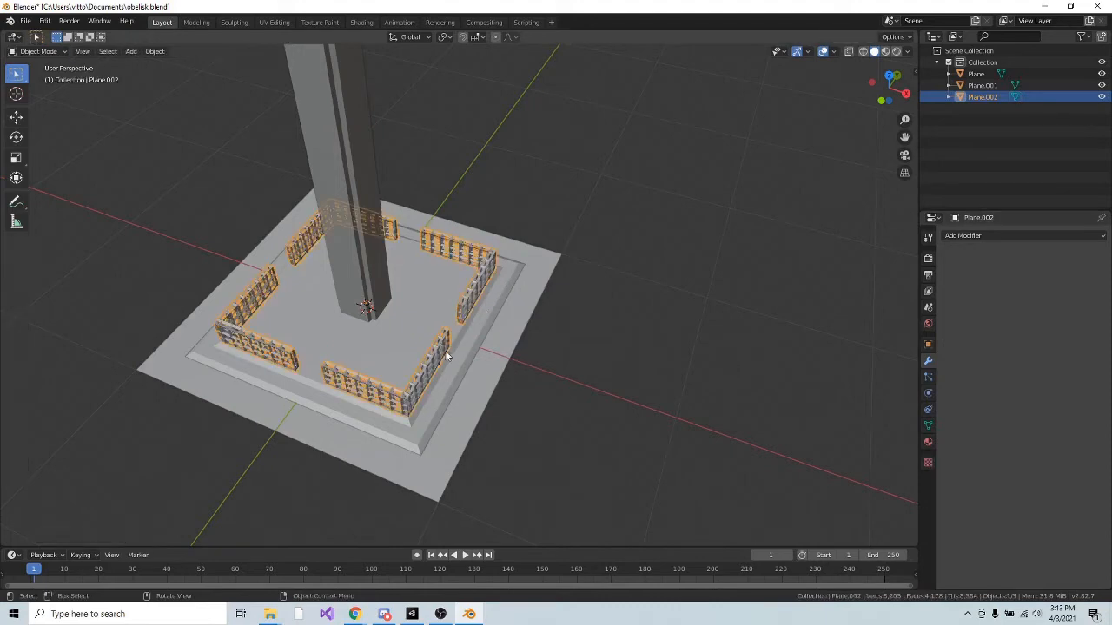
# Select the flat ground plane, review the model and save the obelisk file.
pyautogui.moveTo(449, 357); pyautogui.dragTo(414, 375, button='middle')
pyautogui.click(412, 379)
pyautogui.scroll(4, 395, 414)
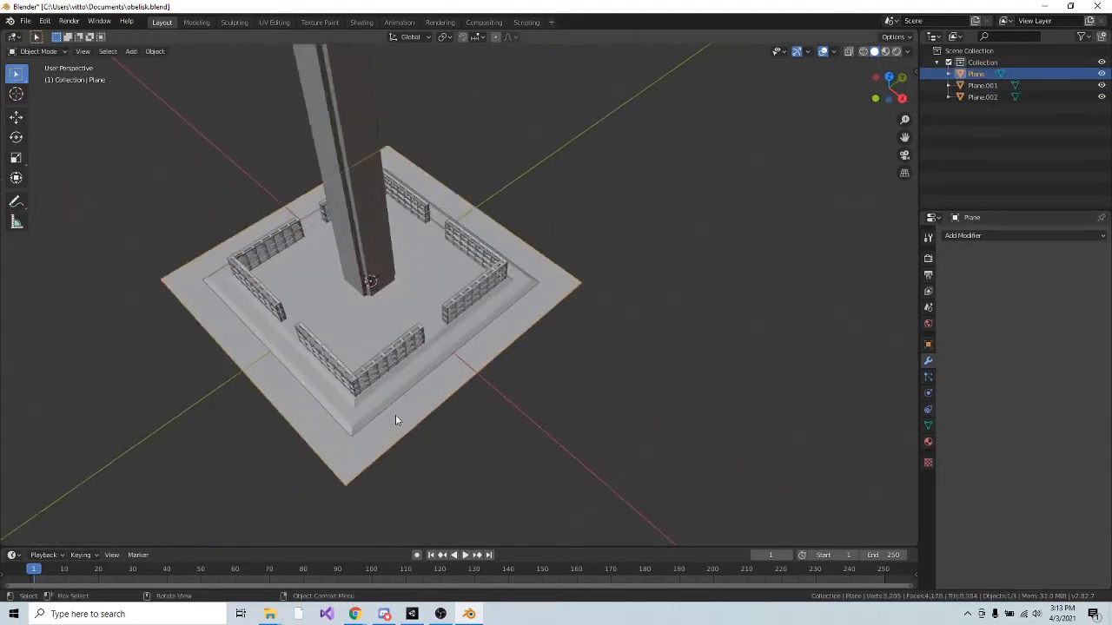
pyautogui.moveTo(397, 415); pyautogui.dragTo(446, 398, button='middle')
pyautogui.scroll(-3, 446, 398)
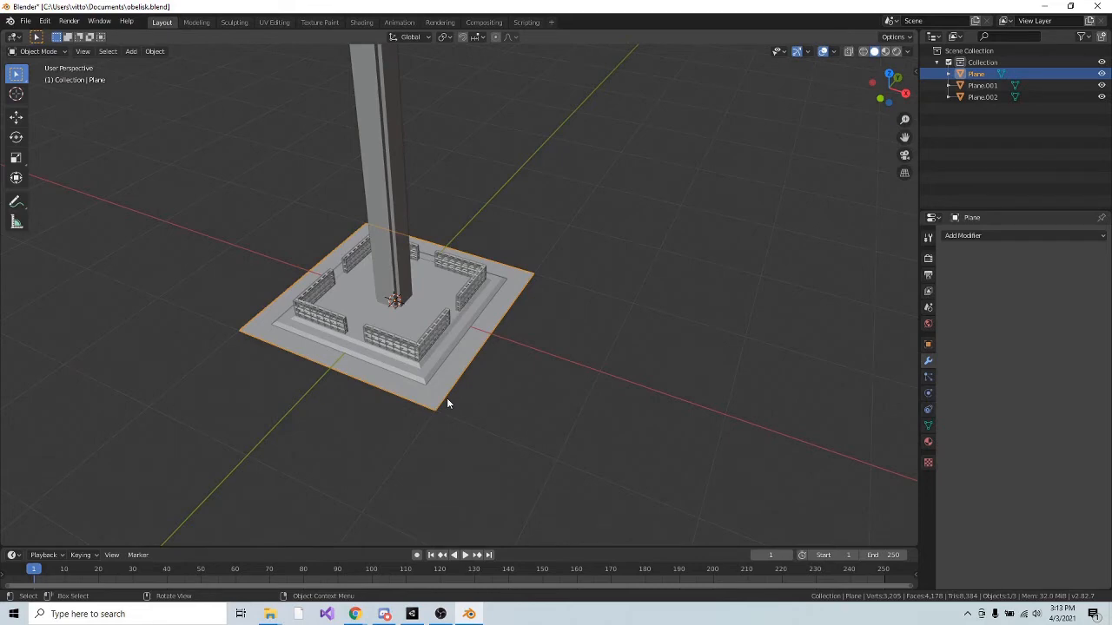
pyautogui.scroll(10, 446, 403)
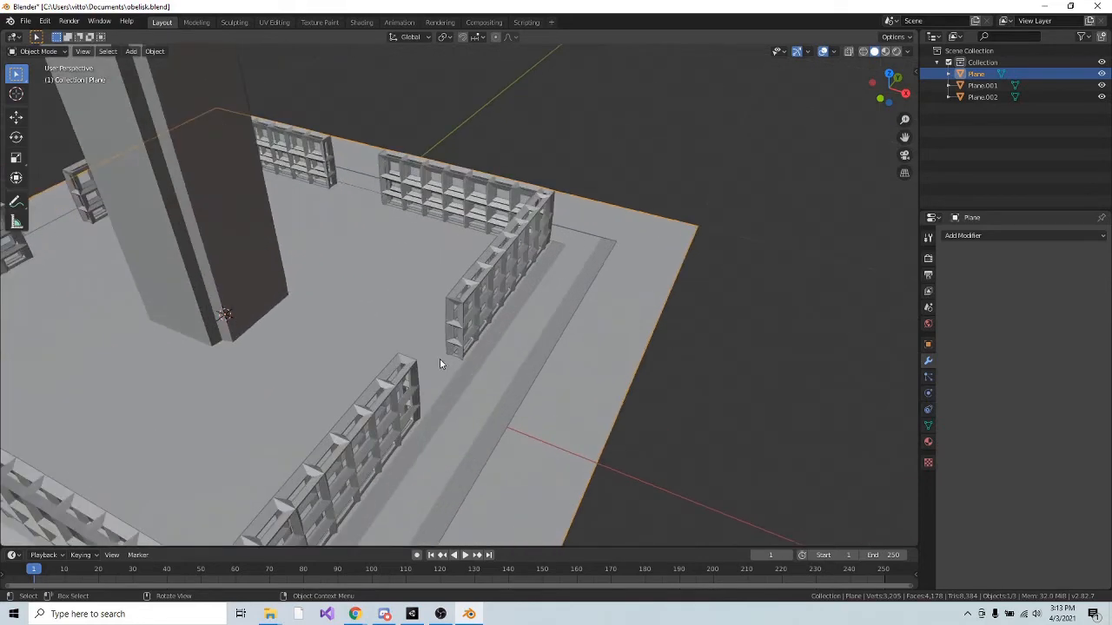
pyautogui.scroll(-10, 440, 359)
pyautogui.scroll(4, 443, 358)
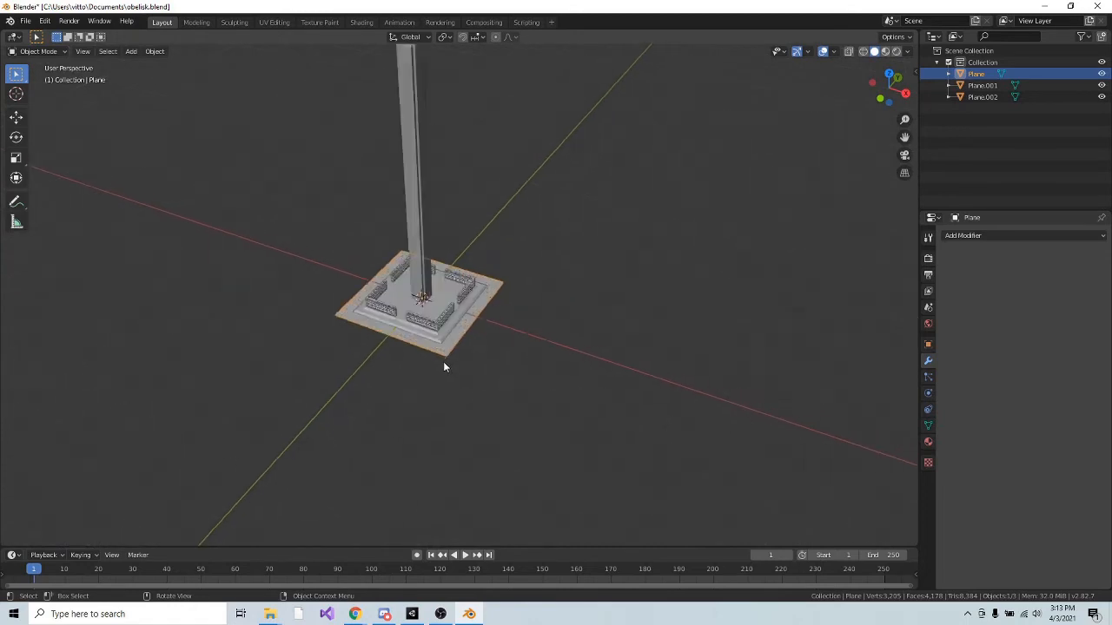
pyautogui.scroll(4, 444, 368)
pyautogui.scroll(-6, 452, 352)
pyautogui.scroll(2, 495, 356)
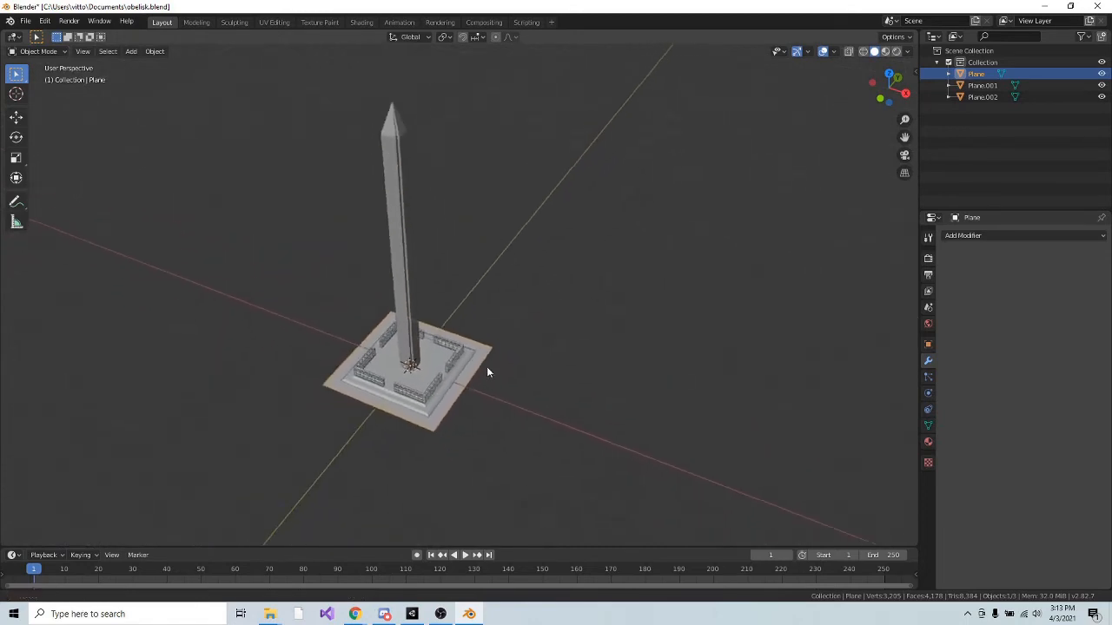
pyautogui.hotkey('ctrl', 's')
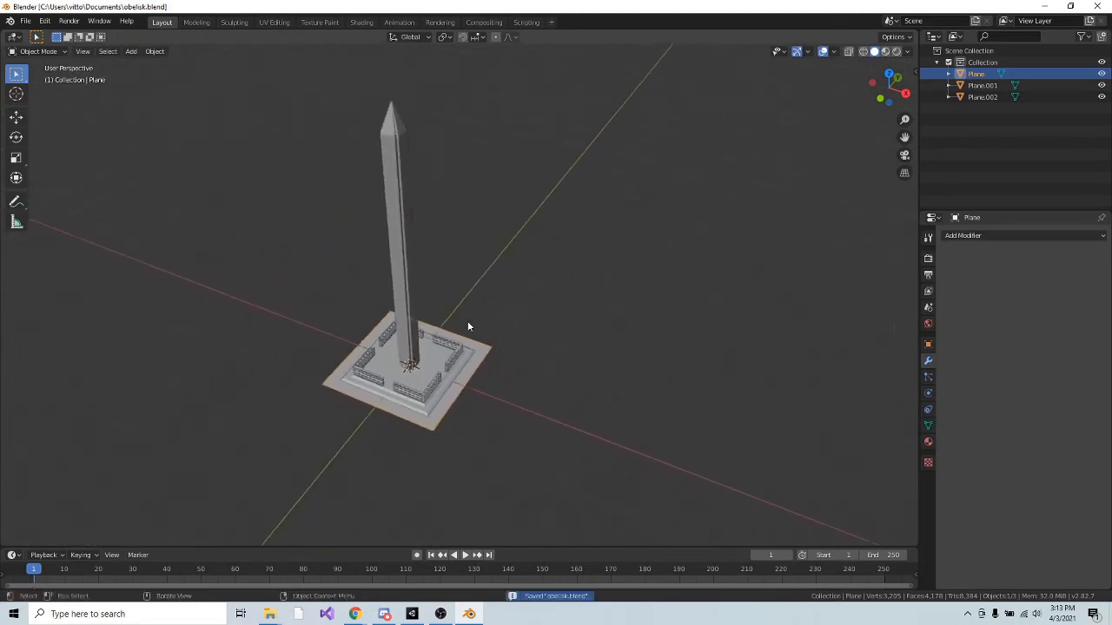
# Examine the obelisk shaft, its stepped base and the railings as separate parts before assigning materials.
pyautogui.scroll(3, 445, 327)
pyautogui.scroll(-5, 449, 361)
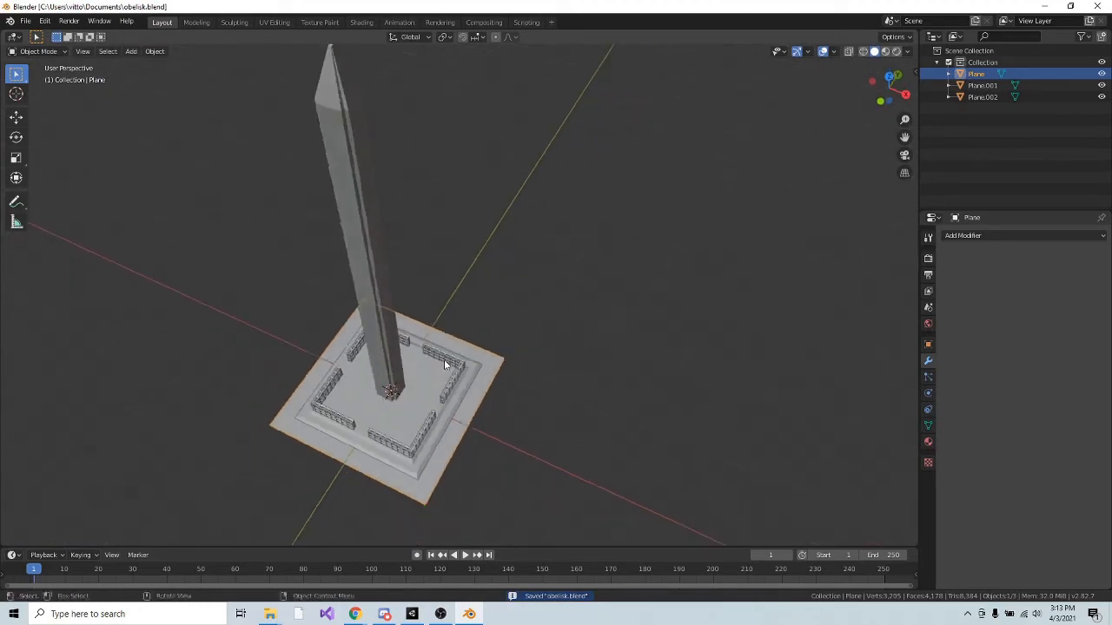
pyautogui.scroll(1, 444, 363)
pyautogui.click(388, 245)
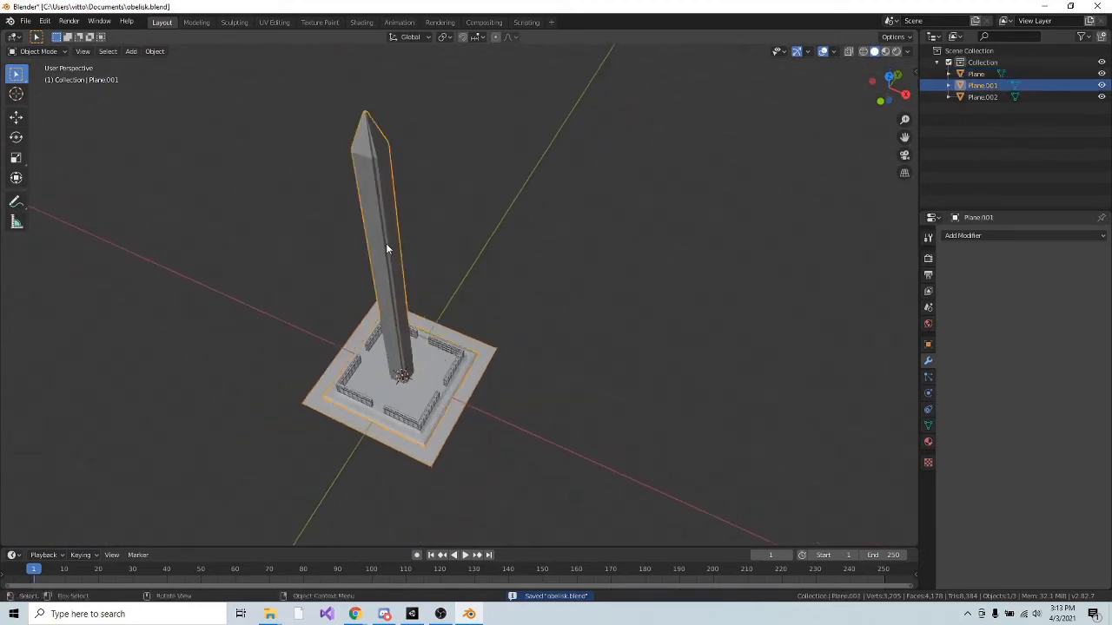
pyautogui.scroll(2, 472, 327)
pyautogui.scroll(-1, 473, 326)
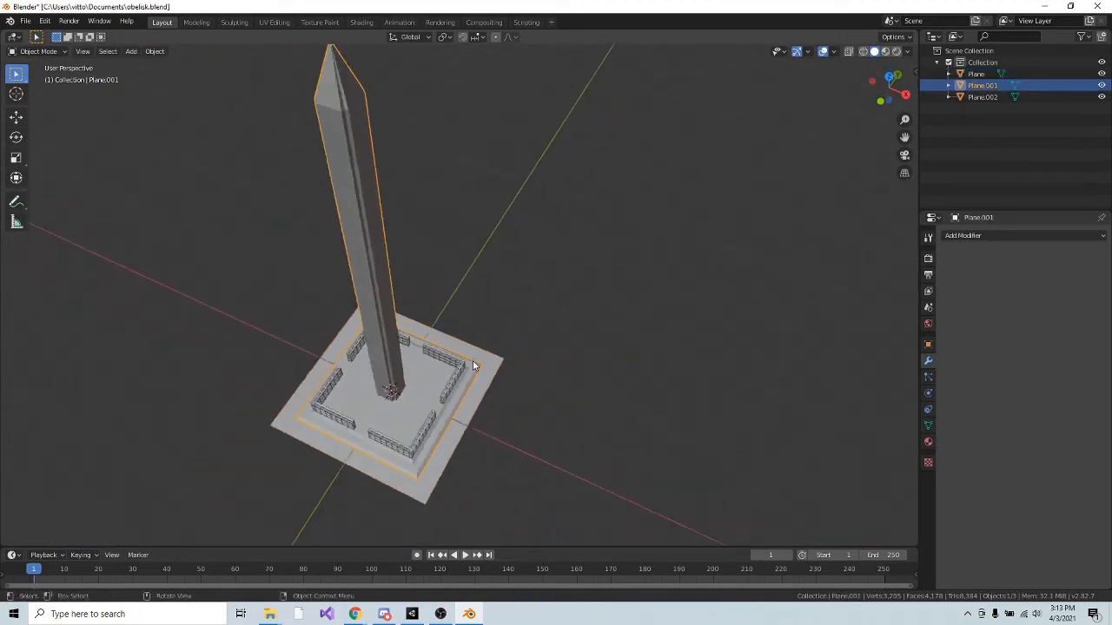
pyautogui.scroll(-1, 473, 361)
pyautogui.scroll(1, 471, 373)
pyautogui.moveTo(472, 403)
pyautogui.mouseDown(button='middle')
pyautogui.moveTo(462, 374)
pyautogui.moveTo(481, 410)
pyautogui.mouseUp(button='middle')
# Add a new material named obelisk_concr to the flat ground plane.
pyautogui.click(439, 428)
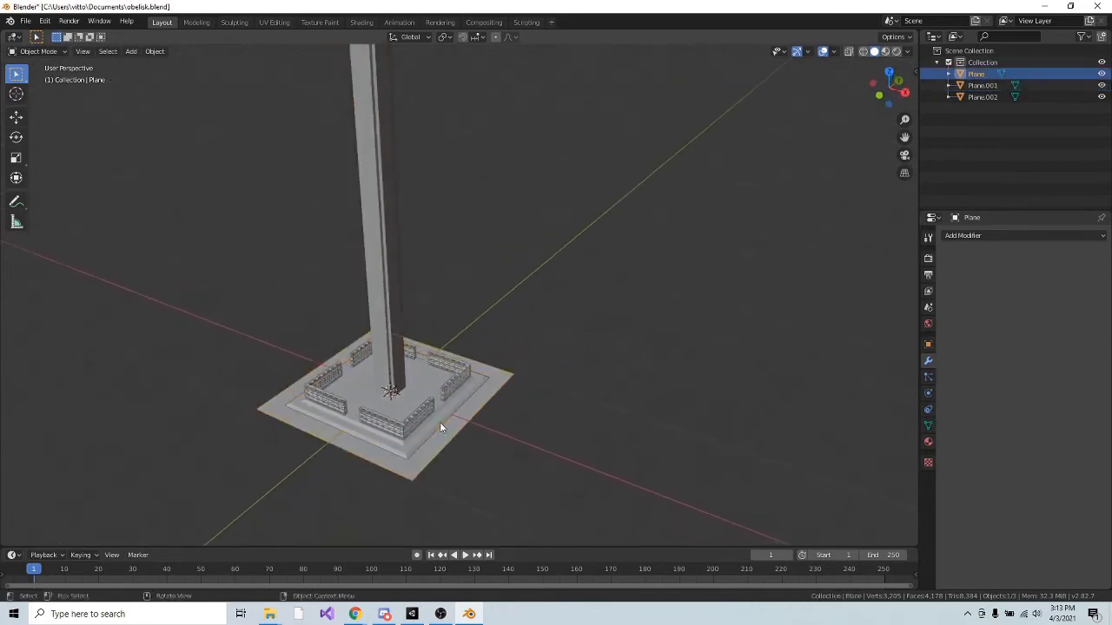
pyautogui.click(928, 442)
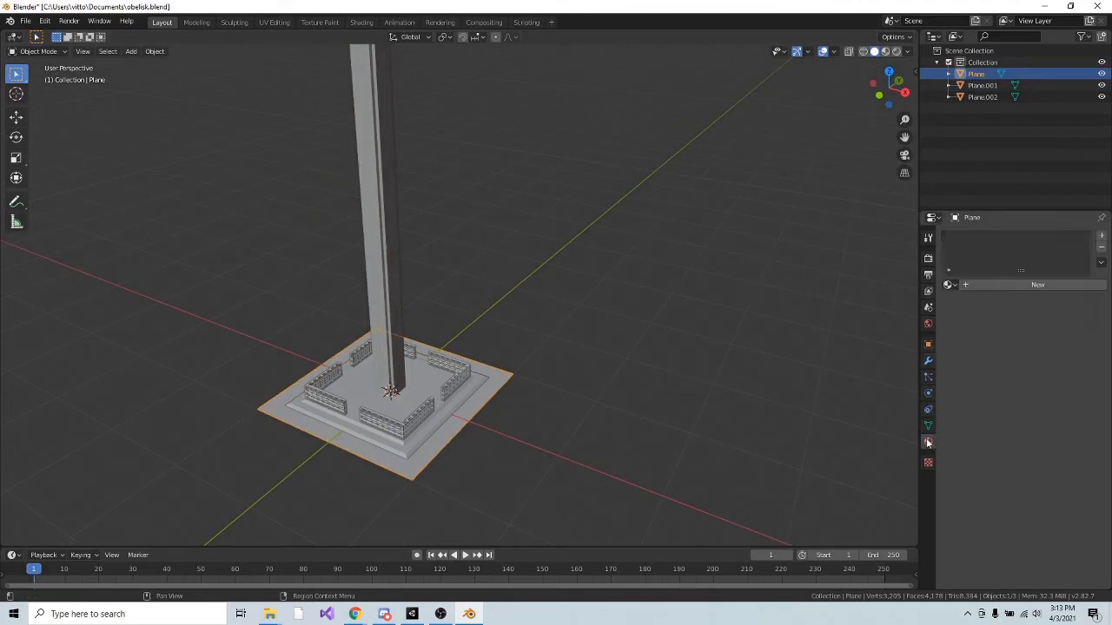
pyautogui.click(991, 284)
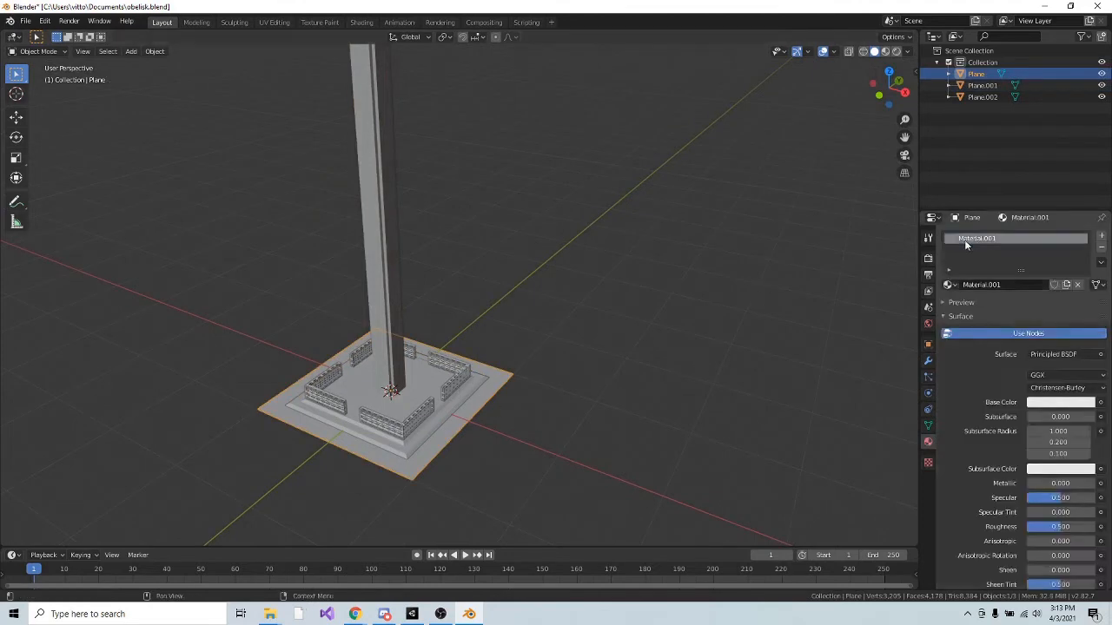
pyautogui.doubleClick(965, 241)
pyautogui.write('obe')
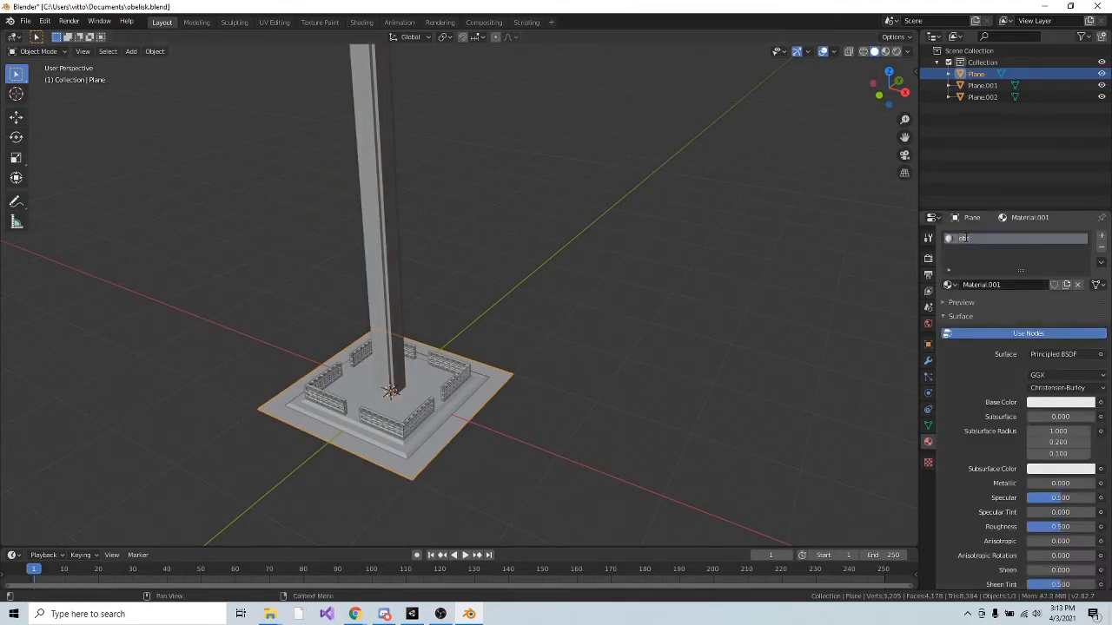
pyautogui.write('lisk_concr')
pyautogui.press('Return')
# Add a new material named obelisk_main to the obelisk and stepped base object.
pyautogui.click(424, 446)
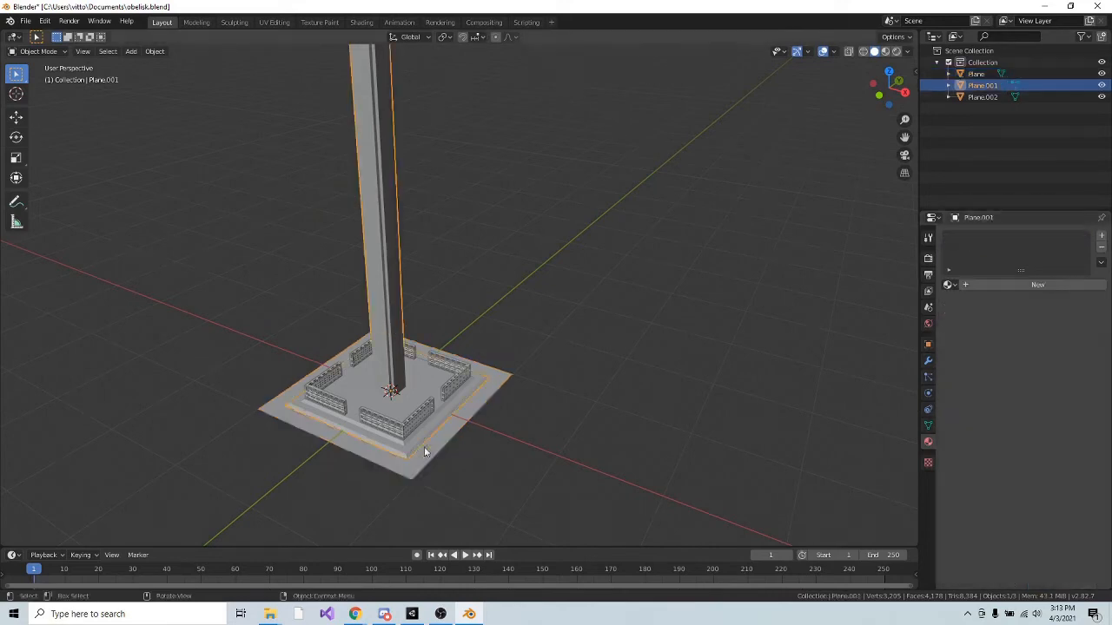
pyautogui.click(1037, 284)
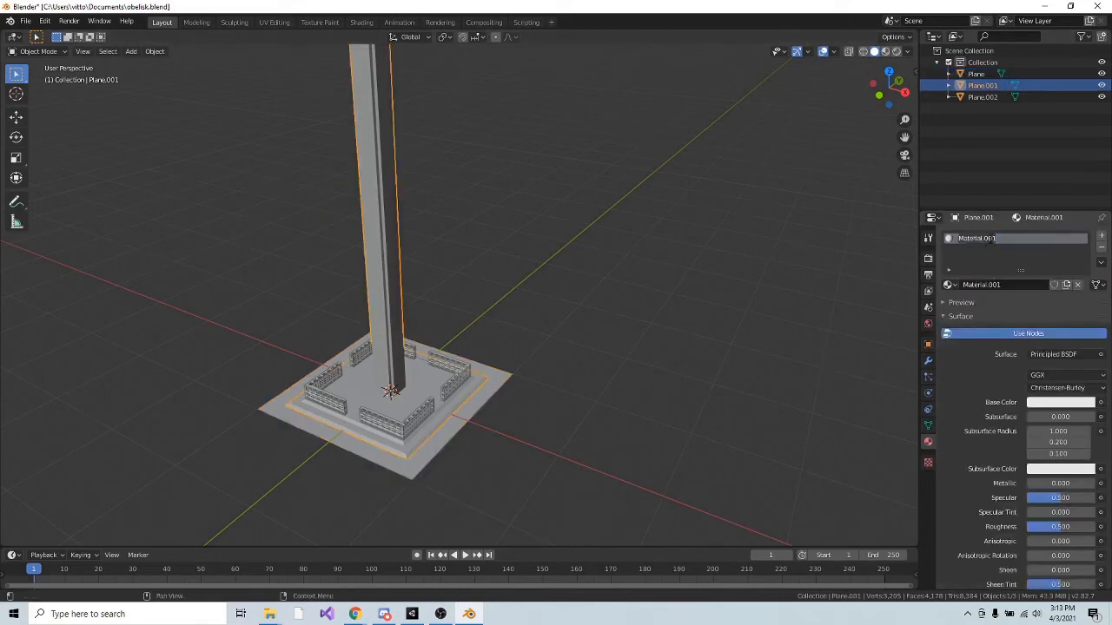
pyautogui.write('obelisk_main')
pyautogui.press('Return')
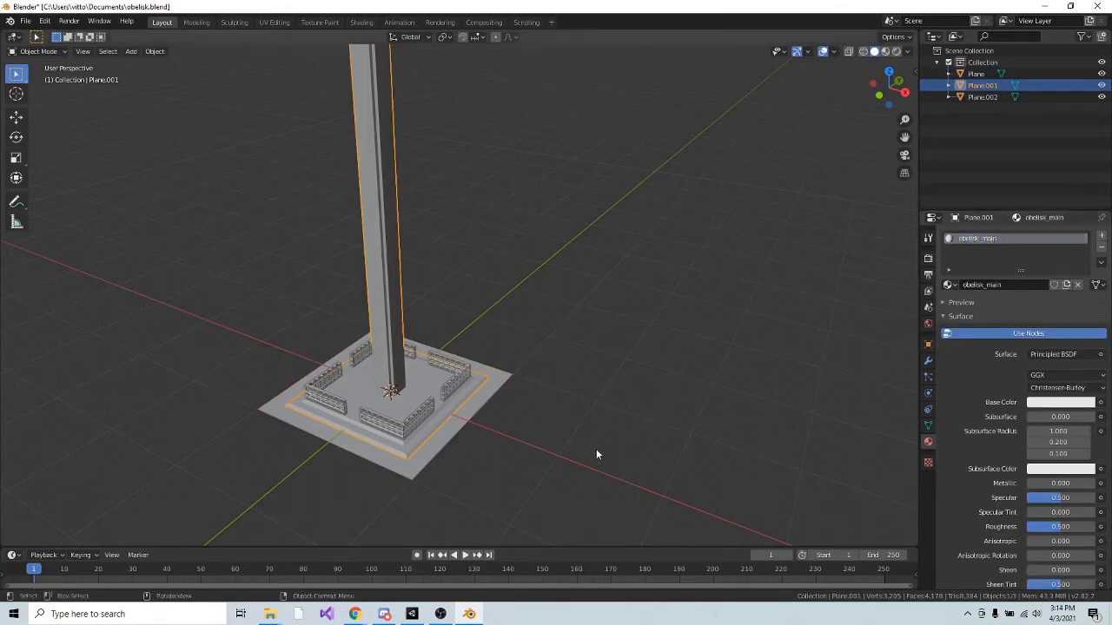
# Add a new material named obelisk_walls to the corner railings.
pyautogui.click(424, 413)
pyautogui.click(972, 288)
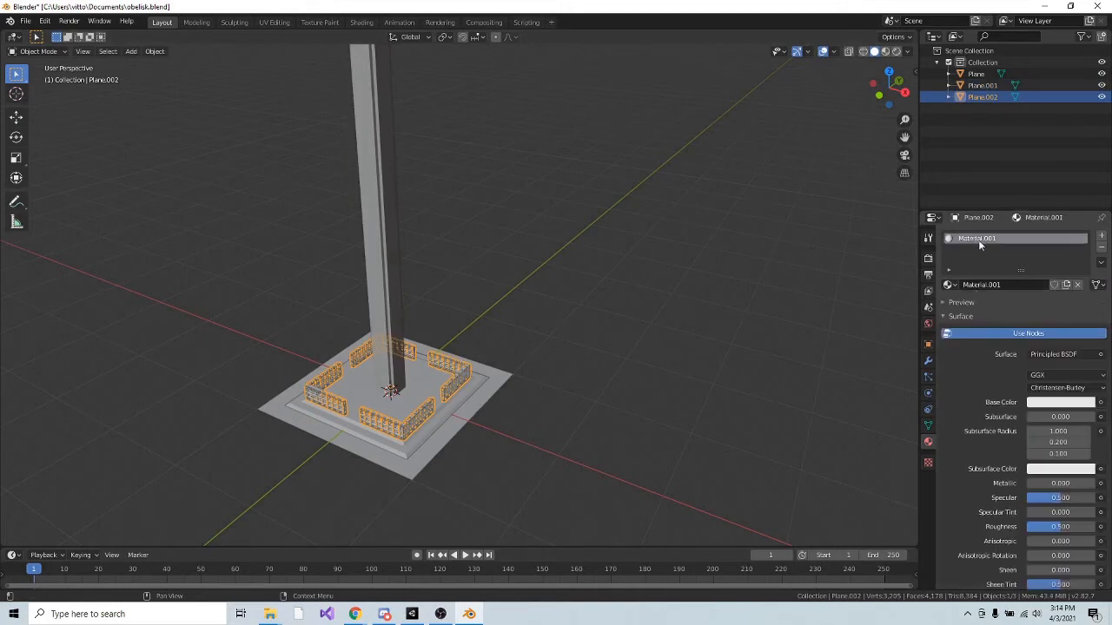
pyautogui.doubleClick(978, 239)
pyautogui.write('obel')
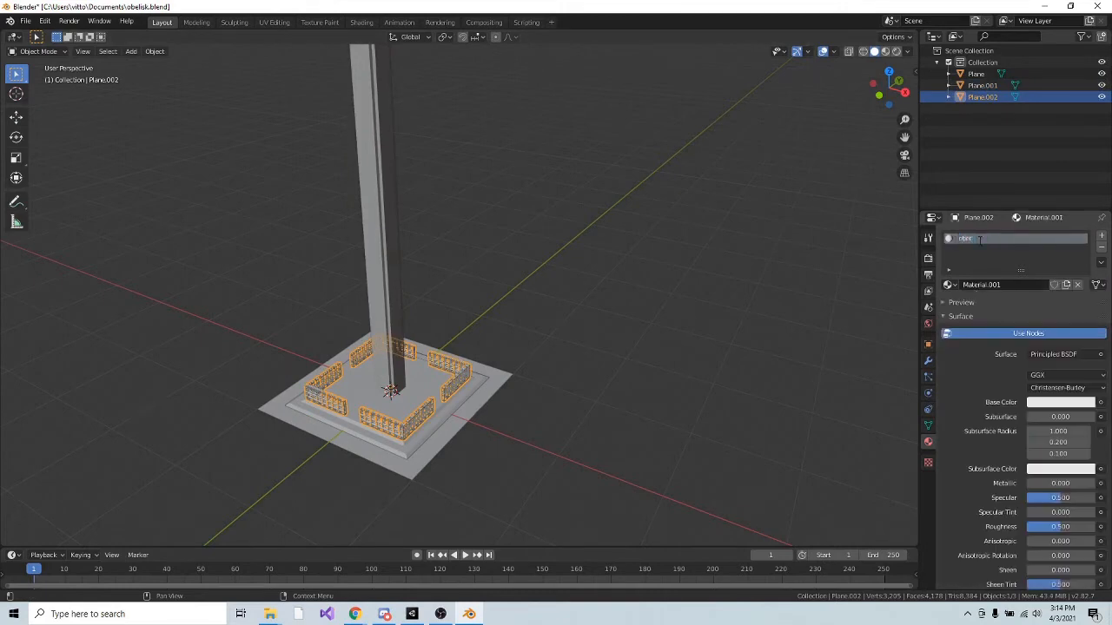
pyautogui.write('isk_walls')
pyautogui.press('Return')
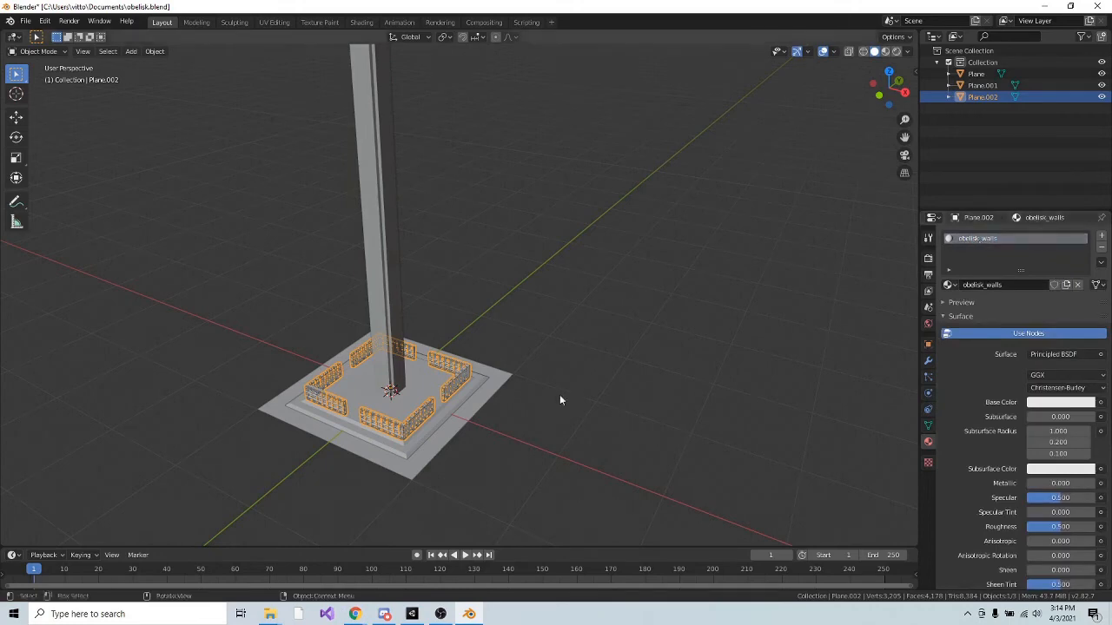
# Examine the complete obelisk with its stepped base, railings and ground plane from several angles and distances.
pyautogui.moveTo(559, 395); pyautogui.dragTo(513, 410, button='middle')
pyautogui.scroll(2, 474, 398)
pyautogui.scroll(-3, 450, 398)
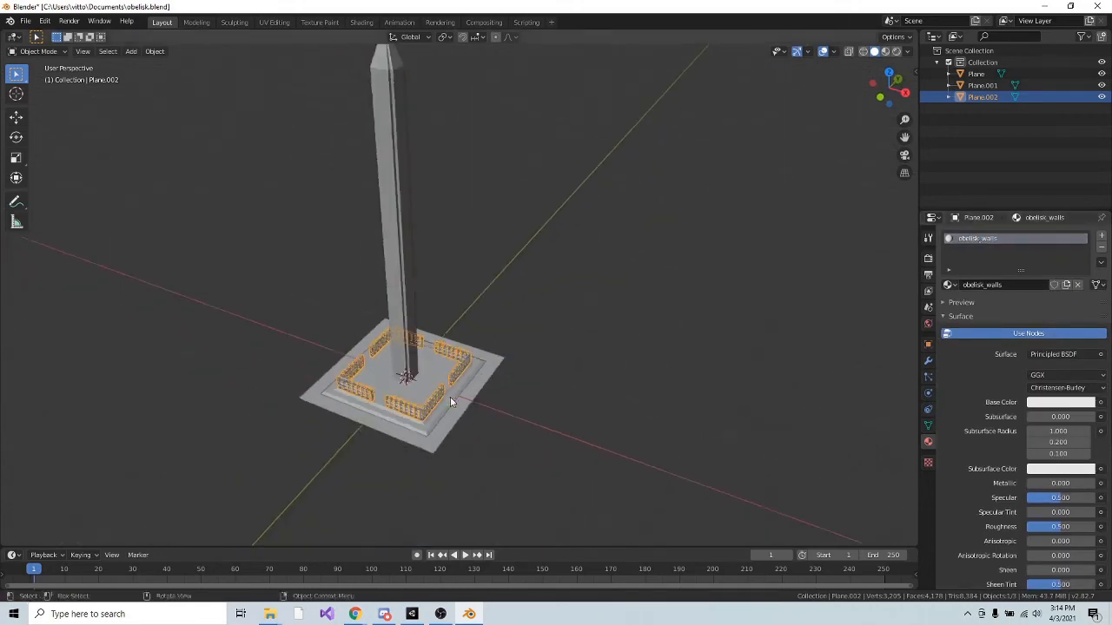
pyautogui.scroll(-1, 410, 401)
pyautogui.scroll(4, 402, 412)
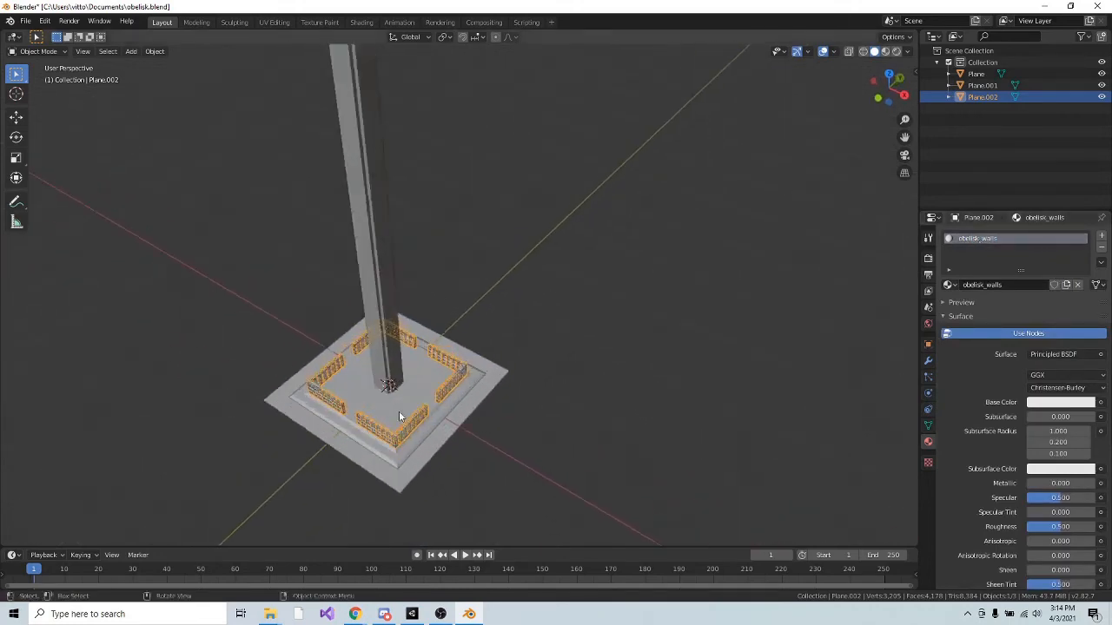
pyautogui.scroll(-1, 411, 437)
pyautogui.scroll(-1, 413, 443)
pyautogui.scroll(1, 412, 443)
pyautogui.scroll(-2, 412, 443)
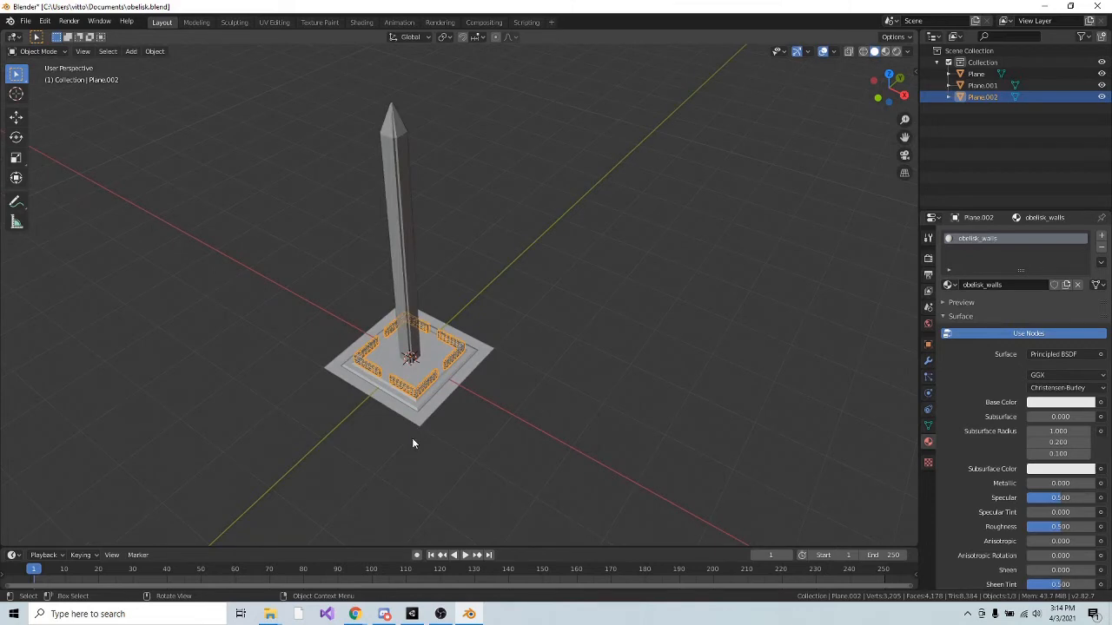
pyautogui.scroll(2, 413, 443)
pyautogui.scroll(-1, 410, 428)
pyautogui.keyDown('shift'); pyautogui.moveTo(453, 317); pyautogui.dragTo(478, 368, button='middle'); pyautogui.keyUp('shift')
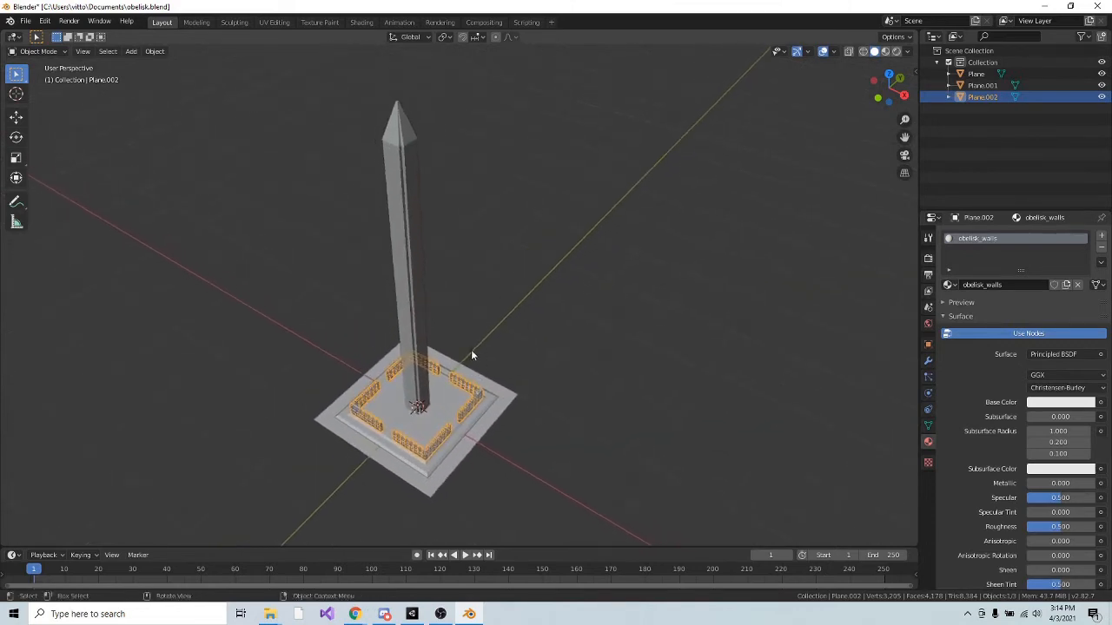
pyautogui.moveTo(500, 349); pyautogui.dragTo(498, 397, button='middle')
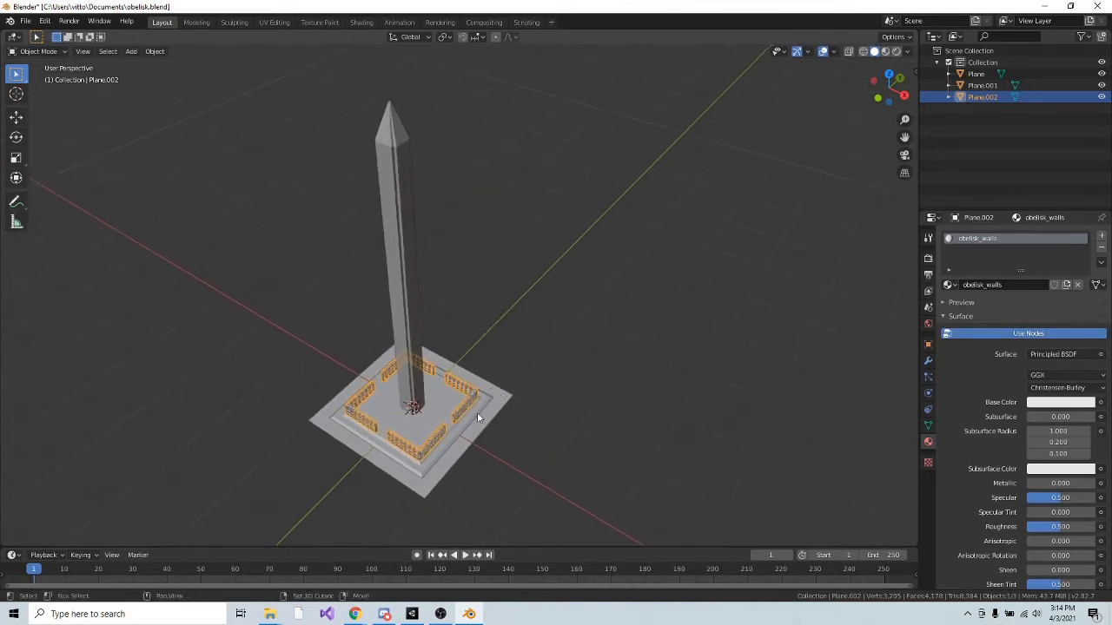
pyautogui.moveTo(477, 412); pyautogui.dragTo(461, 284, button='middle')
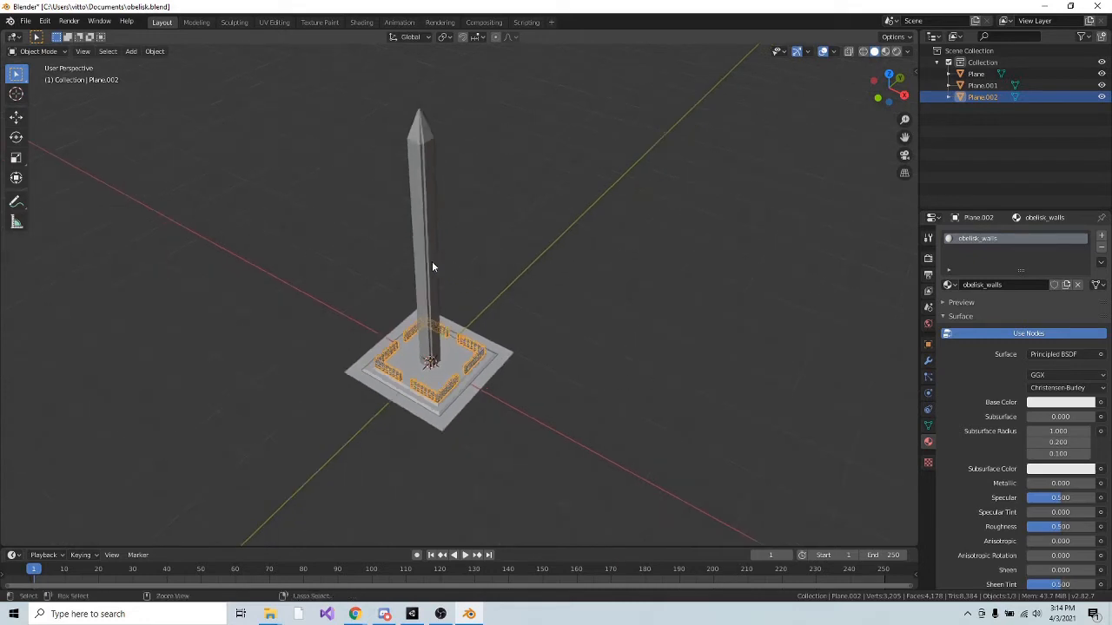
# Save the obelisk file and open the FBX export settings, checking the destination project in Unity.
pyautogui.hotkey('ctrl', 's')
pyautogui.click(26, 21)
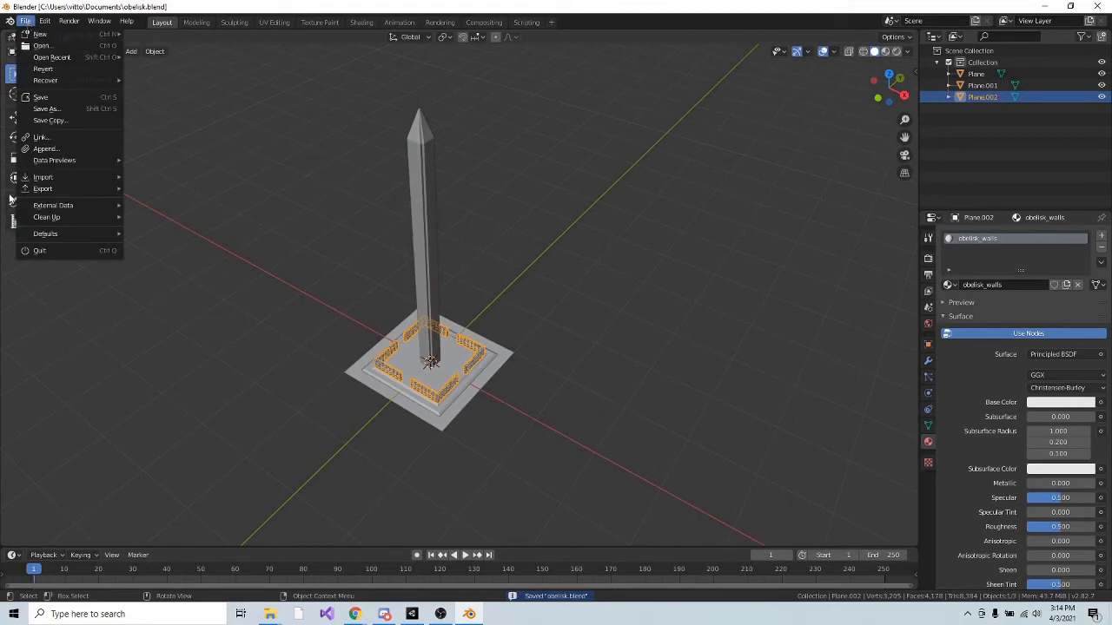
pyautogui.moveTo(35, 189)
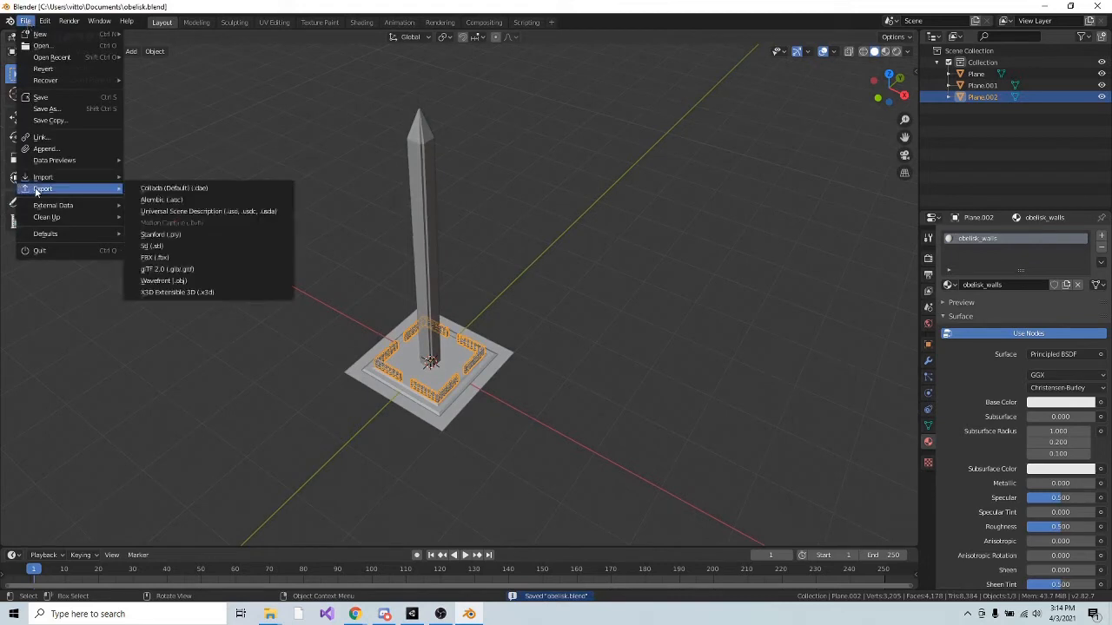
pyautogui.click(208, 258)
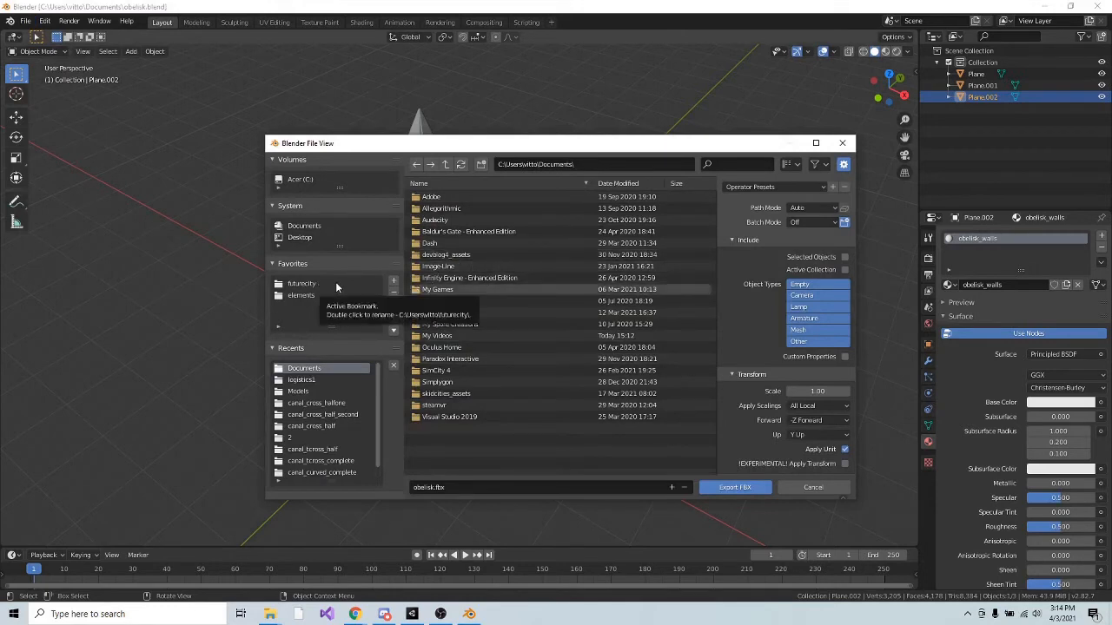
pyautogui.click(415, 615)
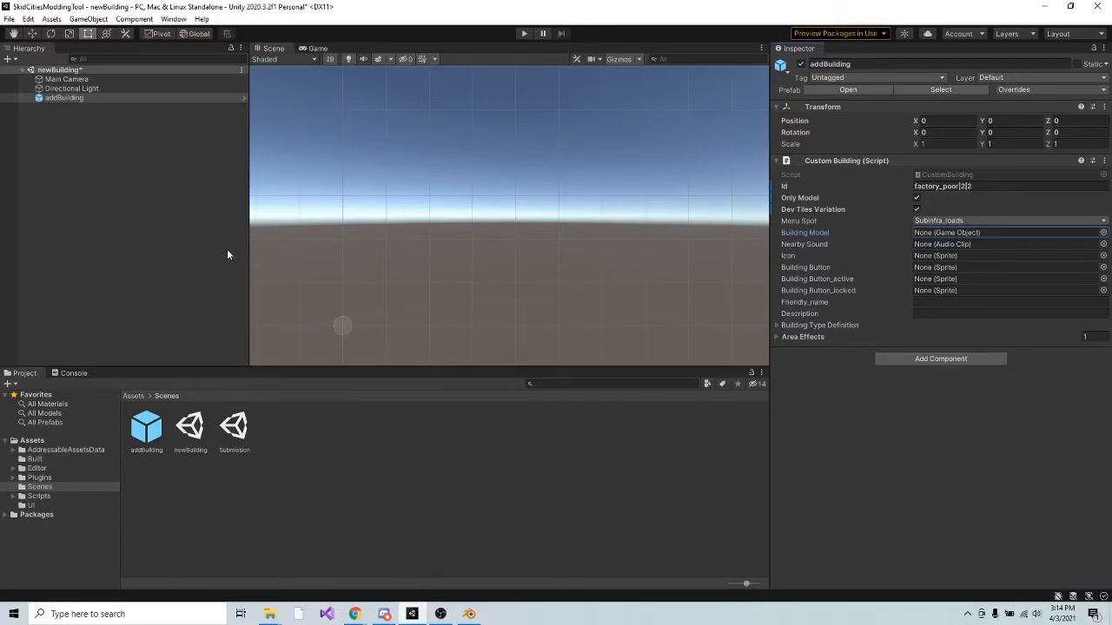
pyautogui.click(470, 614)
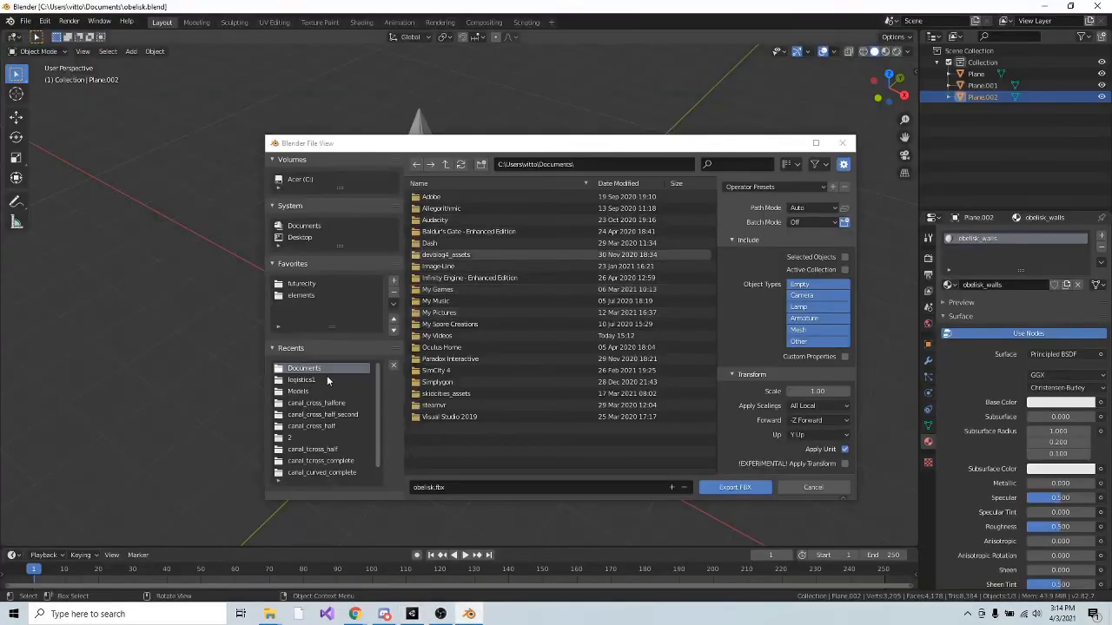
# Export the model as obelisk.fbx into the Assets folder of the SkidCitiesModdingTool project inside futurecity.
pyautogui.click(301, 284)
pyautogui.doubleClick(427, 256)
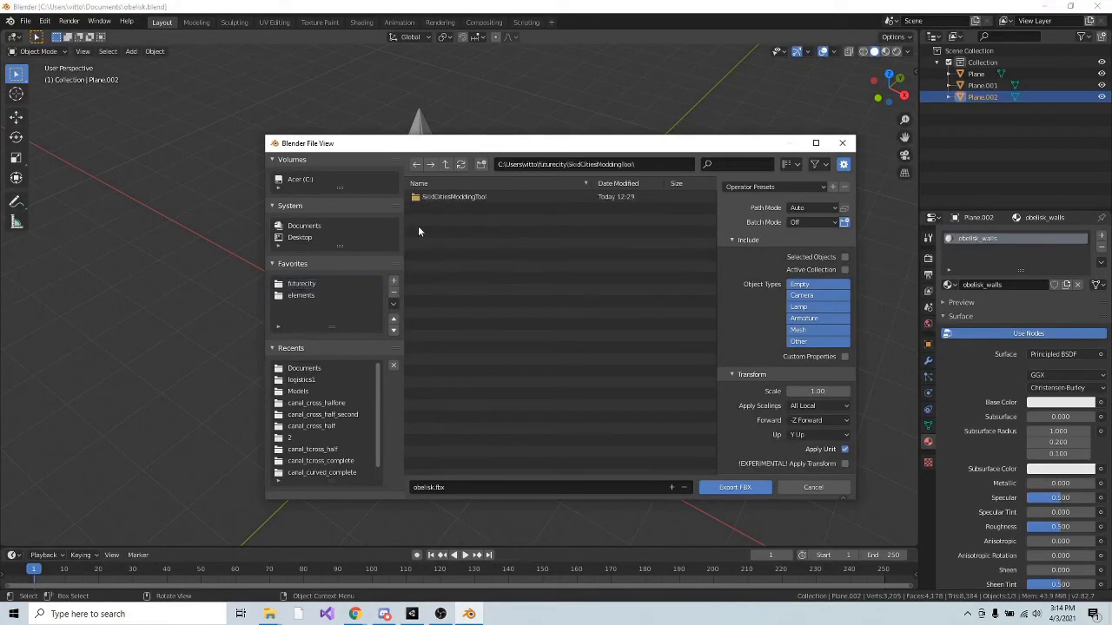
pyautogui.click(454, 198)
pyautogui.doubleClick(458, 197)
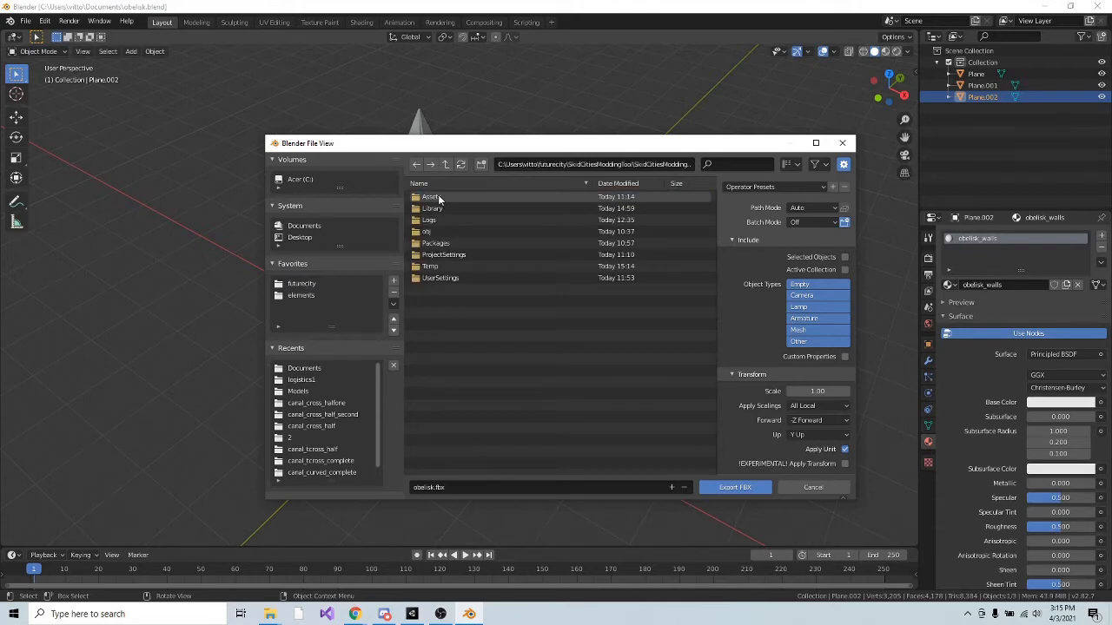
pyautogui.click(438, 198)
pyautogui.doubleClick(439, 198)
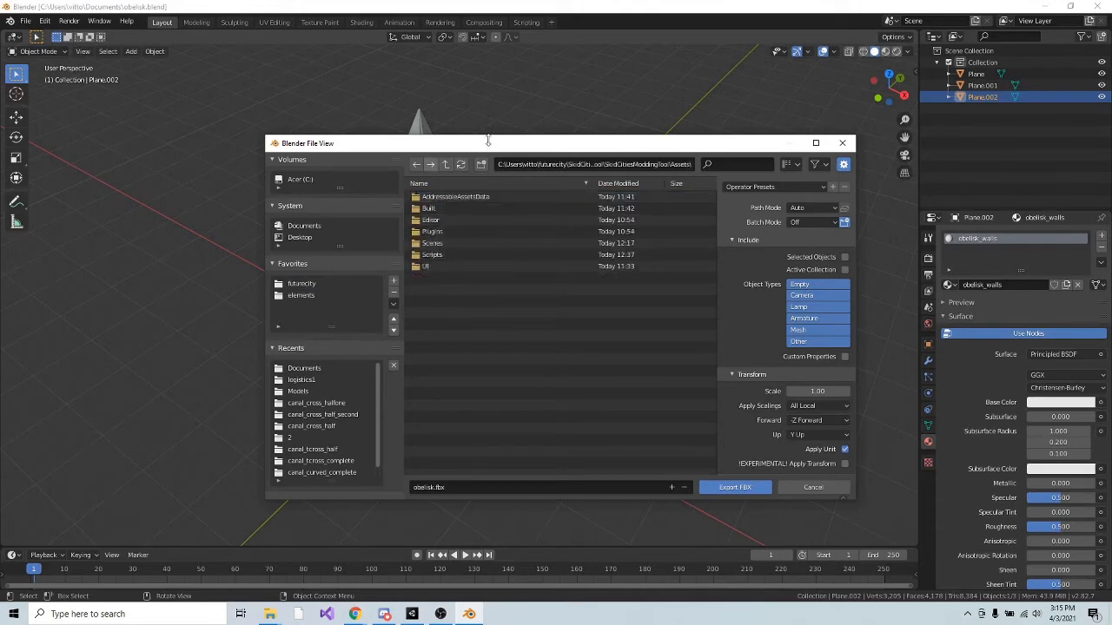
pyautogui.click(729, 487)
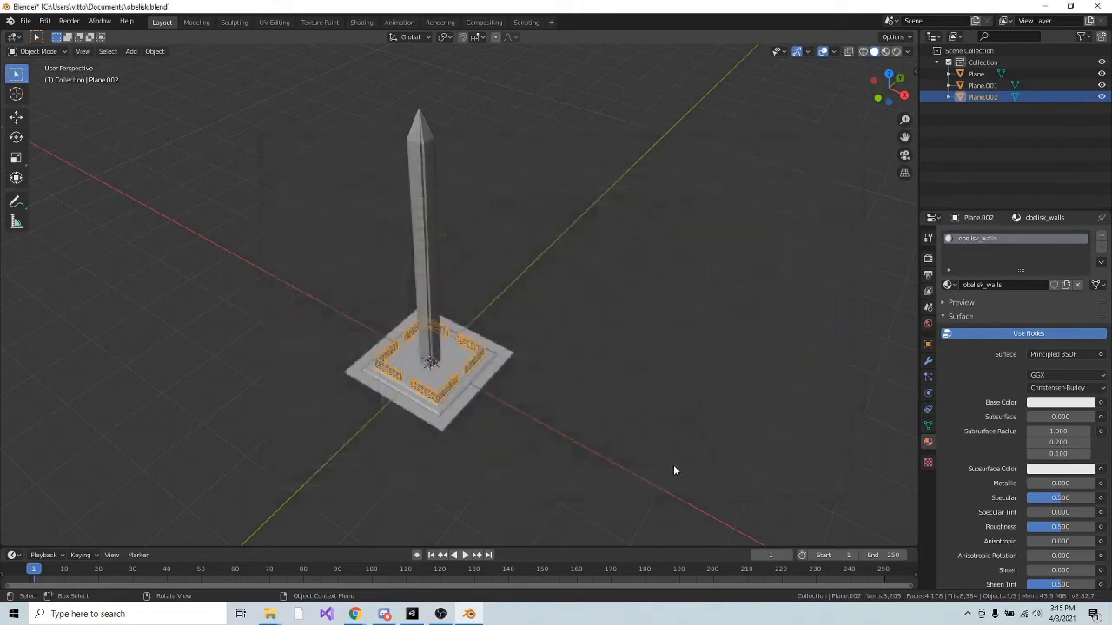
pyautogui.click(452, 281)
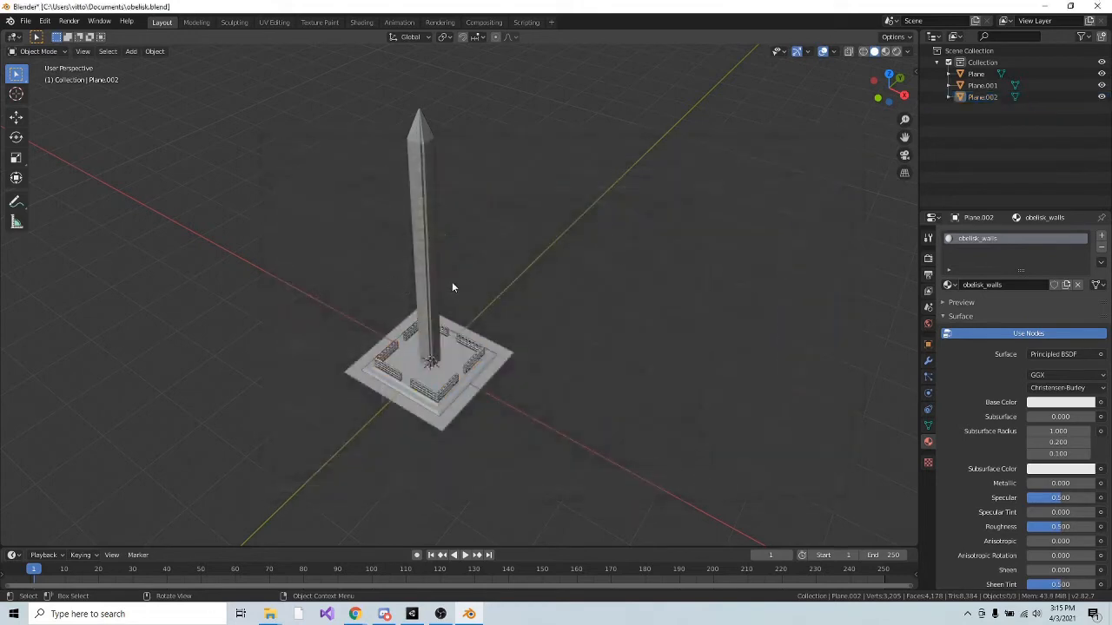
# Switch to Unity and add the obelisk model from the Assets folder to the newBuilding scene as a root object.
pyautogui.click(413, 616)
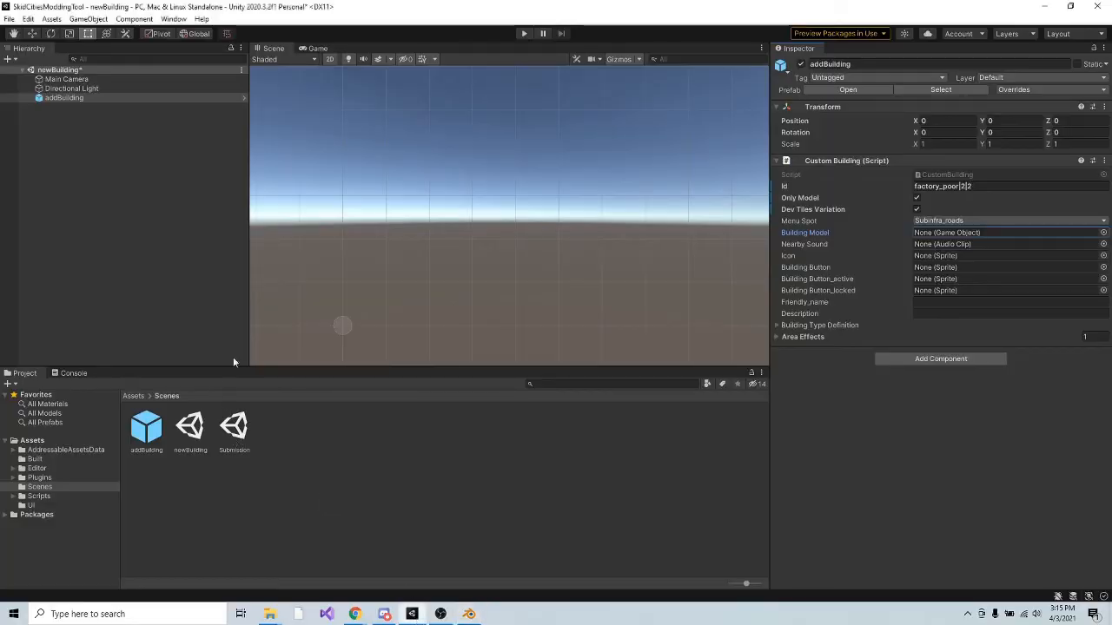
pyautogui.click(43, 441)
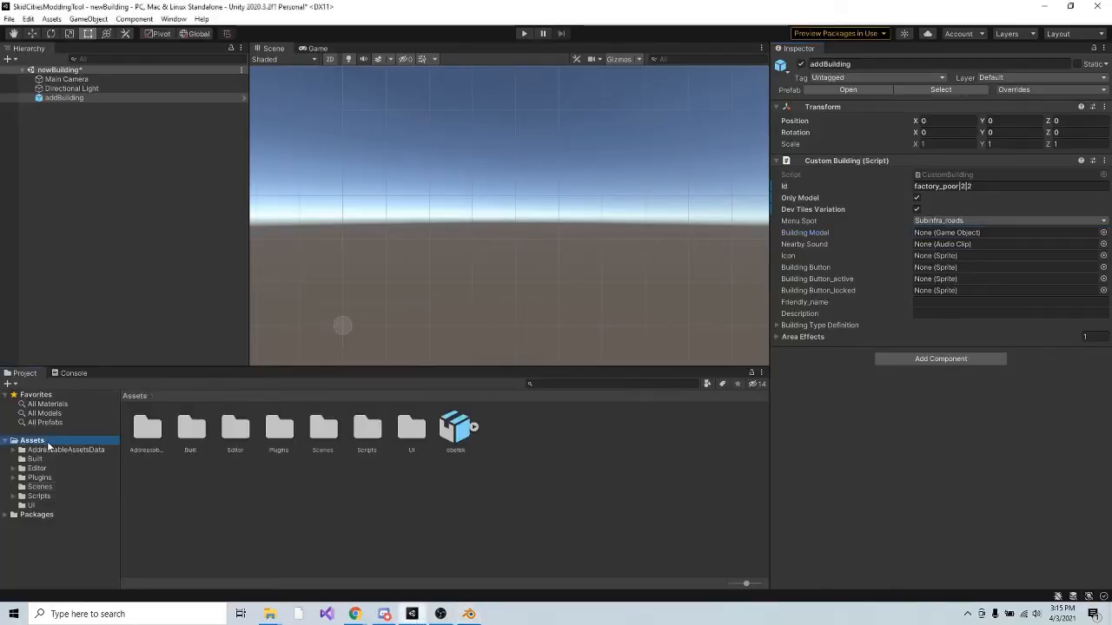
pyautogui.click(456, 434)
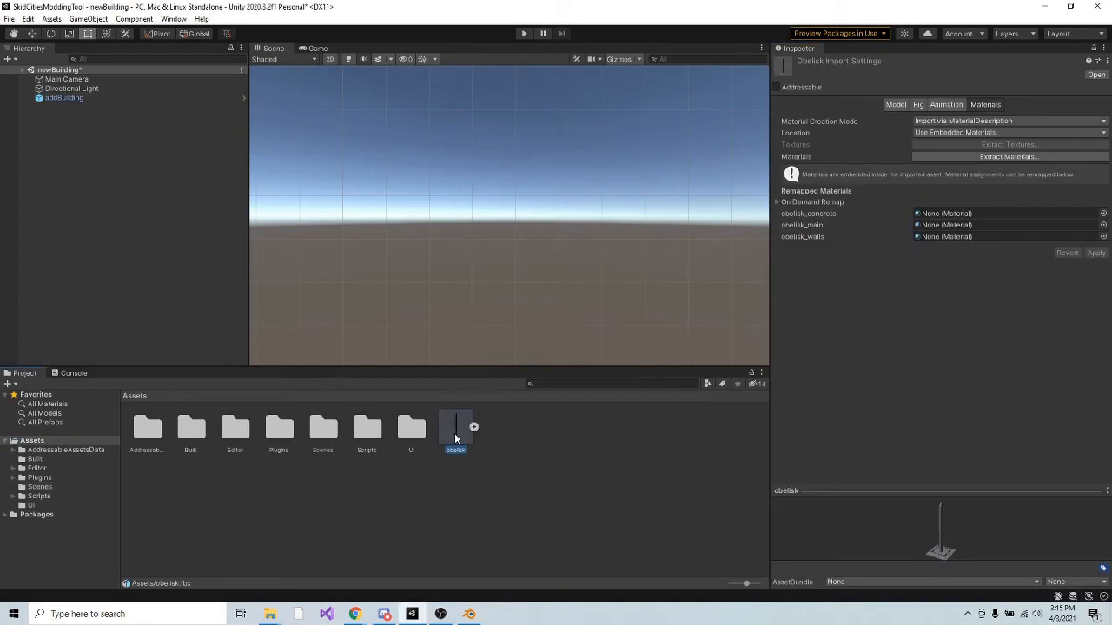
pyautogui.moveTo(454, 433); pyautogui.dragTo(80, 136)
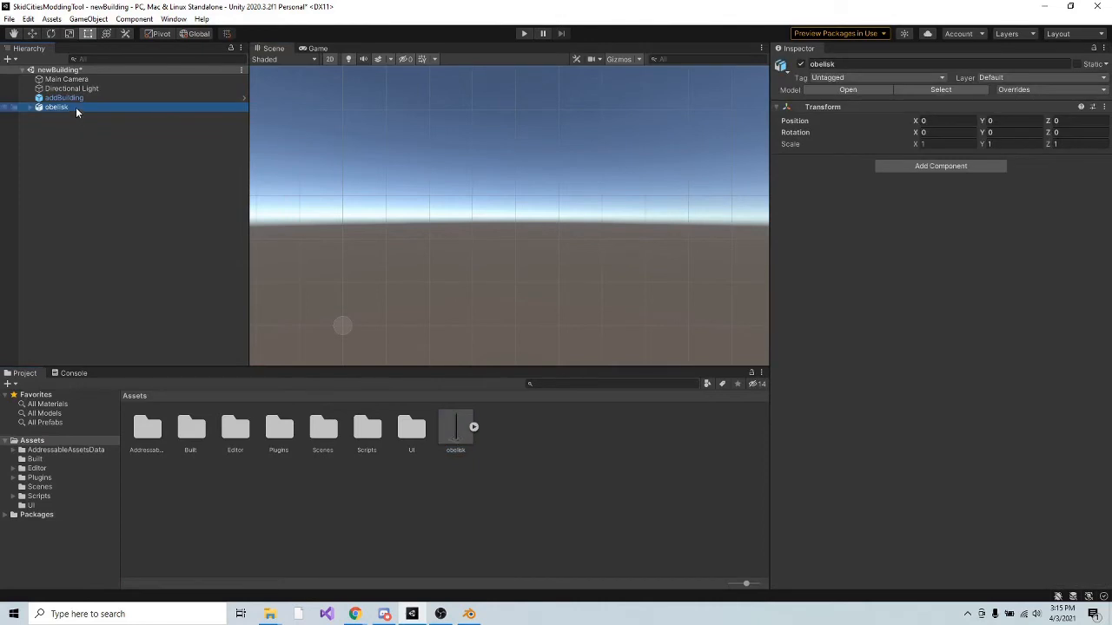
# Frame the obelisk in the Scene view and turn off 2D mode.
pyautogui.doubleClick(75, 106)
pyautogui.moveTo(426, 94); pyautogui.dragTo(472, 44, button='middle')
pyautogui.moveTo(521, 204); pyautogui.dragTo(472, 165, button='middle')
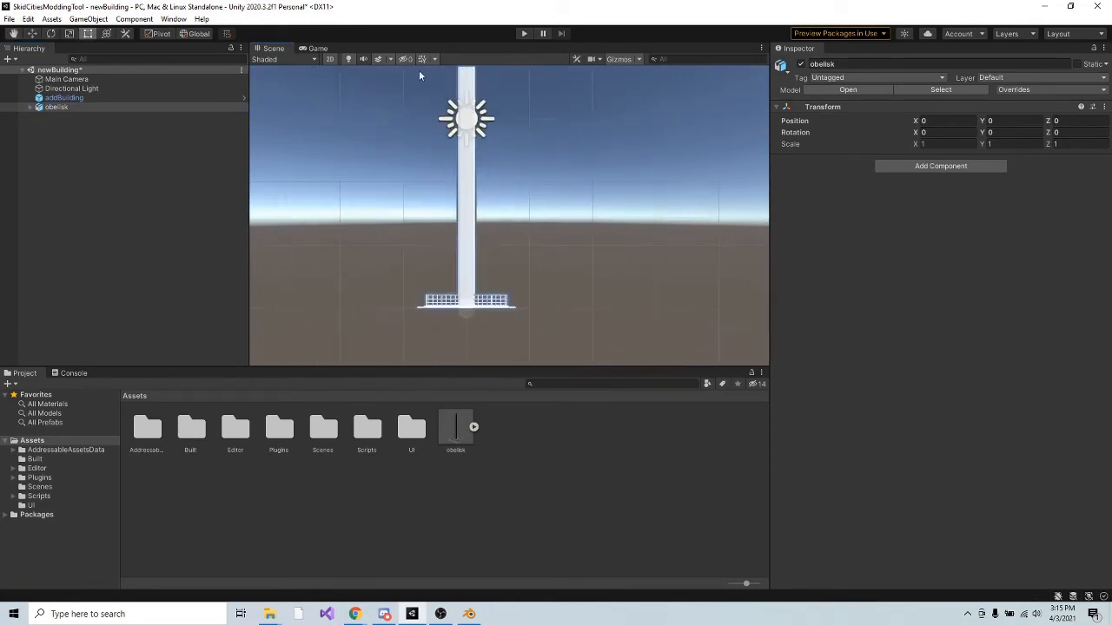
pyautogui.click(332, 60)
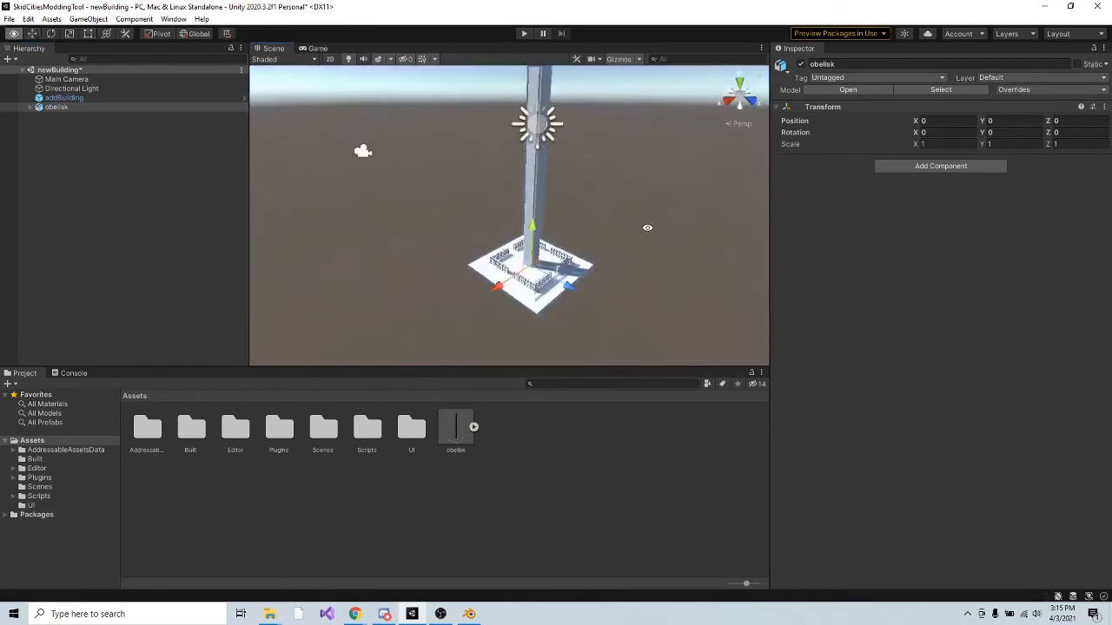
# Examine the imported obelisk's shaft, base and railings in the 3D scene from several angles and distances.
pyautogui.keyDown('alt'); pyautogui.moveTo(648, 229); pyautogui.dragTo(607, 218); pyautogui.keyUp('alt')
pyautogui.moveTo(607, 218); pyautogui.dragTo(591, 226, button='middle')
pyautogui.keyDown('alt'); pyautogui.moveTo(590, 226); pyautogui.dragTo(611, 205); pyautogui.keyUp('alt')
pyautogui.scroll(5, 543, 198)
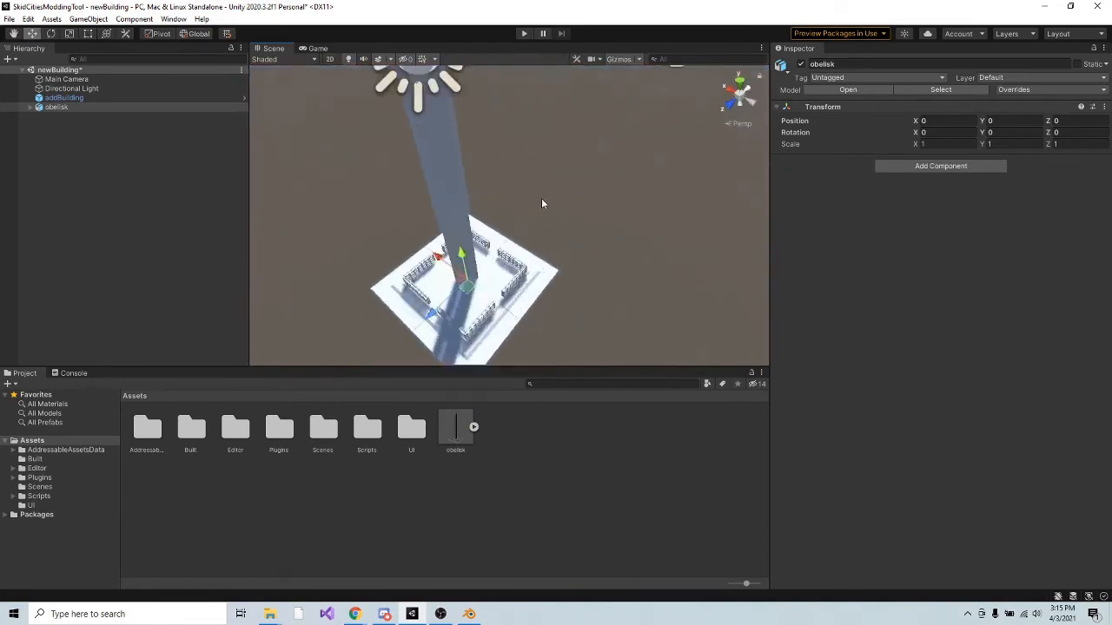
pyautogui.scroll(-6, 540, 199)
pyautogui.scroll(5, 524, 214)
pyautogui.keyDown('alt'); pyautogui.moveTo(522, 293); pyautogui.dragTo(504, 213); pyautogui.keyUp('alt')
pyautogui.scroll(-5, 512, 256)
pyautogui.scroll(3, 513, 257)
pyautogui.scroll(-4, 513, 257)
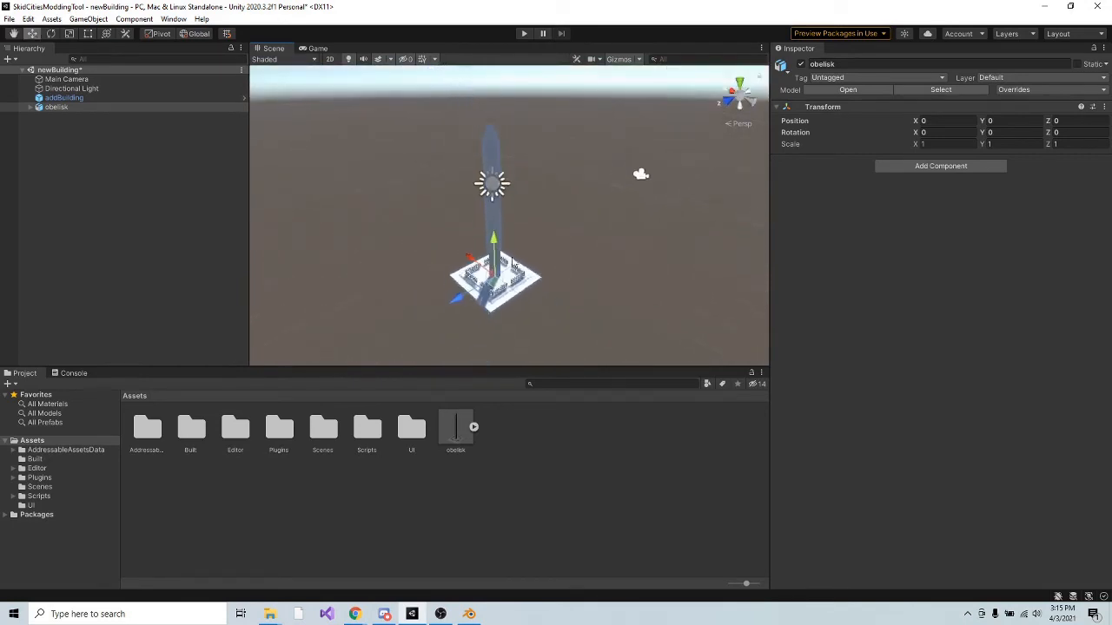
pyautogui.scroll(4, 550, 263)
pyautogui.keyDown('alt'); pyautogui.moveTo(555, 242); pyautogui.dragTo(471, 155); pyautogui.keyUp('alt')
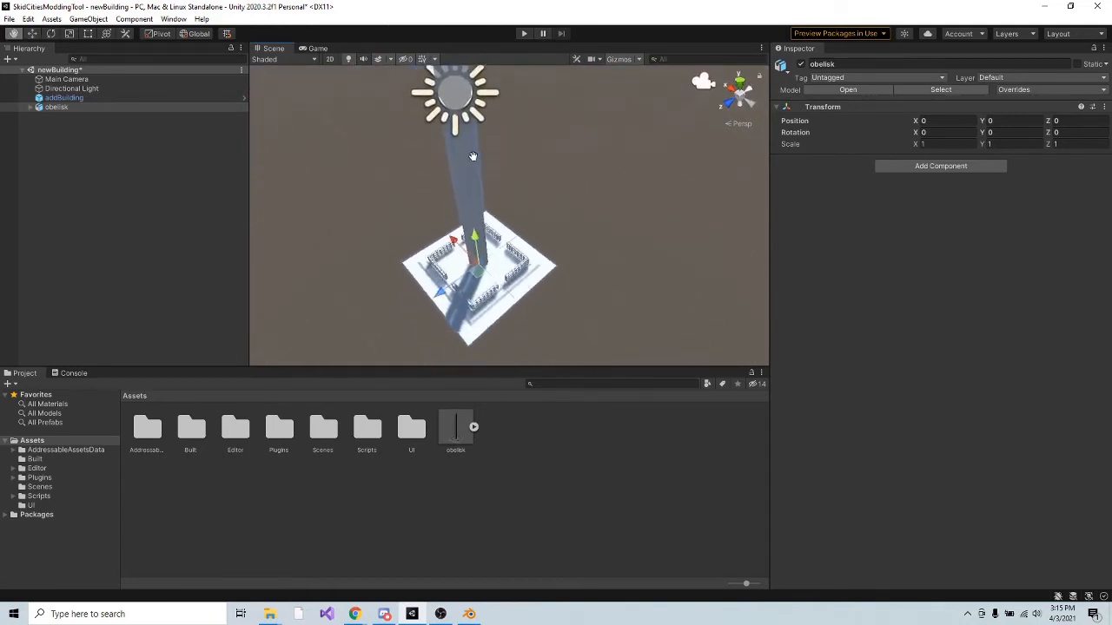
pyautogui.scroll(-5, 484, 183)
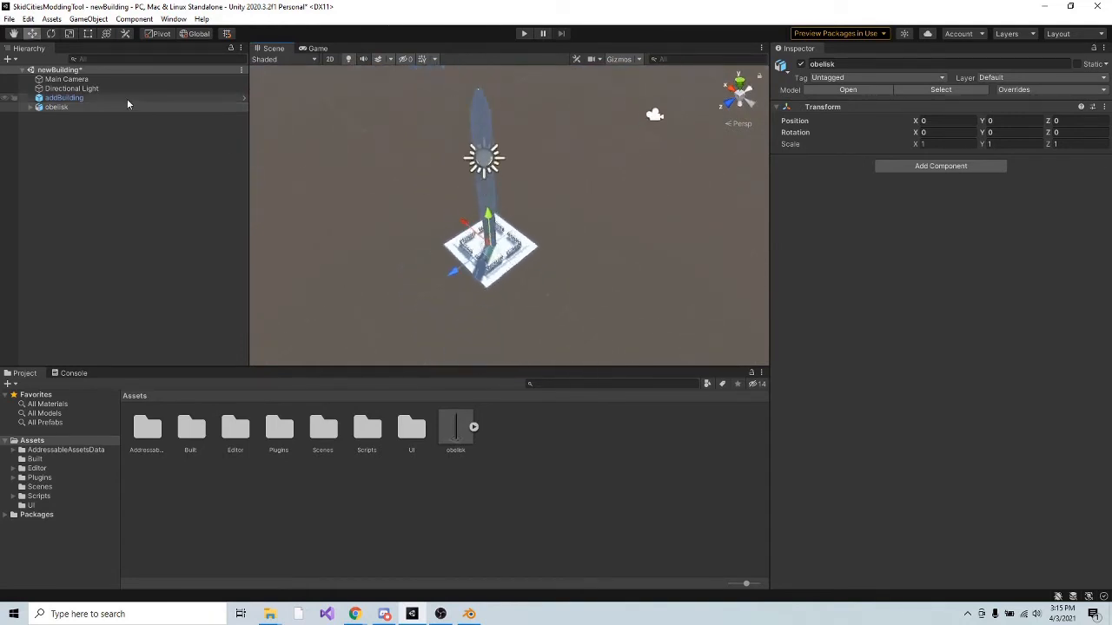
# Extract the obelisk model's embedded materials into the project's Assets folder.
pyautogui.click(458, 429)
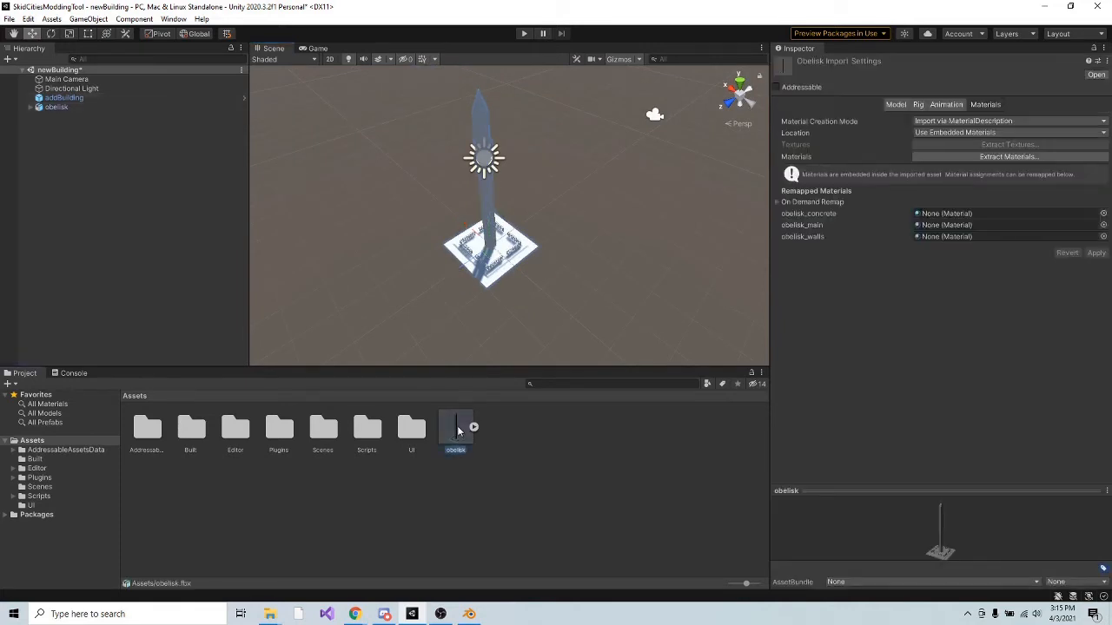
pyautogui.click(898, 105)
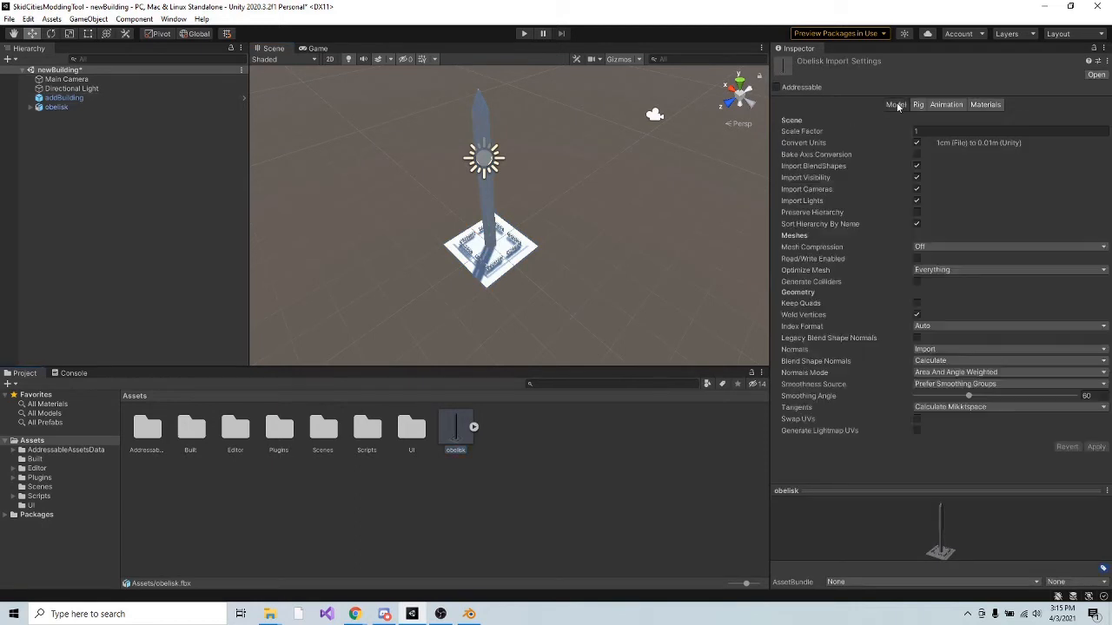
pyautogui.click(985, 104)
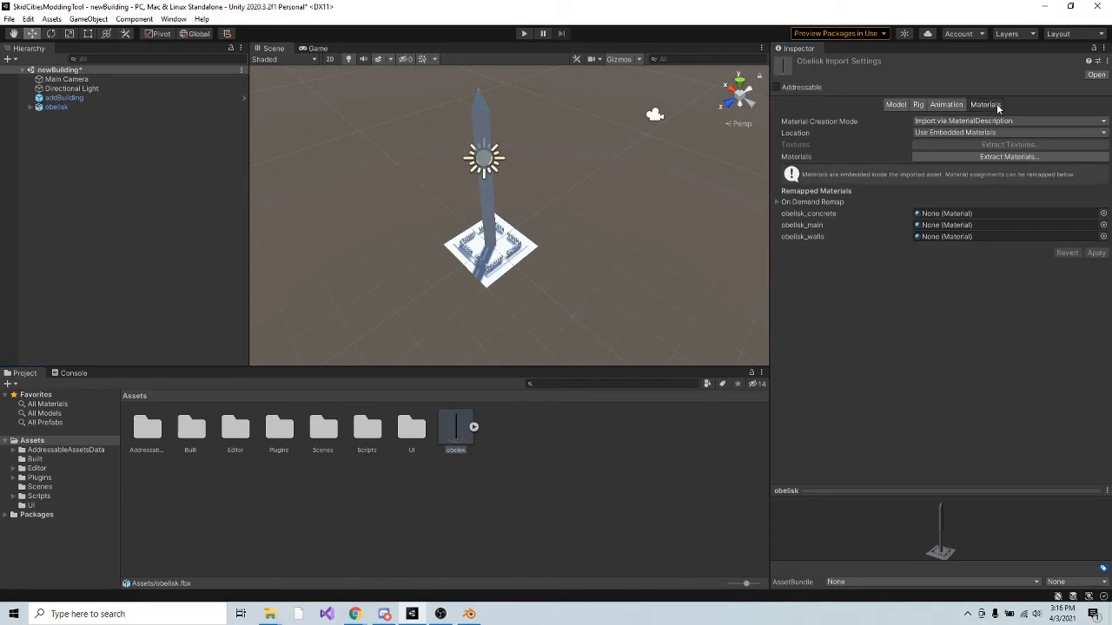
pyautogui.click(986, 161)
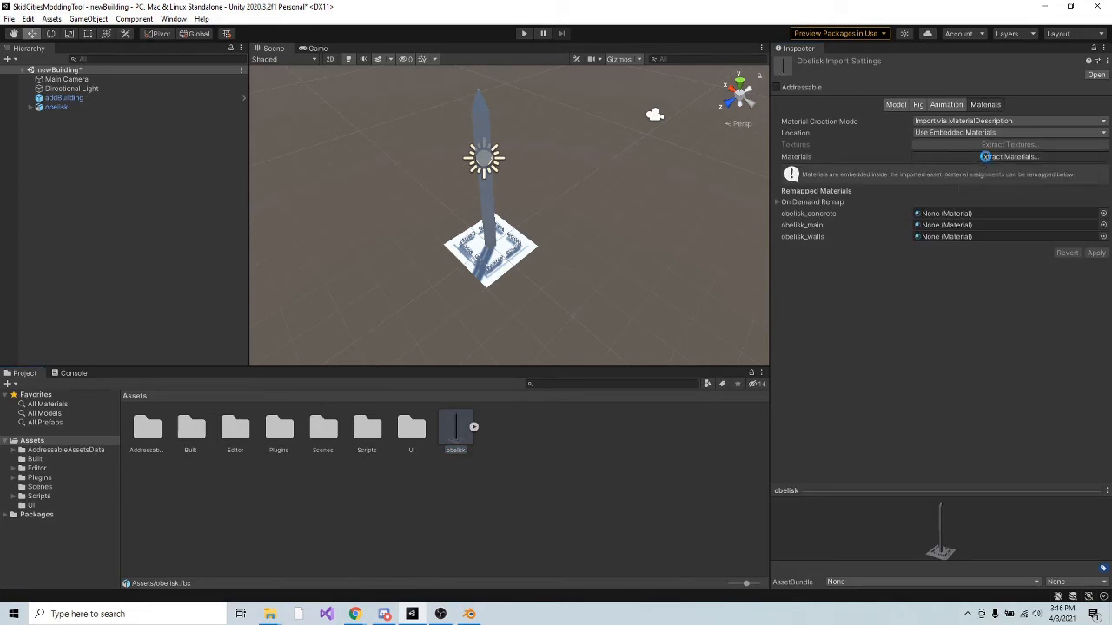
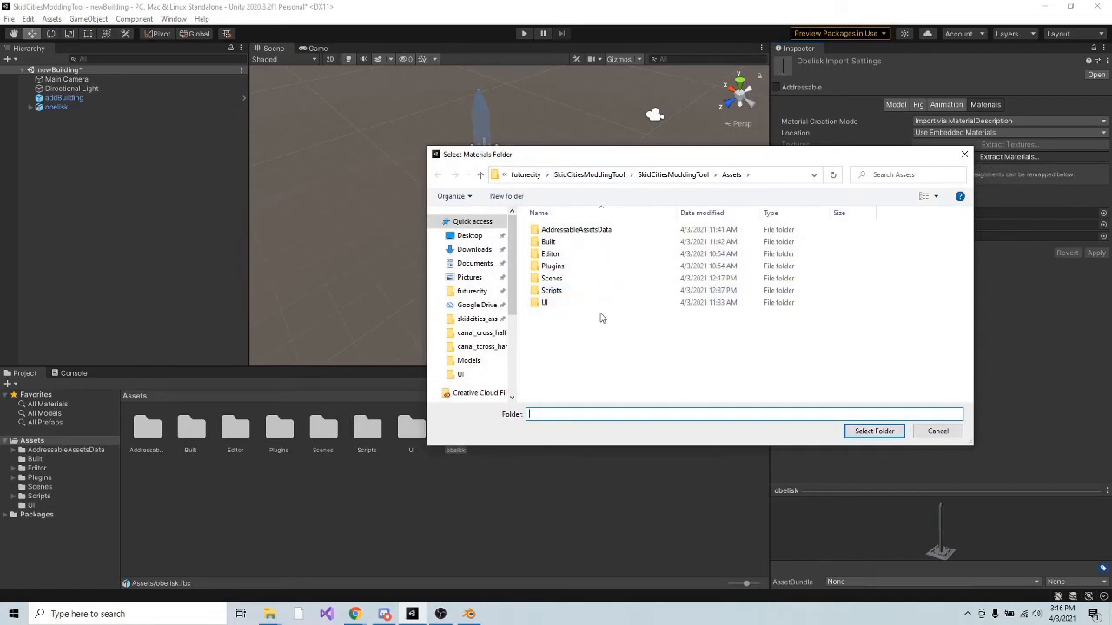
pyautogui.click(859, 434)
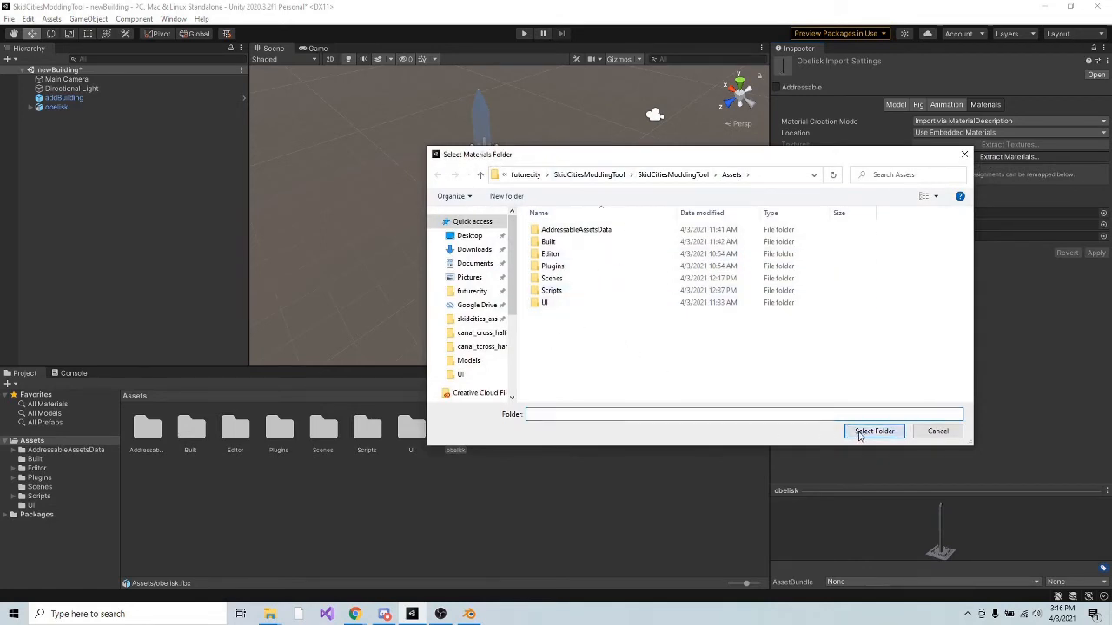
pyautogui.click(874, 431)
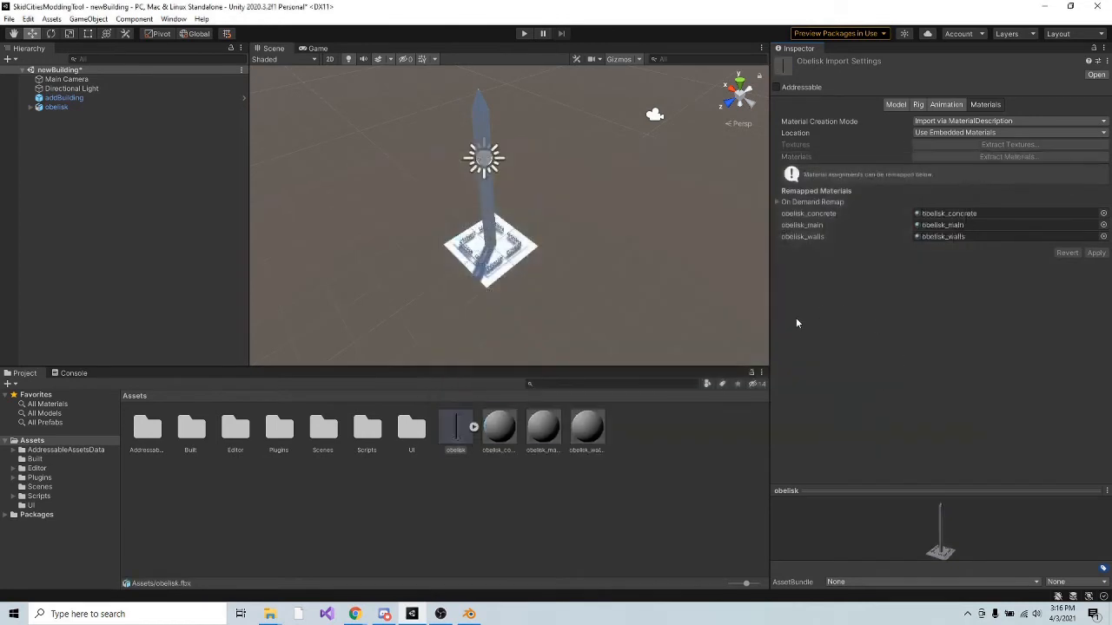
# Review the settings of the extracted obelisk_main, obelisk_walls and obelisk_concrete materials.
pyautogui.click(510, 473)
pyautogui.click(555, 438)
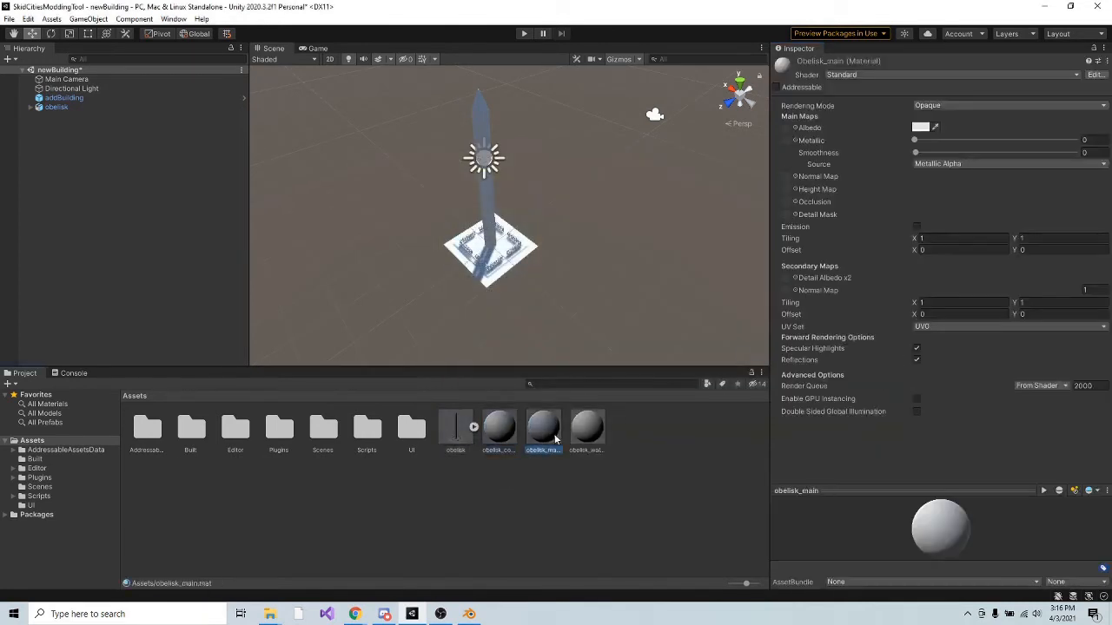
pyautogui.click(591, 437)
pyautogui.click(557, 435)
pyautogui.click(513, 430)
pyautogui.scroll(3, 497, 261)
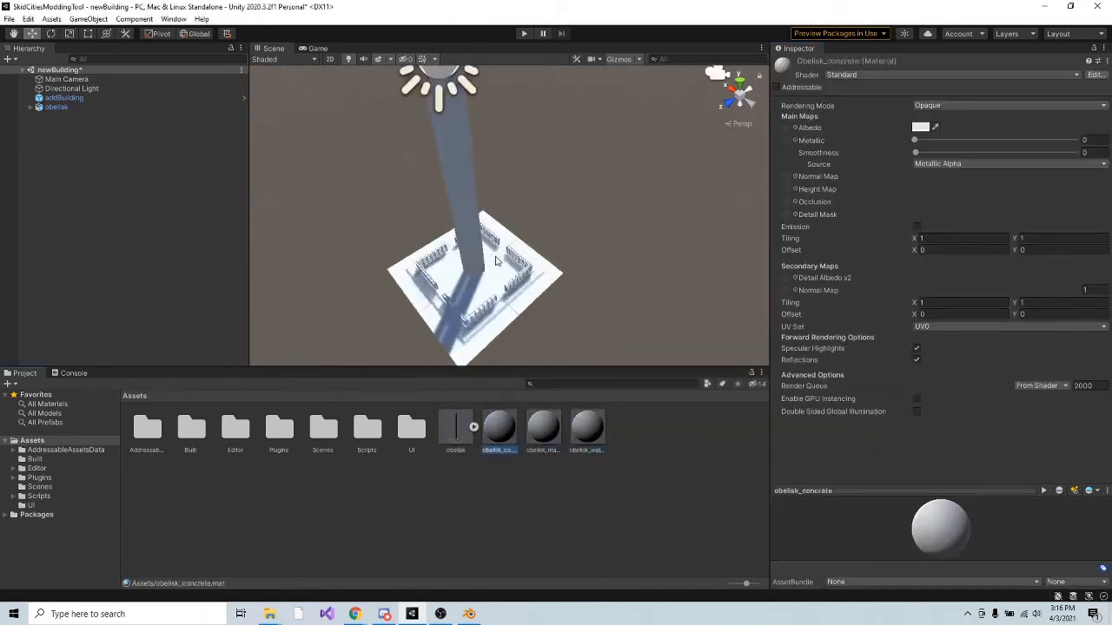
# Set the albedo color of the obelisk_concrete material to pure white (FFFFFF).
pyautogui.click(922, 129)
pyautogui.moveTo(1004, 219); pyautogui.dragTo(937, 154)
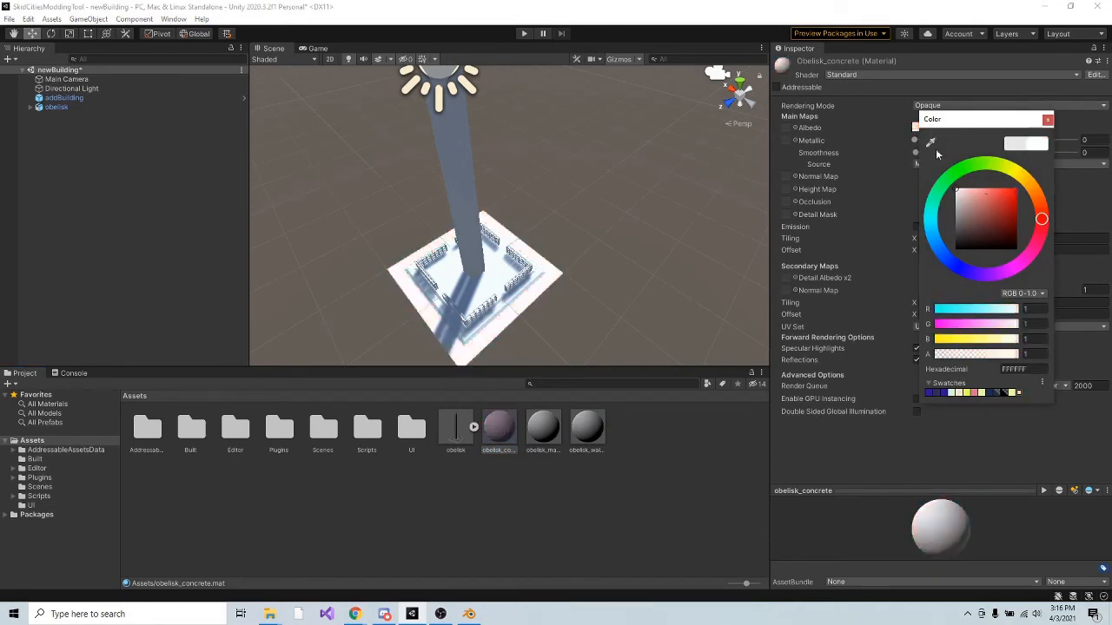
pyautogui.click(1047, 119)
# Examine the whitened concrete base and the obelisk in the 3D scene from several angles and distances.
pyautogui.scroll(4, 511, 262)
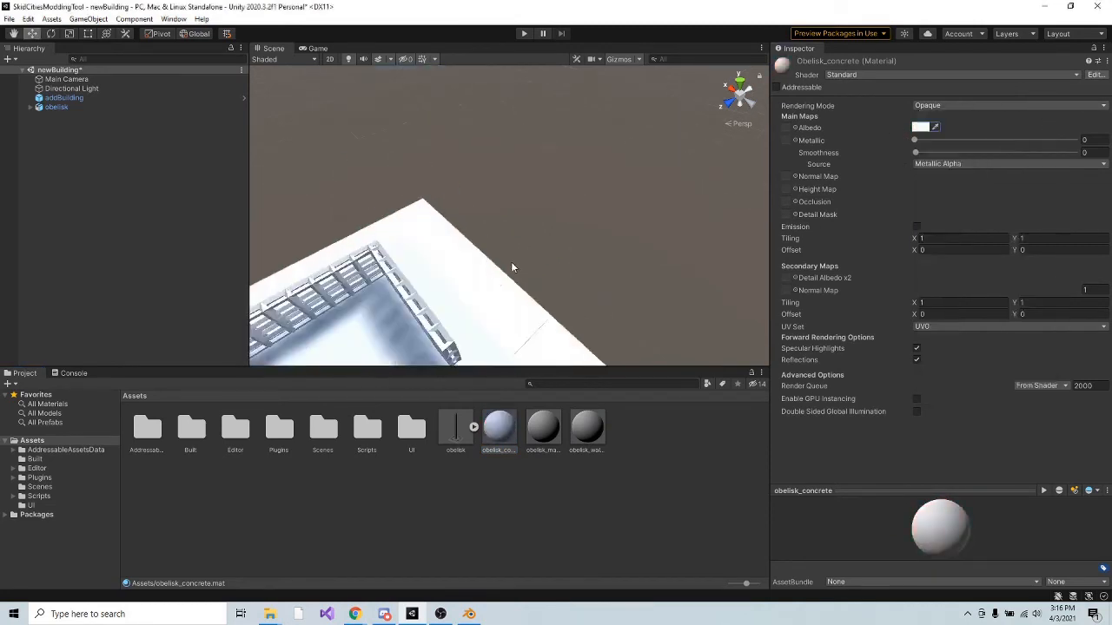
pyautogui.scroll(-2, 512, 262)
pyautogui.scroll(-5, 512, 263)
pyautogui.keyDown('alt'); pyautogui.moveTo(513, 262); pyautogui.dragTo(754, 187); pyautogui.keyUp('alt')
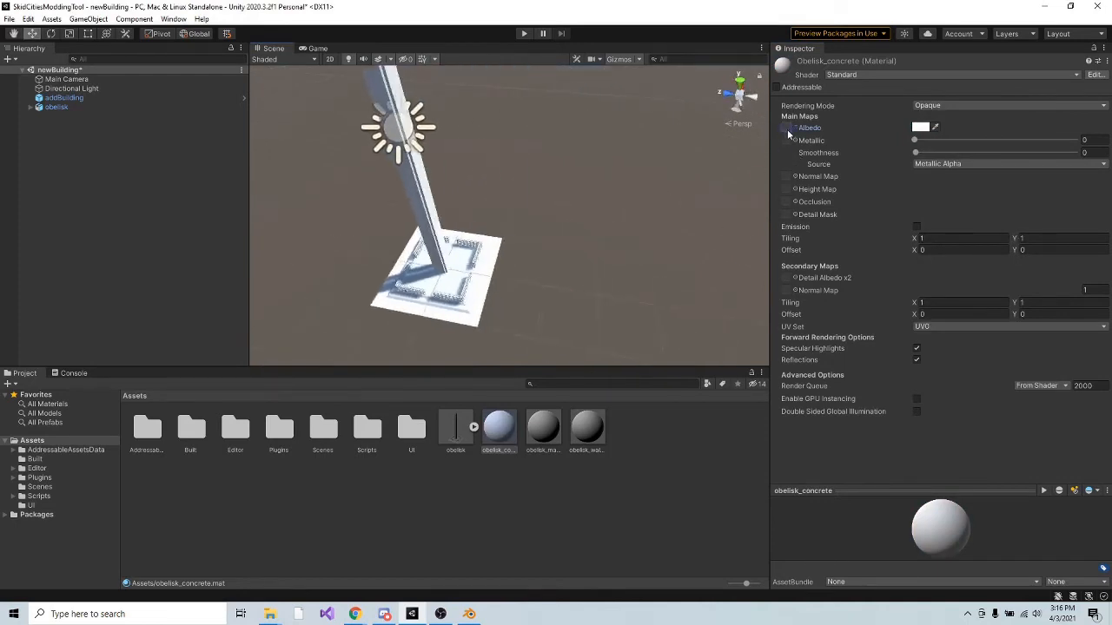
pyautogui.keyDown('alt'); pyautogui.moveTo(412, 184); pyautogui.dragTo(539, 284); pyautogui.keyUp('alt')
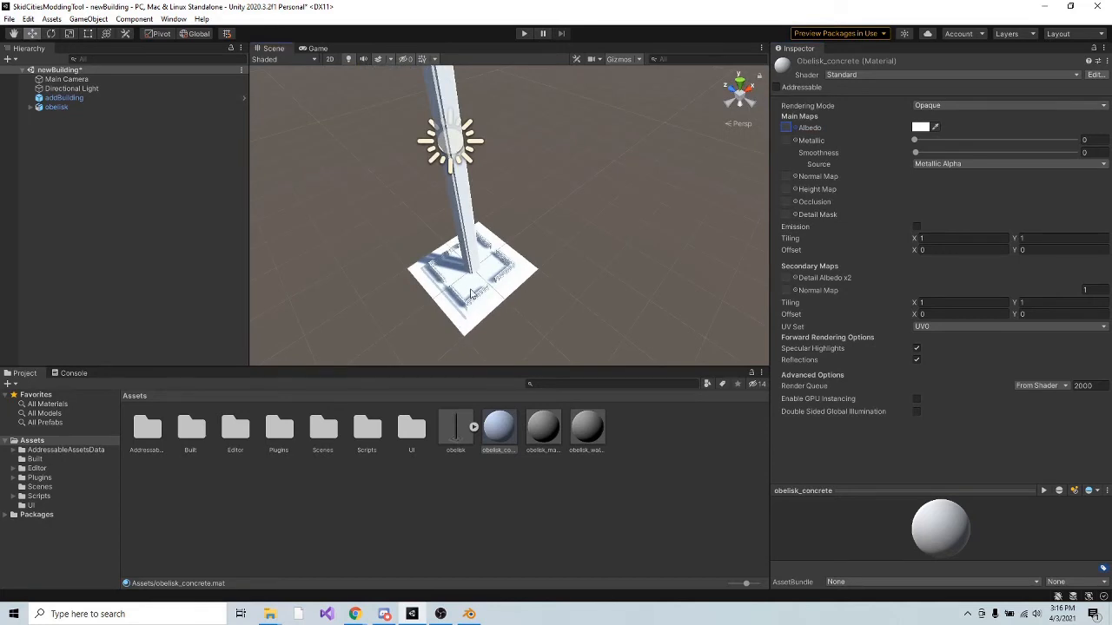
pyautogui.scroll(2, 470, 293)
pyautogui.scroll(-1, 470, 294)
pyautogui.press('super')
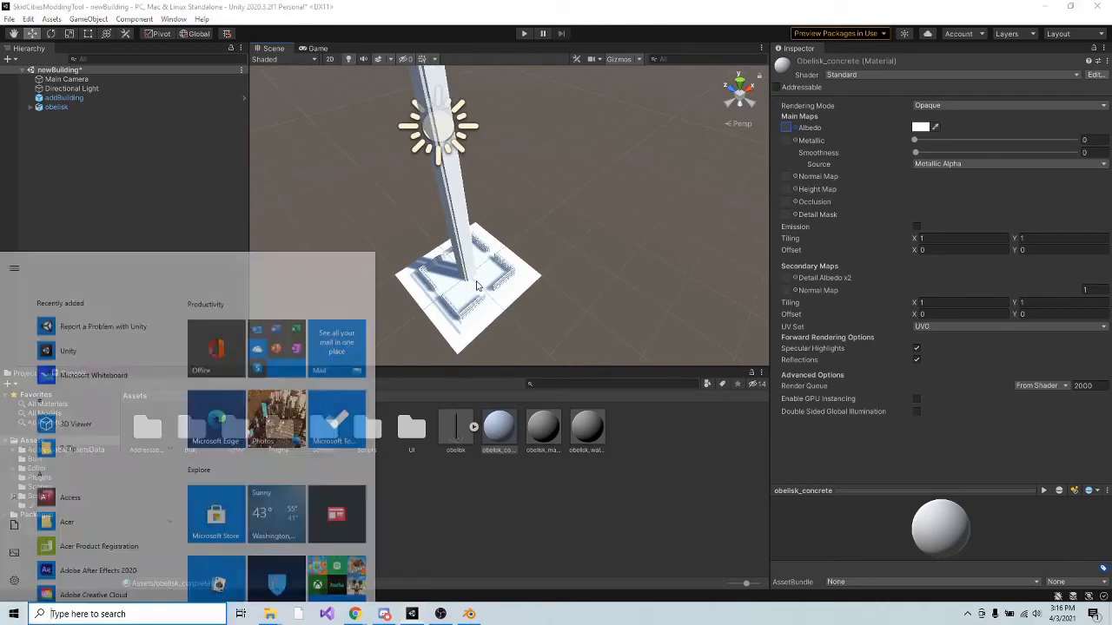
pyautogui.click(542, 270)
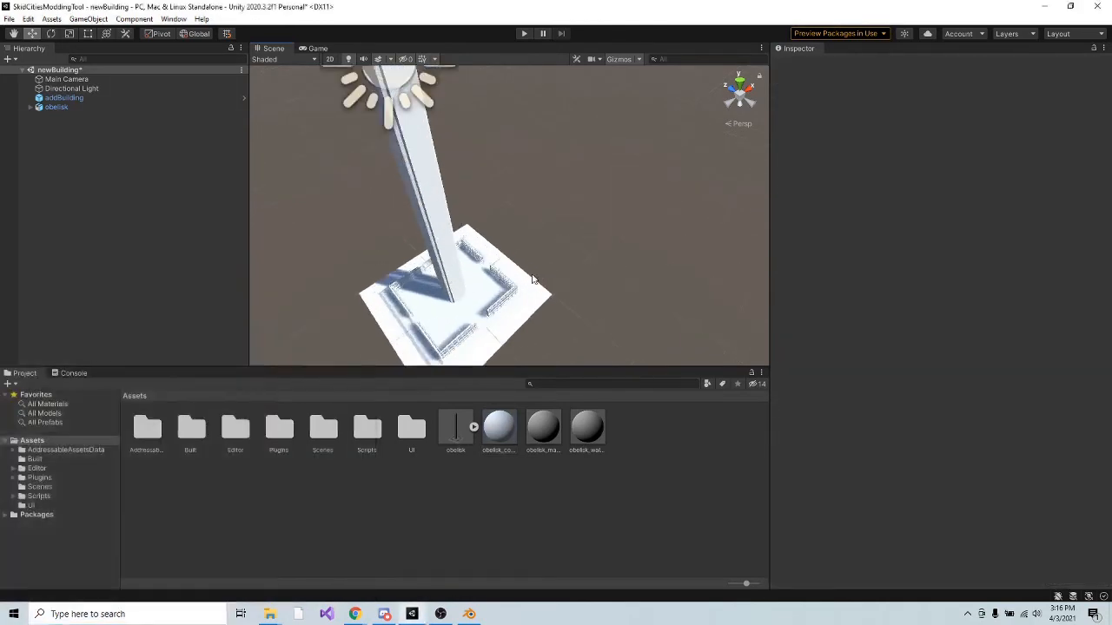
pyautogui.click(496, 424)
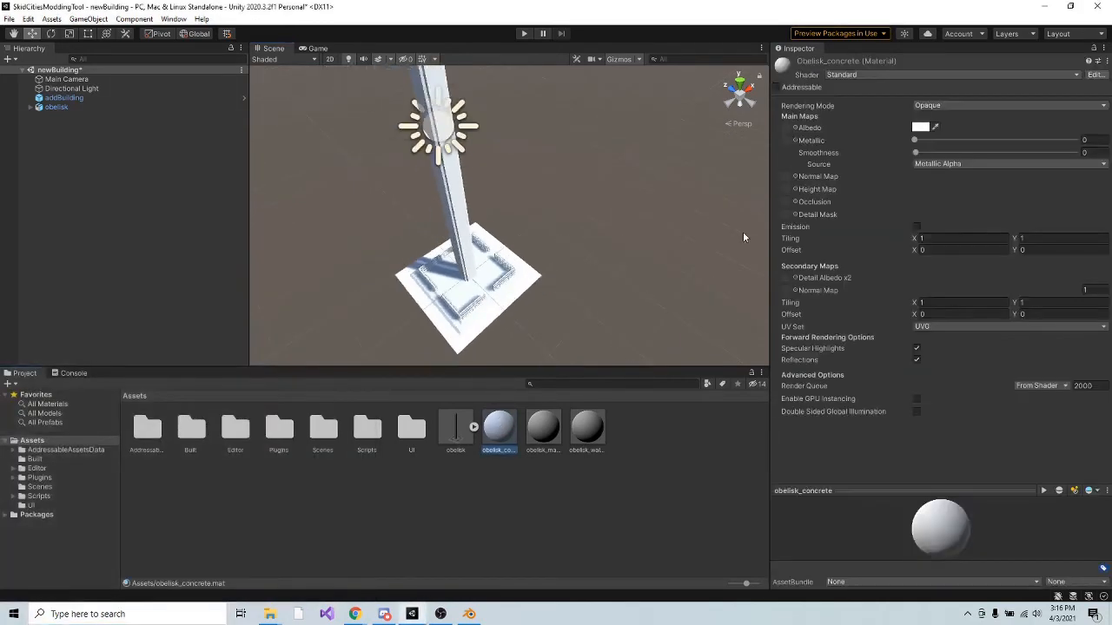
pyautogui.scroll(3, 506, 273)
pyautogui.scroll(-4, 506, 274)
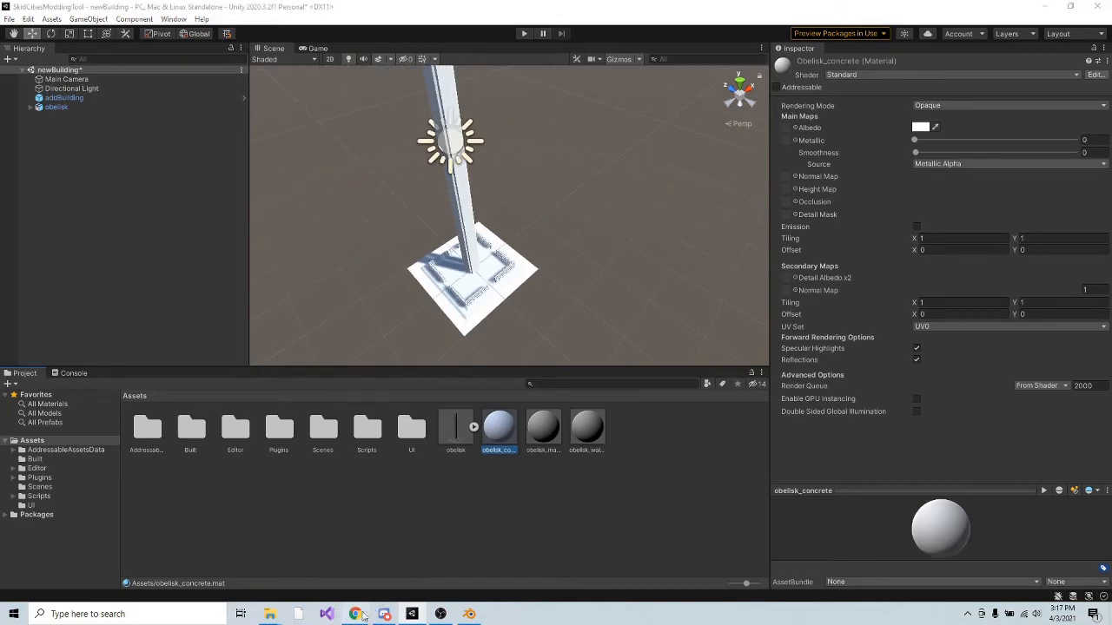
# Switch to Chrome and open the Photopea online image editor in a new tab.
pyautogui.moveTo(355, 614)
pyautogui.click(417, 555)
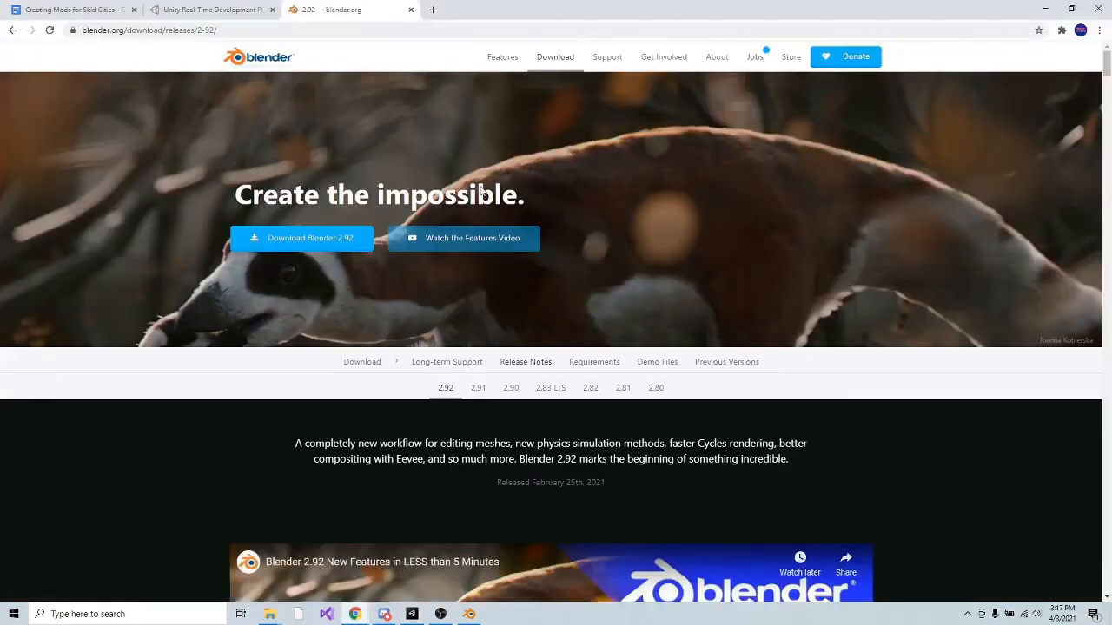
pyautogui.hotkey('ctrl', 't')
pyautogui.write('pho')
pyautogui.press('Return')
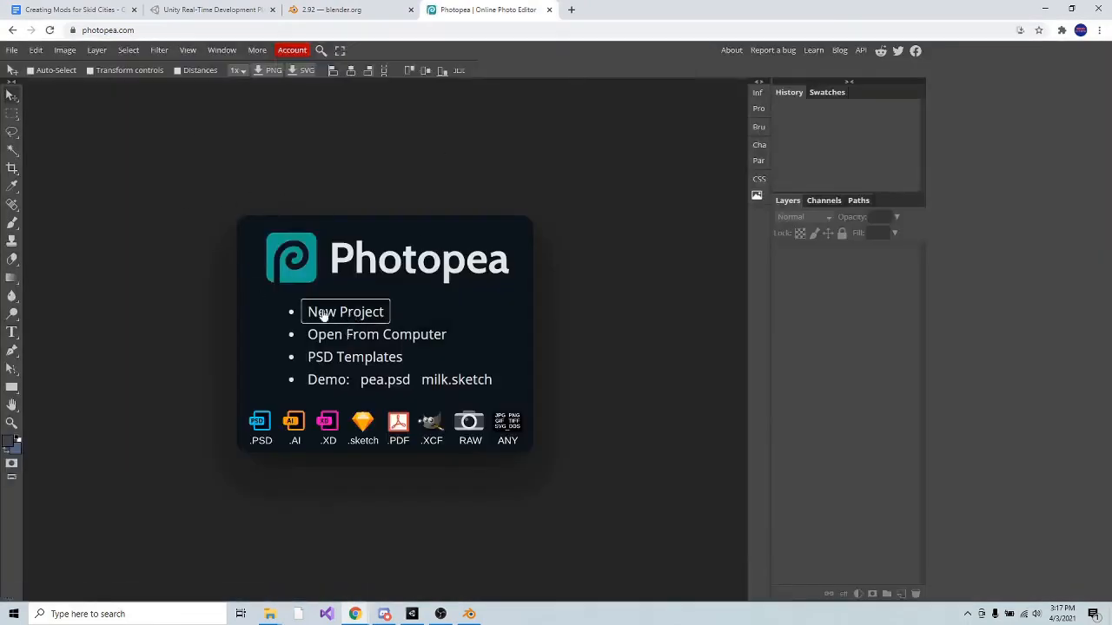
pyautogui.click(323, 314)
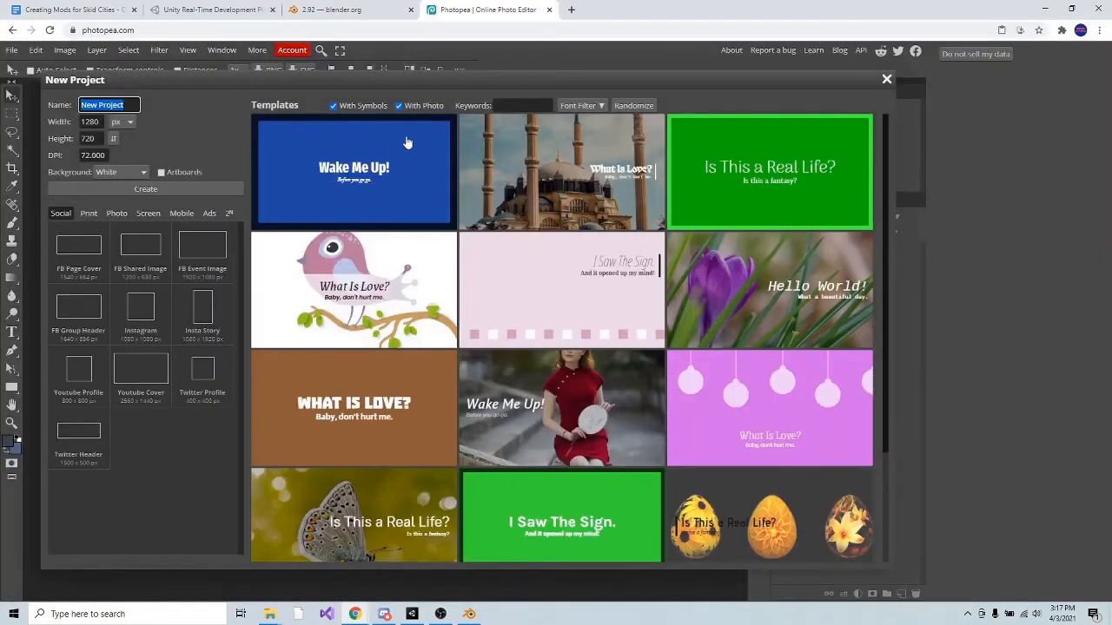
pyautogui.press('Escape')
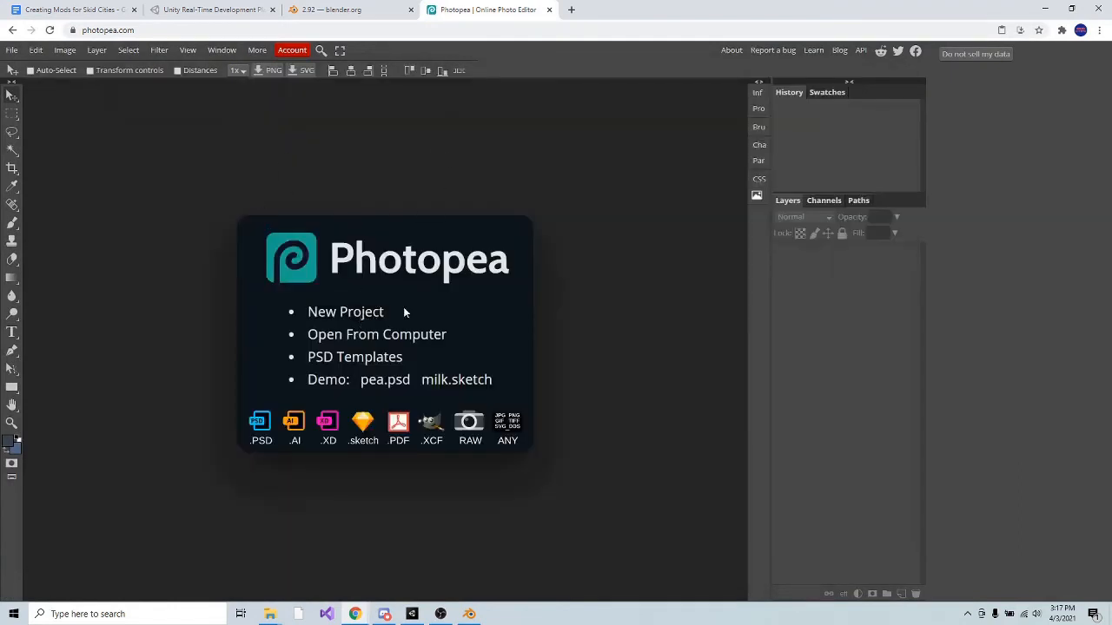
pyautogui.click(413, 613)
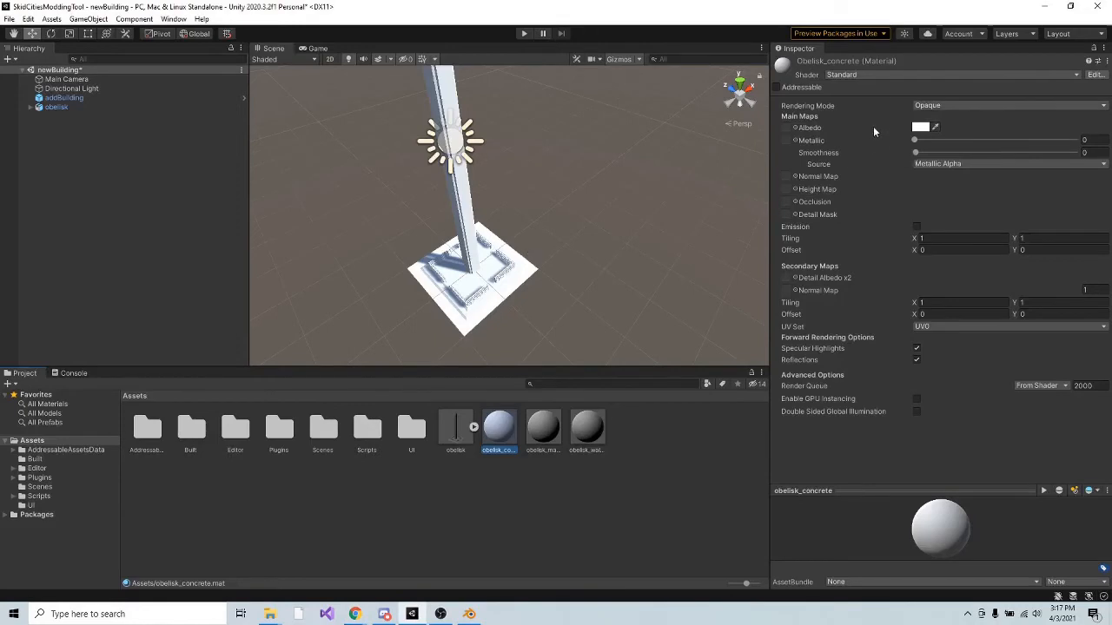
pyautogui.click(536, 480)
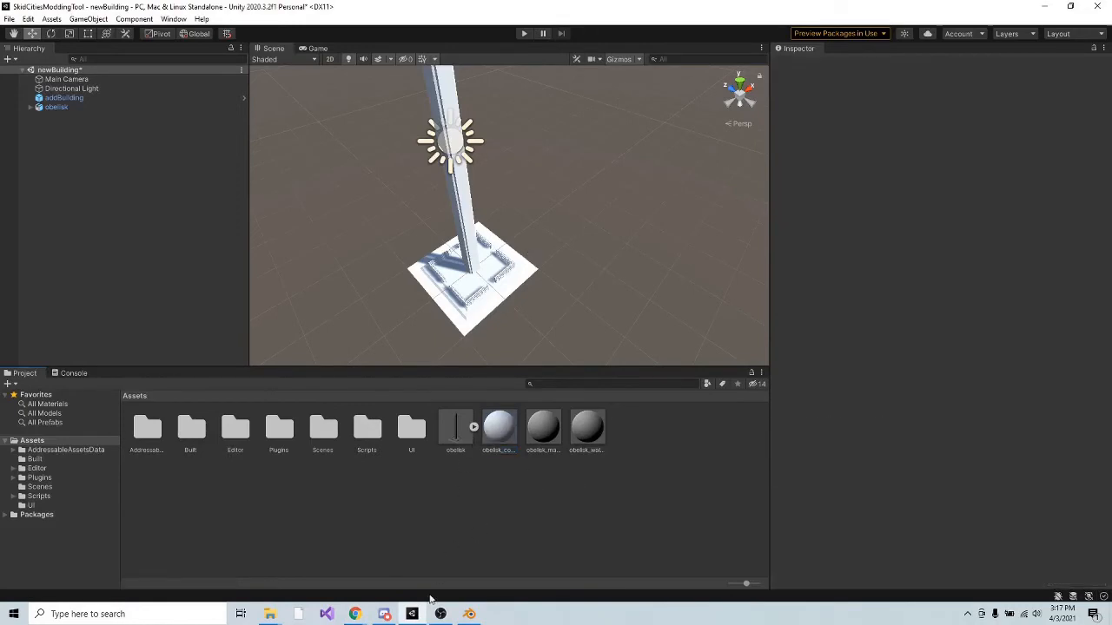
pyautogui.moveTo(355, 615)
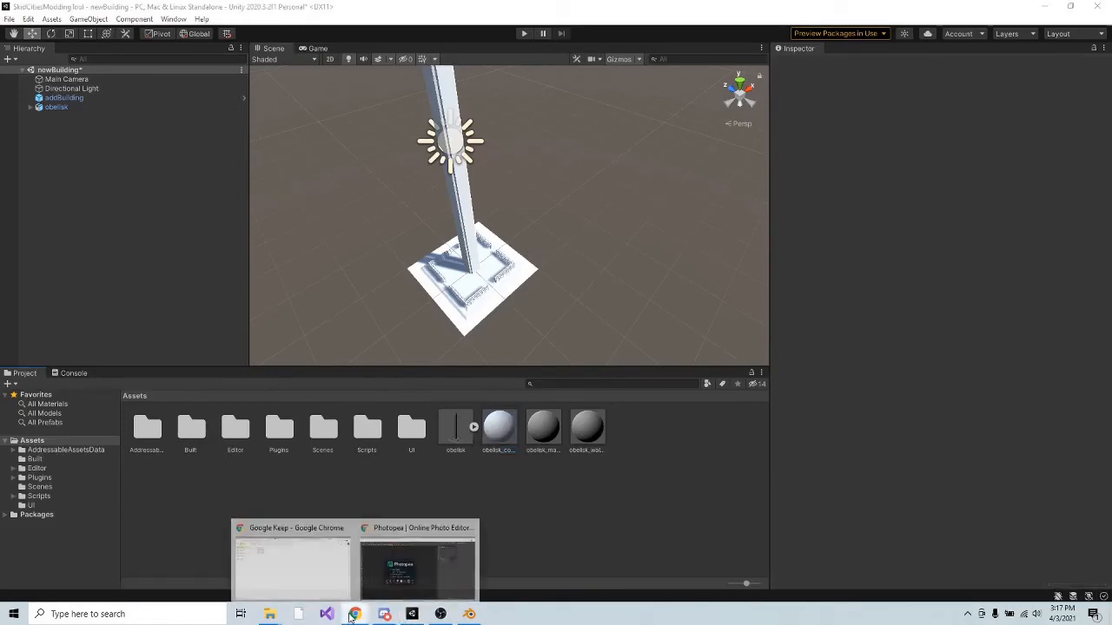
pyautogui.click(401, 573)
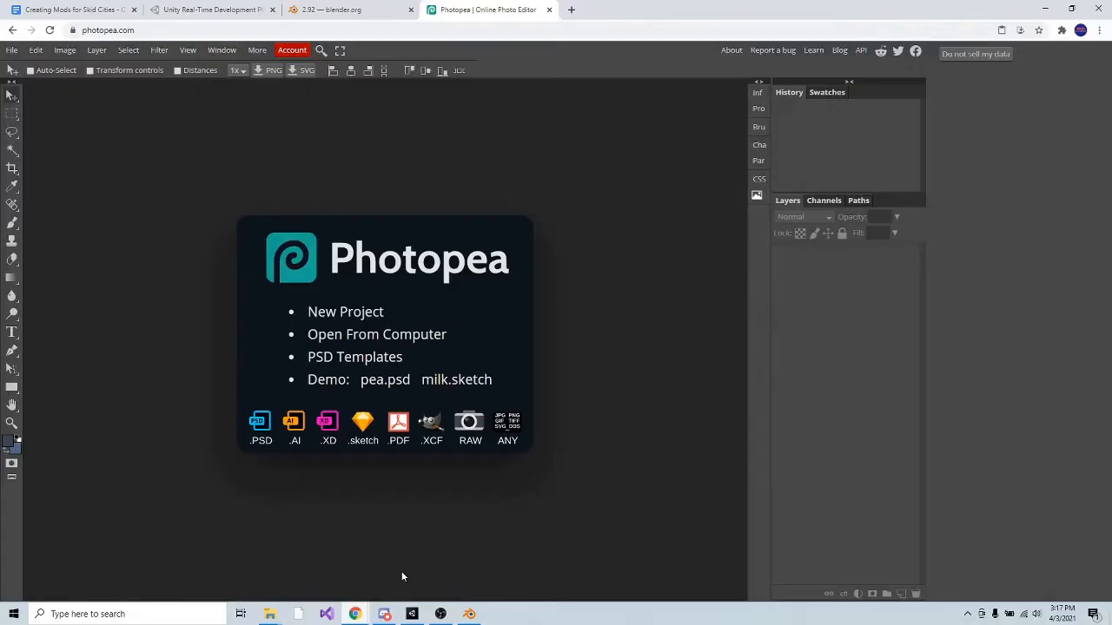
# Create a new Photopea project 400 px wide and 400 px high with a white background.
pyautogui.click(348, 313)
pyautogui.press('Tab')
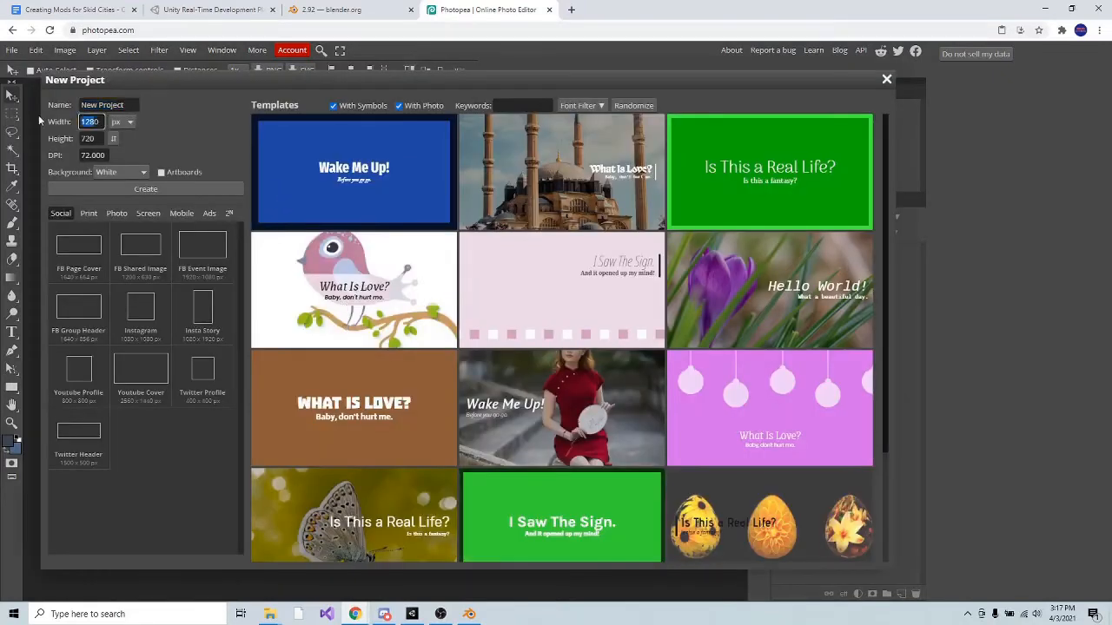
pyautogui.write('400')
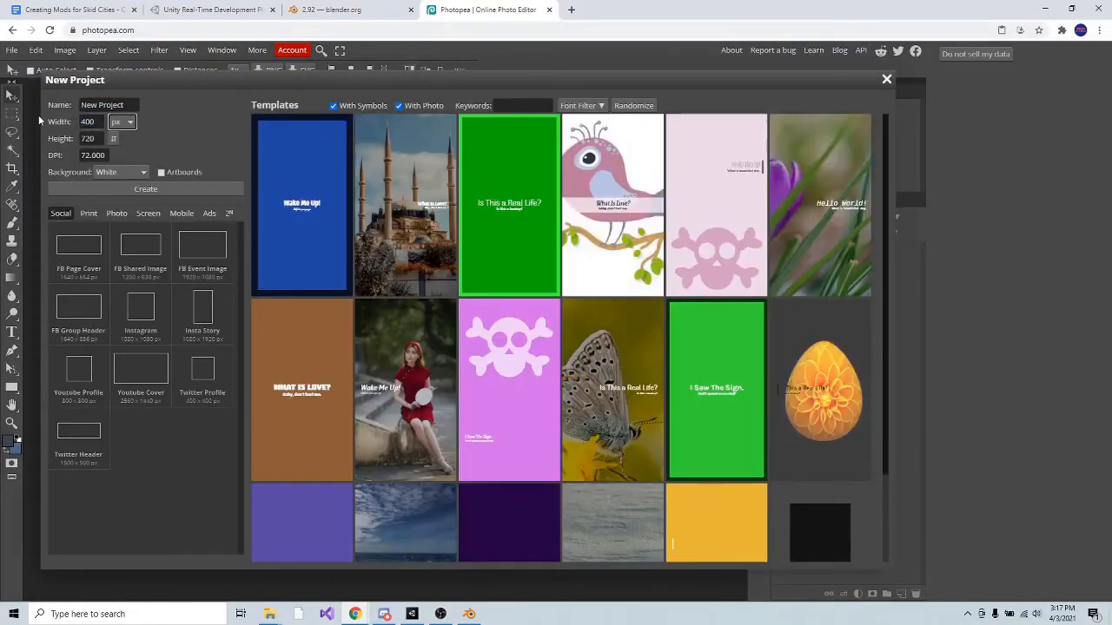
pyautogui.press('Tab')
pyautogui.write('400')
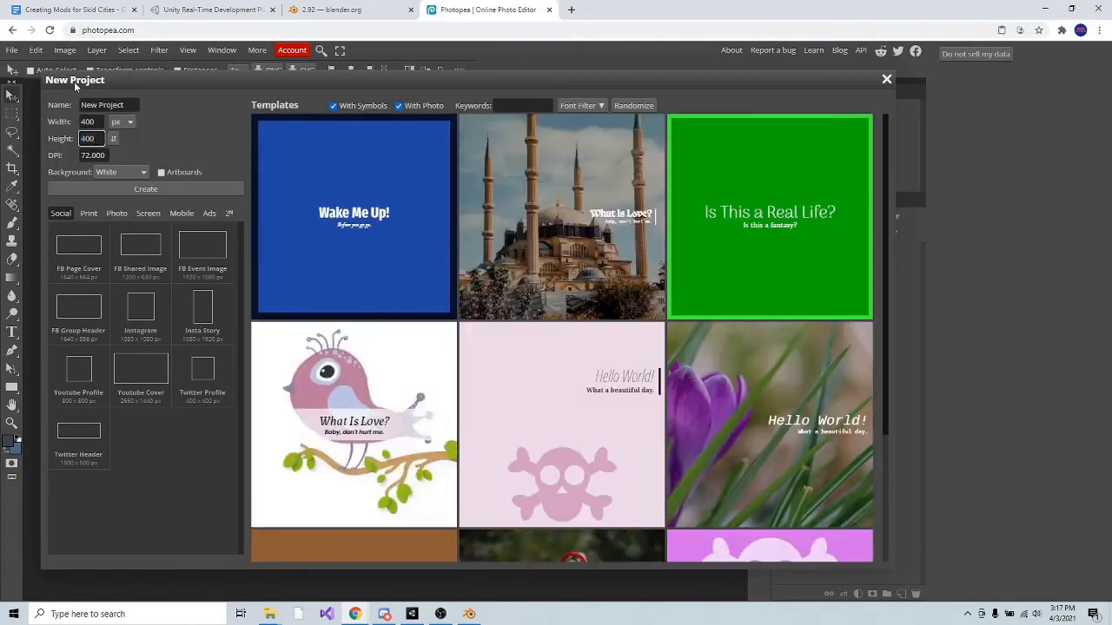
pyautogui.click(157, 189)
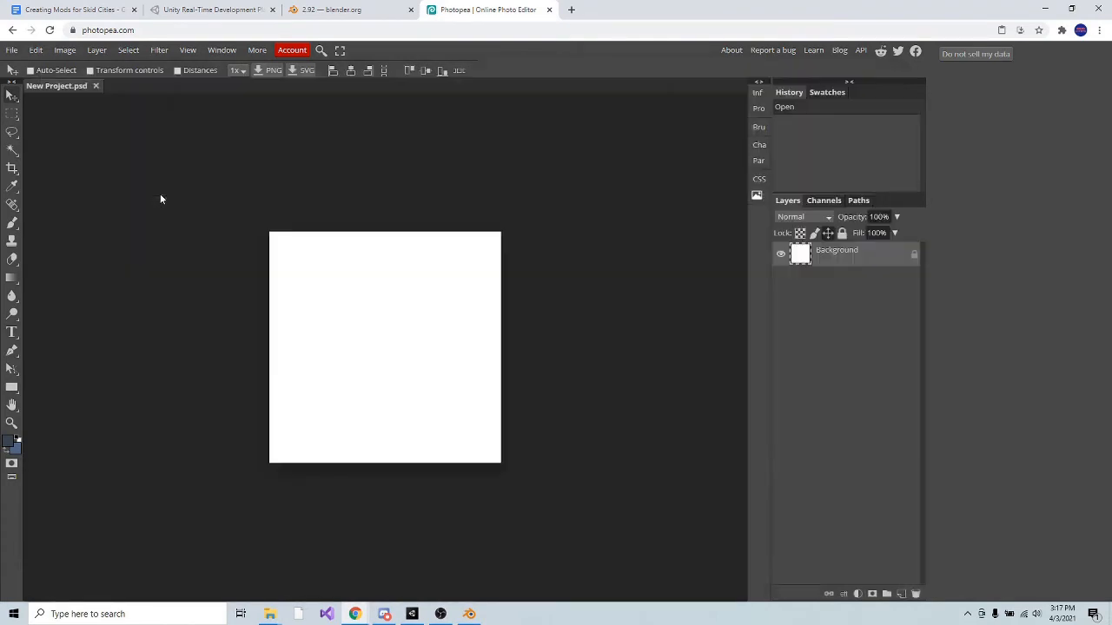
# Create another new project 512 px wide and 512 px high with a white background.
pyautogui.click(12, 50)
pyautogui.click(25, 64)
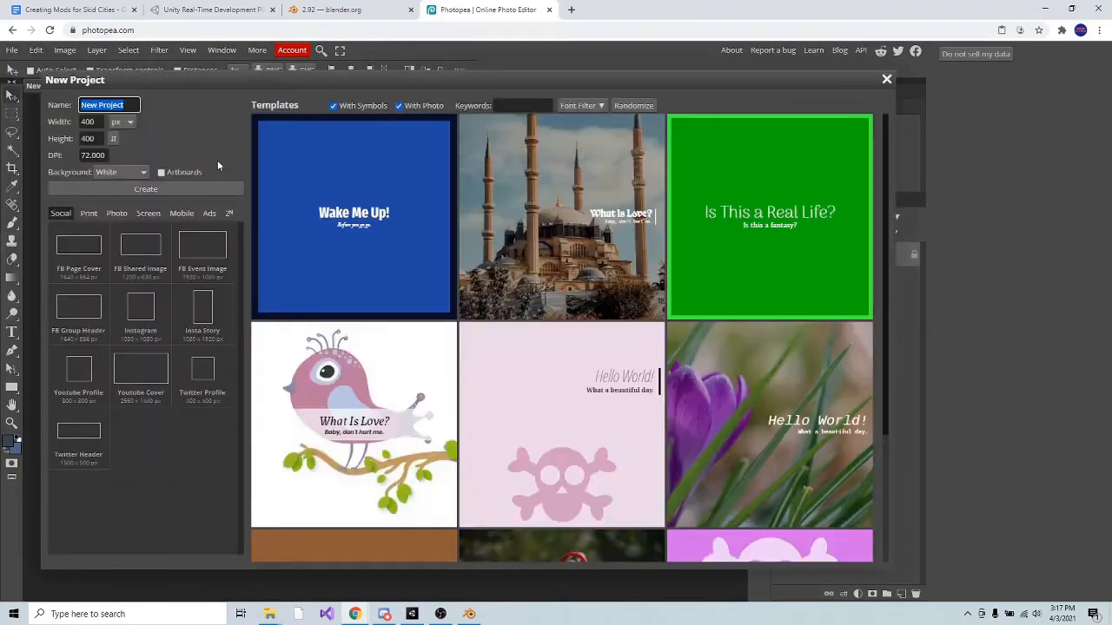
pyautogui.click(99, 122)
pyautogui.write('512')
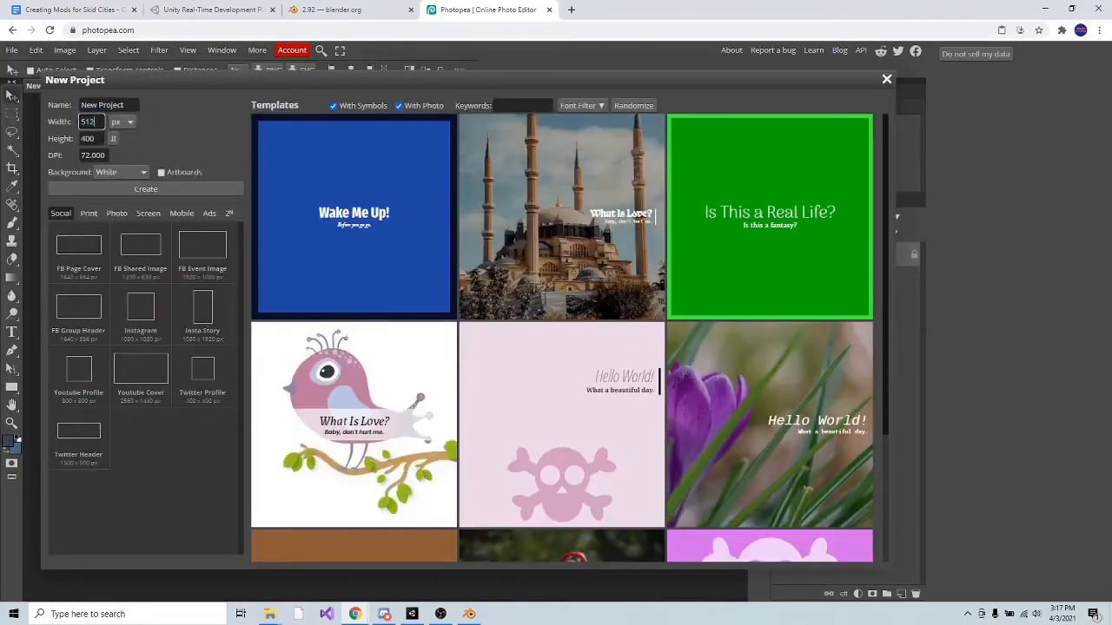
pyautogui.press('Tab')
pyautogui.write('512')
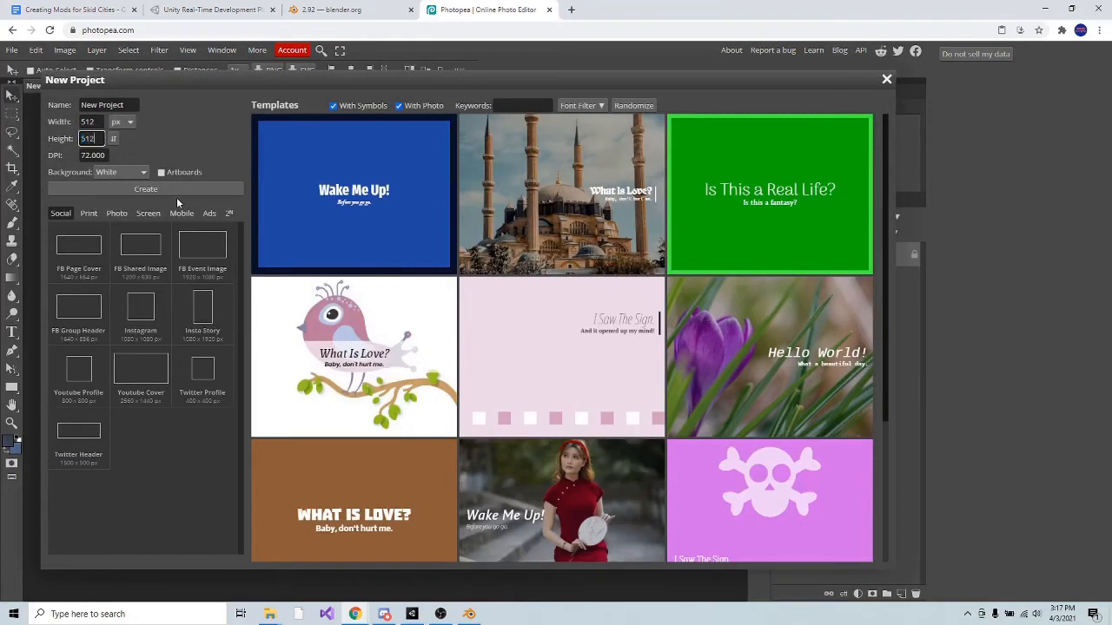
pyautogui.click(178, 193)
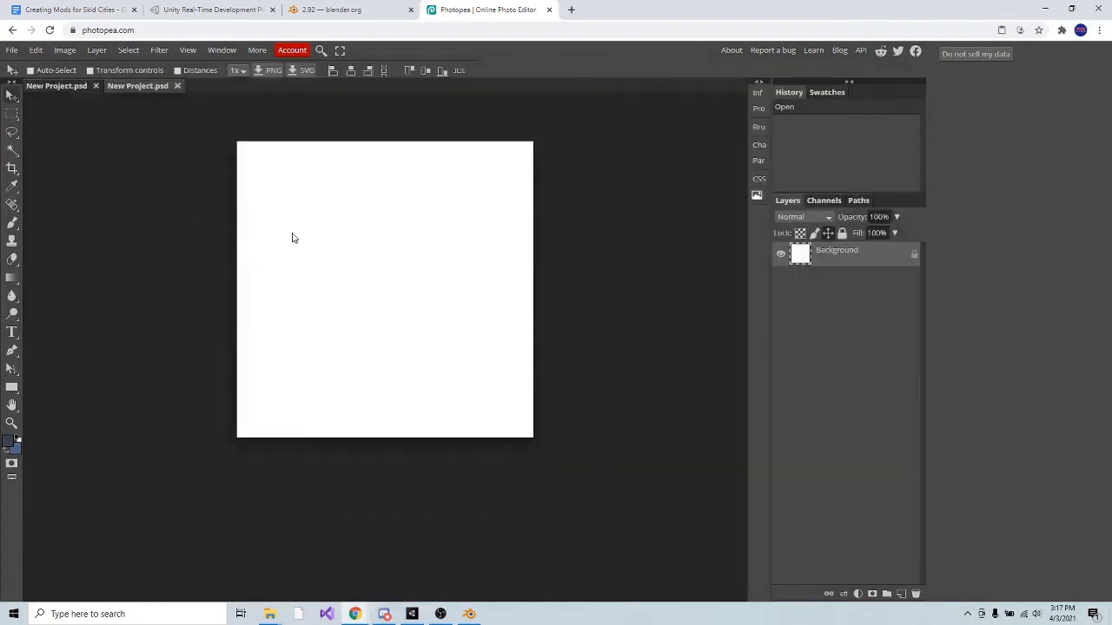
# Fill the 512 px canvas with a diagonal dark-to-light blue linear gradient and paint several freehand dark brush strokes over it.
pyautogui.click(11, 277)
pyautogui.moveTo(285, 224); pyautogui.dragTo(434, 445)
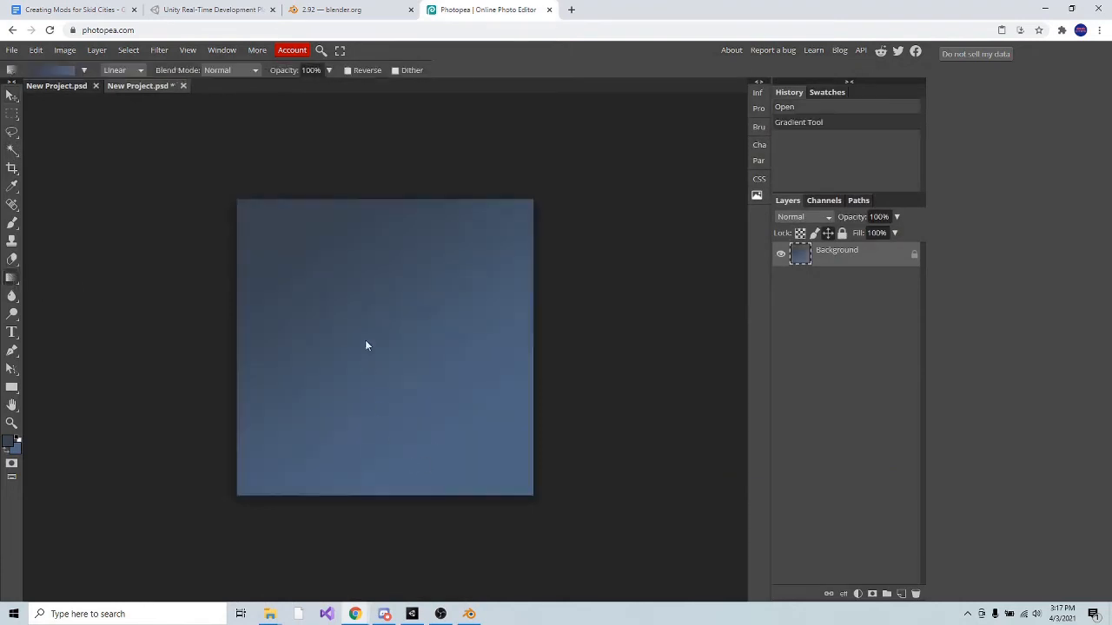
pyautogui.click(22, 261)
pyautogui.click(12, 223)
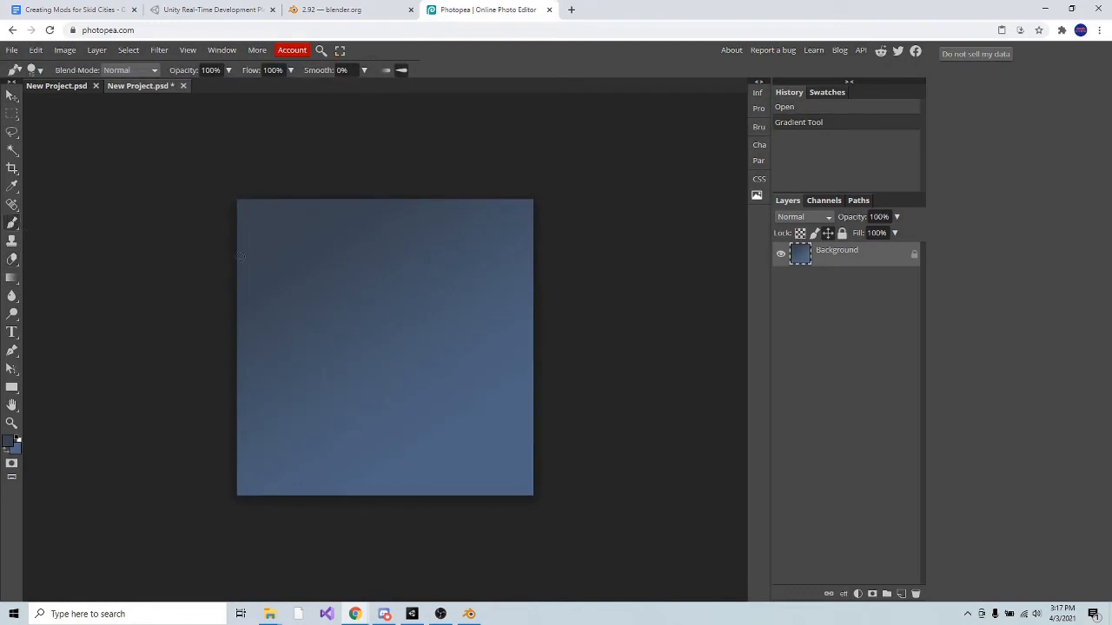
pyautogui.moveTo(351, 236); pyautogui.dragTo(467, 361)
pyautogui.moveTo(511, 312); pyautogui.dragTo(303, 398)
pyautogui.moveTo(323, 314); pyautogui.dragTo(289, 375)
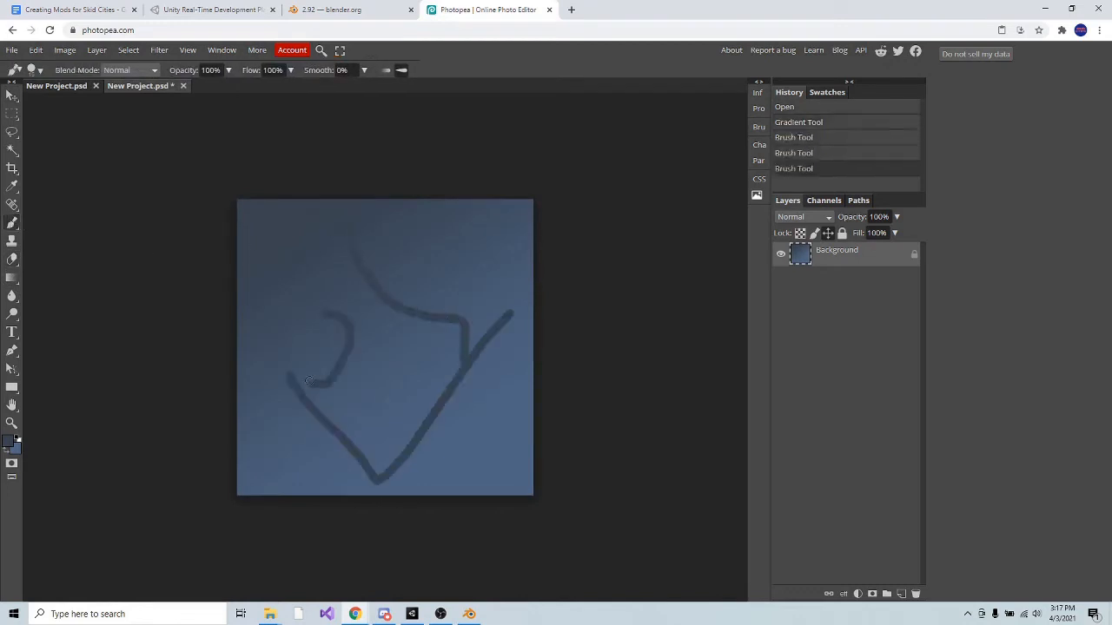
pyautogui.moveTo(350, 297); pyautogui.dragTo(369, 286)
# Export the painted image as a PNG at 512 × 512 px and 100% quality.
pyautogui.click(12, 50)
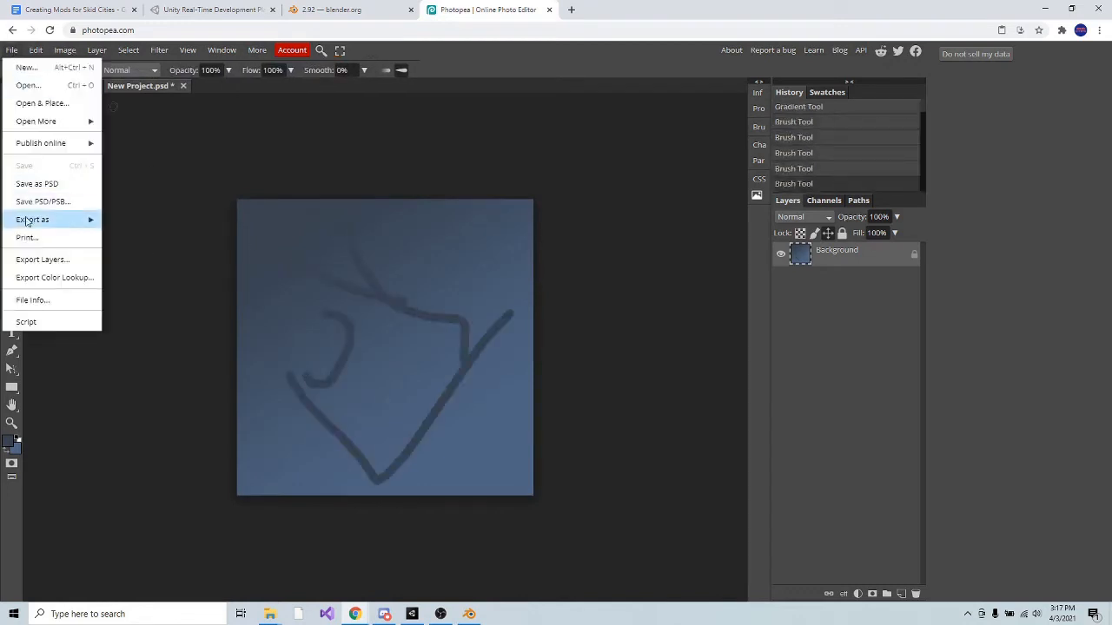
pyautogui.moveTo(35, 220)
pyautogui.click(126, 220)
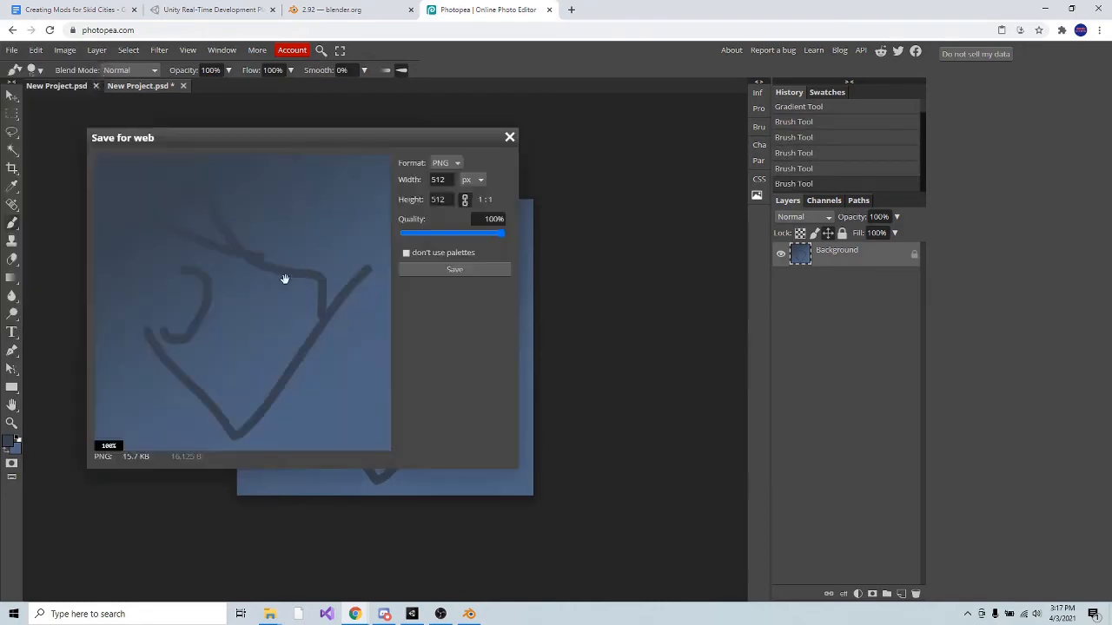
pyautogui.click(452, 270)
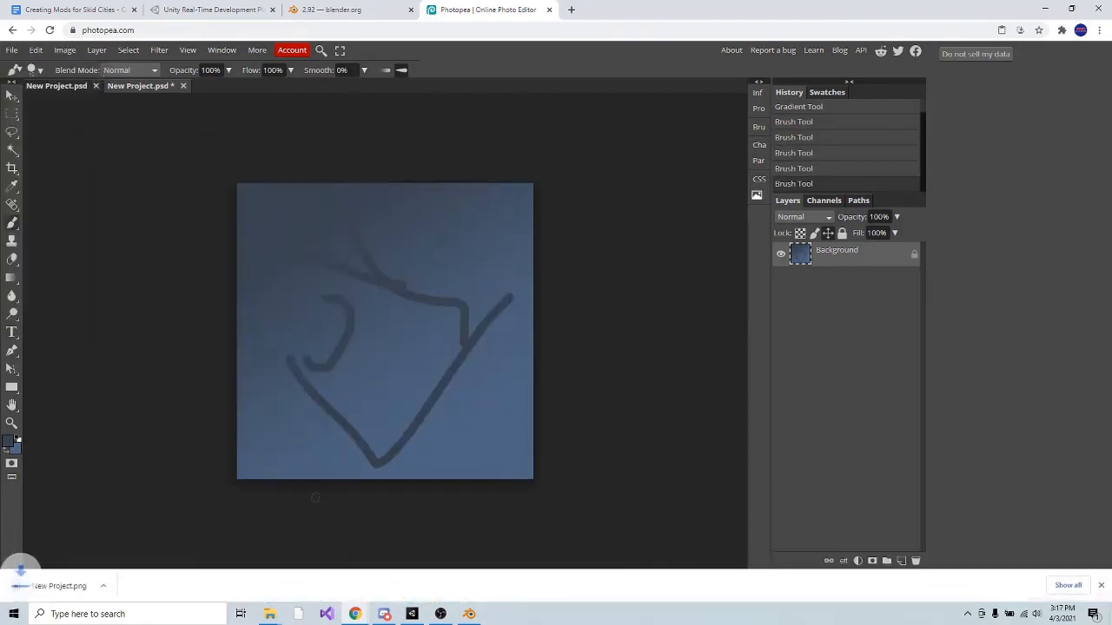
# Import the exported New Project.png from the Downloads folder into the Unity project's Assets folder.
pyautogui.click(123, 587)
pyautogui.click(184, 544)
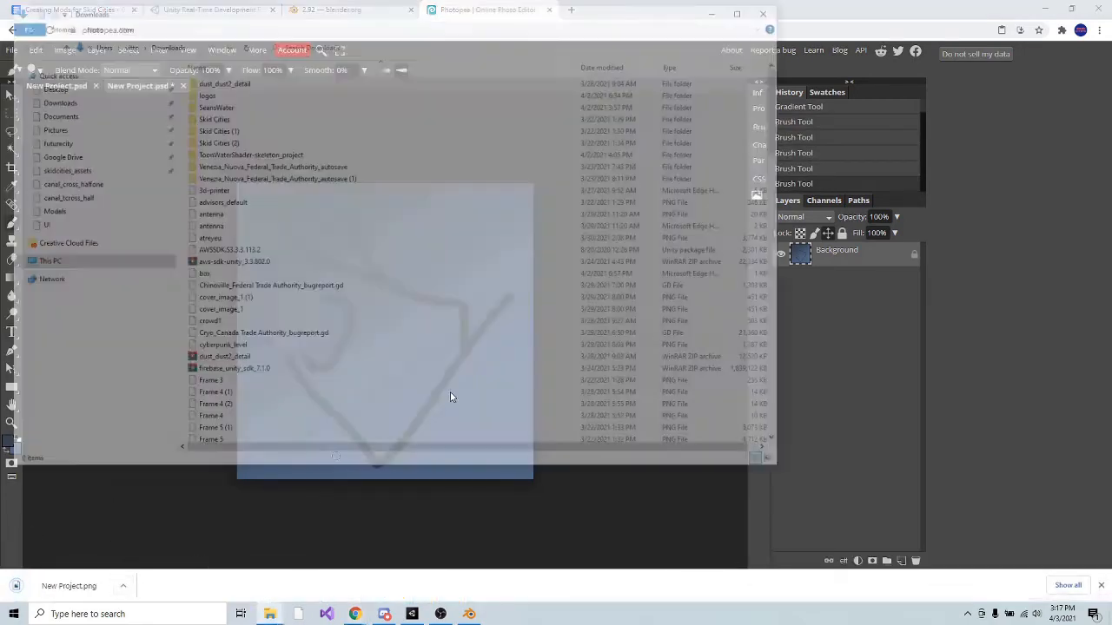
pyautogui.moveTo(239, 447); pyautogui.dragTo(482, 496)
pyautogui.click(464, 419)
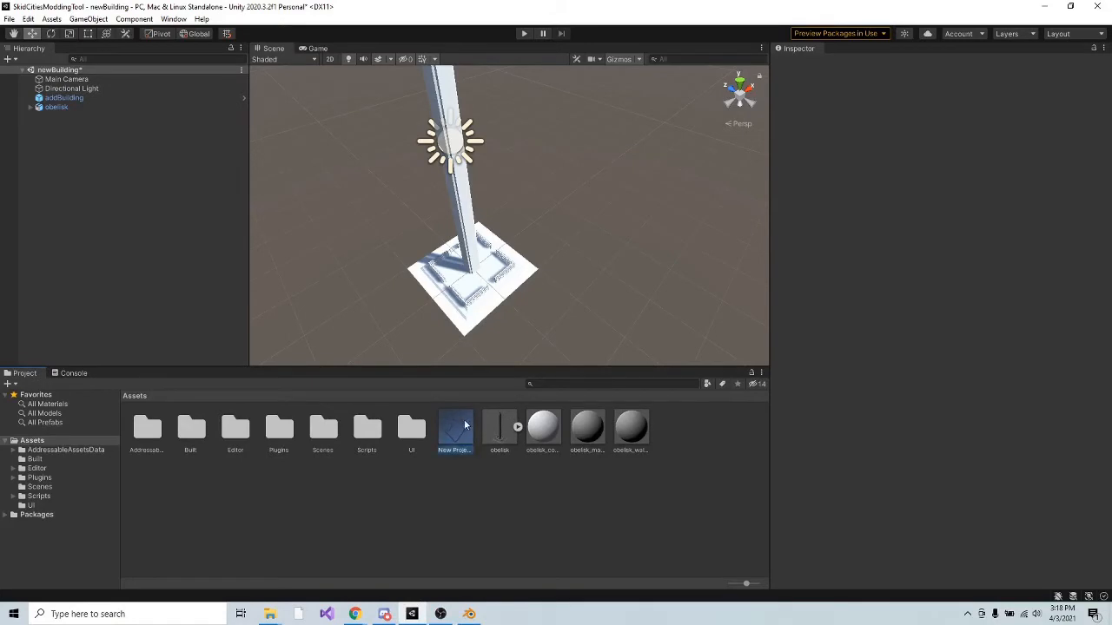
# Assign the New Project texture as the albedo map of the obelisk_concrete material and check it on the base.
pyautogui.click(543, 426)
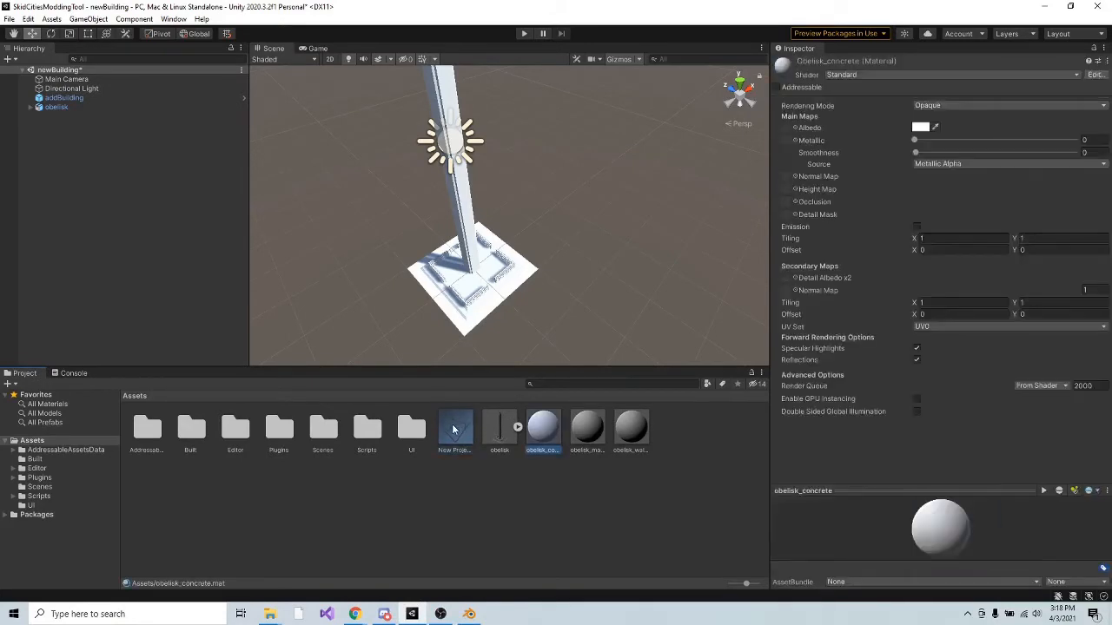
pyautogui.moveTo(453, 428); pyautogui.dragTo(787, 127)
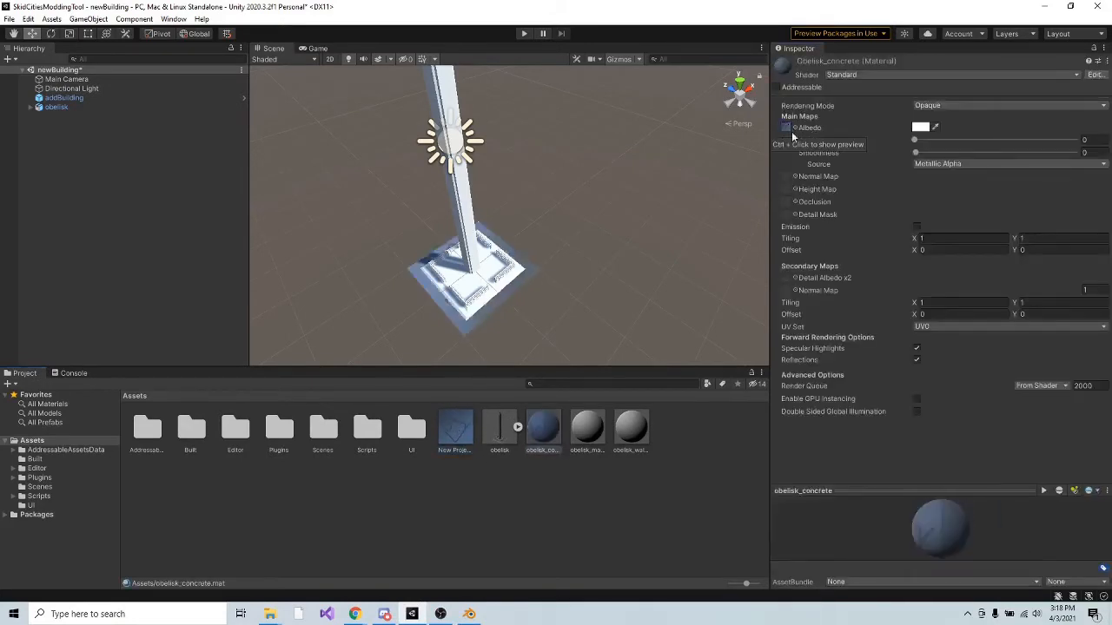
pyautogui.scroll(5, 489, 319)
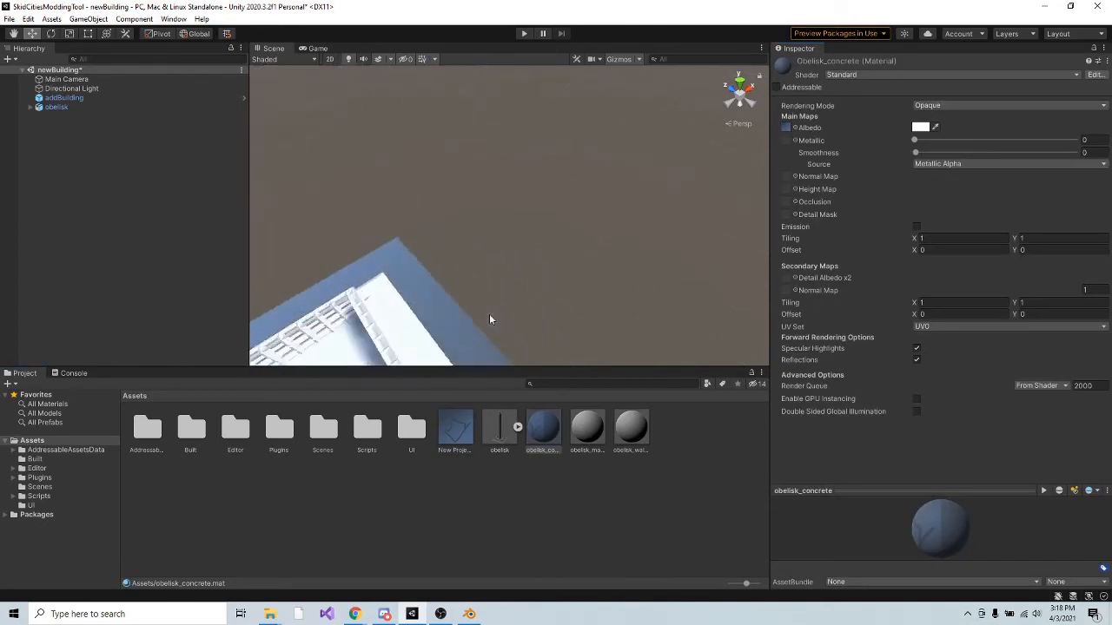
pyautogui.scroll(-5, 489, 319)
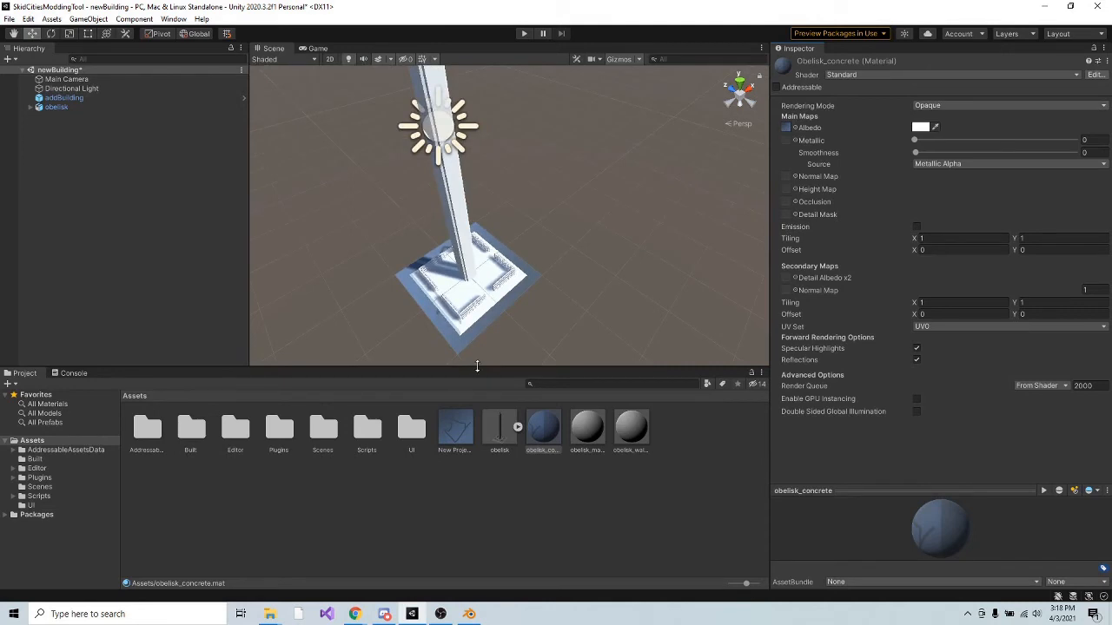
pyautogui.scroll(-2, 460, 256)
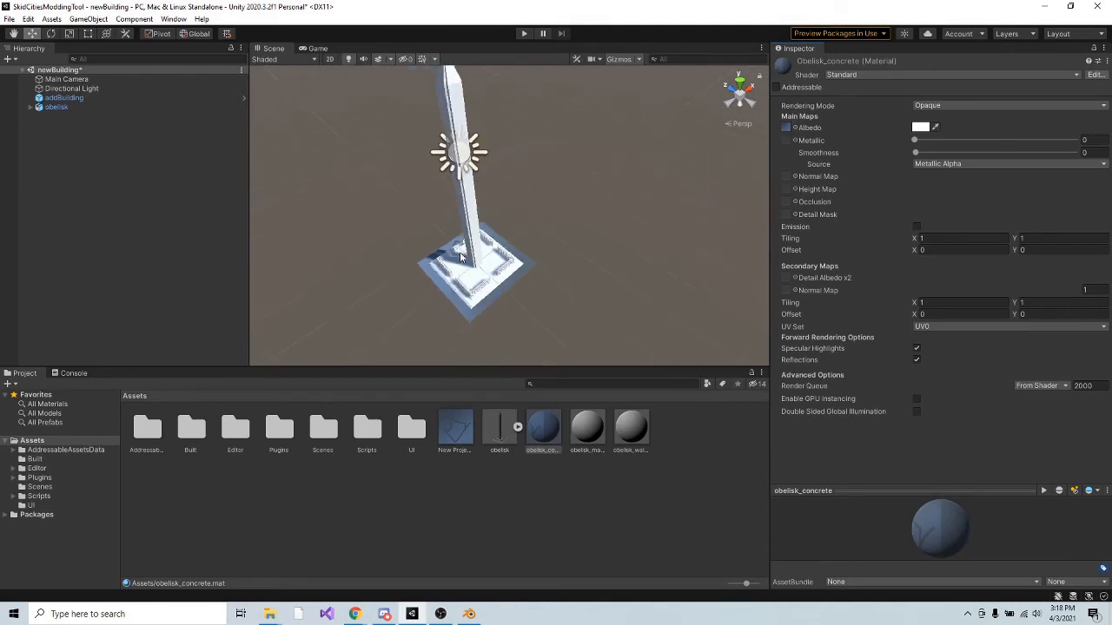
pyautogui.scroll(2, 460, 257)
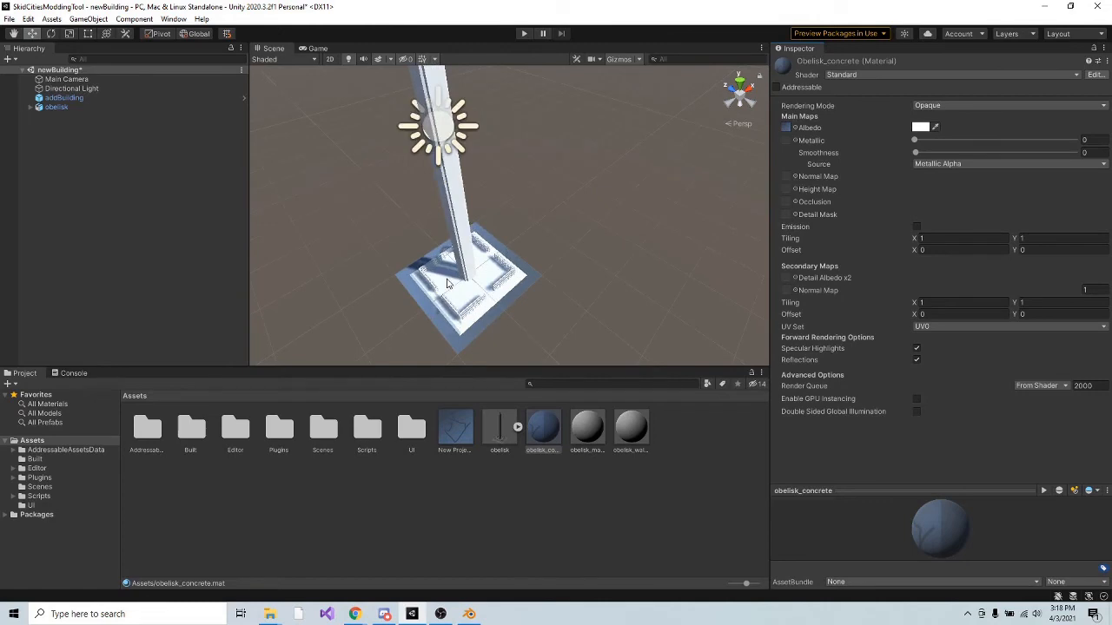
# Switch to Substance Painter and browse to the skidcities assets folder for the new project's mesh file.
pyautogui.press('super')
pyautogui.write('sub')
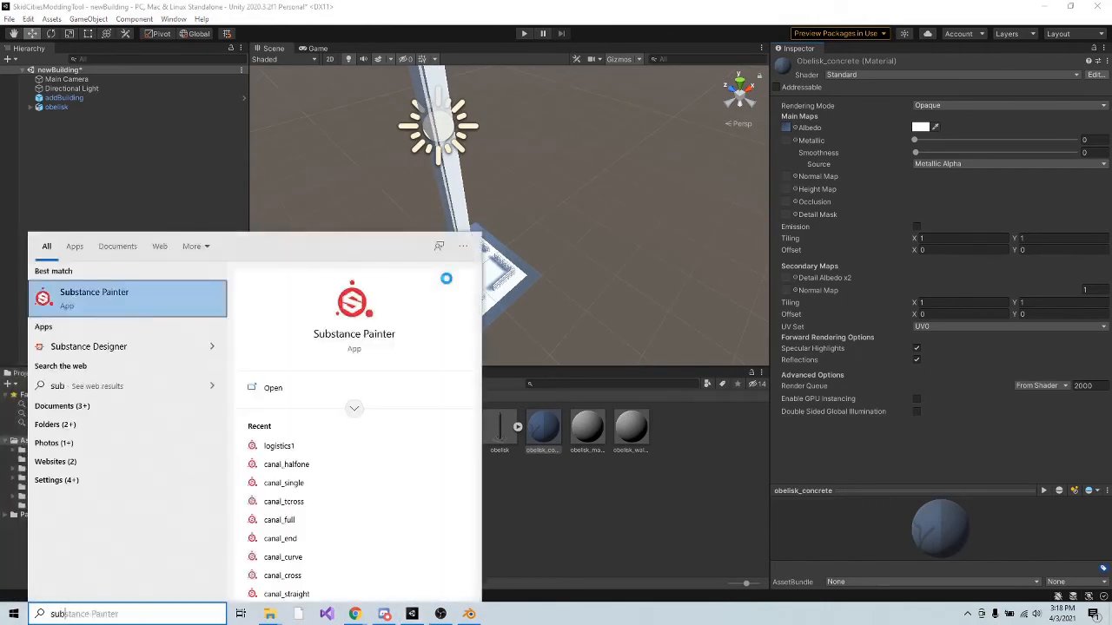
pyautogui.press('Return')
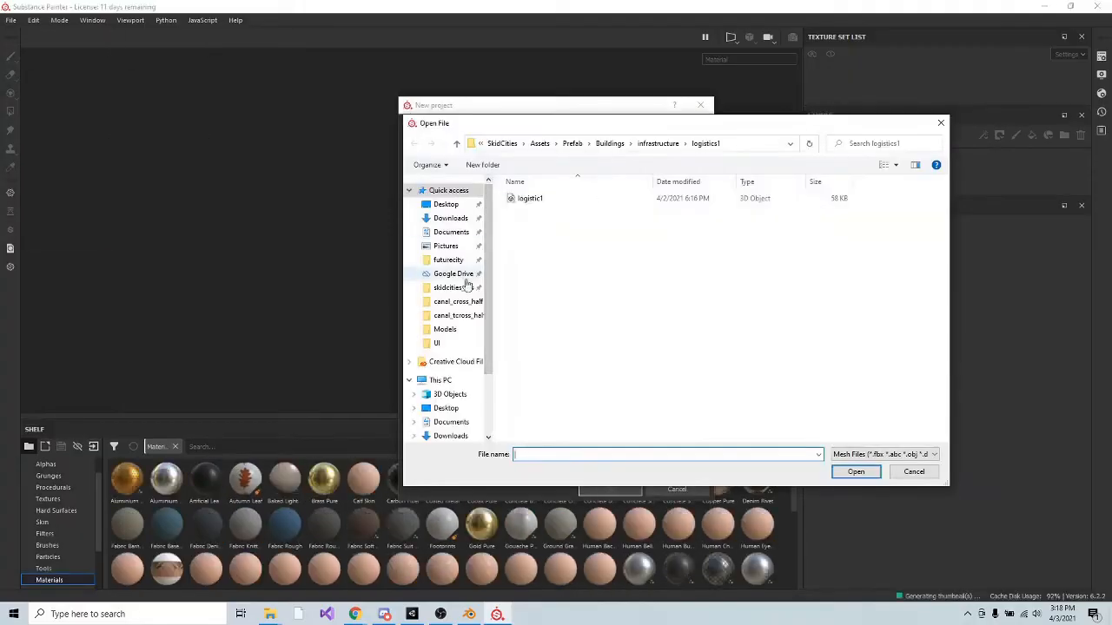
pyautogui.click(449, 287)
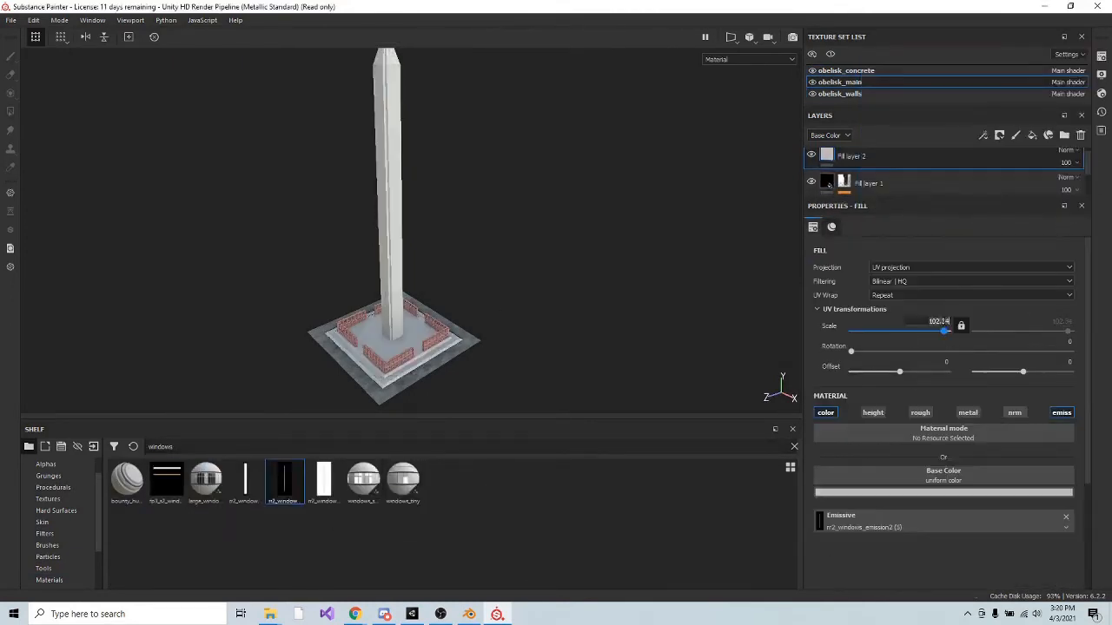
# Apply the rr2_windows_emission2 texture to Fill layer 2 in the windows folder and enable the layer's color channel.
pyautogui.moveTo(283, 480); pyautogui.dragTo(873, 161)
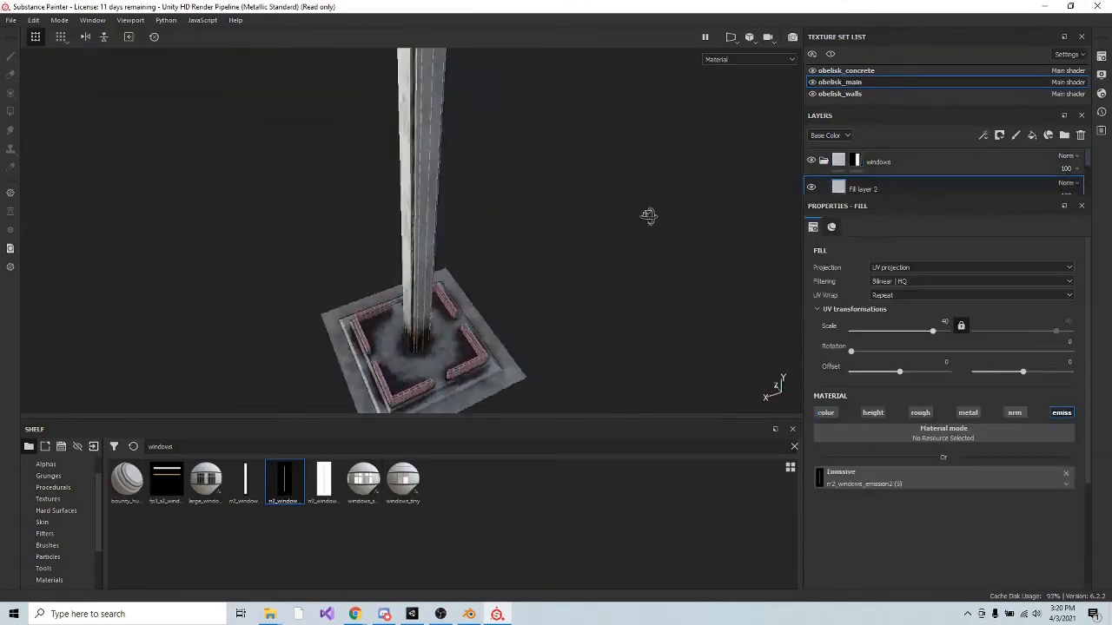
pyautogui.click(834, 413)
pyautogui.click(823, 160)
pyautogui.click(824, 161)
# Duplicate the windows layer folder of obelisk_main and rename the copy palace.
pyautogui.click(886, 163)
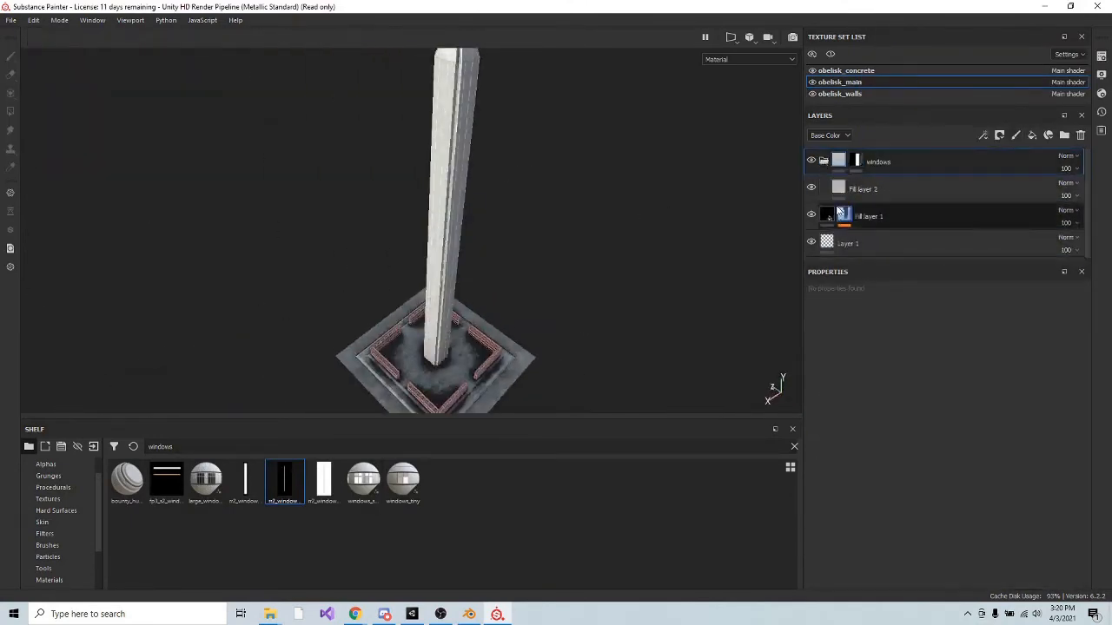
pyautogui.hotkey('ctrl', 'd')
pyautogui.doubleClick(879, 162)
pyautogui.write('pplace')
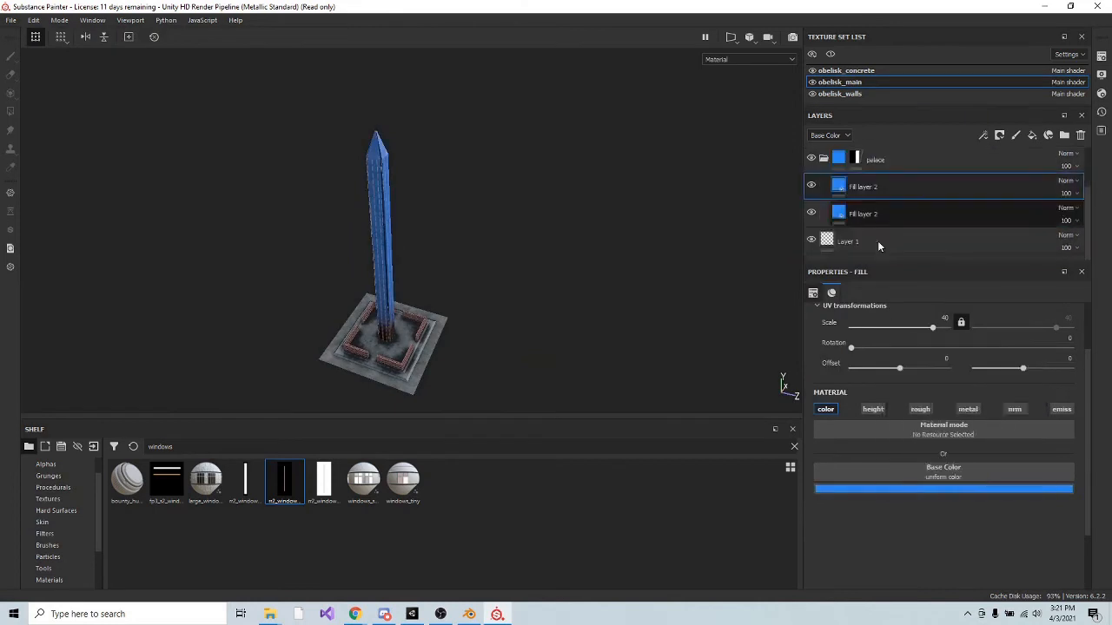
# Mask the upper fill layer in the palace folder and save the project as obelisk.
pyautogui.rightClick(888, 228)
pyautogui.click(932, 365)
pyautogui.click(943, 352)
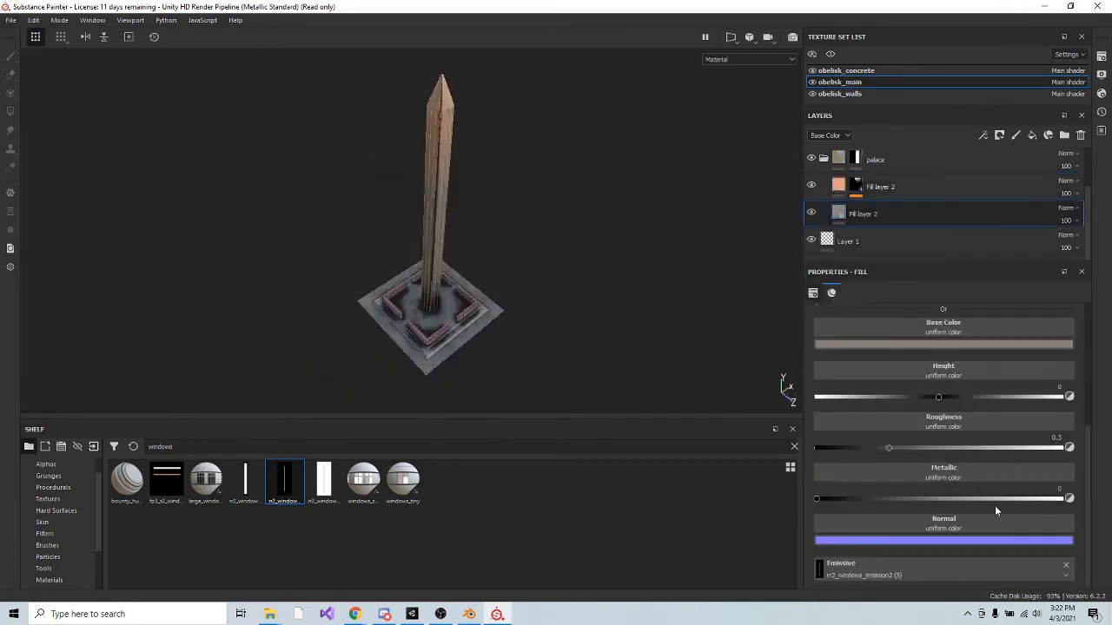
pyautogui.hotkey('ctrl', 's')
pyautogui.click(454, 369)
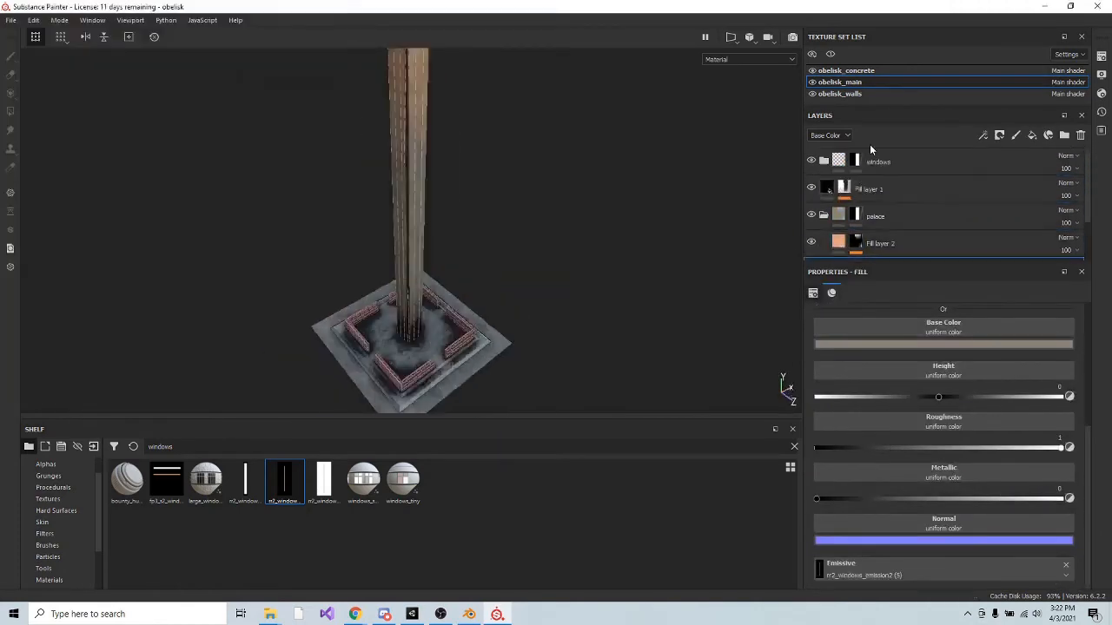
# Turn the copied palace folder into a base folder with a Levels effect on its mask and a brownish-yellow fill layer.
pyautogui.rightClick(874, 211)
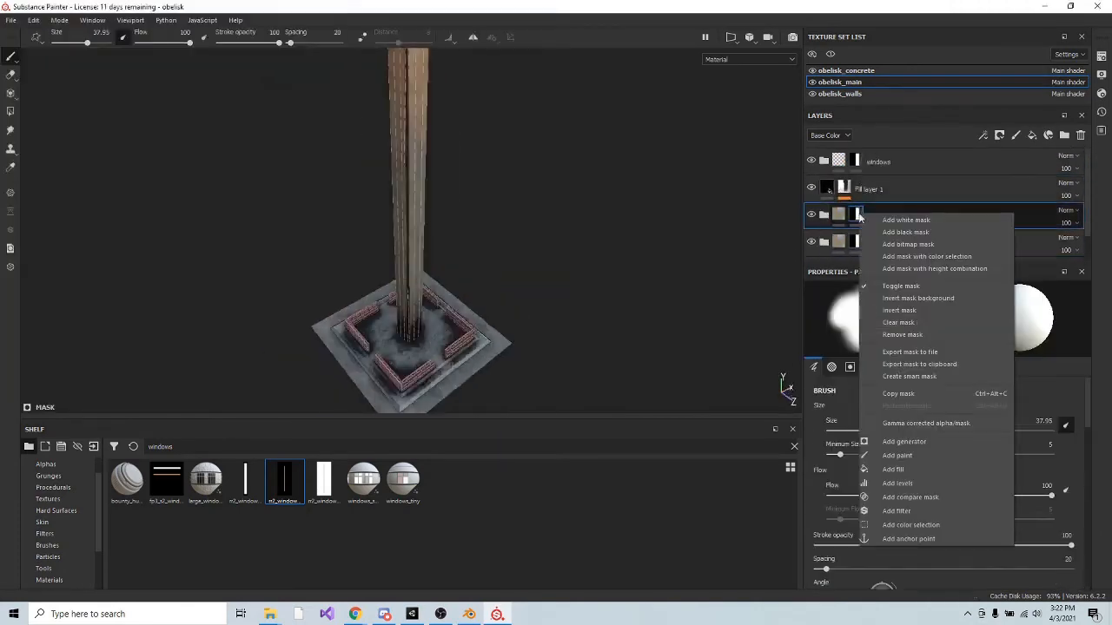
pyautogui.click(878, 218)
pyautogui.scroll(1, 873, 209)
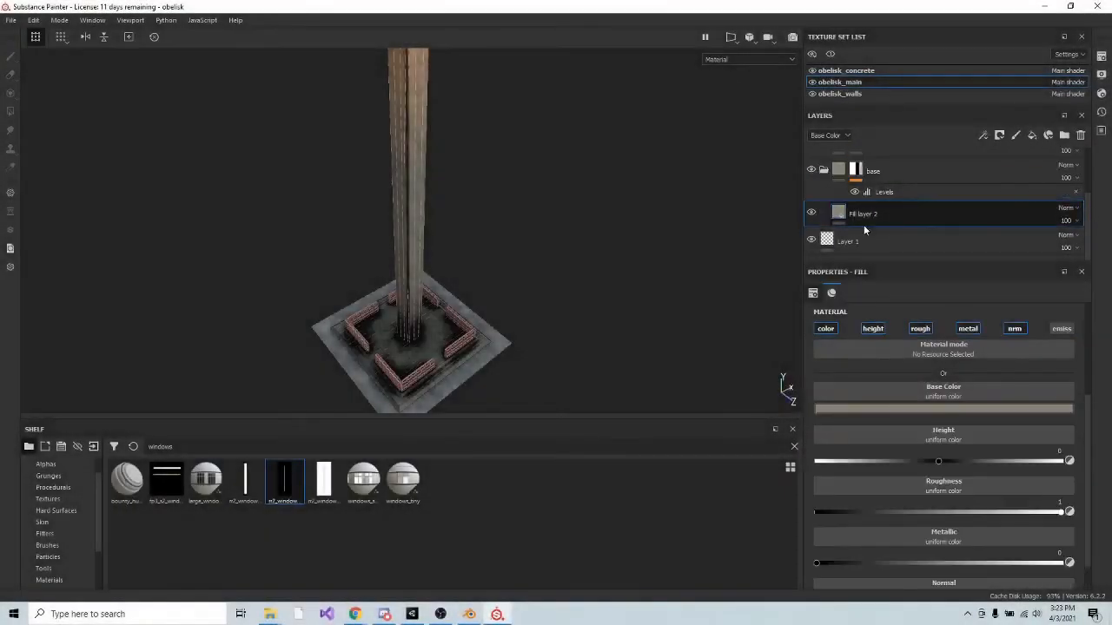
pyautogui.click(900, 408)
pyautogui.click(926, 479)
# Inspect the textured obelisk and its base from several angles and distances.
pyautogui.scroll(-10, 435, 261)
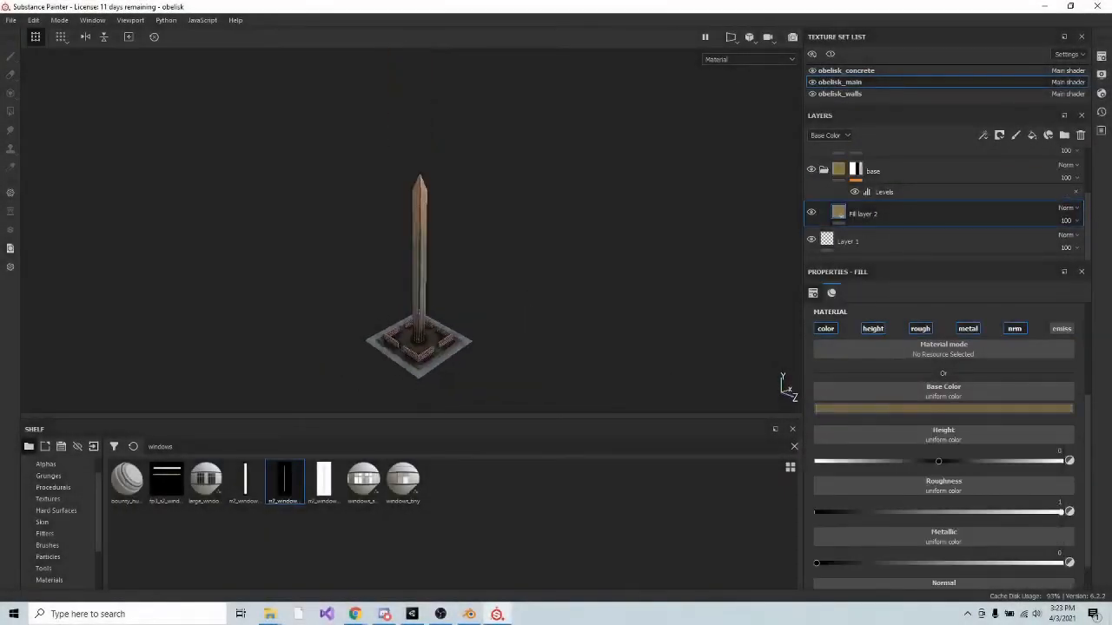
pyautogui.keyDown('alt'); pyautogui.moveTo(496, 313); pyautogui.dragTo(457, 327); pyautogui.keyUp('alt')
pyautogui.scroll(4, 450, 328)
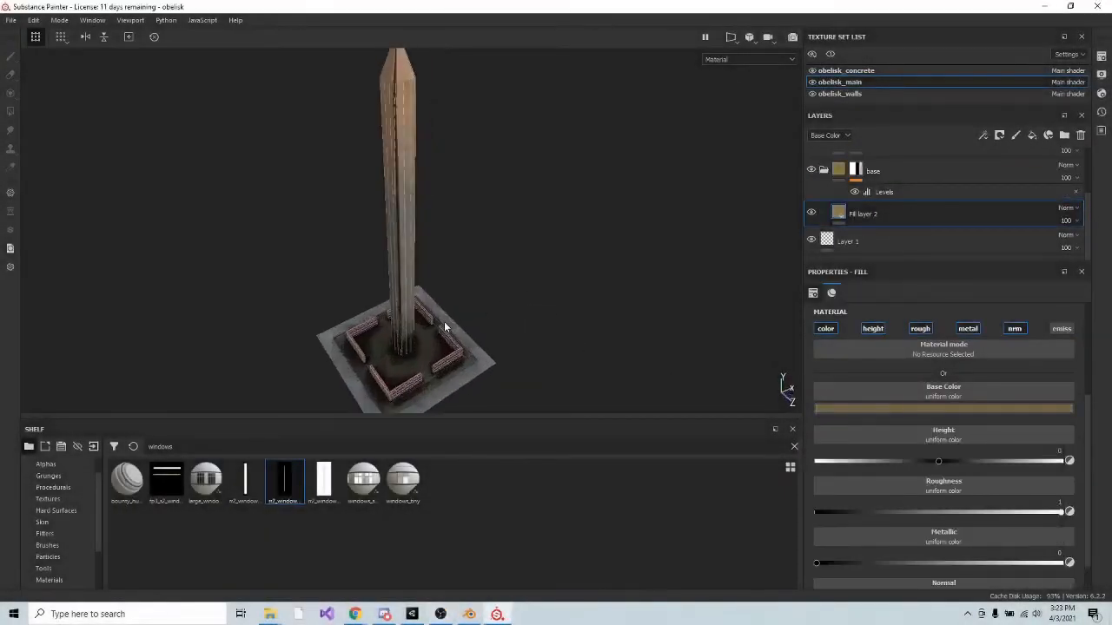
pyautogui.keyDown('alt'); pyautogui.moveTo(447, 325); pyautogui.dragTo(496, 294, button='middle'); pyautogui.keyUp('alt')
pyautogui.keyDown('alt'); pyautogui.moveTo(503, 269); pyautogui.dragTo(542, 248); pyautogui.keyUp('alt')
pyautogui.keyDown('alt'); pyautogui.moveTo(468, 318); pyautogui.dragTo(467, 318, button='middle'); pyautogui.keyUp('alt')
pyautogui.keyDown('alt'); pyautogui.moveTo(525, 215); pyautogui.dragTo(550, 222); pyautogui.keyUp('alt')
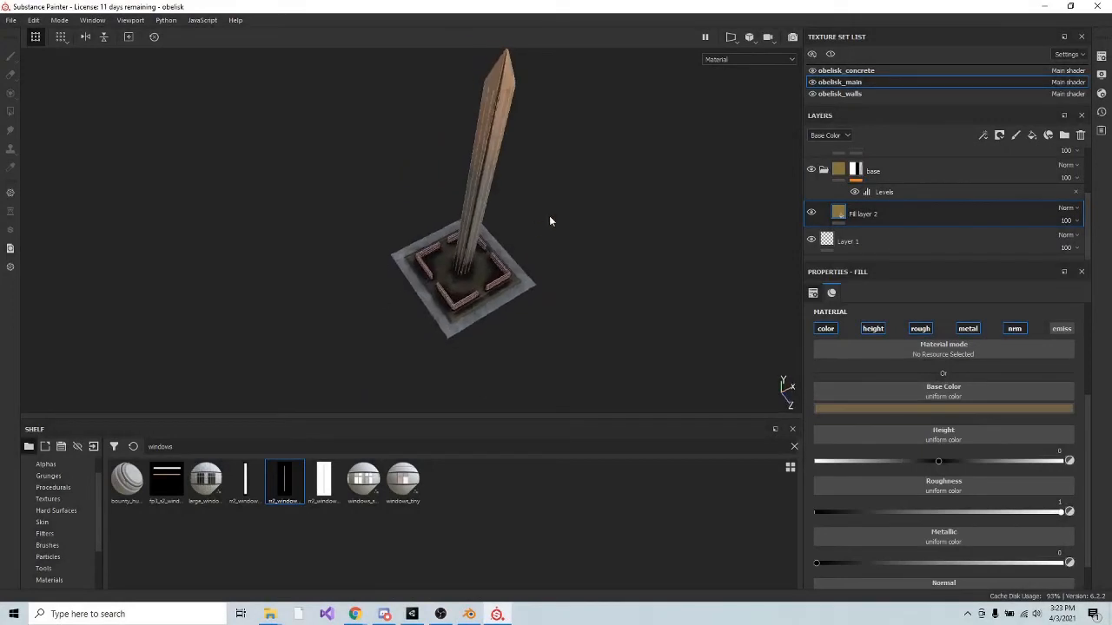
pyautogui.keyDown('alt'); pyautogui.moveTo(550, 222); pyautogui.dragTo(489, 263, button='middle'); pyautogui.keyUp('alt')
pyautogui.keyDown('alt'); pyautogui.moveTo(489, 264); pyautogui.dragTo(513, 240); pyautogui.keyUp('alt')
# Export all three texture sets as 8-bit PNG albedo, metallic, normal, emission and occlusion maps into the SkidCitiesModdingTool Assets folder.
pyautogui.click(12, 20)
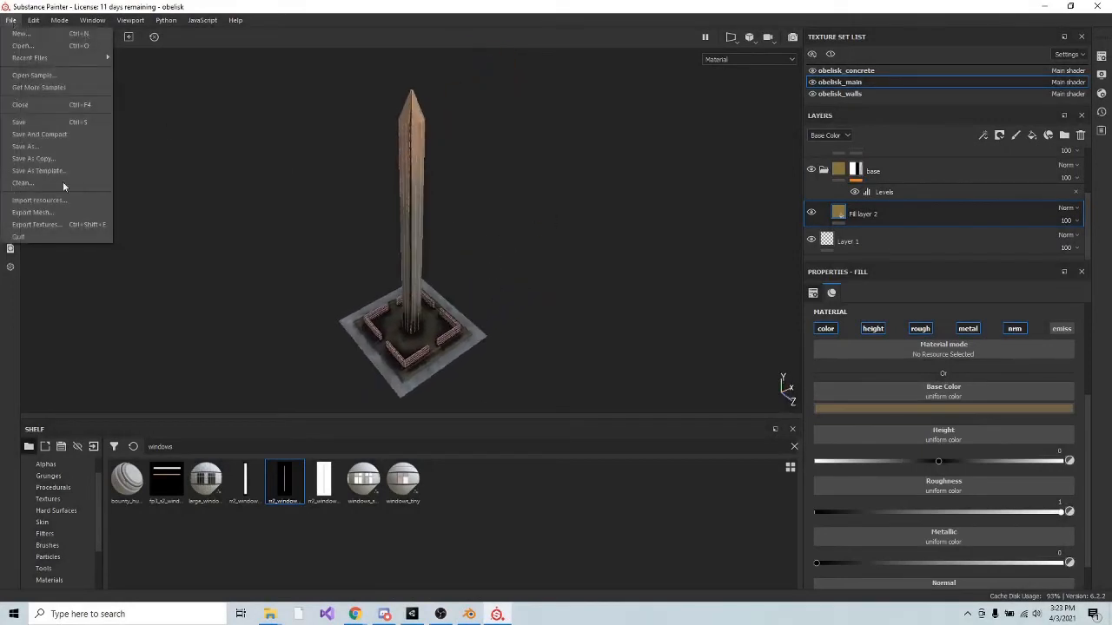
pyautogui.click(75, 223)
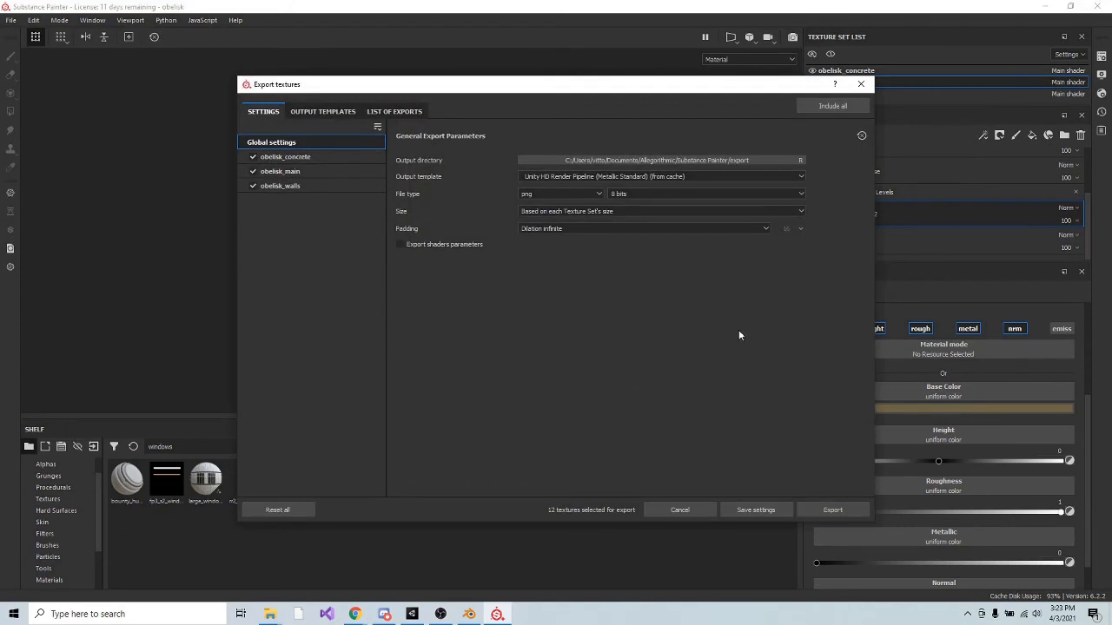
pyautogui.click(660, 160)
pyautogui.doubleClick(369, 206)
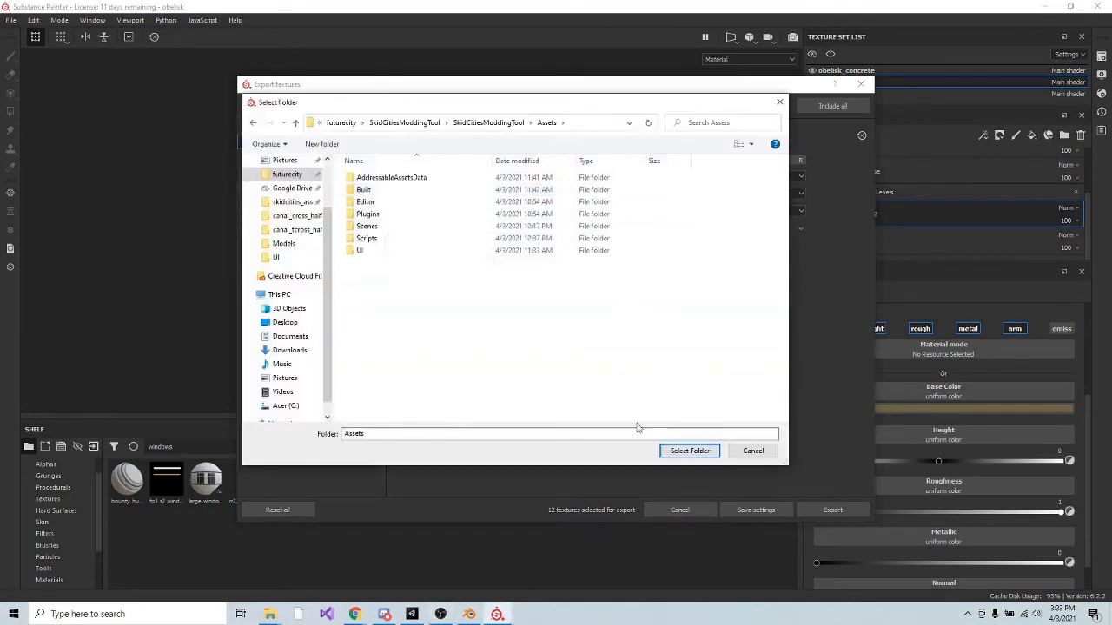
pyautogui.click(687, 449)
pyautogui.click(661, 176)
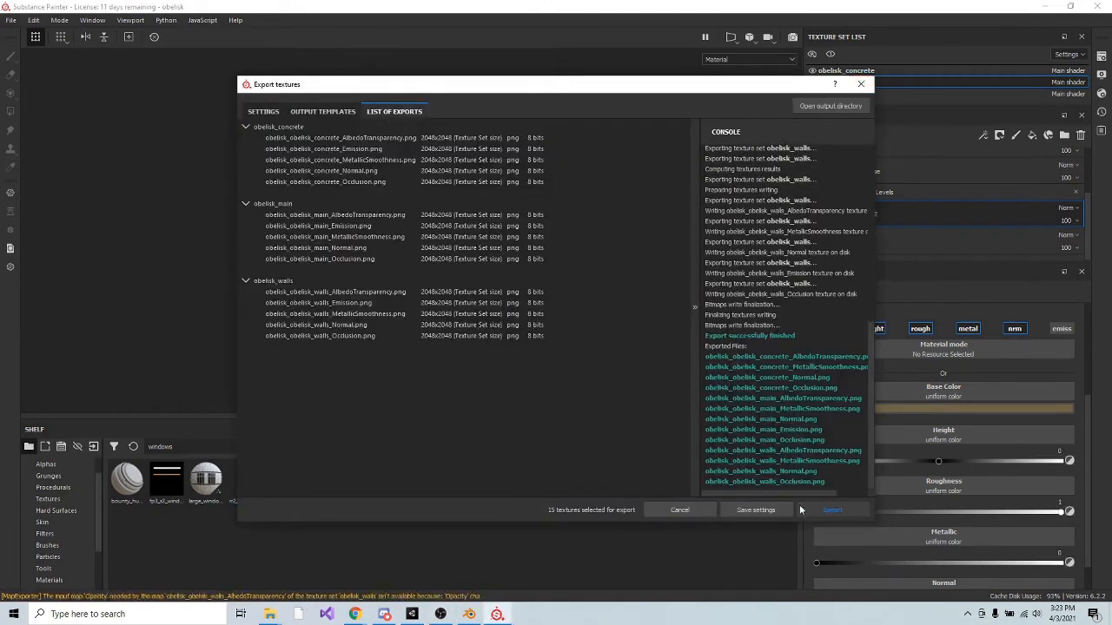
pyautogui.click(799, 506)
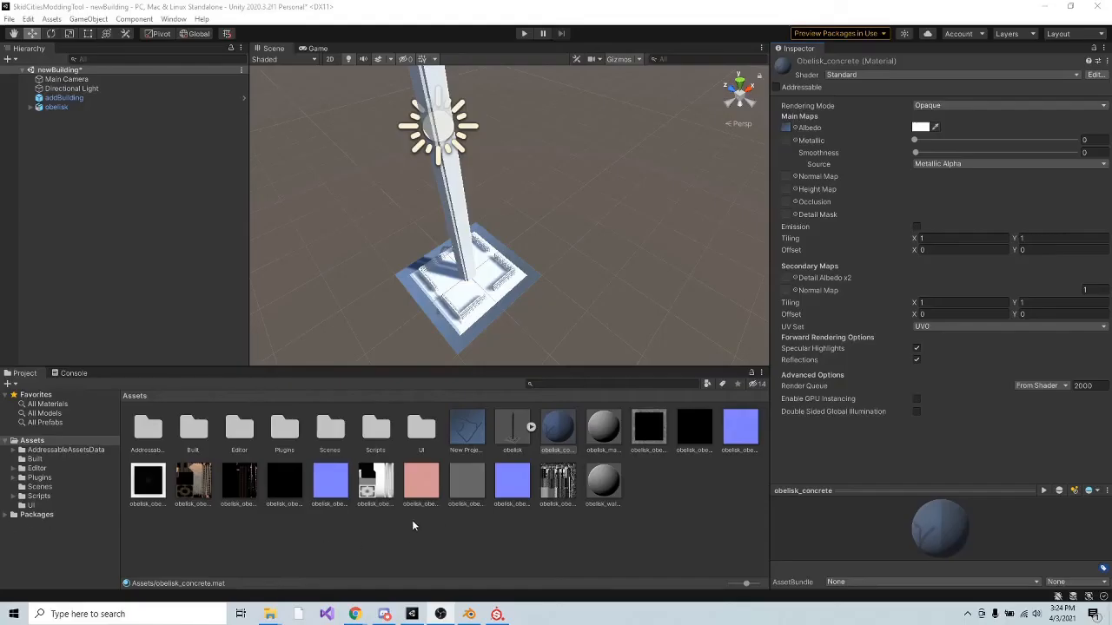
# Assign the exported concrete albedo, metallic, normal and occlusion textures to the obelisk_concrete material in Unity.
pyautogui.click(556, 427)
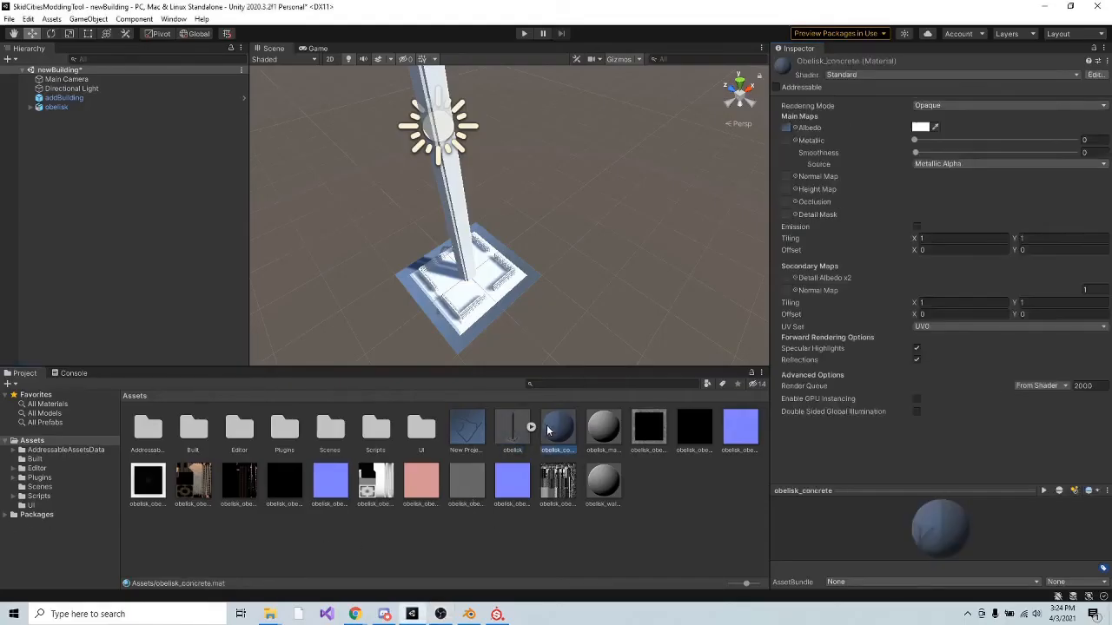
pyautogui.moveTo(634, 432); pyautogui.dragTo(786, 129)
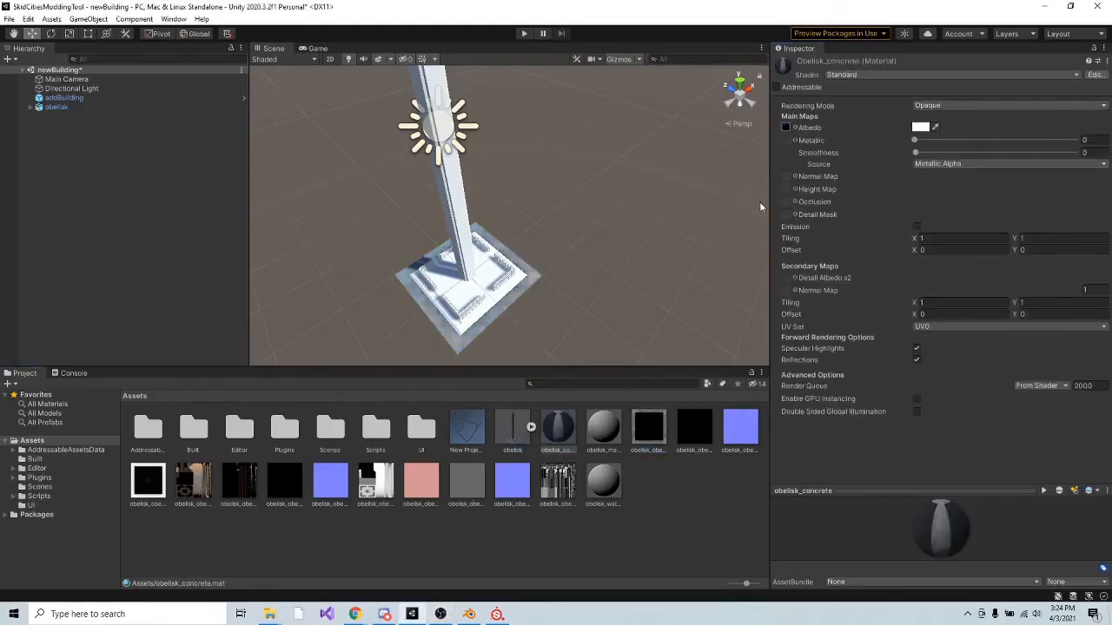
pyautogui.moveTo(704, 444); pyautogui.dragTo(787, 142)
pyautogui.moveTo(779, 183); pyautogui.dragTo(786, 178)
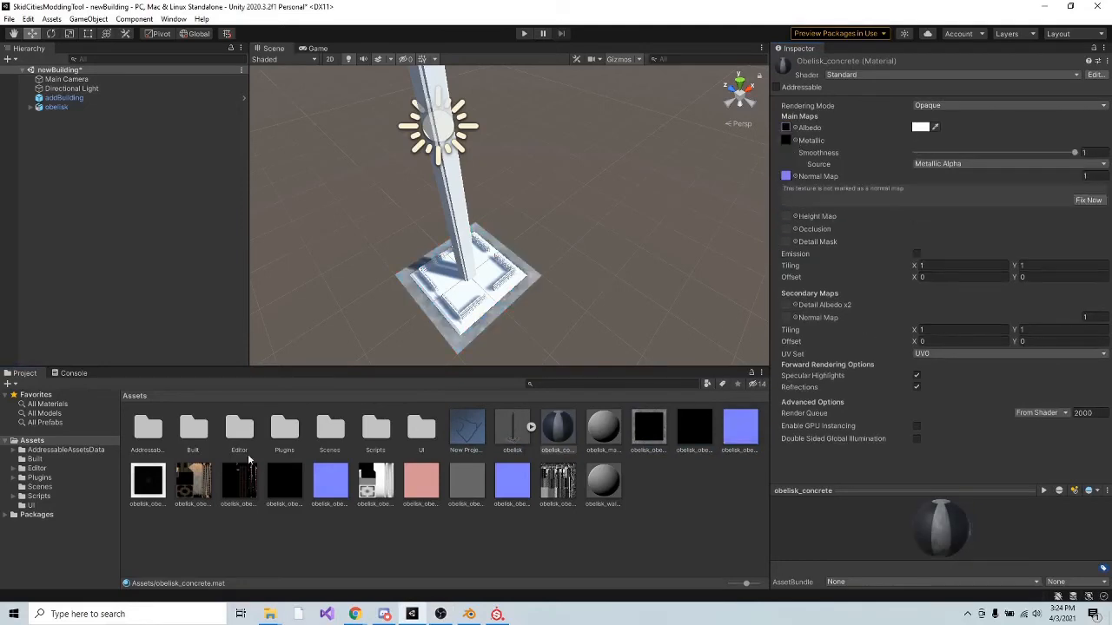
pyautogui.moveTo(148, 482); pyautogui.dragTo(786, 229)
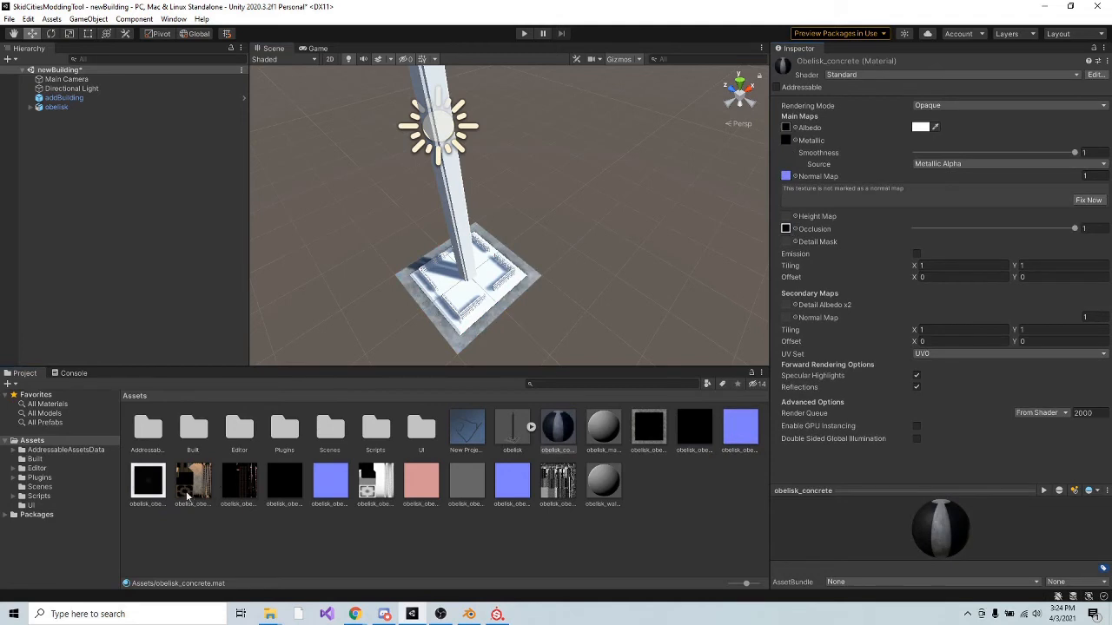
# Assign the albedo texture to the obelisk_main material, enable its emission with the emission texture, and toggle the scene lighting to check it.
pyautogui.click(605, 433)
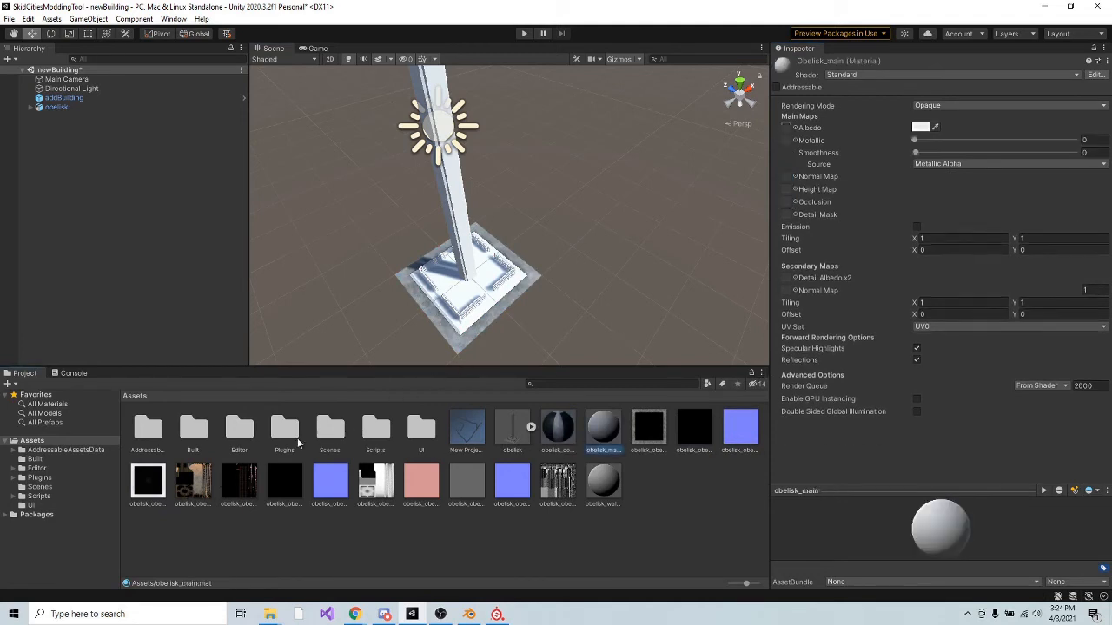
pyautogui.moveTo(192, 483); pyautogui.dragTo(786, 128)
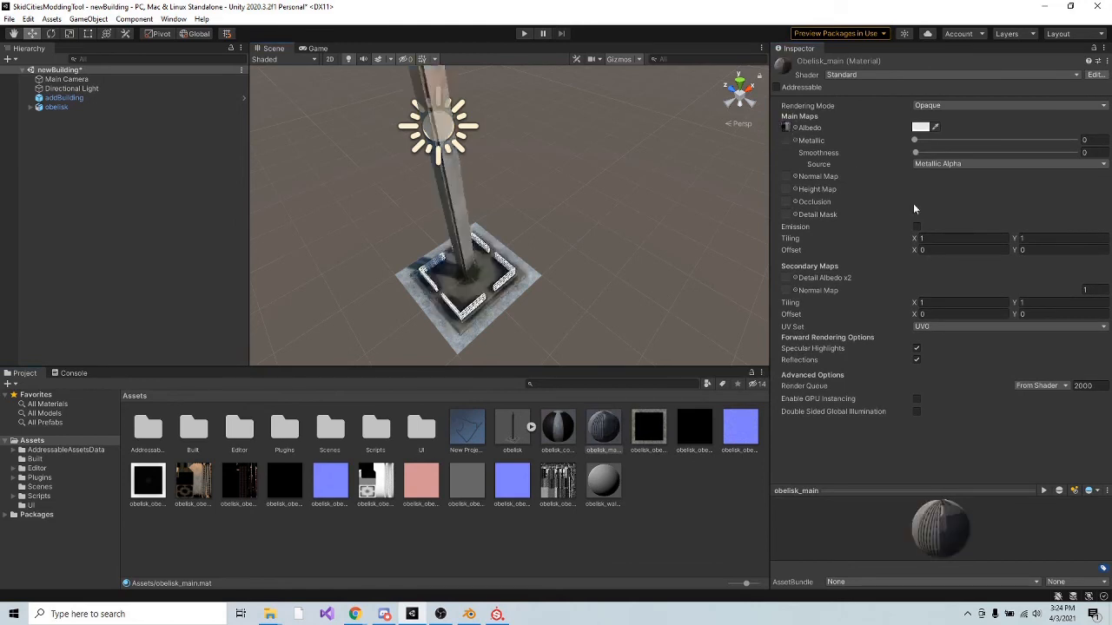
pyautogui.click(917, 226)
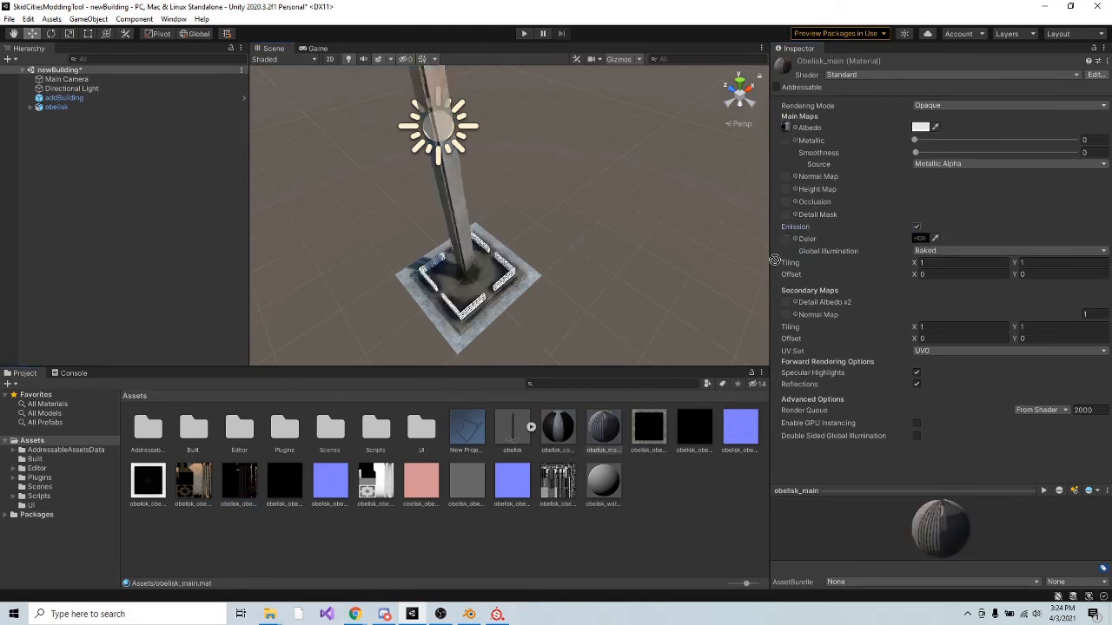
pyautogui.keyDown('alt'); pyautogui.moveTo(434, 265); pyautogui.dragTo(484, 190); pyautogui.keyUp('alt')
pyautogui.click(349, 60)
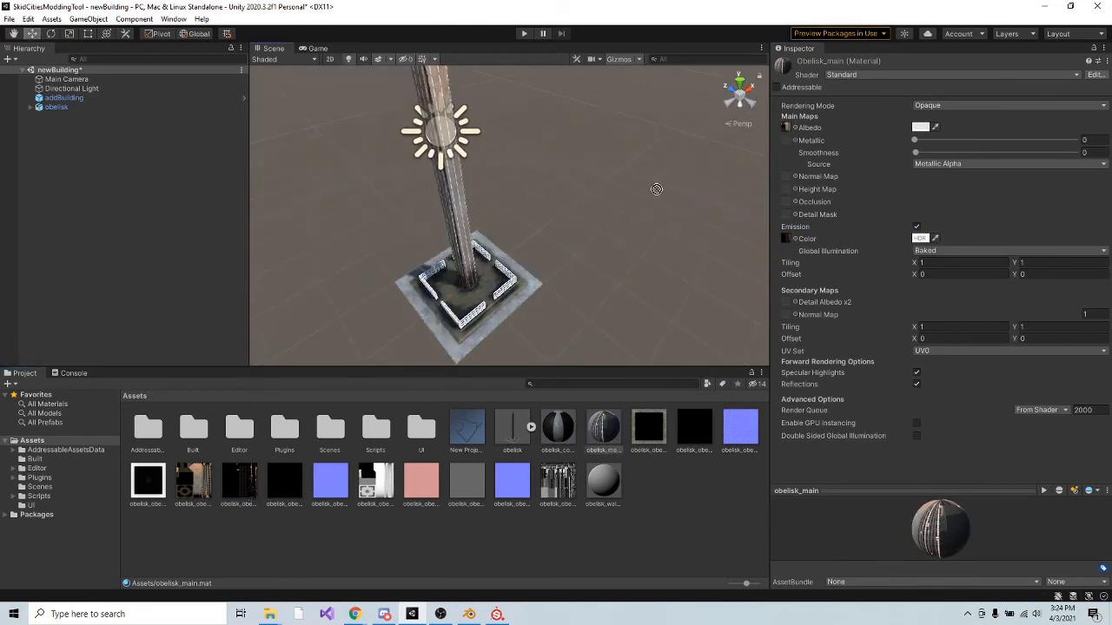
# Add the metallic, normal and occlusion textures to the obelisk_main material.
pyautogui.click(375, 483)
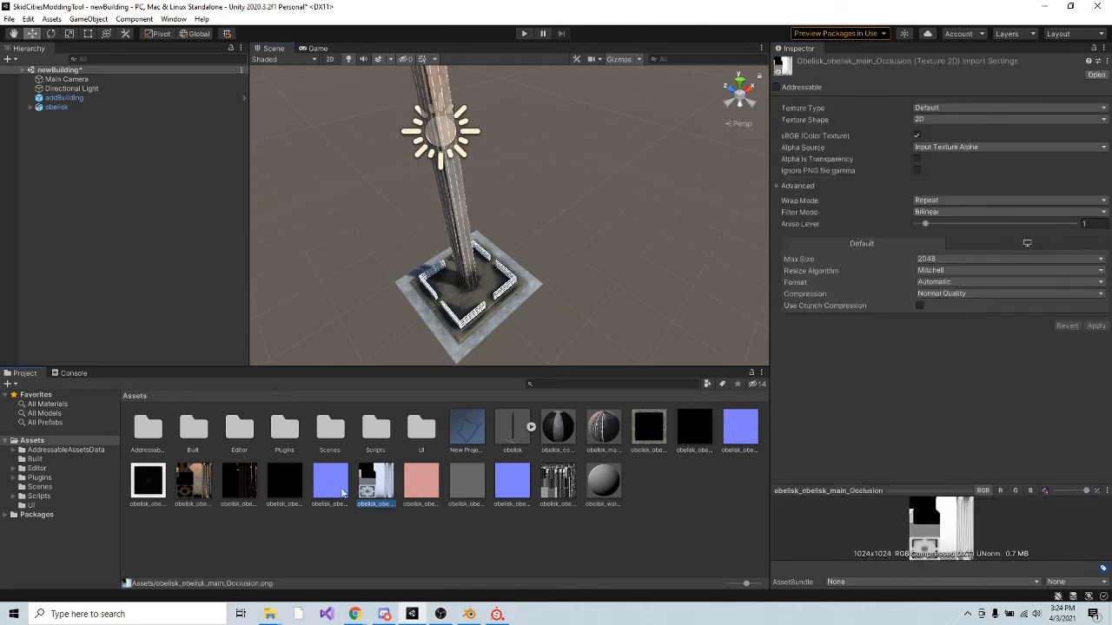
pyautogui.click(589, 441)
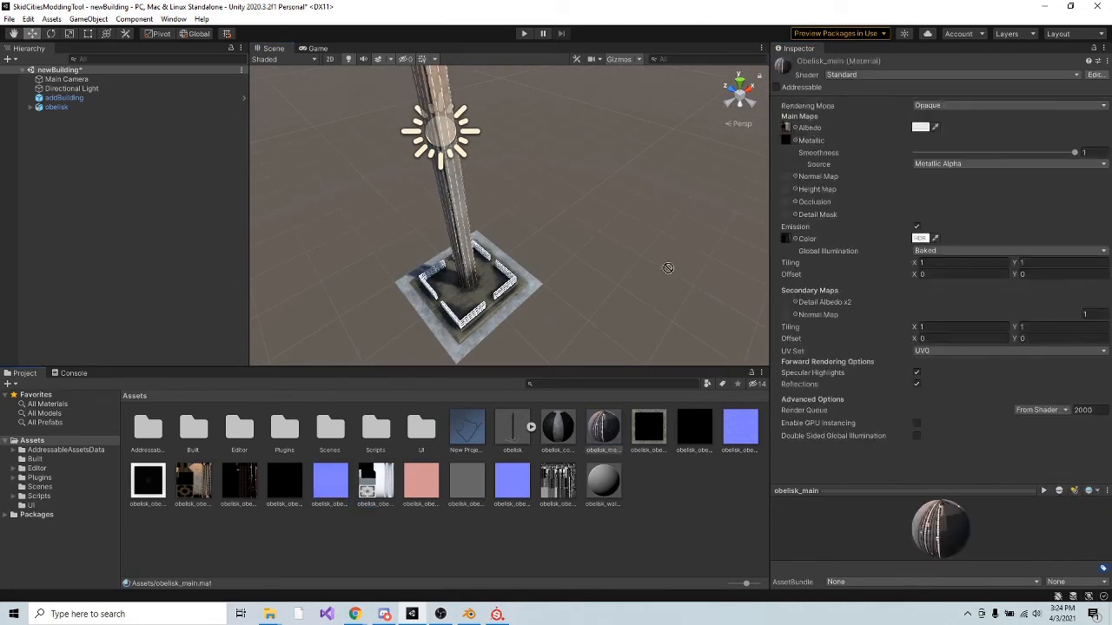
pyautogui.moveTo(788, 163); pyautogui.dragTo(787, 177)
pyautogui.moveTo(377, 481); pyautogui.dragTo(787, 230)
# Assign the albedo, metallic, normal and occlusion textures to the obelisk_walls material and answer the NormalMap settings prompt.
pyautogui.click(604, 482)
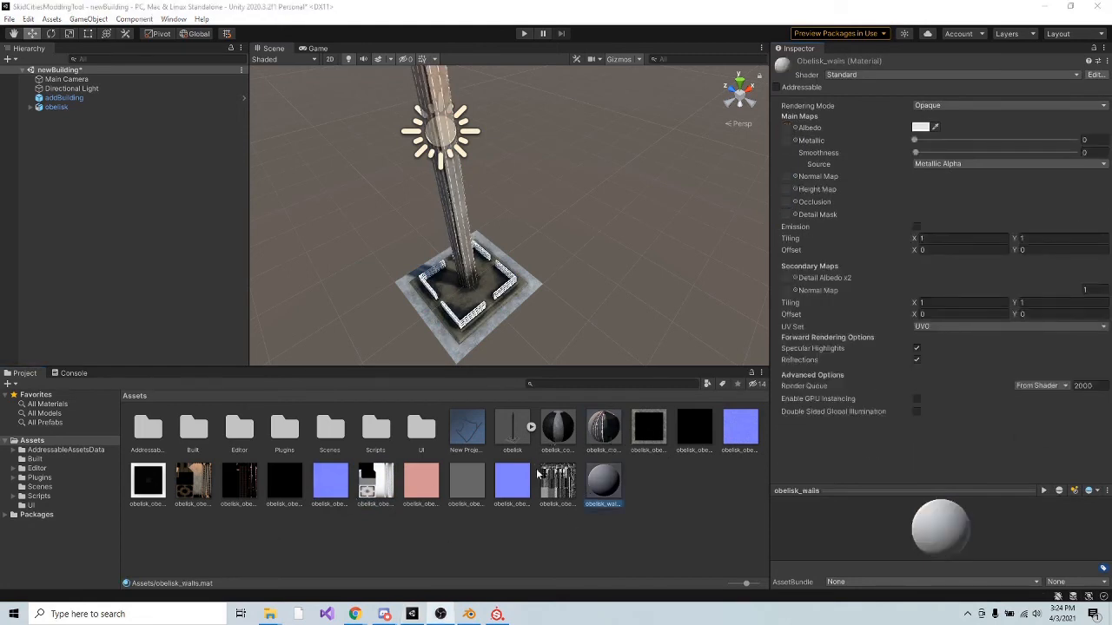
pyautogui.moveTo(425, 482); pyautogui.dragTo(789, 176)
pyautogui.moveTo(558, 480); pyautogui.dragTo(784, 229)
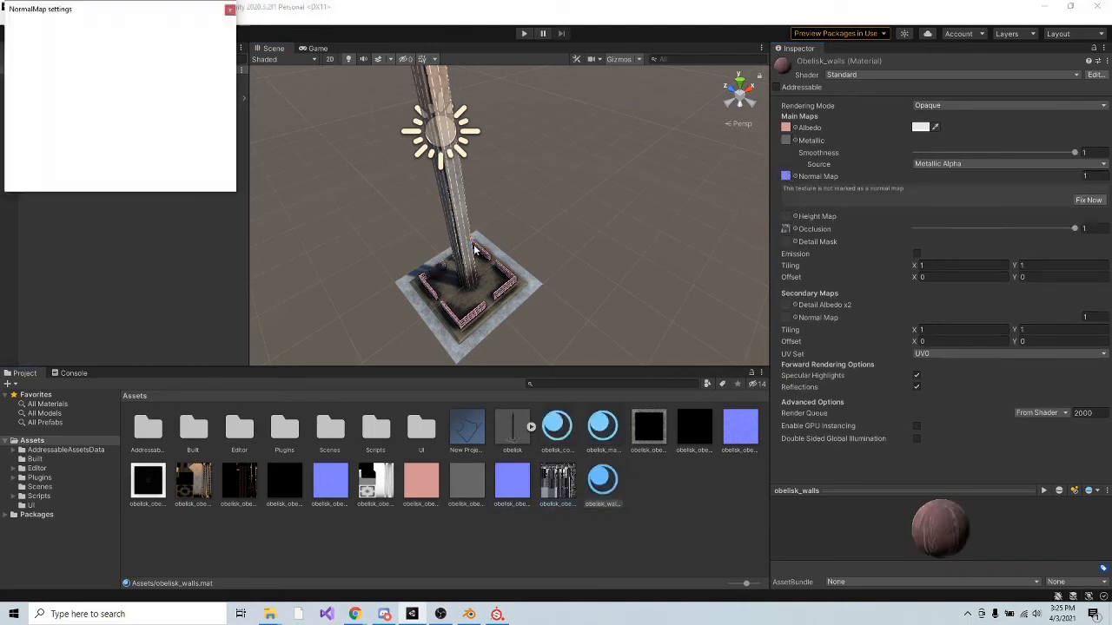
pyautogui.click(181, 181)
pyautogui.press('f')
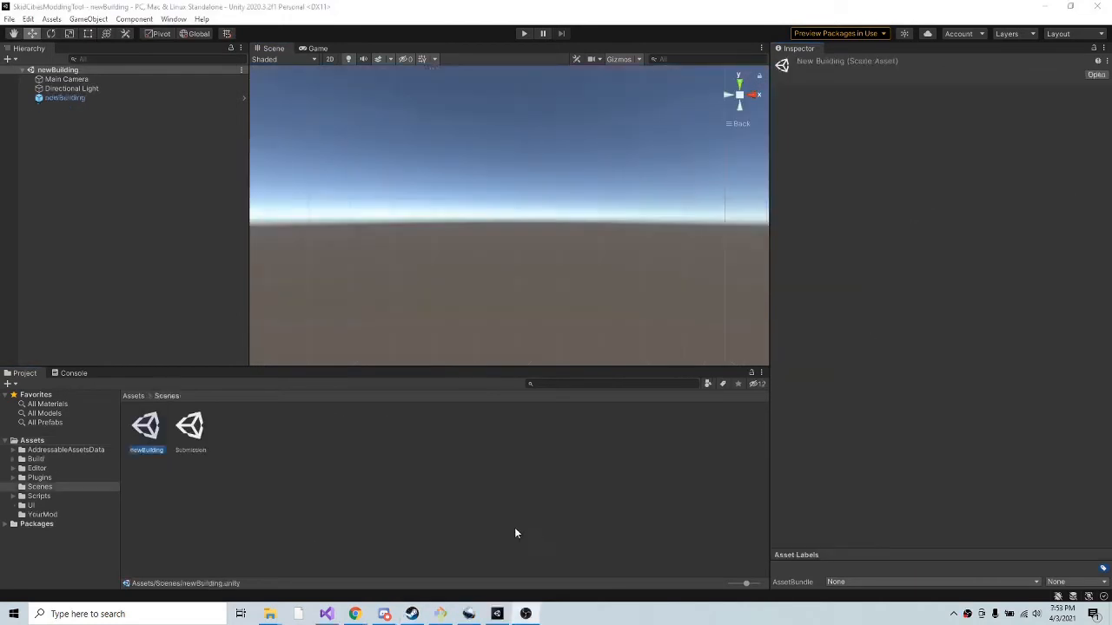
# Open the obelisk Variant prefab assigned as newBuilding's Building Model, examine the textured obelisk, and return to the newBuilding scene.
pyautogui.click(240, 461)
pyautogui.click(65, 98)
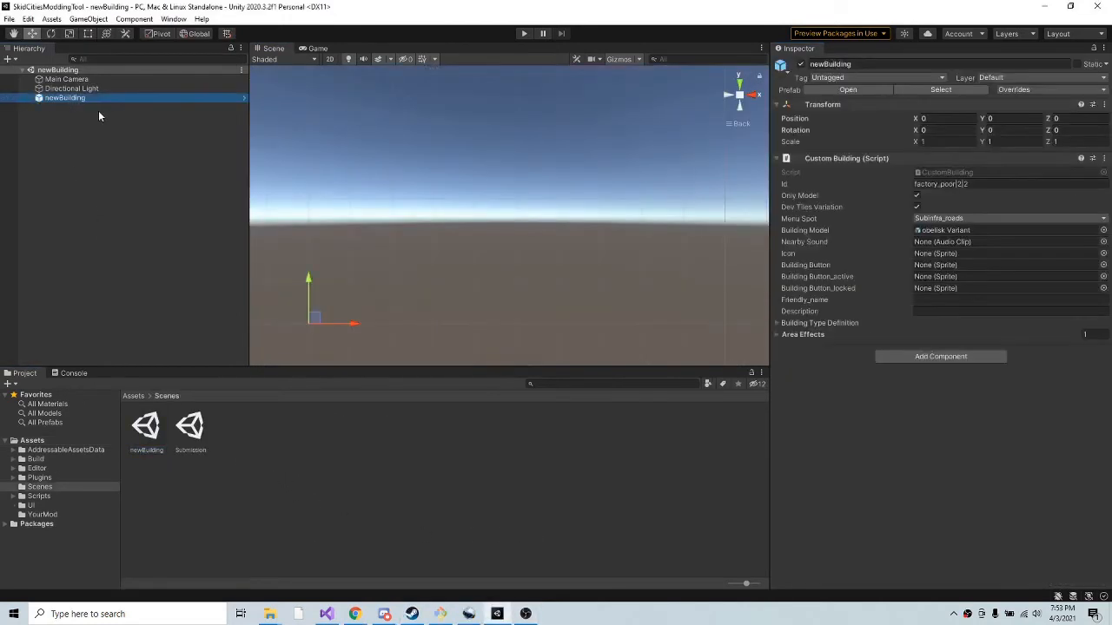
pyautogui.press('f')
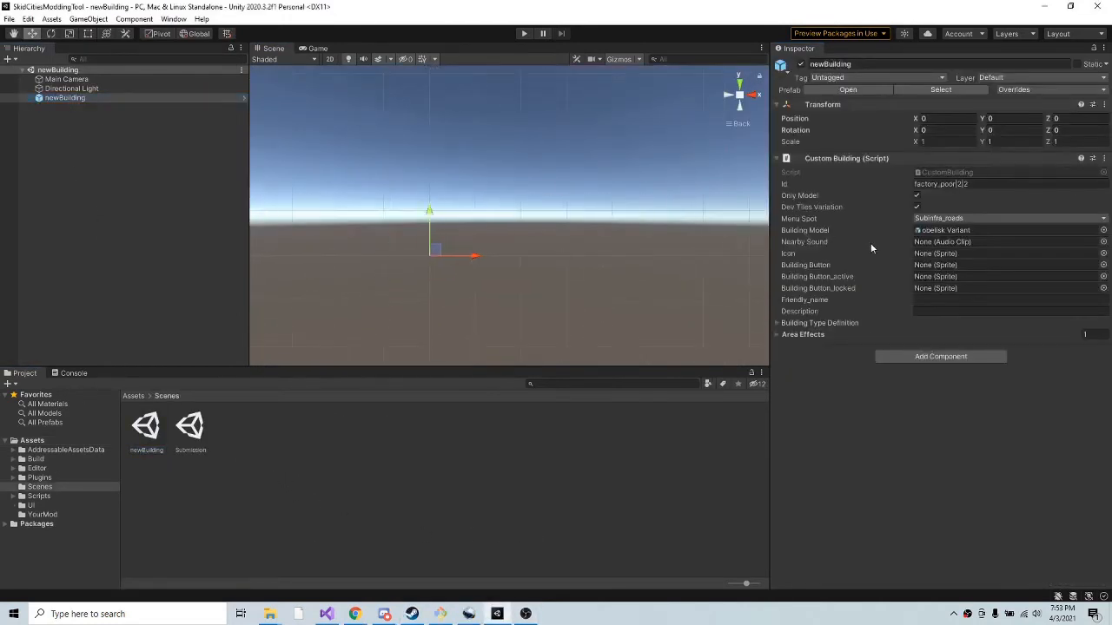
pyautogui.doubleClick(936, 232)
pyautogui.scroll(-5, 525, 250)
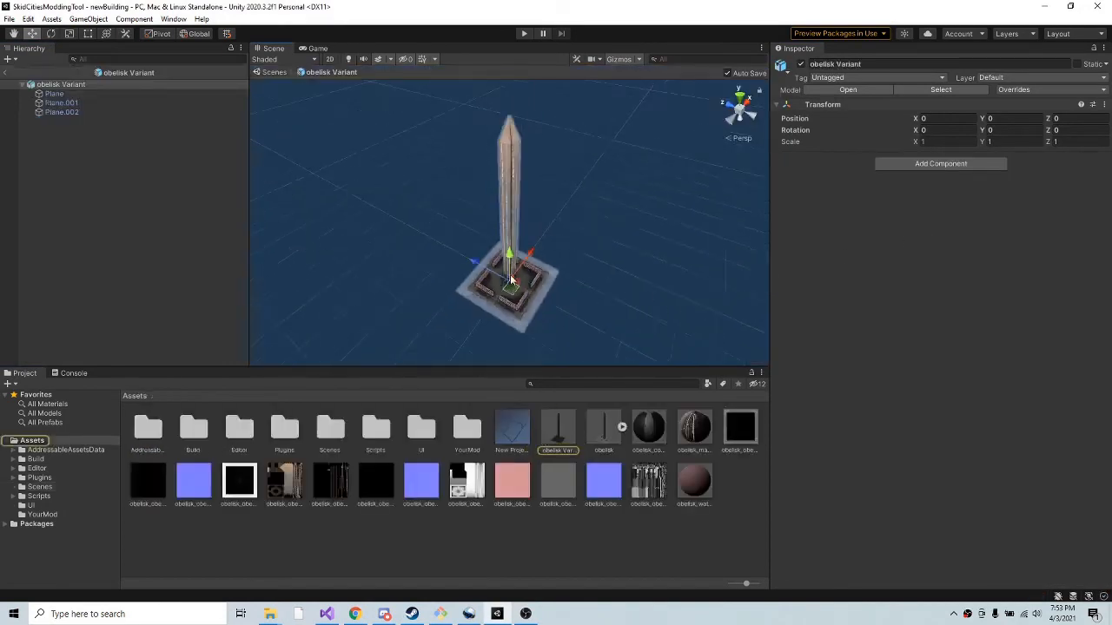
pyautogui.scroll(3, 524, 251)
pyautogui.keyDown('alt'); pyautogui.moveTo(524, 250); pyautogui.dragTo(494, 222); pyautogui.keyUp('alt')
pyautogui.scroll(2, 512, 235)
pyautogui.scroll(-2, 512, 234)
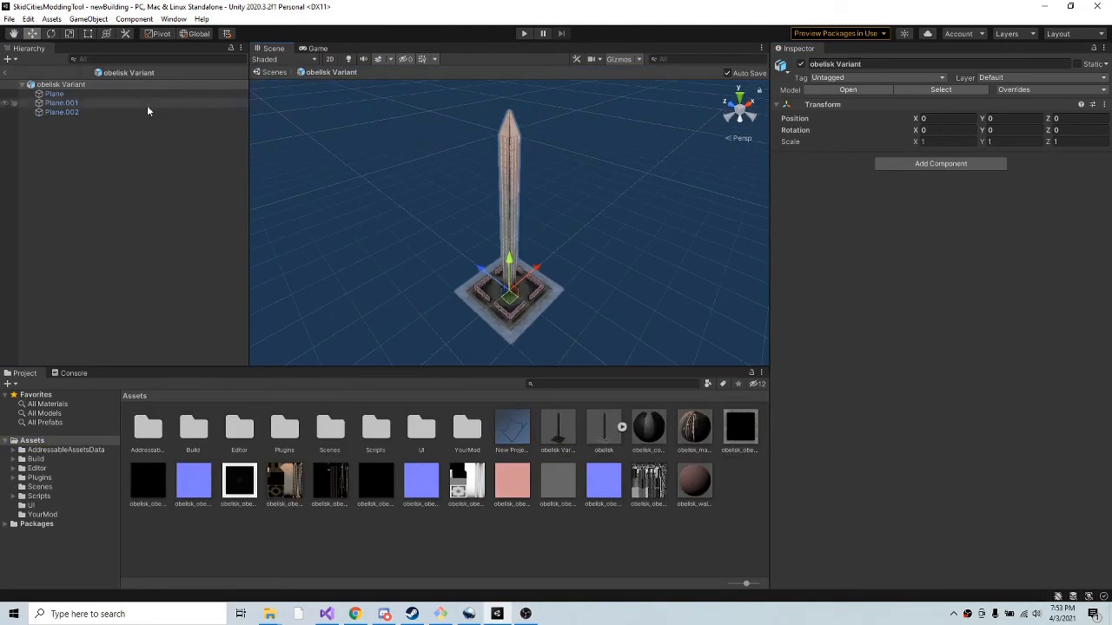
pyautogui.click(11, 73)
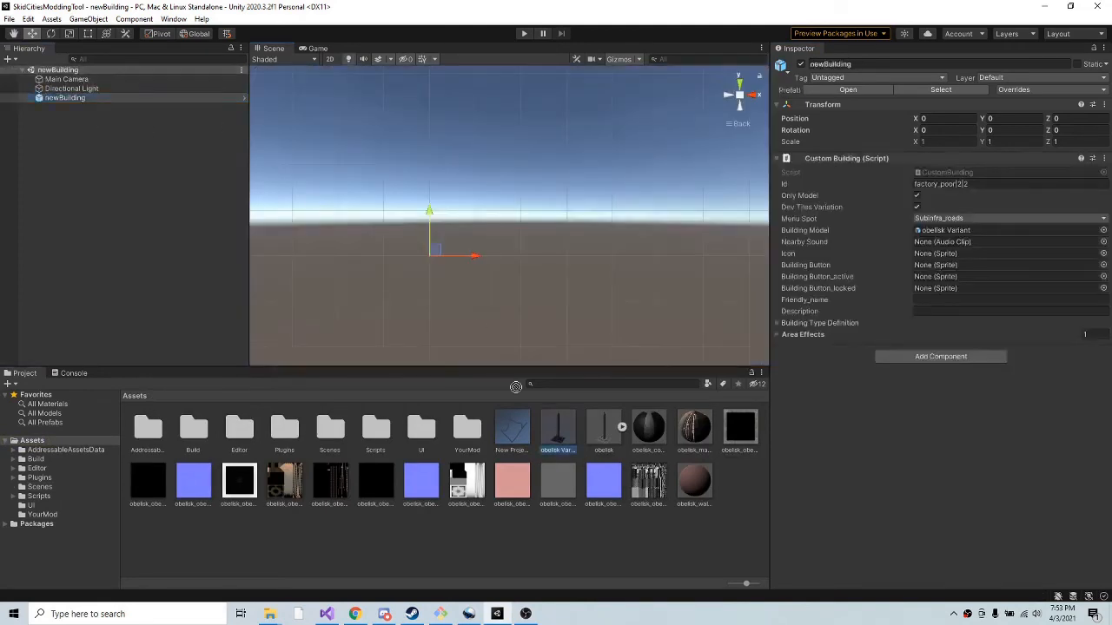
# Add the obelisk Variant prefab to the newBuilding scene and frame it in the view.
pyautogui.moveTo(558, 430); pyautogui.dragTo(77, 108)
pyautogui.doubleClick(77, 109)
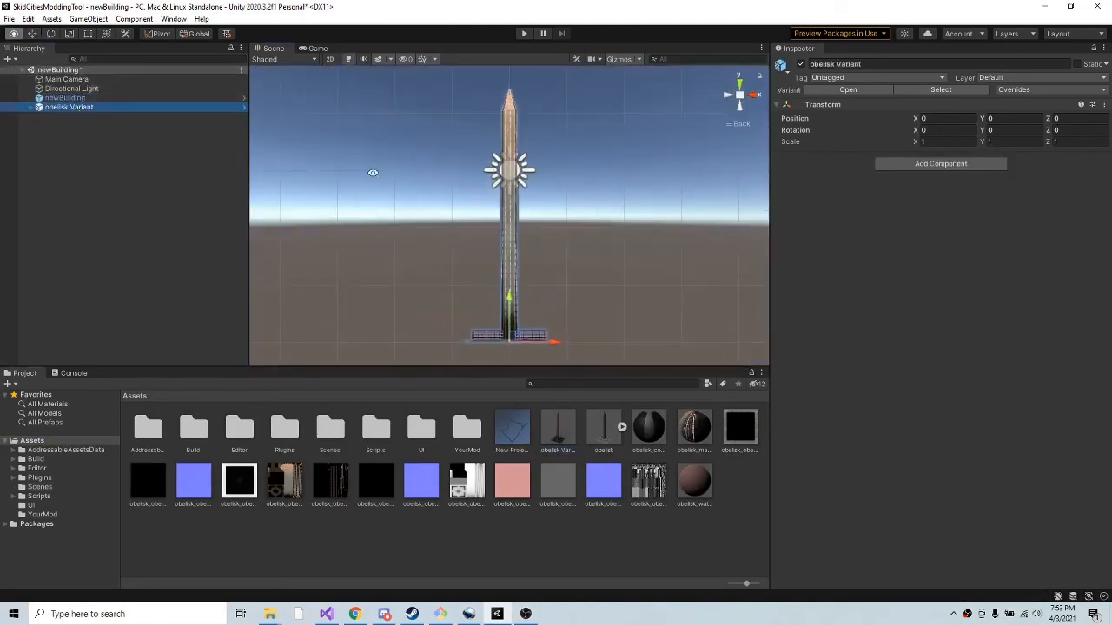
pyautogui.keyDown('alt'); pyautogui.moveTo(374, 172); pyautogui.dragTo(236, 257); pyautogui.keyUp('alt')
# Review newBuilding's Building Model and Dev Tiles Variation settings, and check its prefab overrides.
pyautogui.click(64, 98)
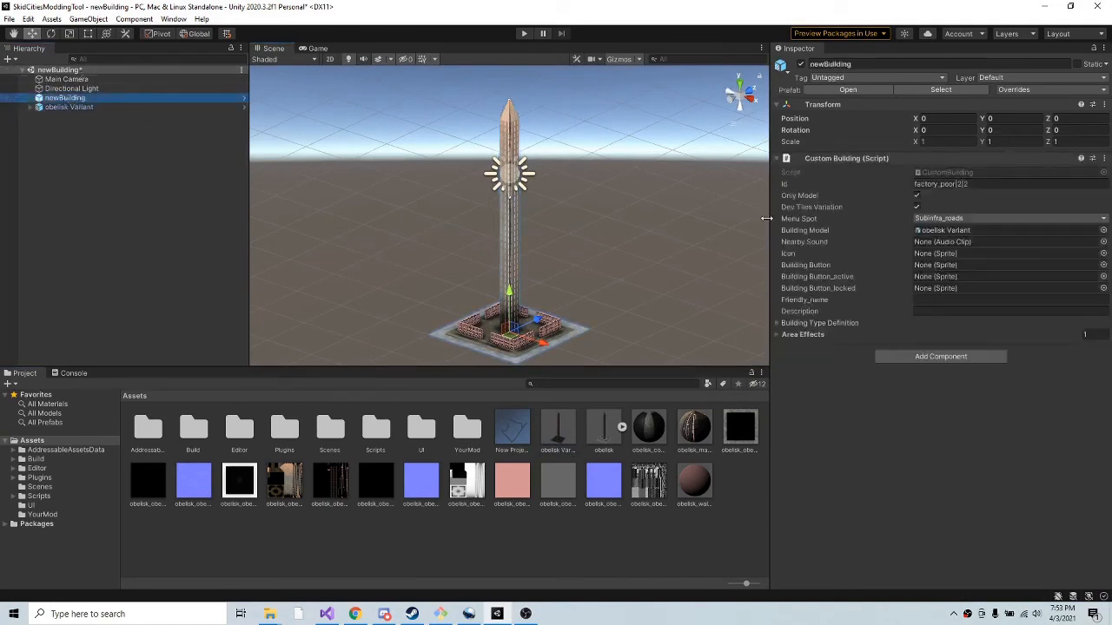
pyautogui.click(928, 229)
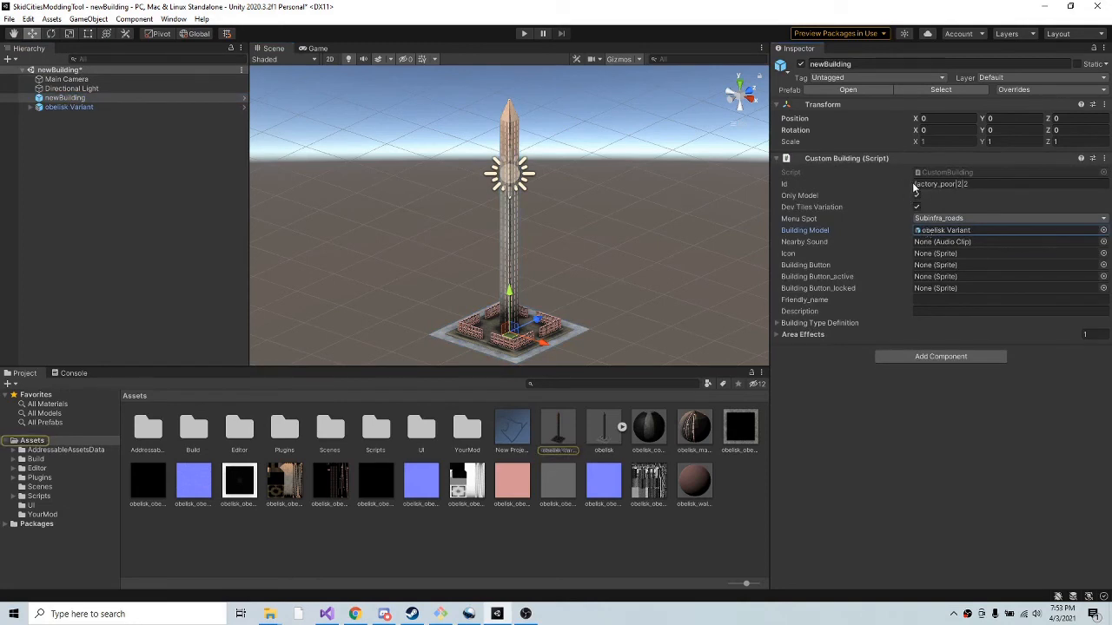
pyautogui.click(917, 207)
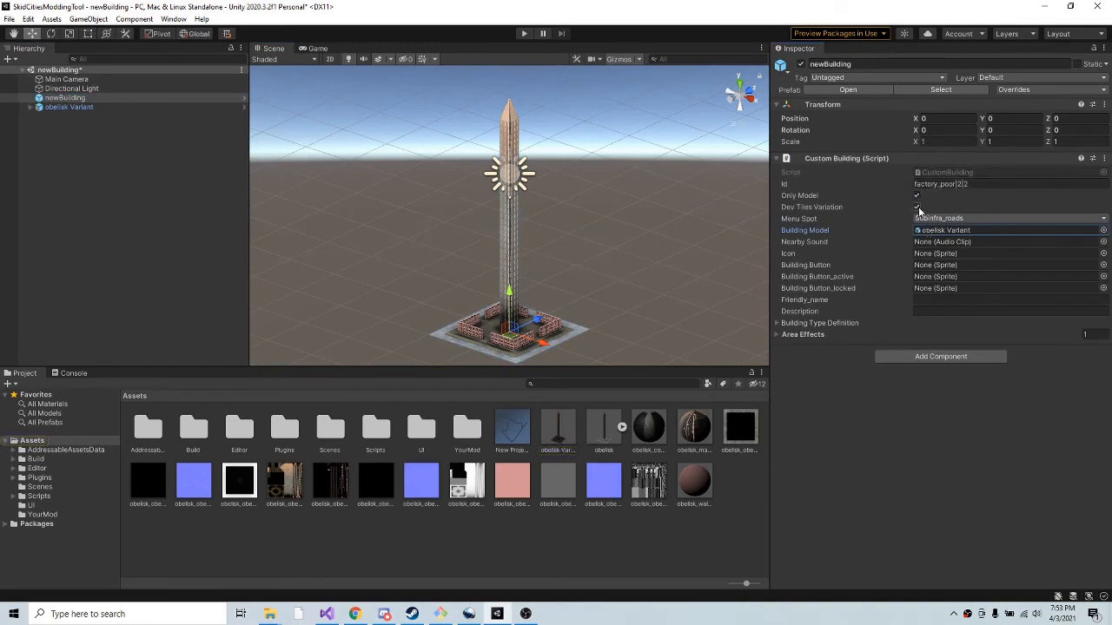
pyautogui.click(917, 207)
pyautogui.click(1008, 90)
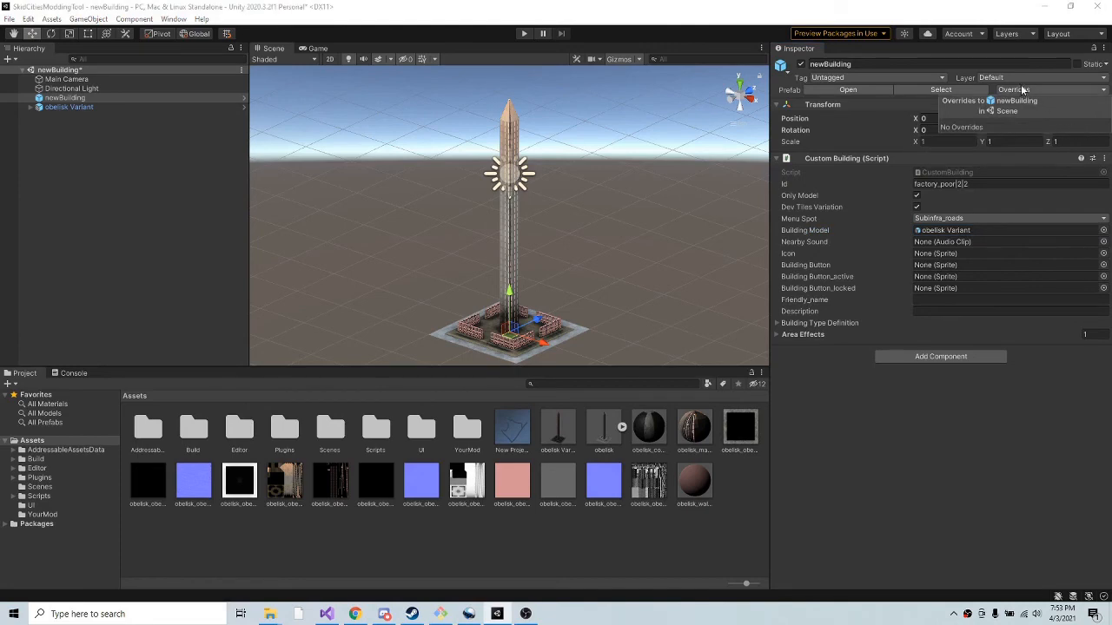
pyautogui.click(1024, 90)
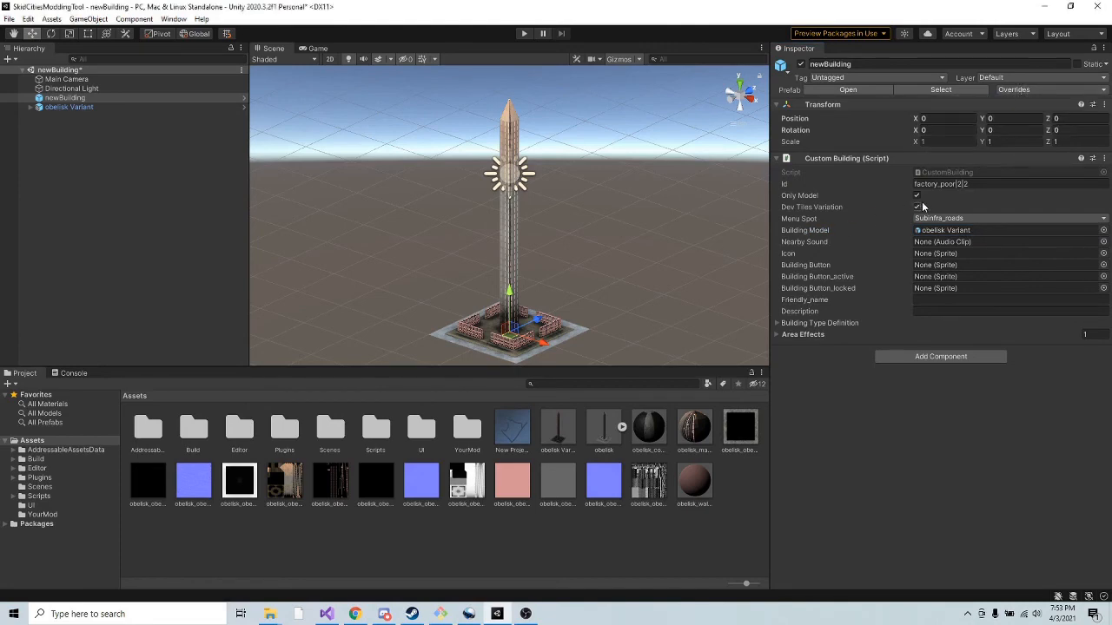
# Apply newBuilding's overrides to its prefab with Dev Tiles Variation off, and re-apply them with the option turned back on.
pyautogui.click(1018, 91)
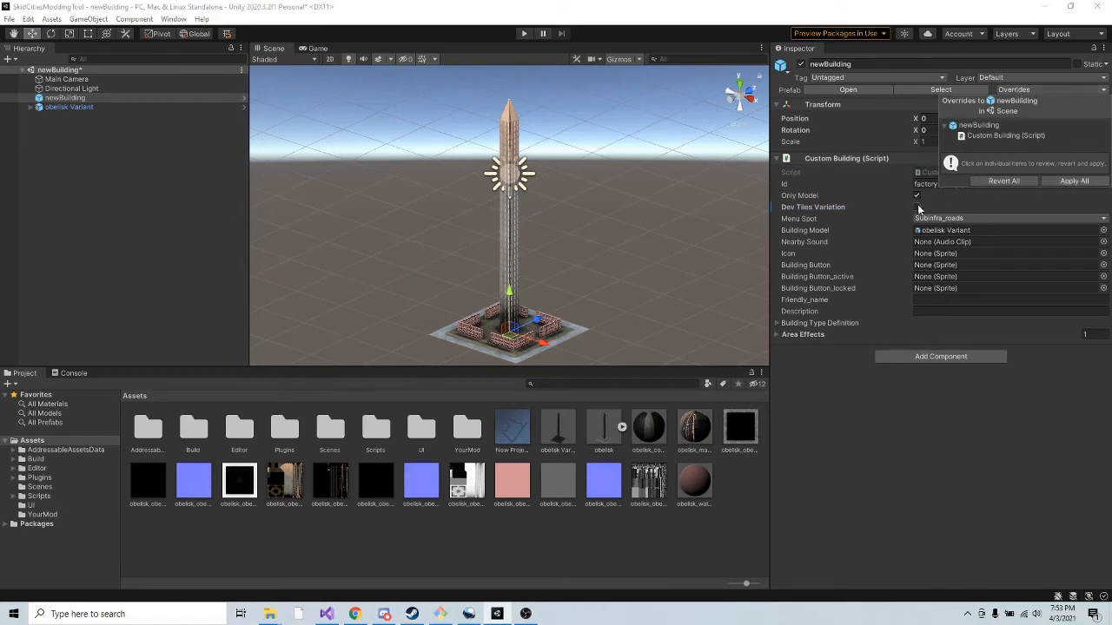
pyautogui.click(1072, 181)
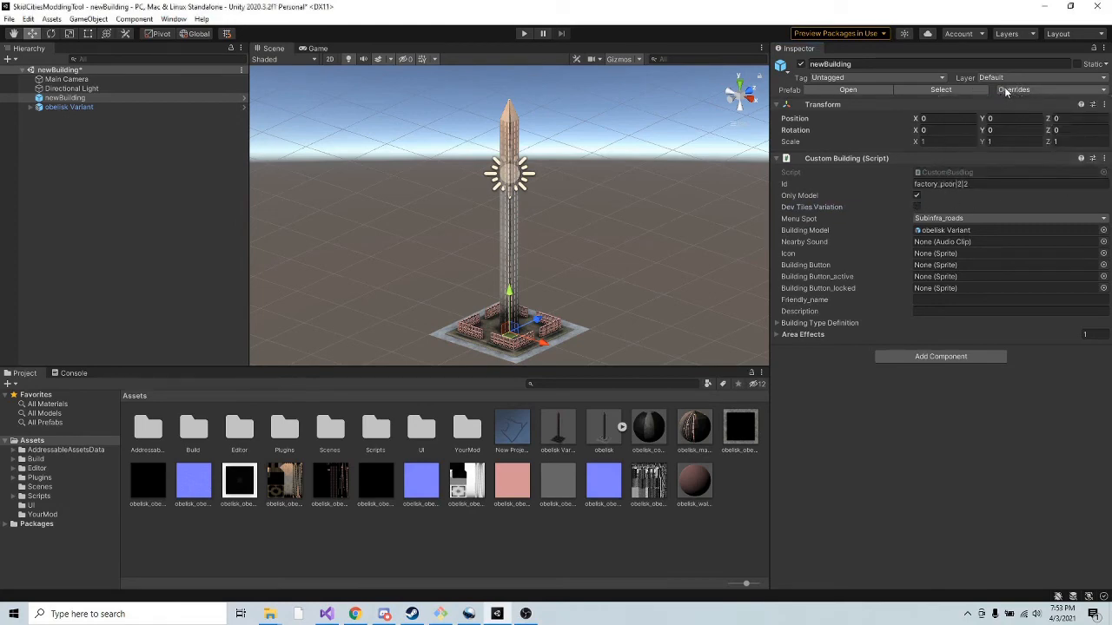
pyautogui.click(918, 207)
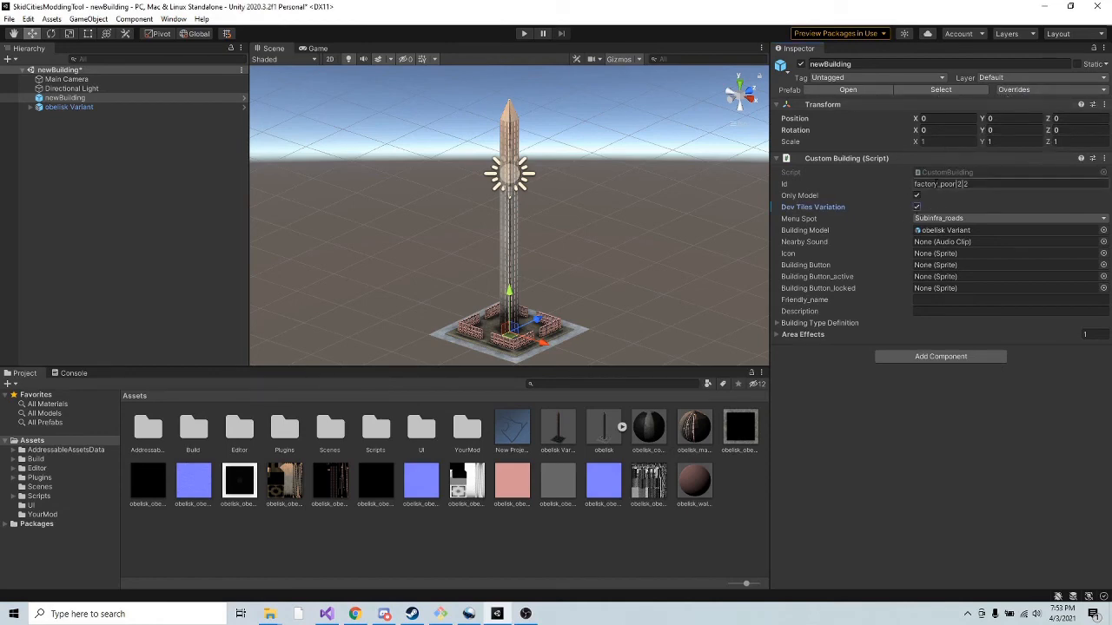
pyautogui.click(1012, 90)
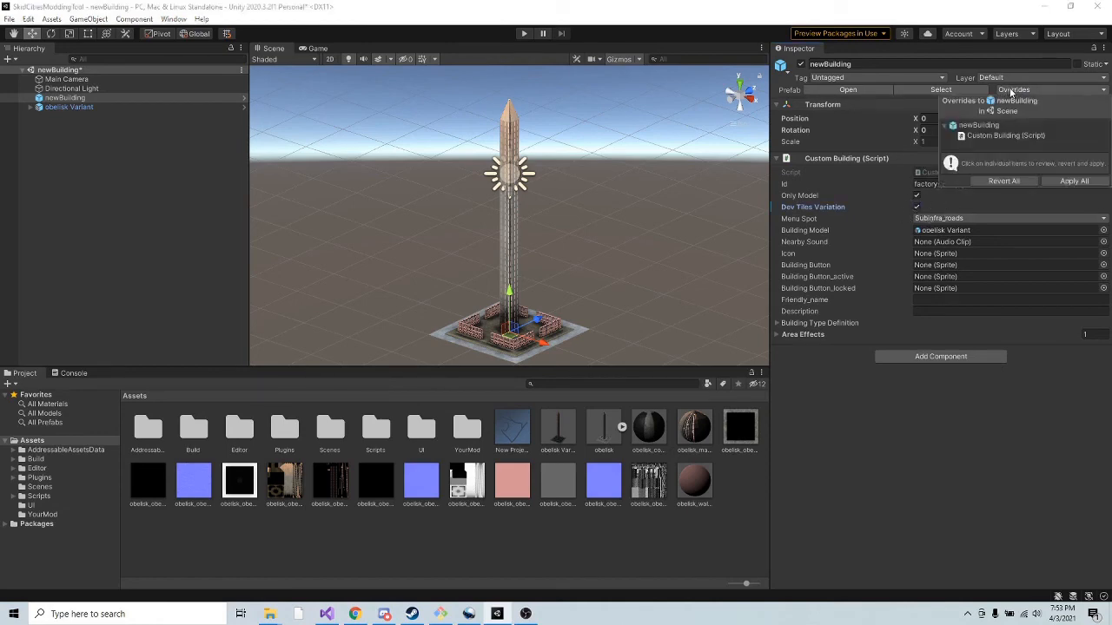
pyautogui.click(1062, 184)
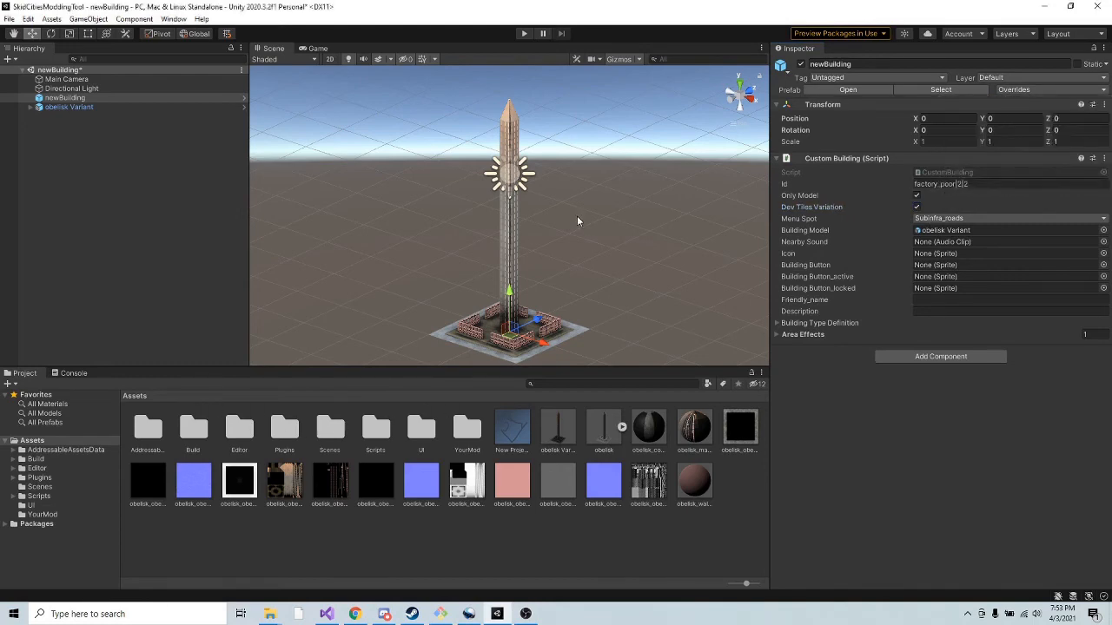
# Locate the newBuilding prefab asset in the YourMod folder and add a second instance of it to the scene.
pyautogui.click(941, 91)
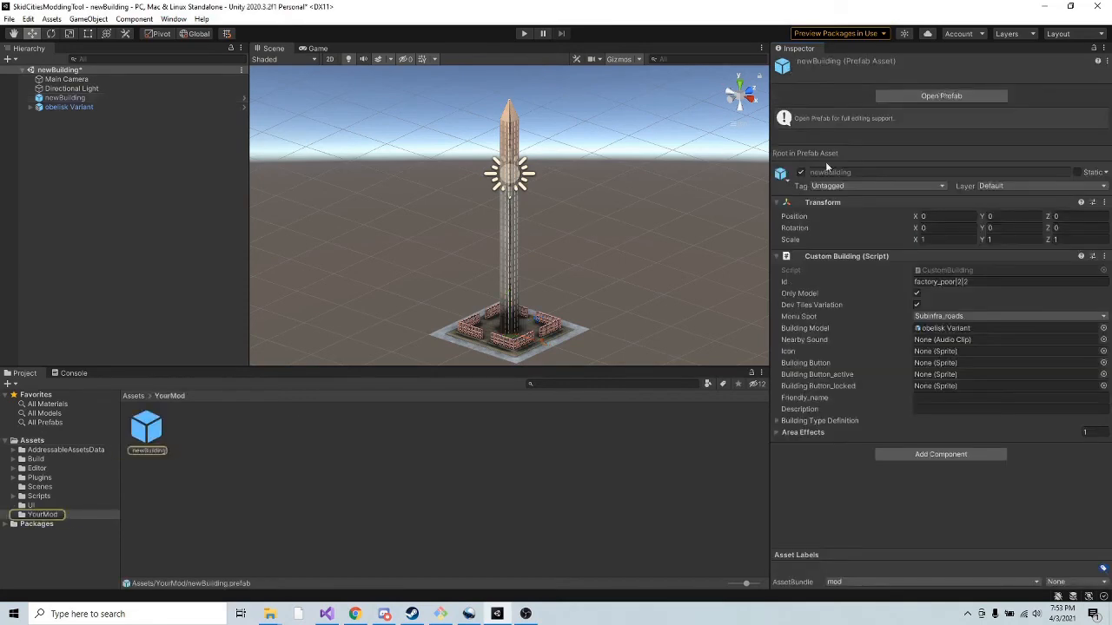
pyautogui.click(146, 437)
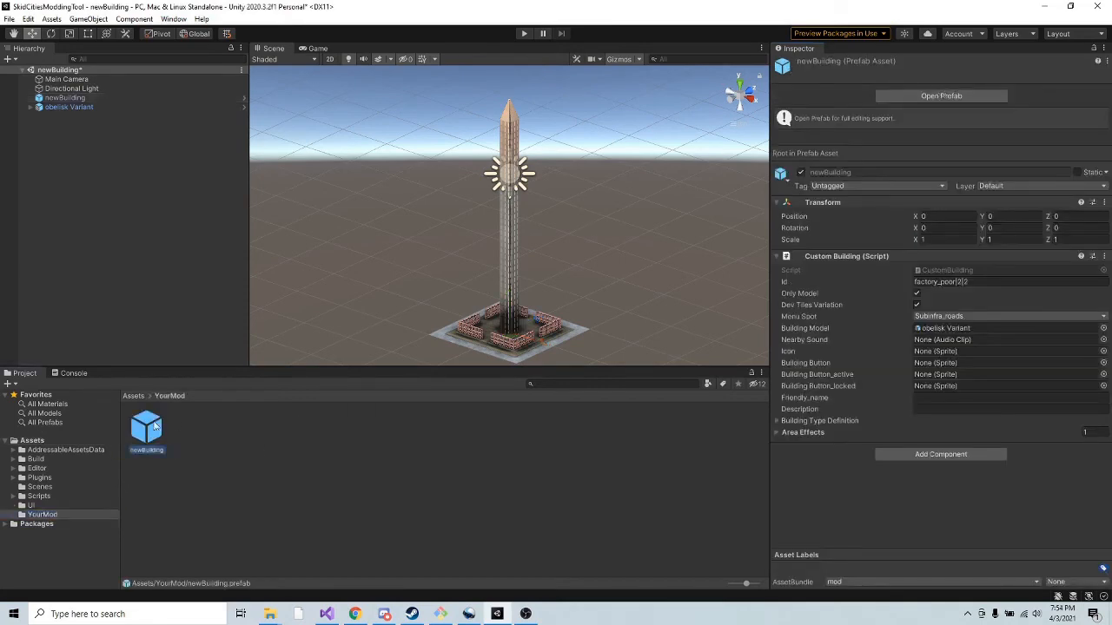
pyautogui.click(34, 515)
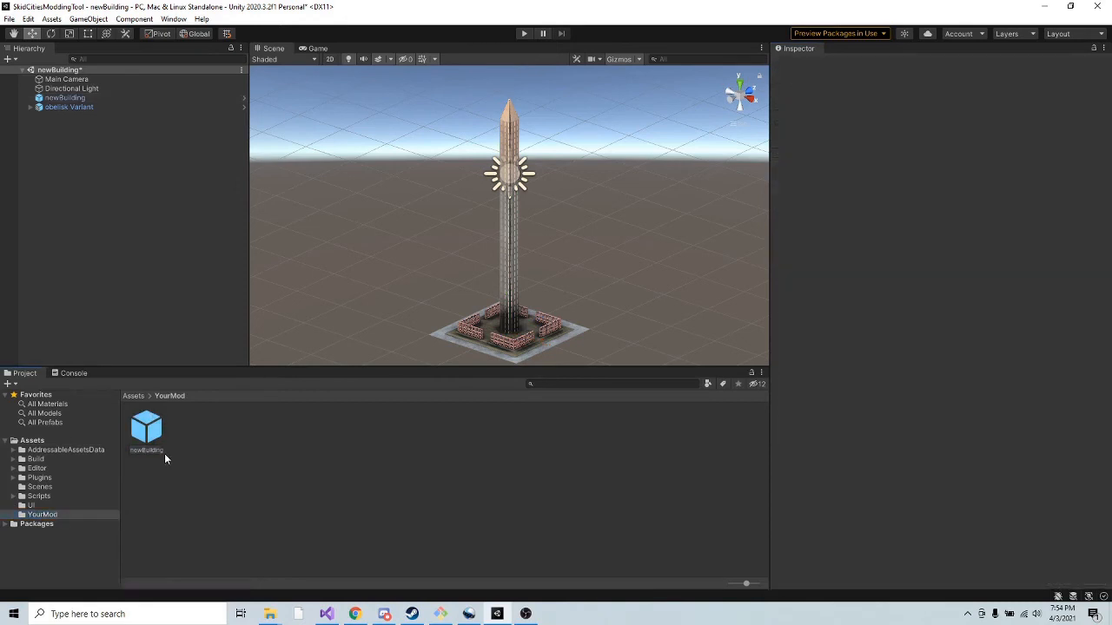
pyautogui.click(165, 441)
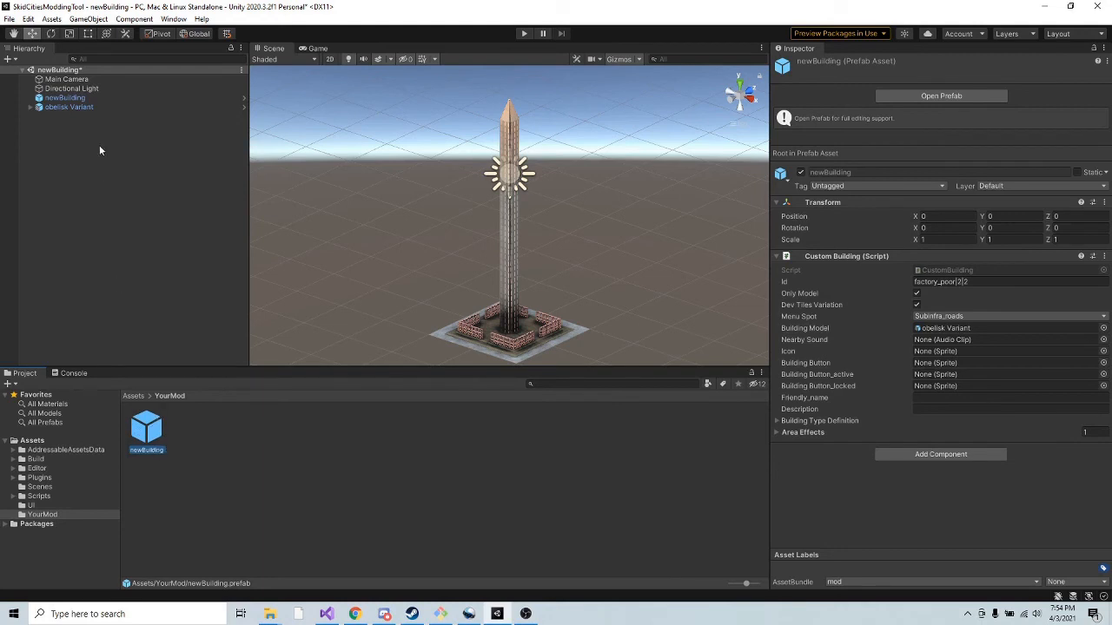
pyautogui.moveTo(155, 429); pyautogui.dragTo(161, 295)
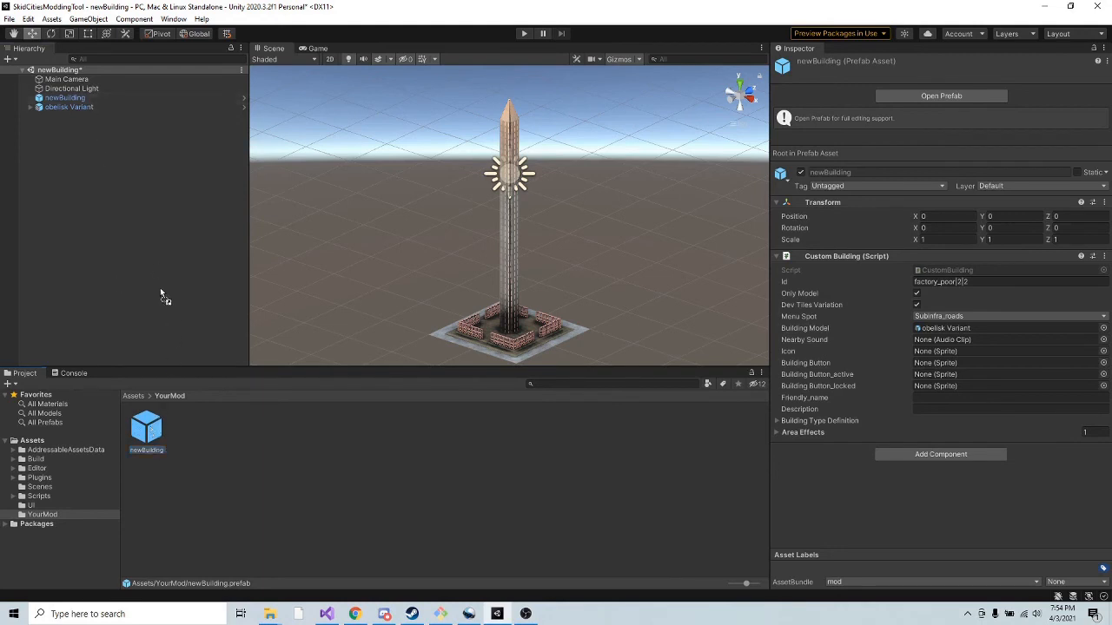
pyautogui.moveTo(123, 209); pyautogui.dragTo(123, 209)
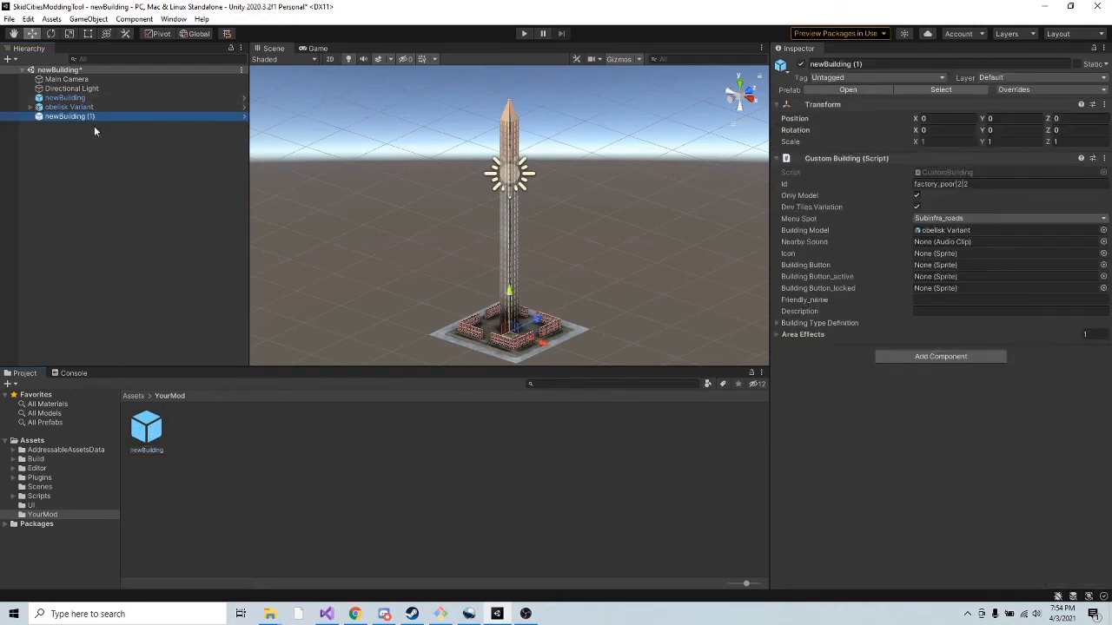
pyautogui.click(91, 132)
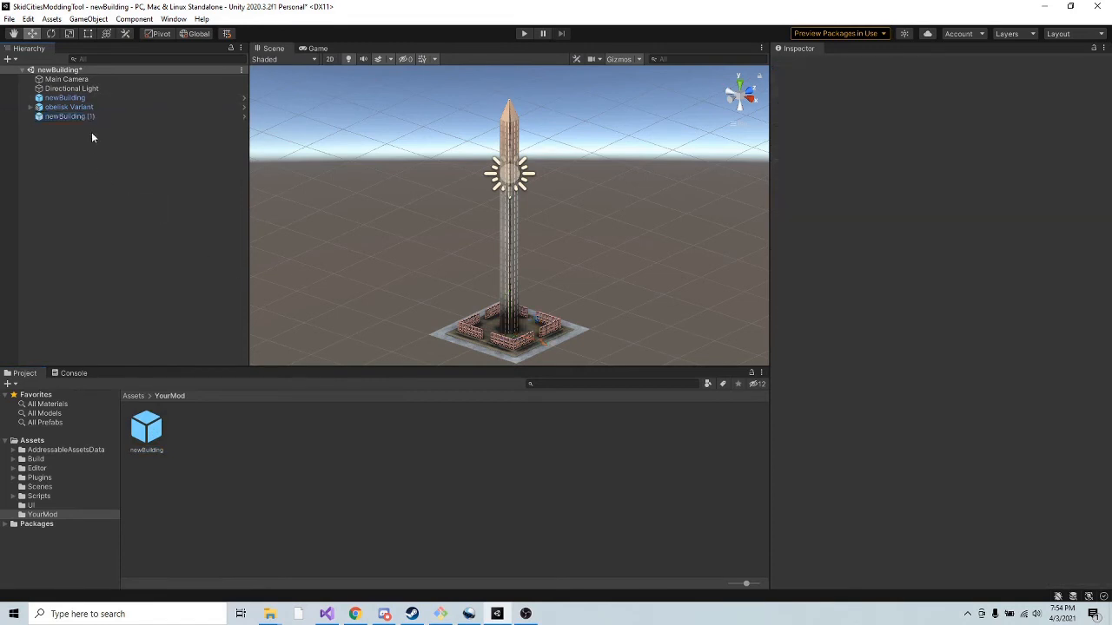
# Unpack the newBuilding (1) prefab instance and save it as a separate prefab in the YourMod folder.
pyautogui.click(83, 115)
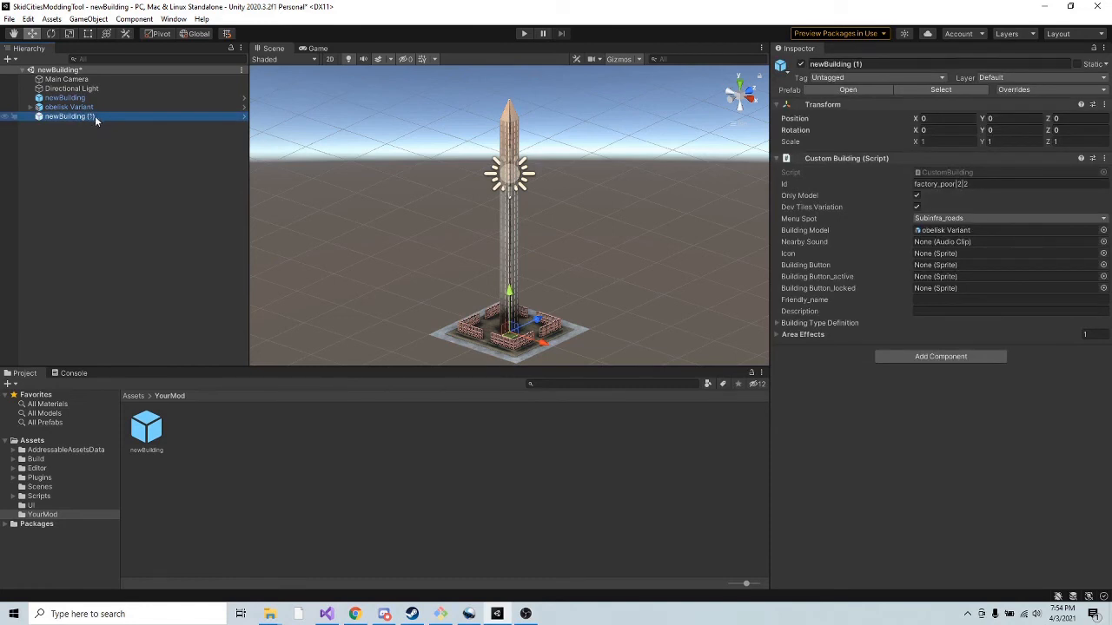
pyautogui.rightClick(95, 118)
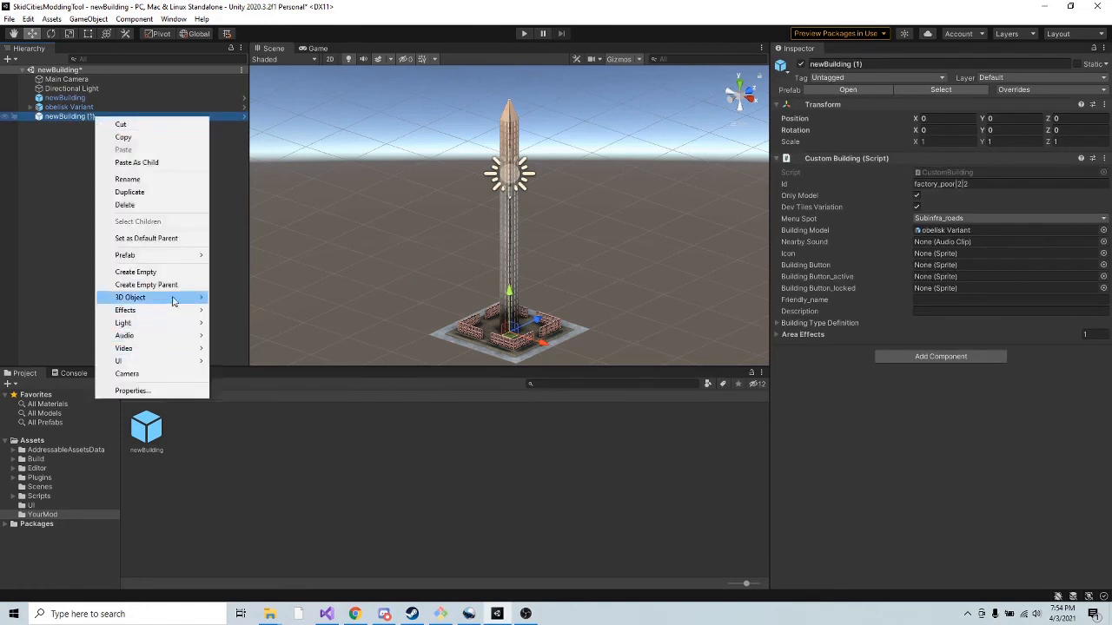
pyautogui.moveTo(185, 265)
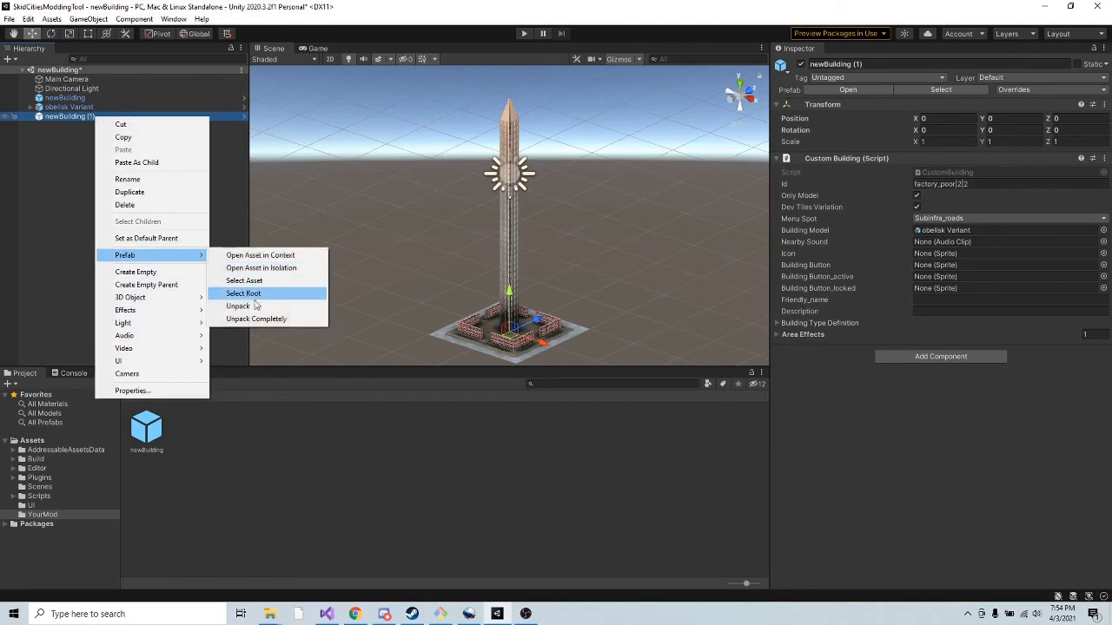
pyautogui.click(292, 313)
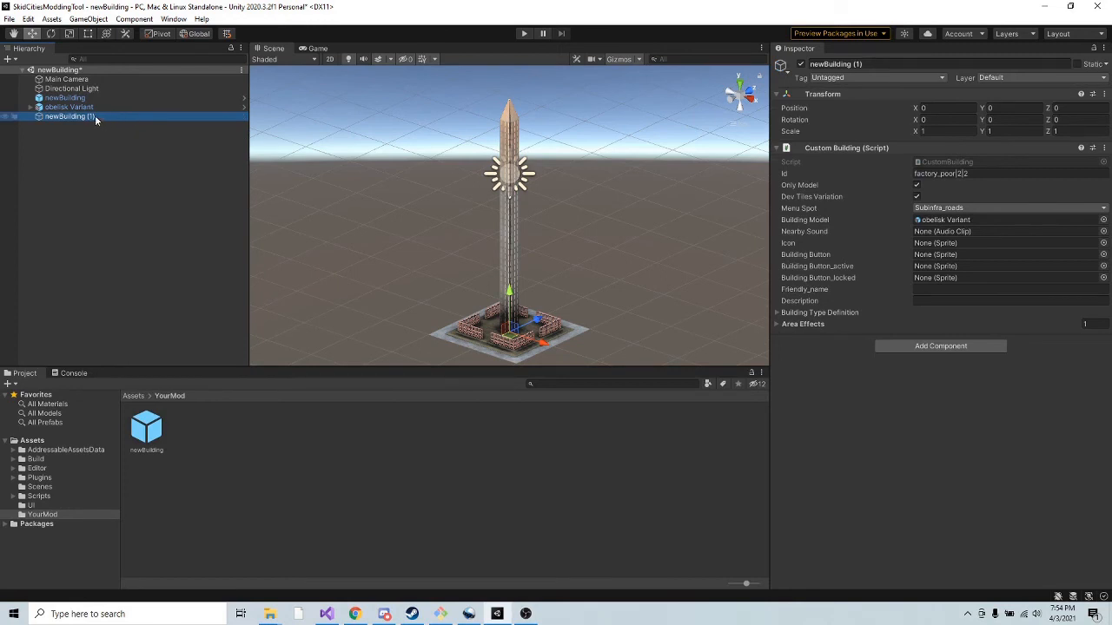
pyautogui.moveTo(95, 115); pyautogui.dragTo(208, 445)
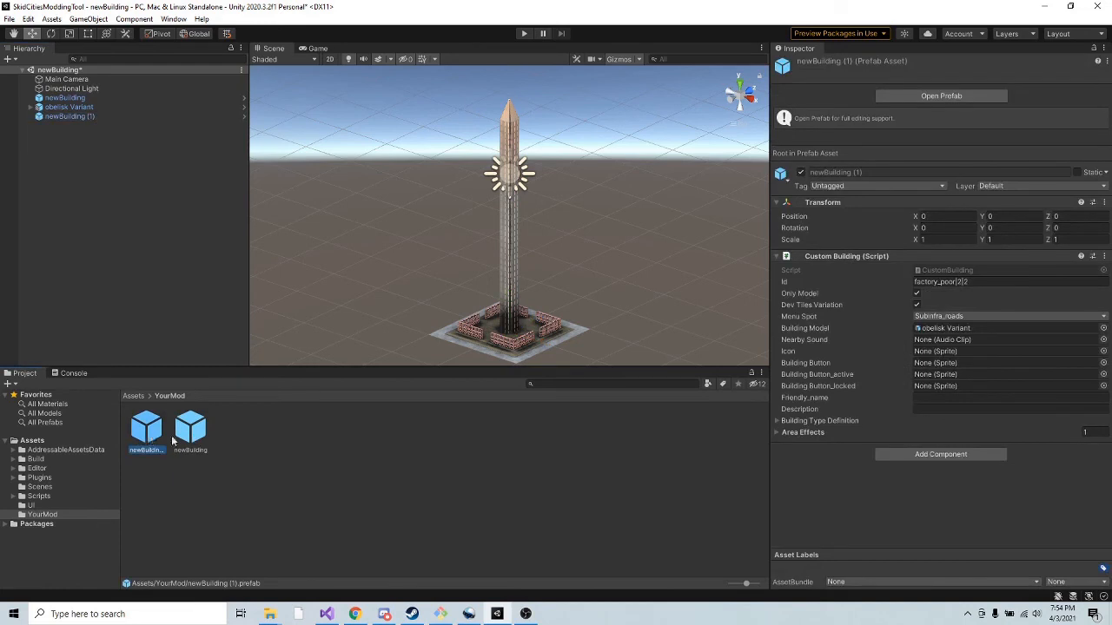
# Examine the obelisk in the scene, and check the Id and prefab overrides of newBuilding (1).
pyautogui.click(86, 117)
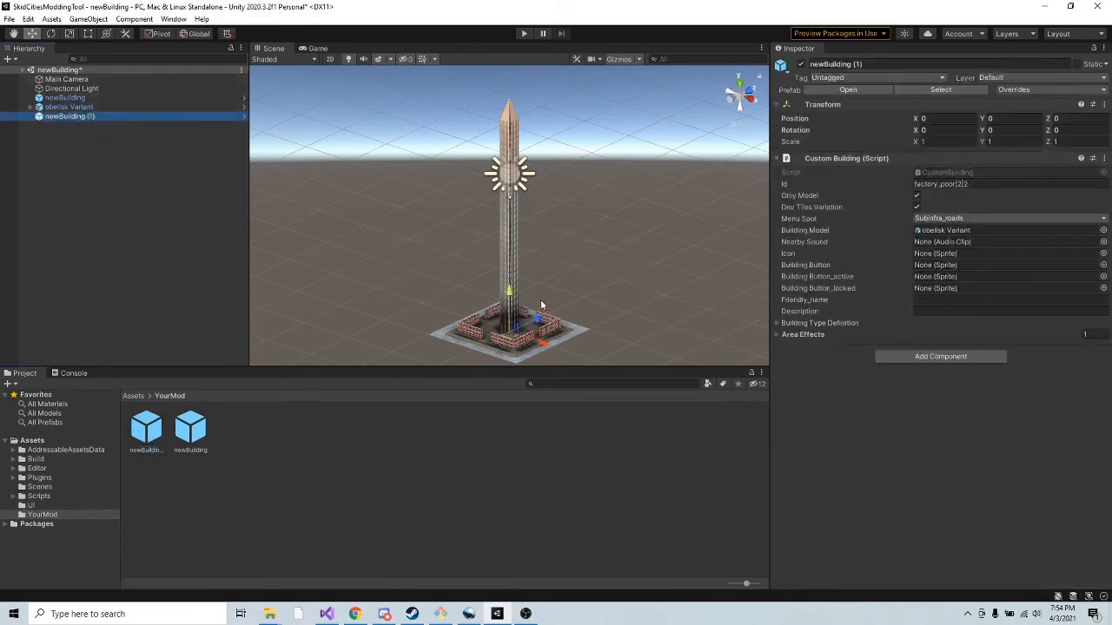
pyautogui.moveTo(540, 304); pyautogui.dragTo(501, 352, button='right')
pyautogui.scroll(4, 501, 283)
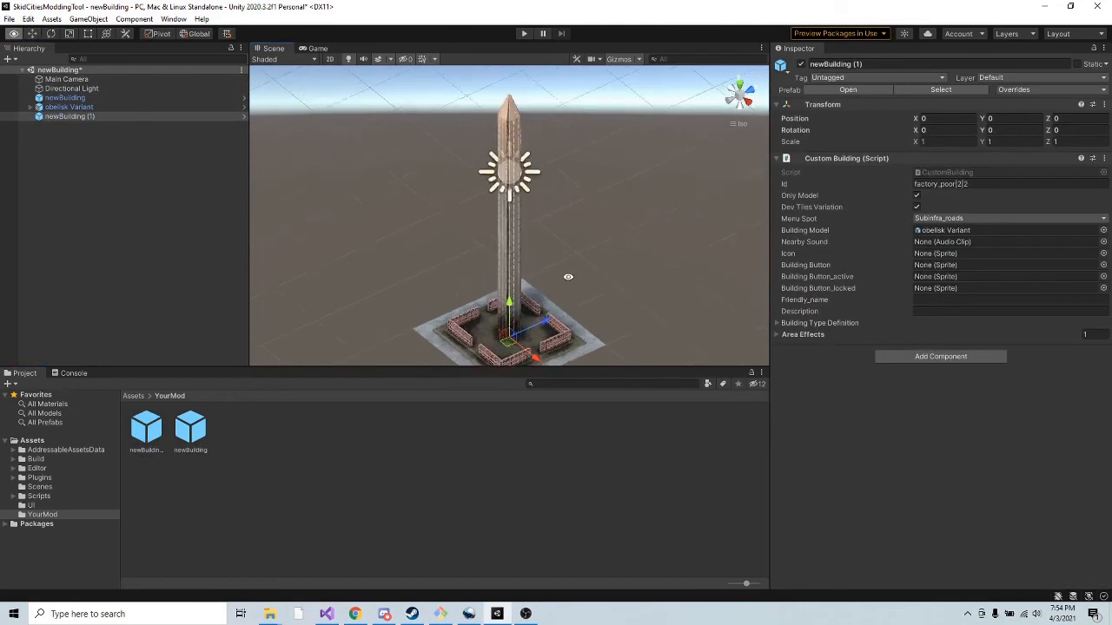
pyautogui.moveTo(571, 278); pyautogui.dragTo(521, 251, button='middle')
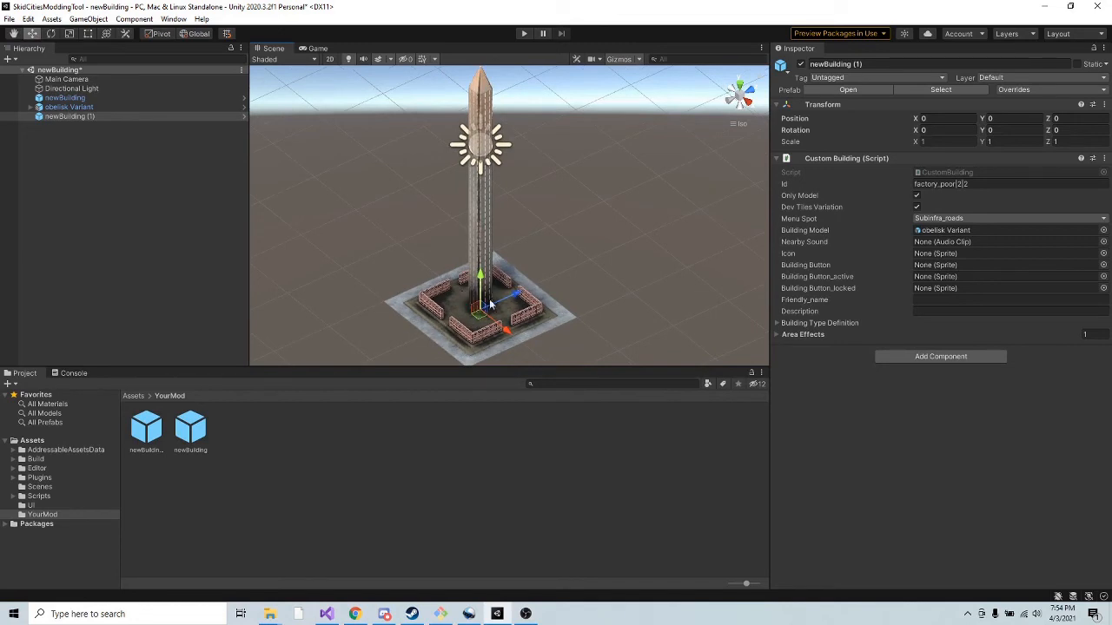
pyautogui.moveTo(461, 290); pyautogui.dragTo(515, 234, button='right')
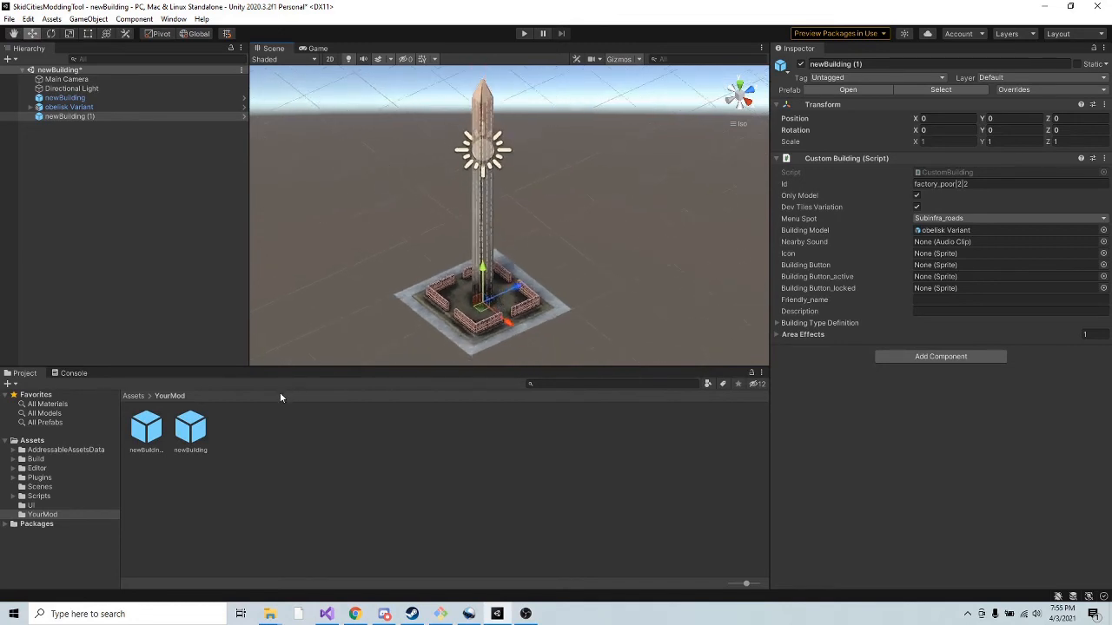
pyautogui.click(983, 184)
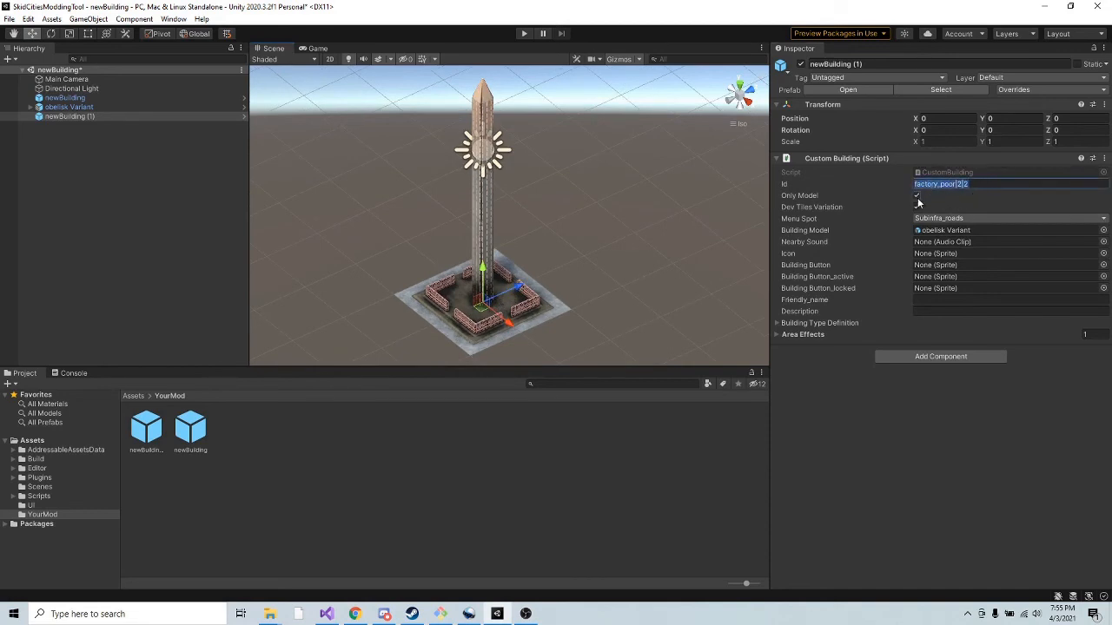
pyautogui.click(1025, 90)
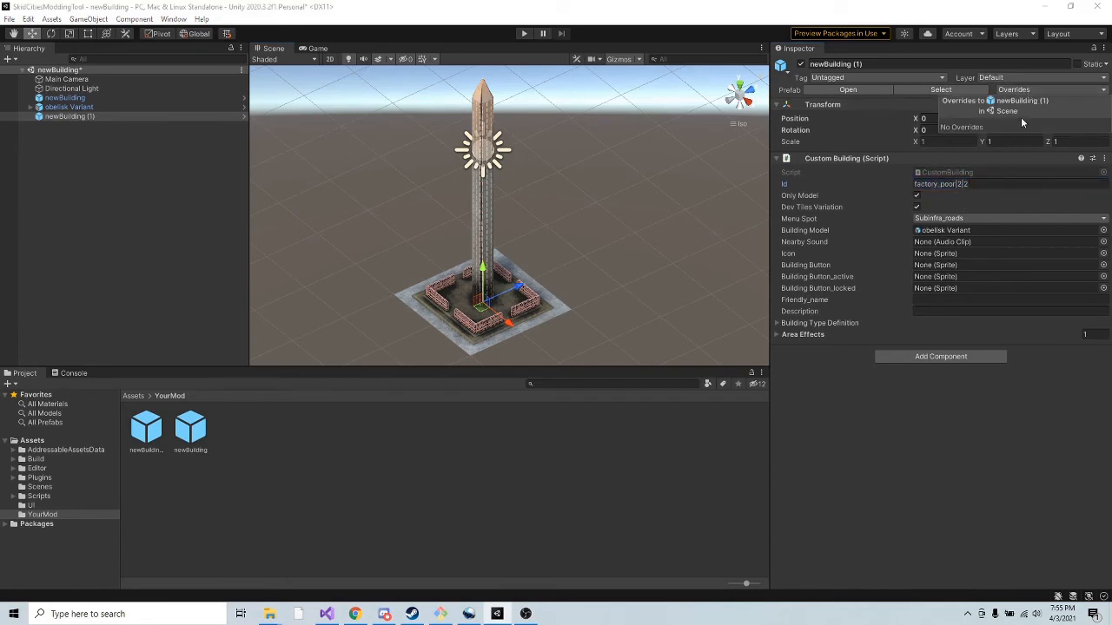
pyautogui.click(989, 184)
pyautogui.doubleClick(988, 184)
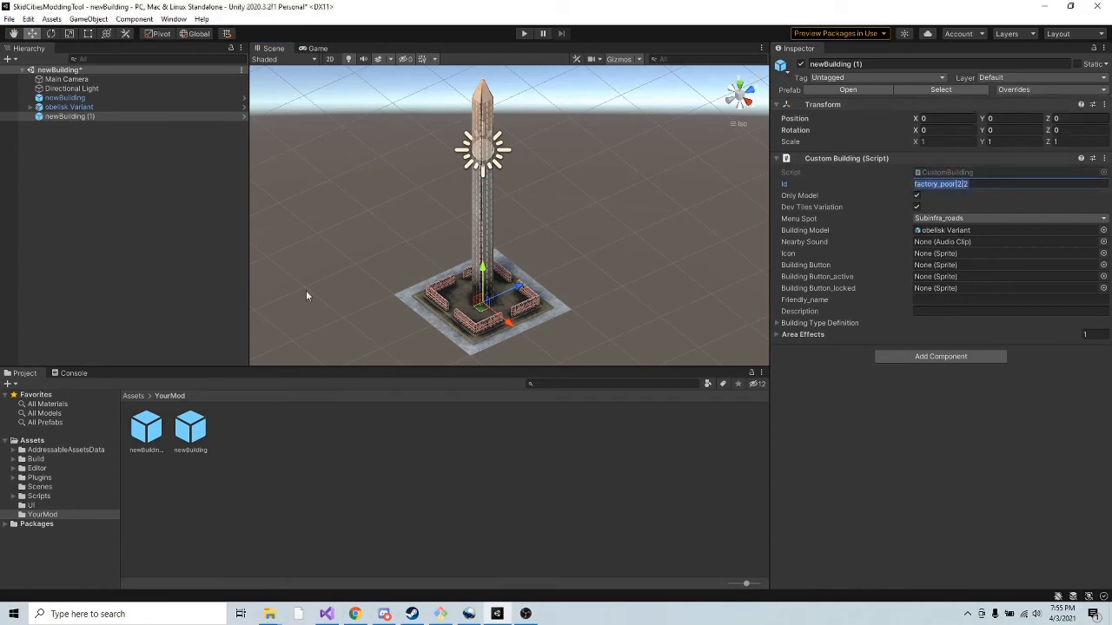
# Locate the obelisk Variant model used by newBuilding (1), and delete the newBuilding (1) instance from the scene.
pyautogui.click(129, 172)
pyautogui.click(132, 114)
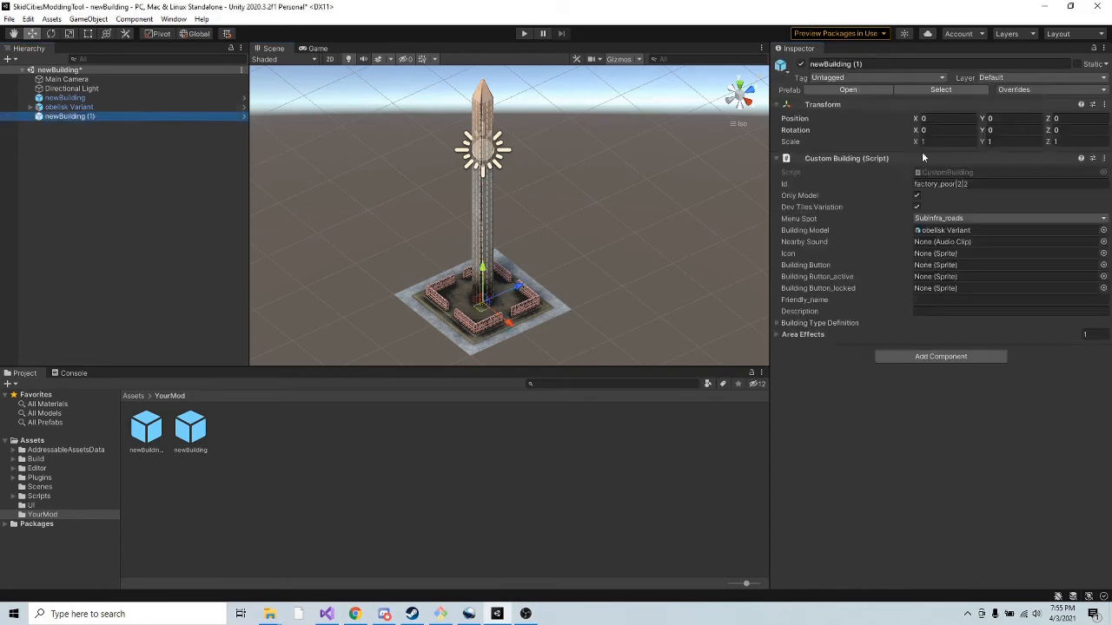
pyautogui.click(945, 231)
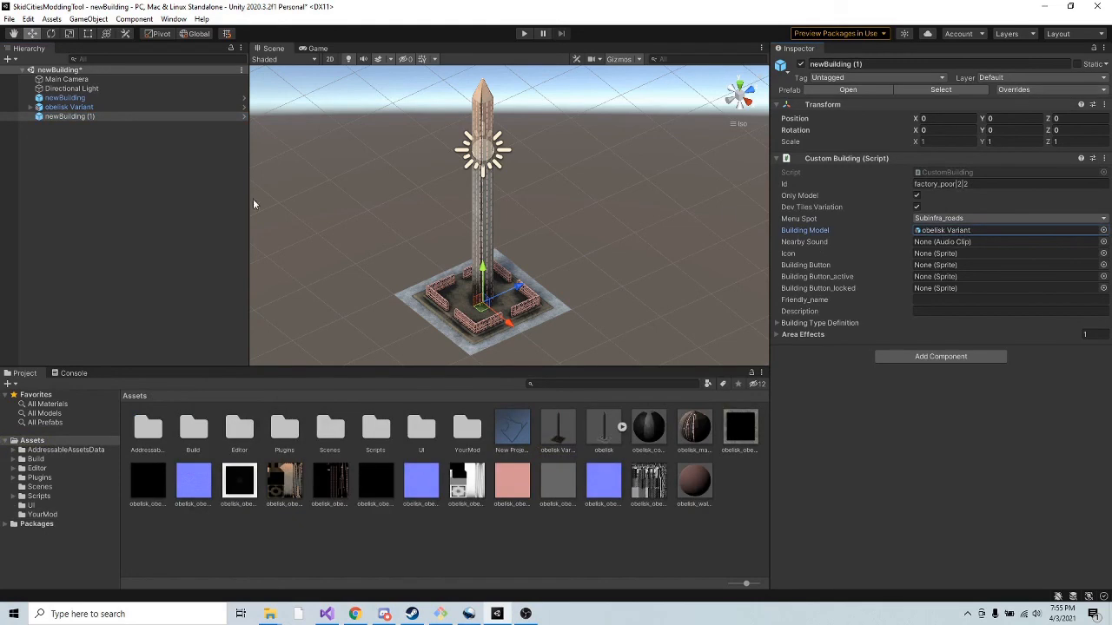
pyautogui.rightClick(98, 116)
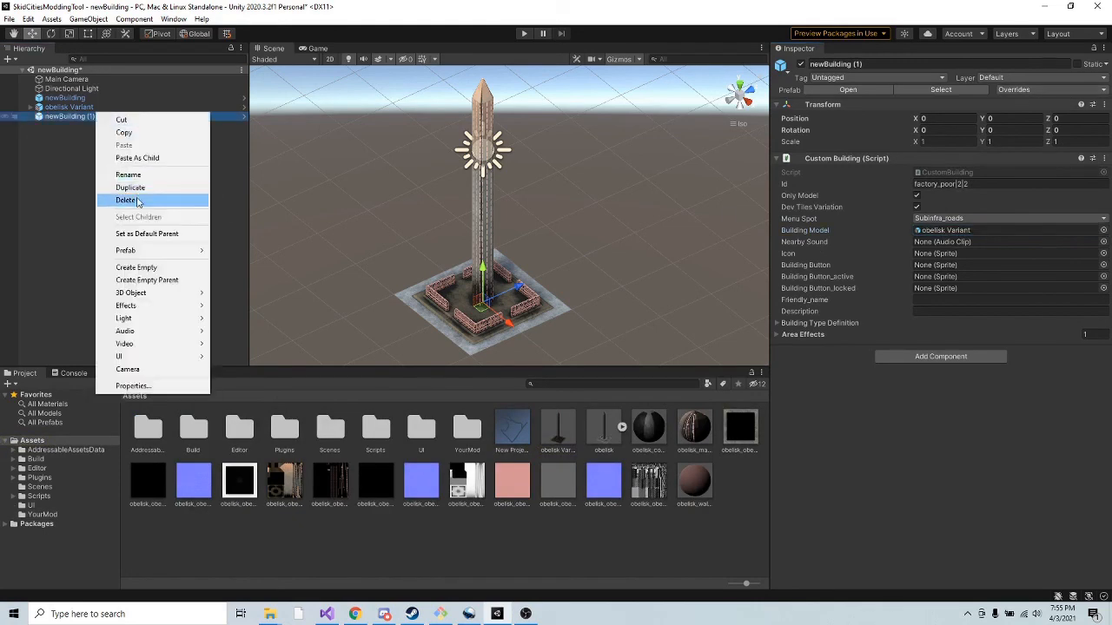
pyautogui.click(130, 199)
# Delete the newBuilding (1) prefab asset from the YourMod folder.
pyautogui.click(42, 514)
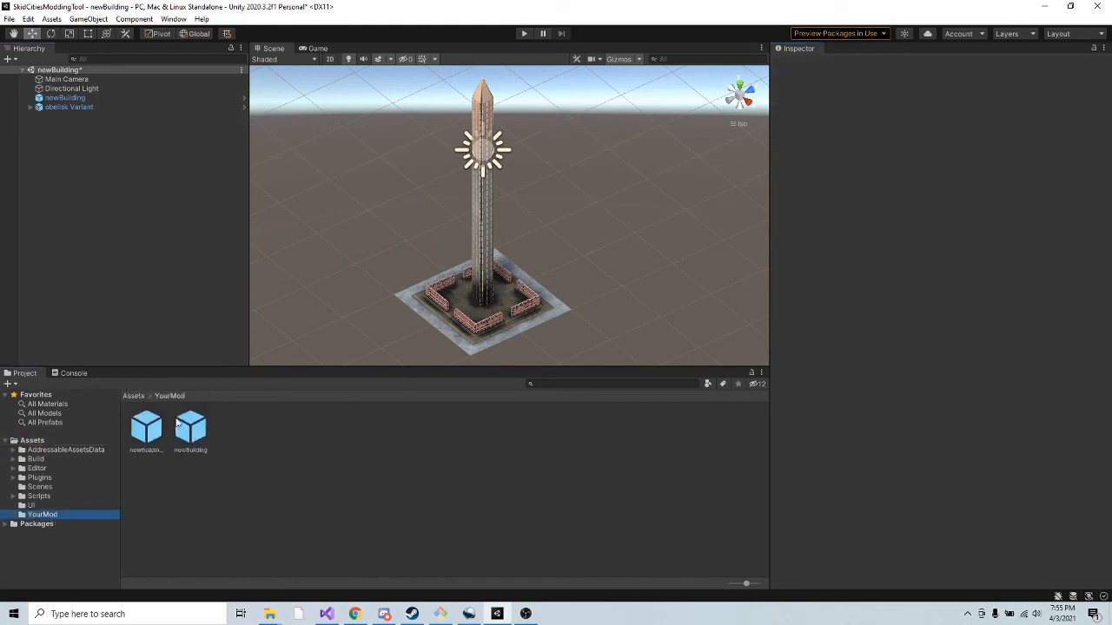
pyautogui.click(148, 425)
pyautogui.rightClick(150, 425)
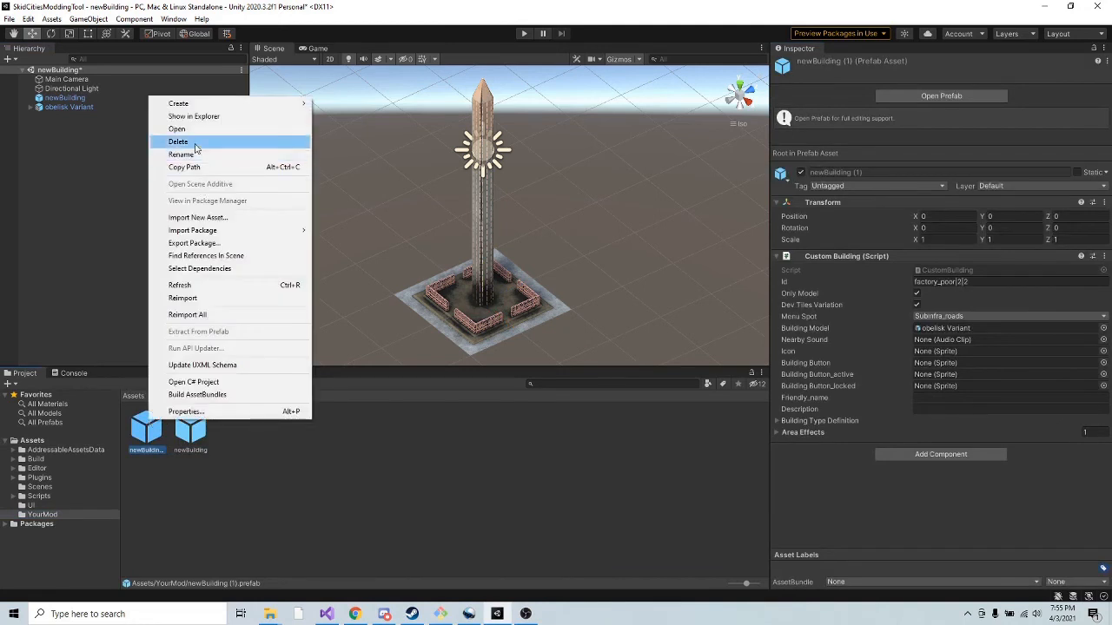
pyautogui.click(174, 144)
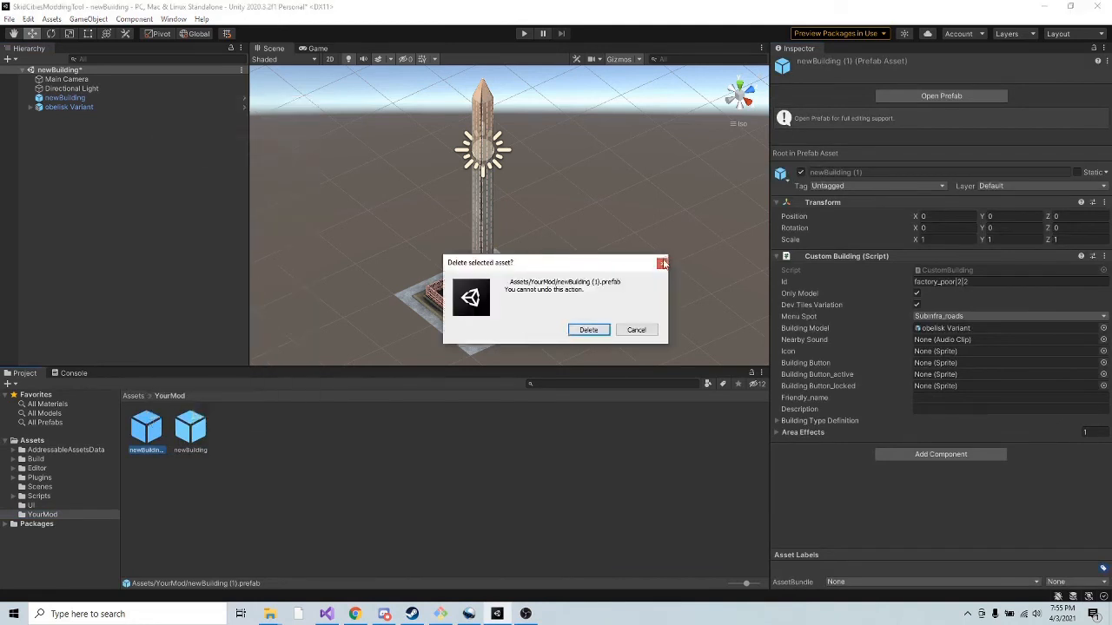
pyautogui.click(589, 331)
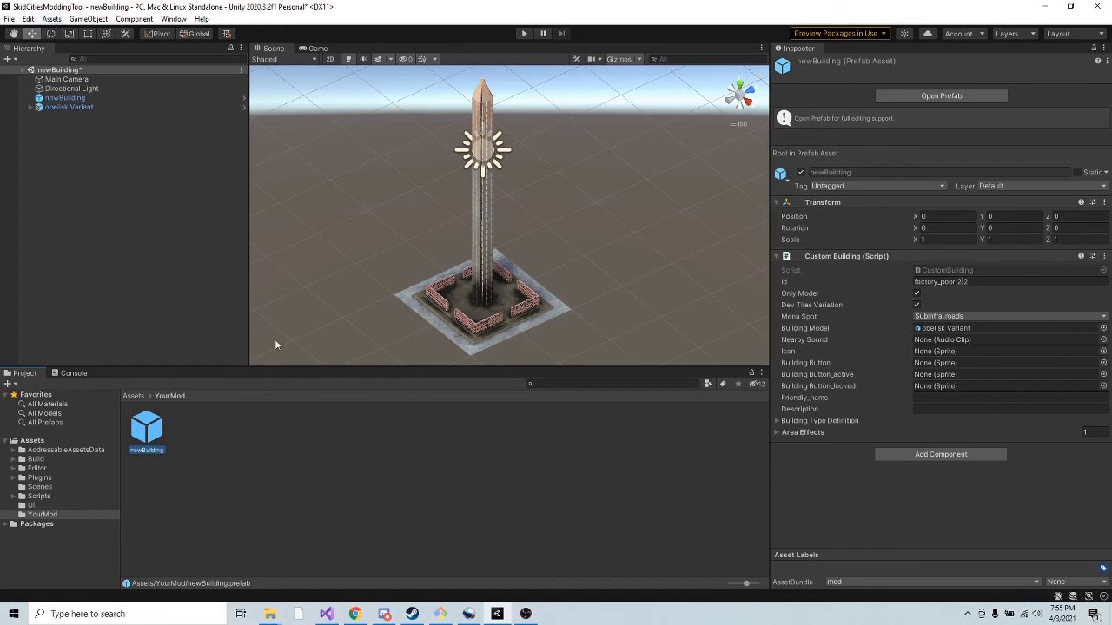
# Open the project's Build folder and look over its OSX and Windows subfolders.
pyautogui.click(52, 19)
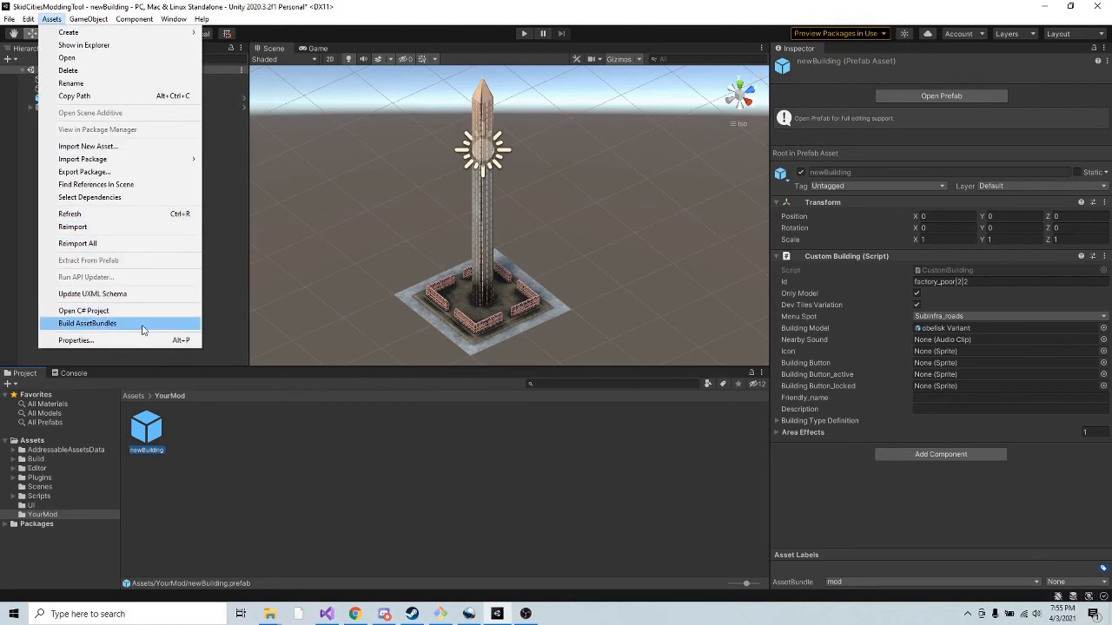
pyautogui.click(169, 431)
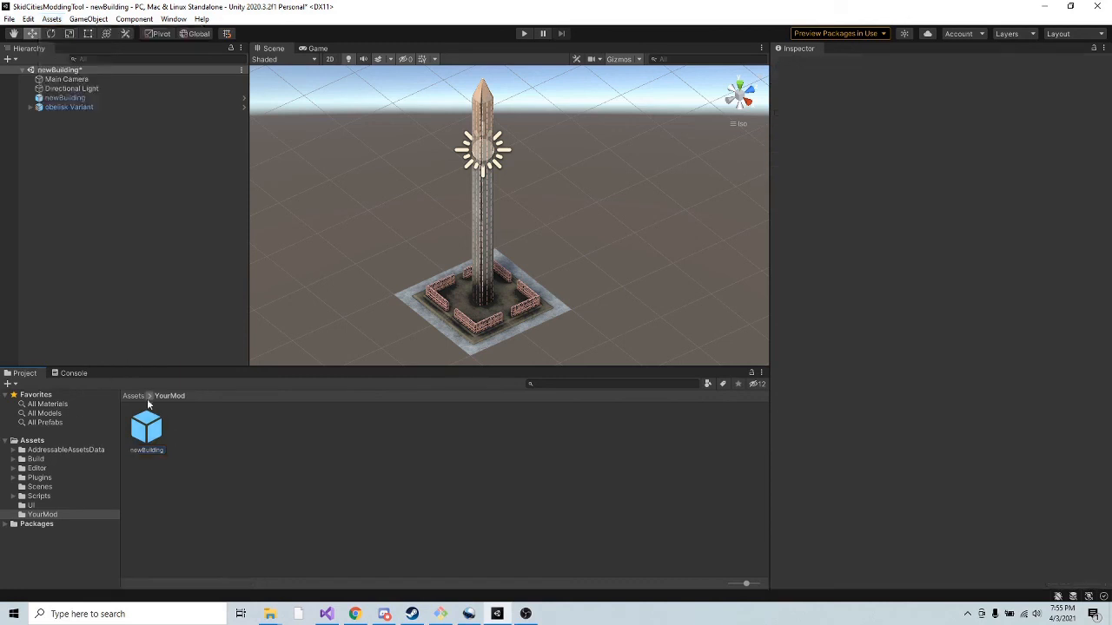
pyautogui.click(35, 459)
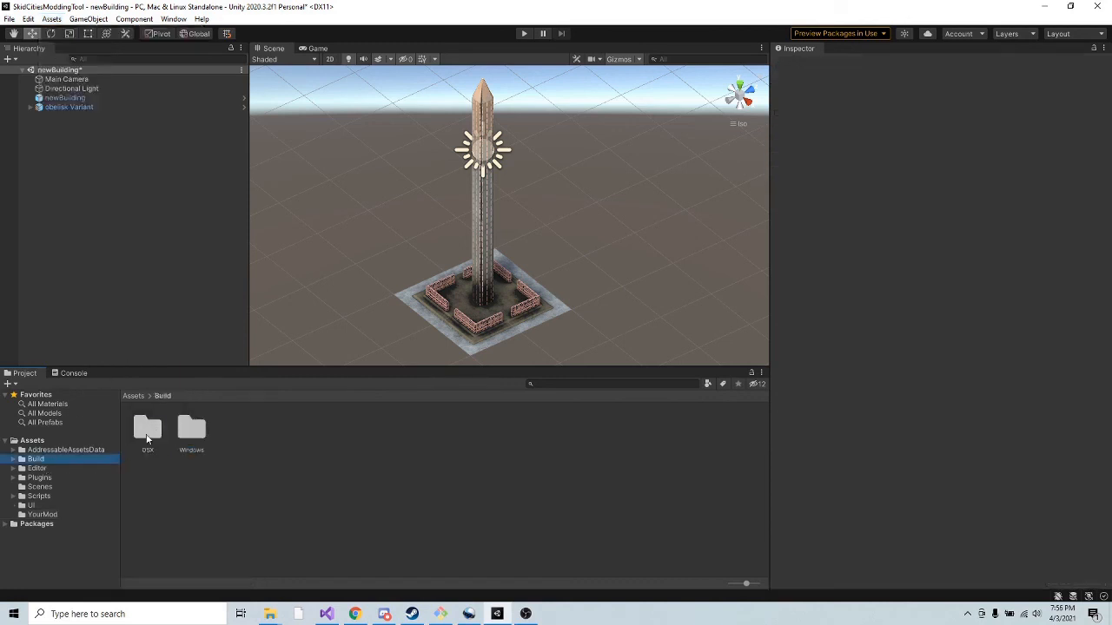
pyautogui.click(148, 434)
pyautogui.press('Right')
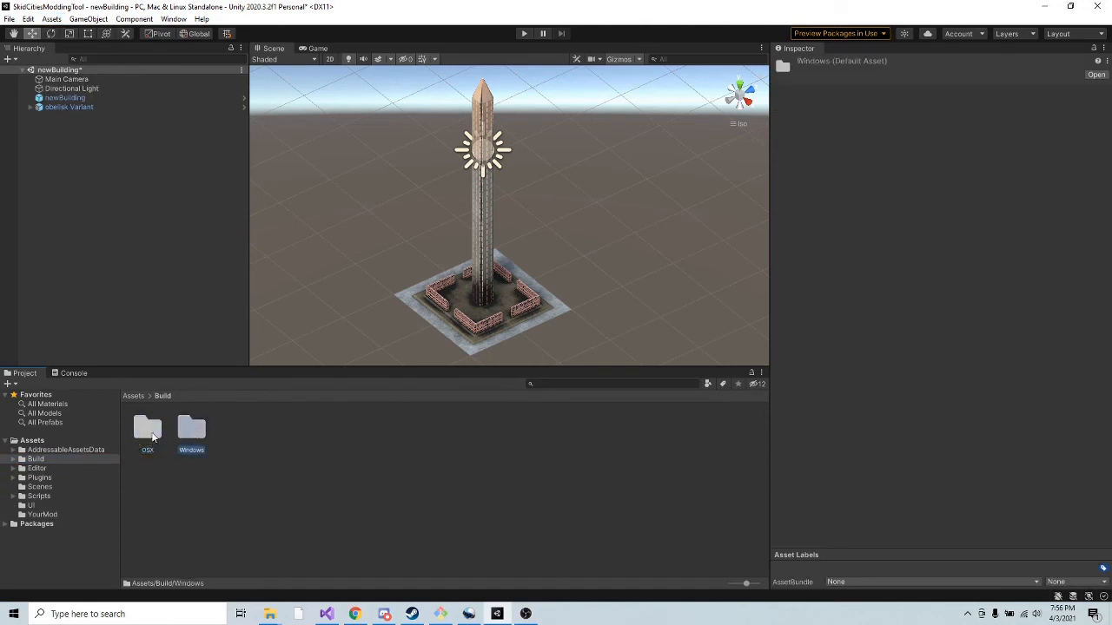
pyautogui.click(153, 438)
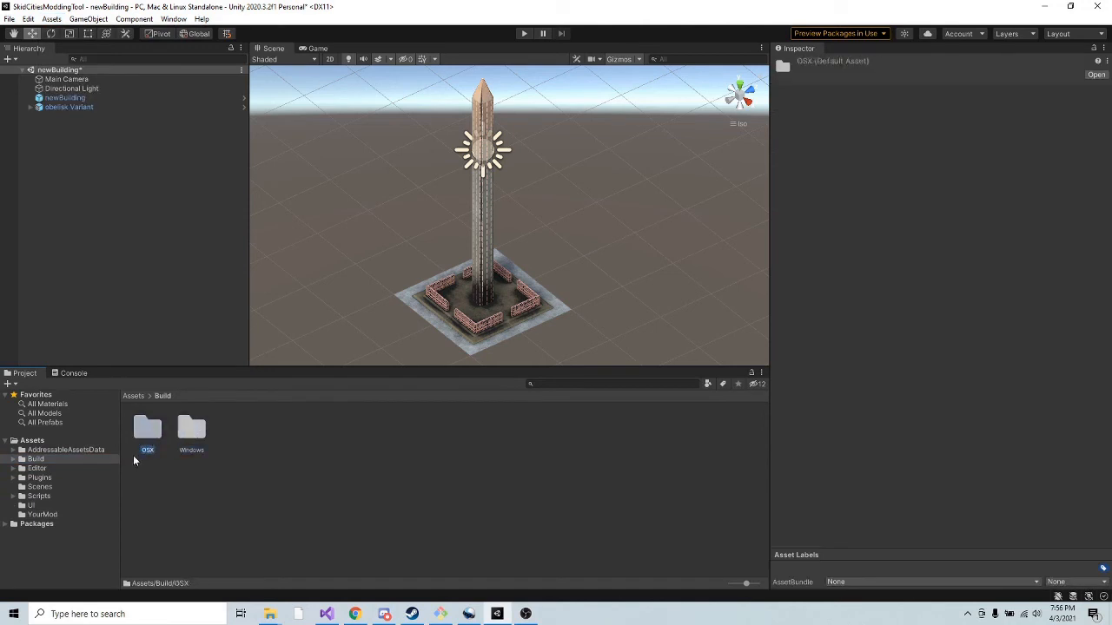
pyautogui.click(146, 500)
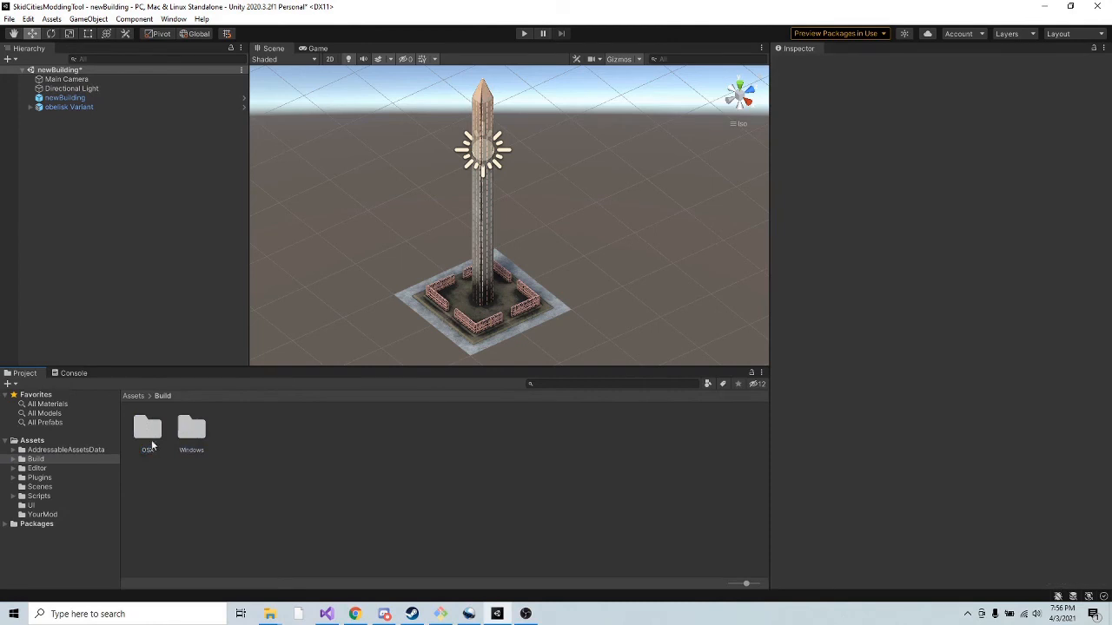
# Delete all the old bundle and manifest files in the OSX build folder.
pyautogui.doubleClick(149, 432)
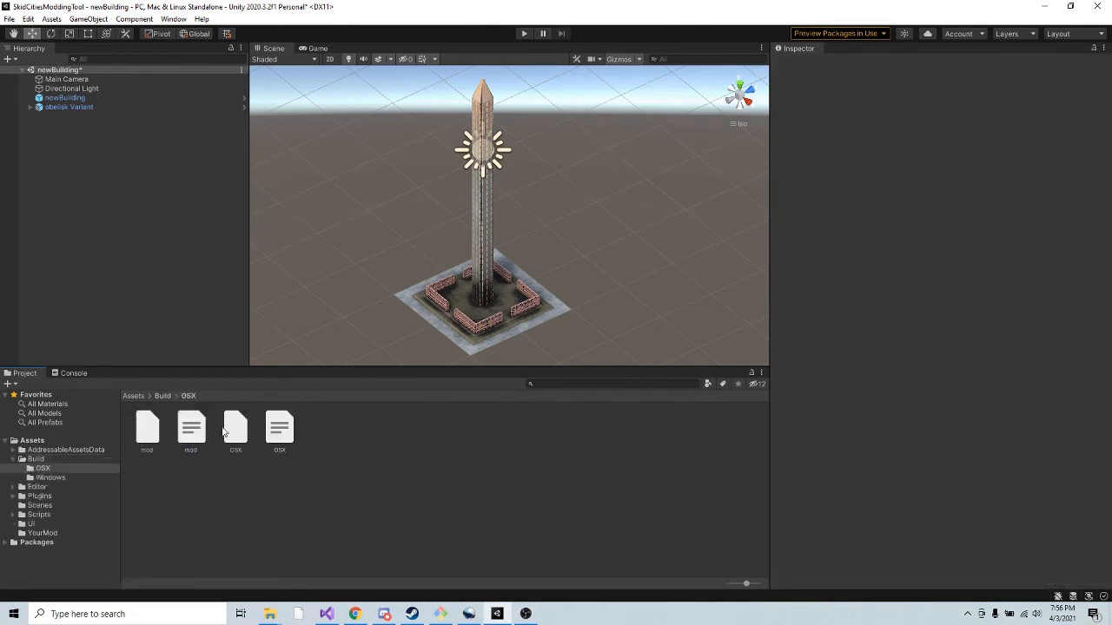
pyautogui.click(147, 428)
pyautogui.keyDown('shift'); pyautogui.click(279, 432); pyautogui.keyUp('shift')
pyautogui.rightClick(280, 432)
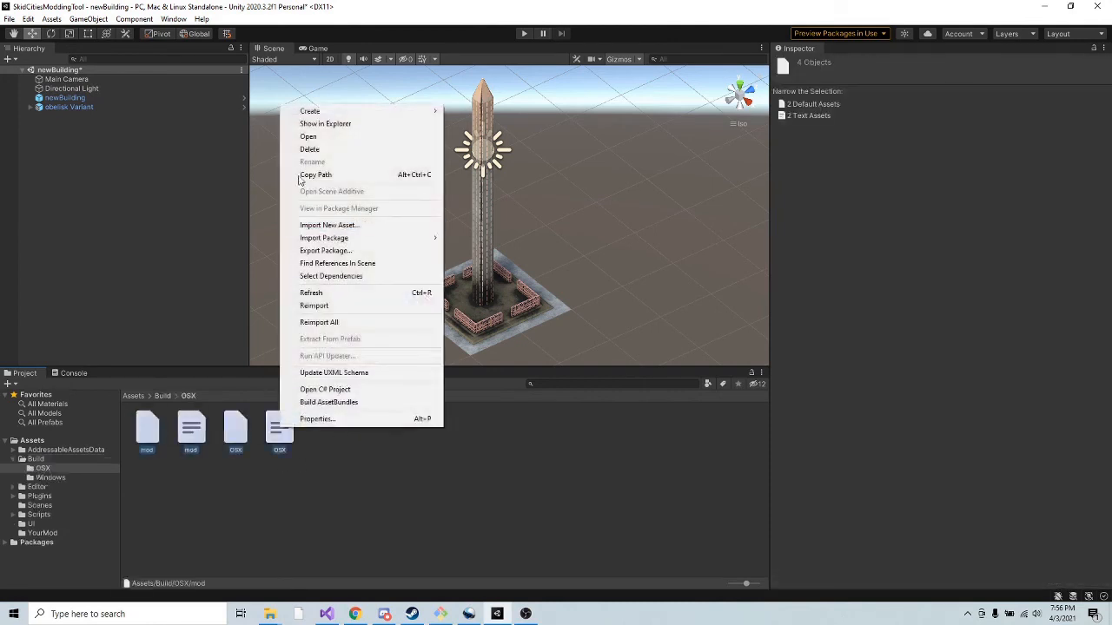
pyautogui.click(302, 152)
pyautogui.click(577, 331)
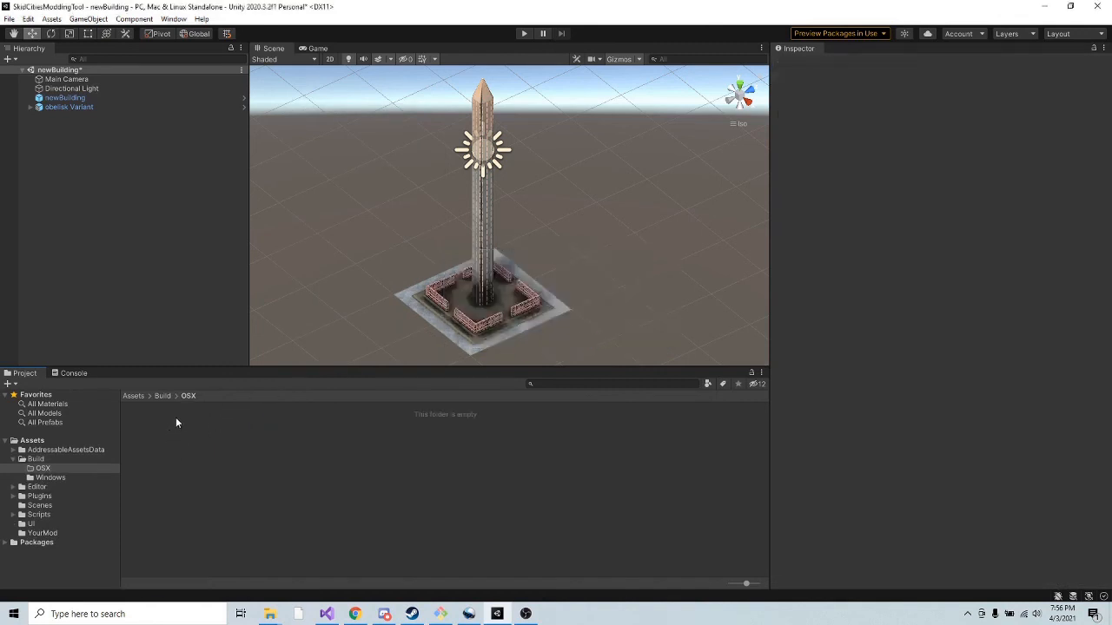
# Delete all the old bundle and manifest files in the Windows build folder.
pyautogui.click(50, 478)
pyautogui.click(279, 430)
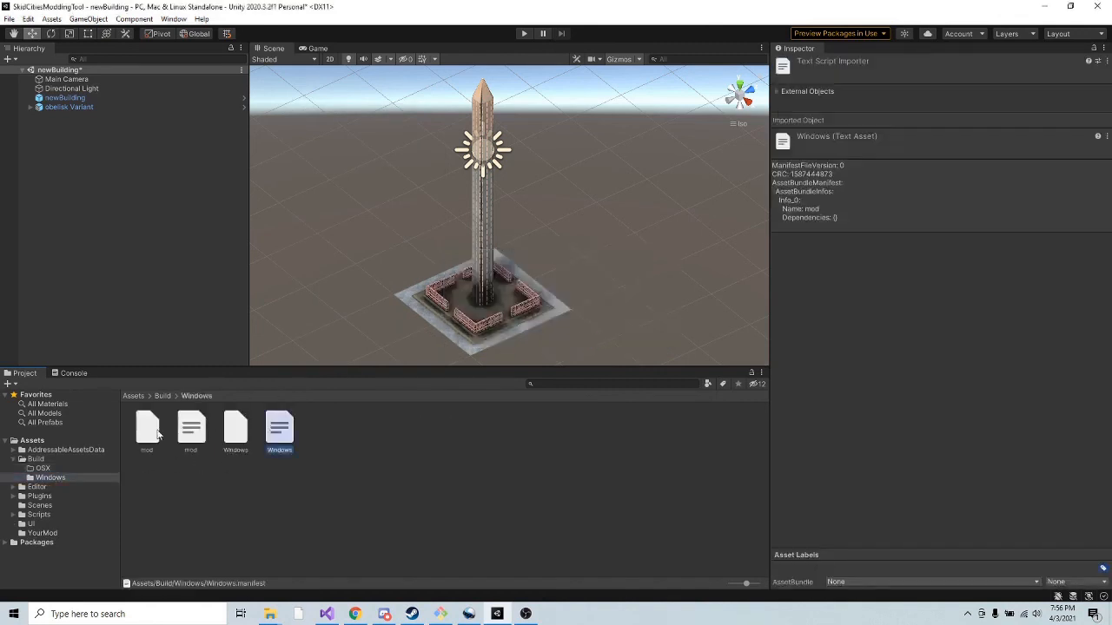
pyautogui.keyDown('shift'); pyautogui.click(155, 429); pyautogui.keyUp('shift')
pyautogui.rightClick(155, 429)
pyautogui.click(183, 150)
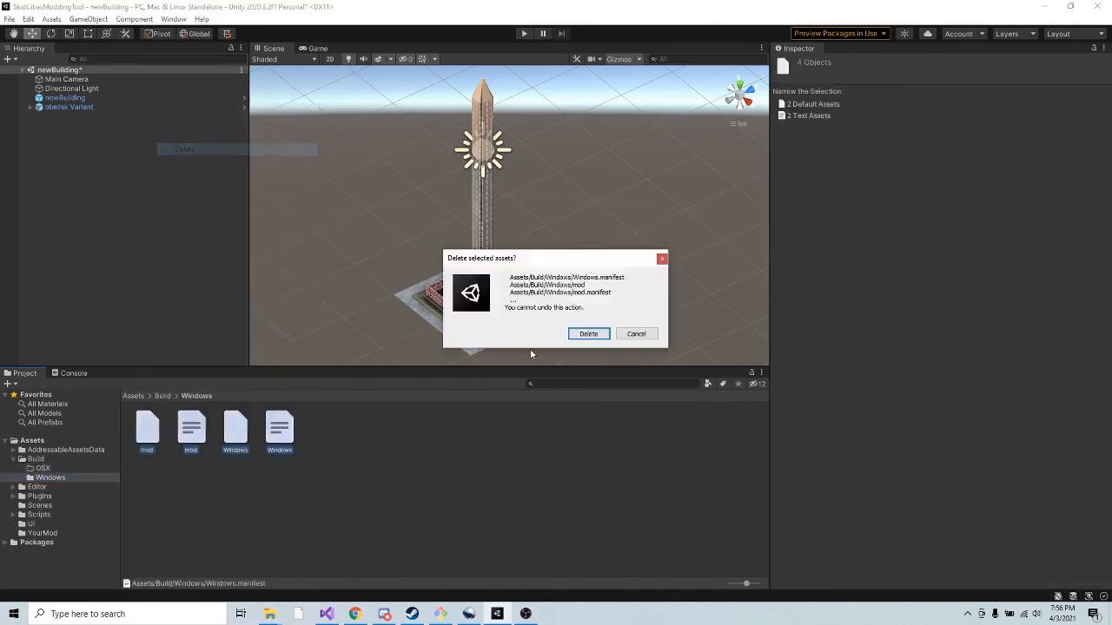
pyautogui.click(584, 335)
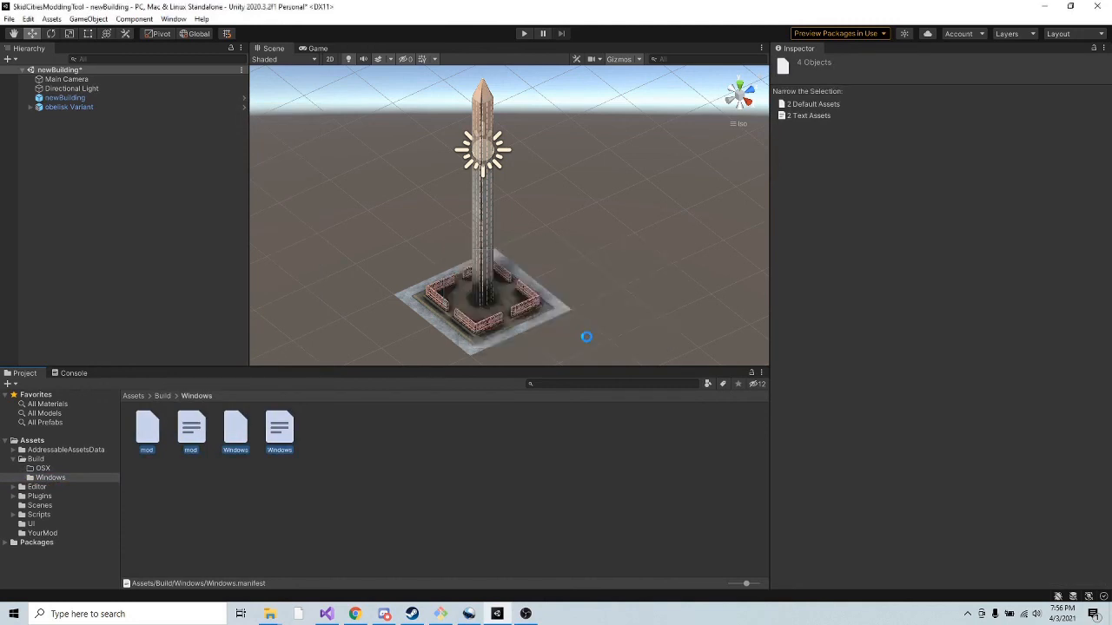
# Build the mod's AssetBundles and check the generated files in the Windows and OSX build folders.
pyautogui.click(56, 458)
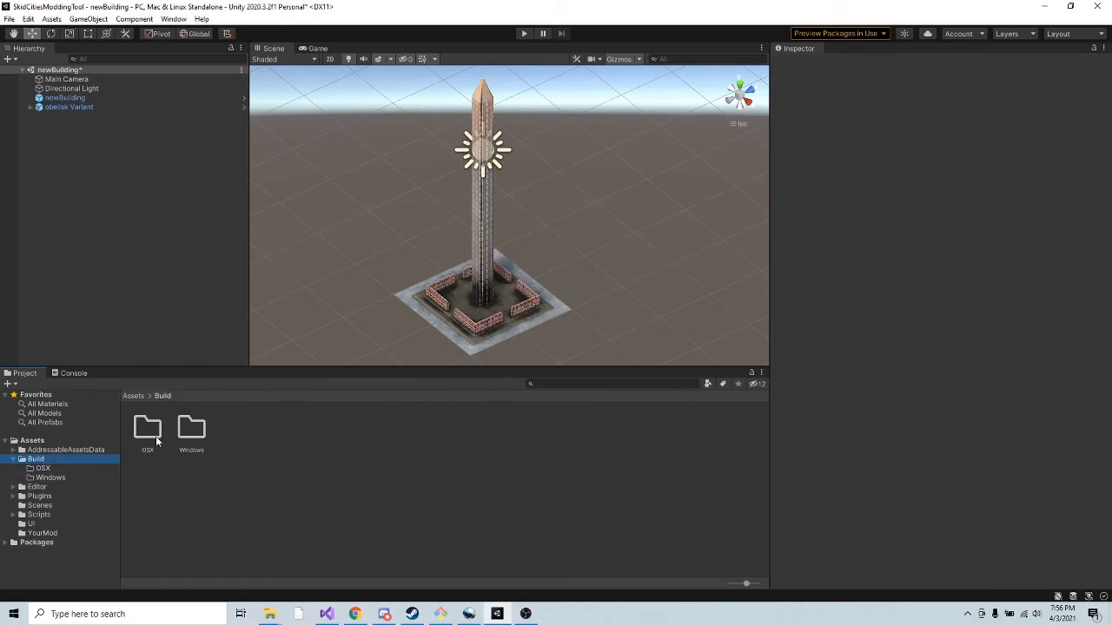
pyautogui.click(53, 533)
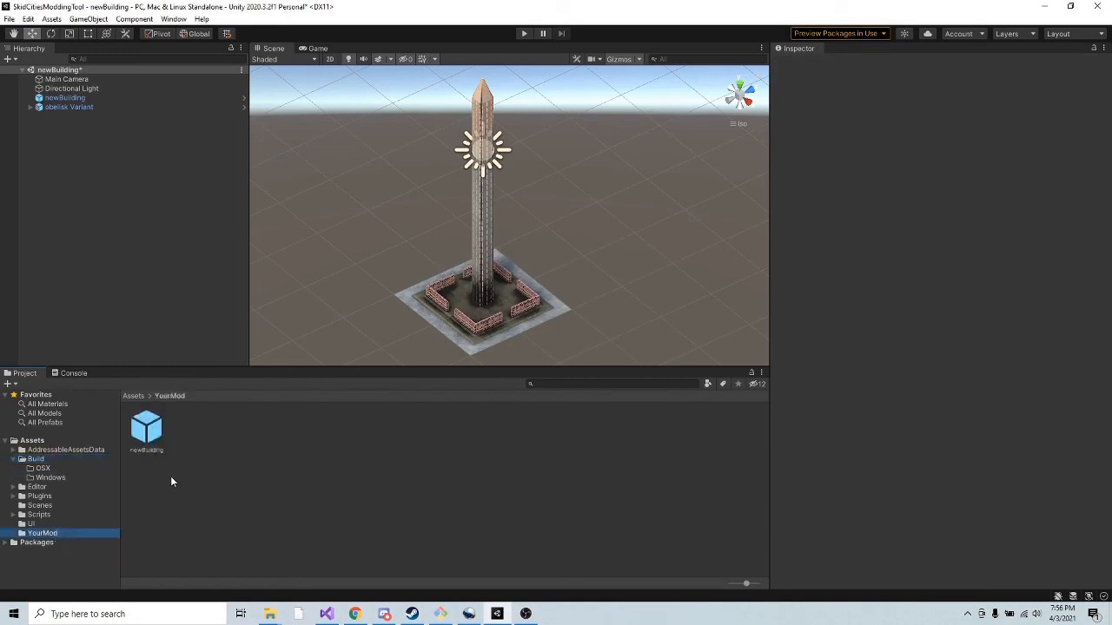
pyautogui.click(54, 19)
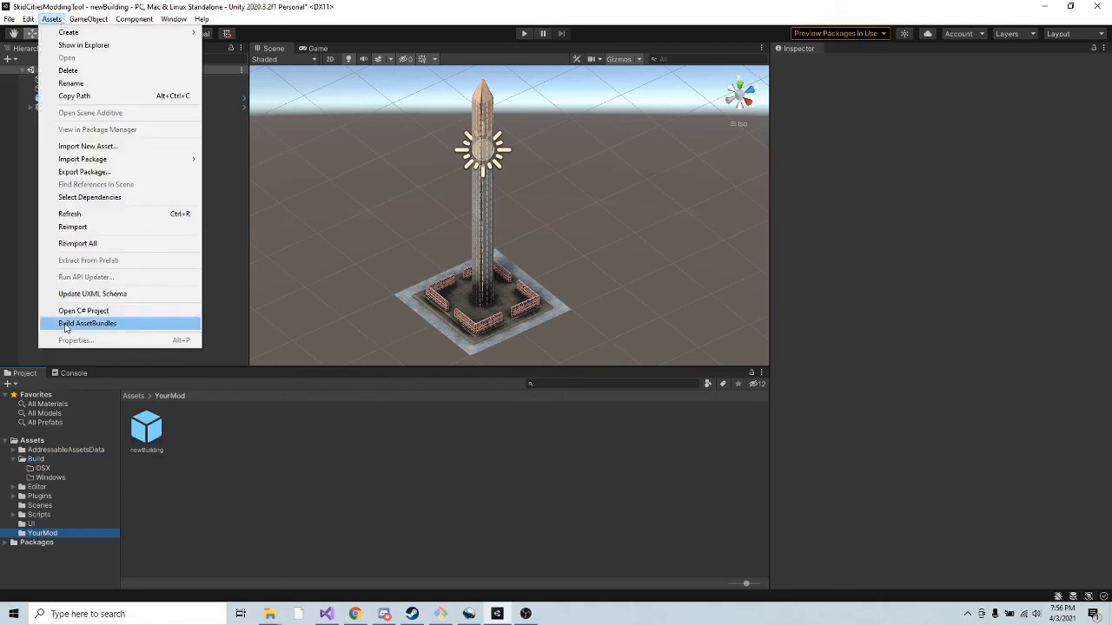
pyautogui.click(125, 325)
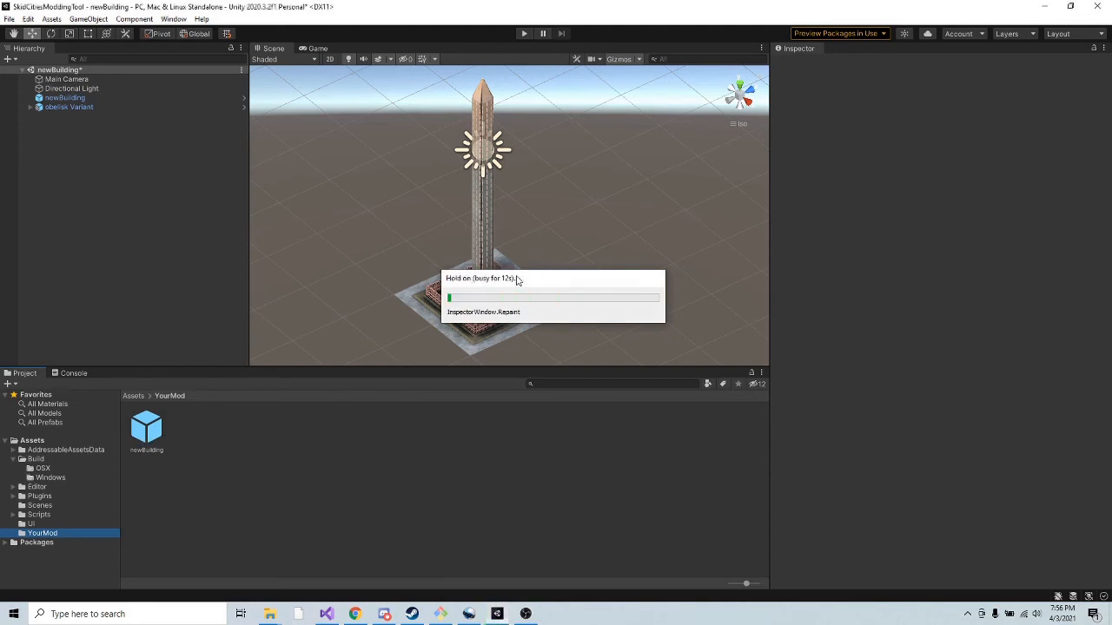
pyautogui.click(35, 459)
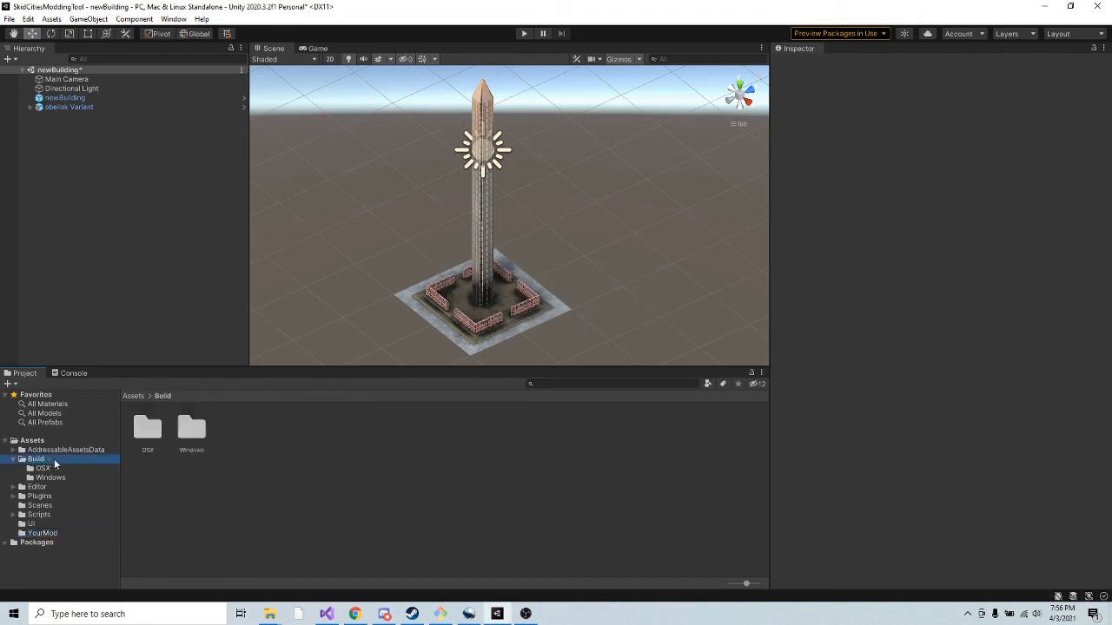
pyautogui.click(191, 430)
pyautogui.doubleClick(191, 430)
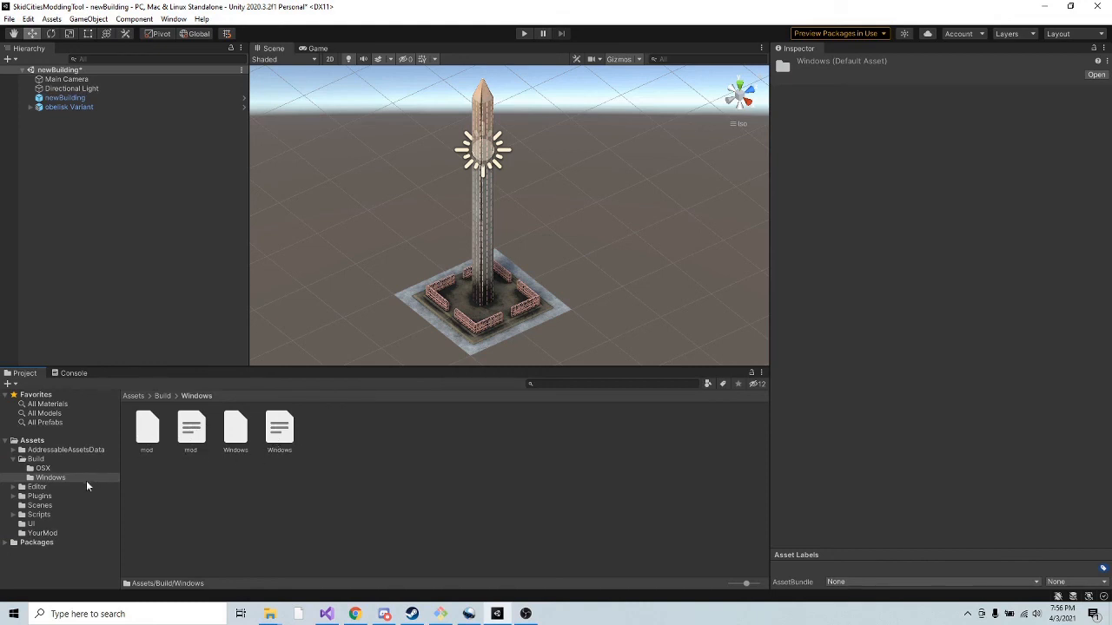
pyautogui.click(57, 470)
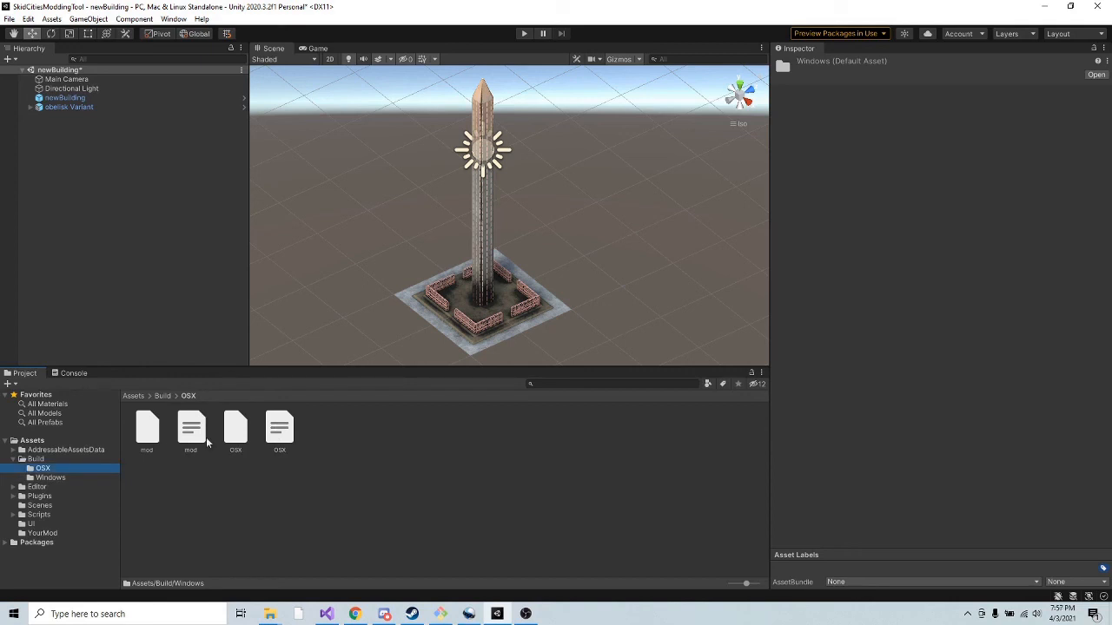
# Open the Submission scene from the Scenes folder, saving the changes made to the newBuilding scene.
pyautogui.click(50, 496)
pyautogui.click(51, 505)
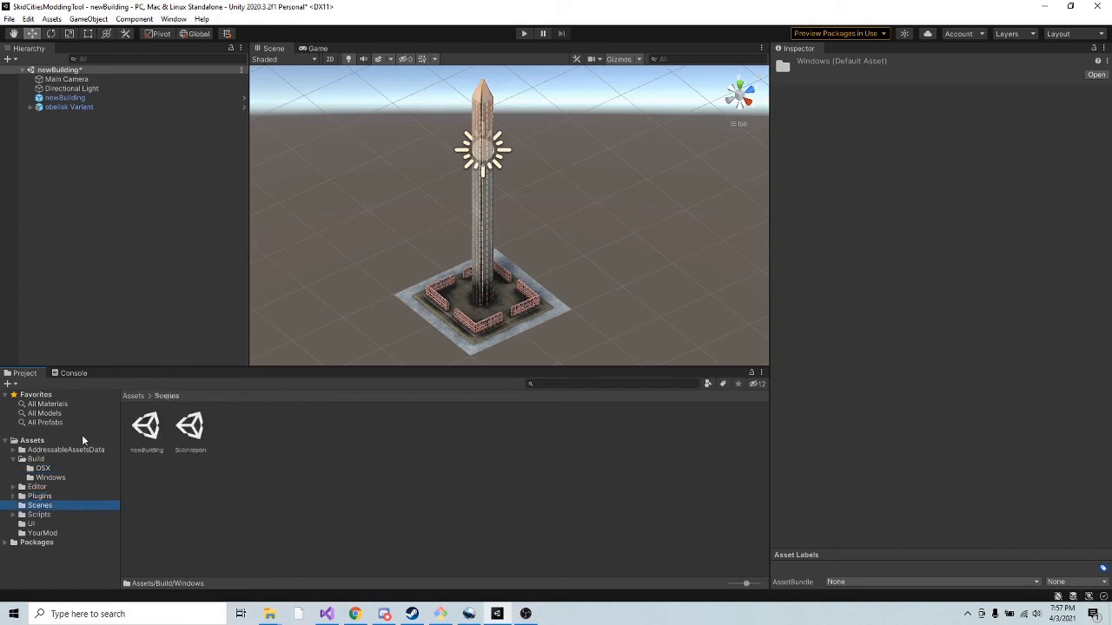
pyautogui.click(66, 505)
pyautogui.click(60, 515)
pyautogui.click(58, 506)
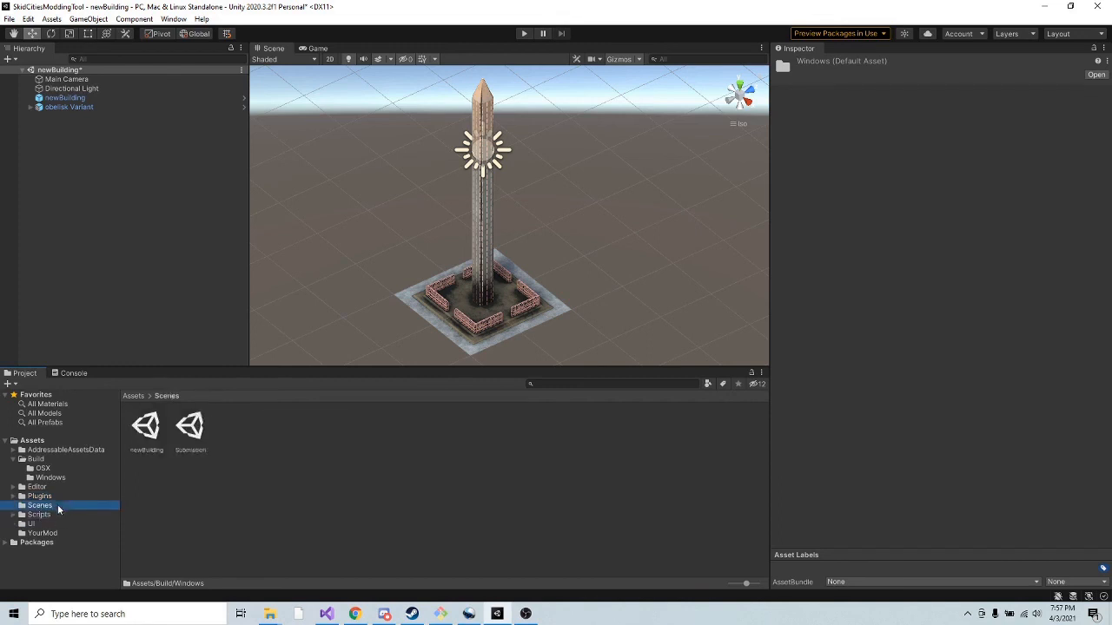
pyautogui.doubleClick(191, 428)
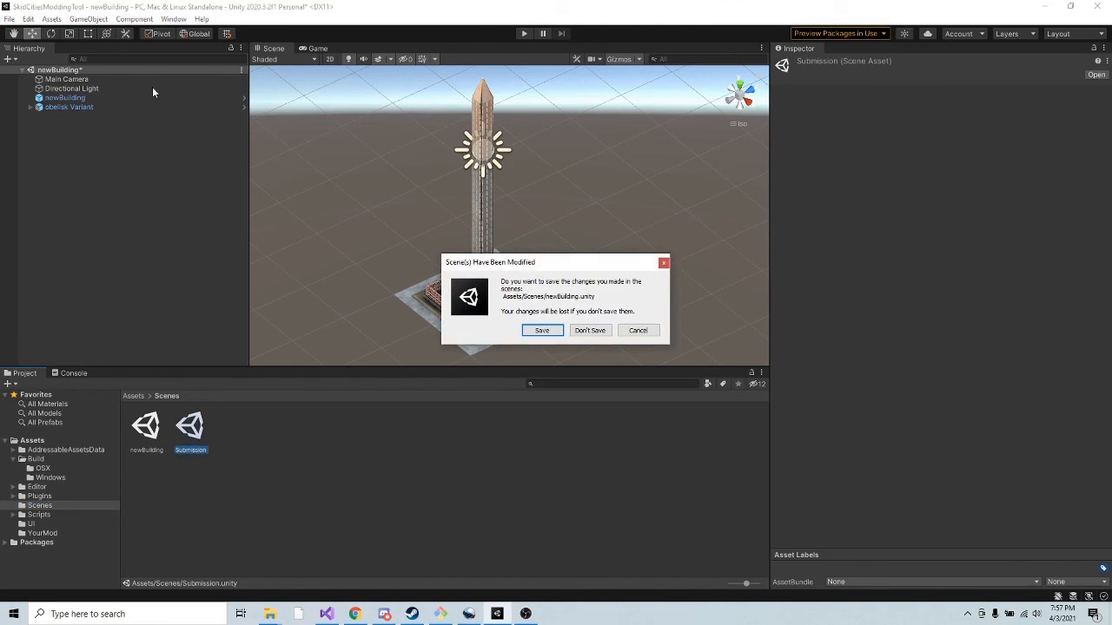
pyautogui.click(537, 331)
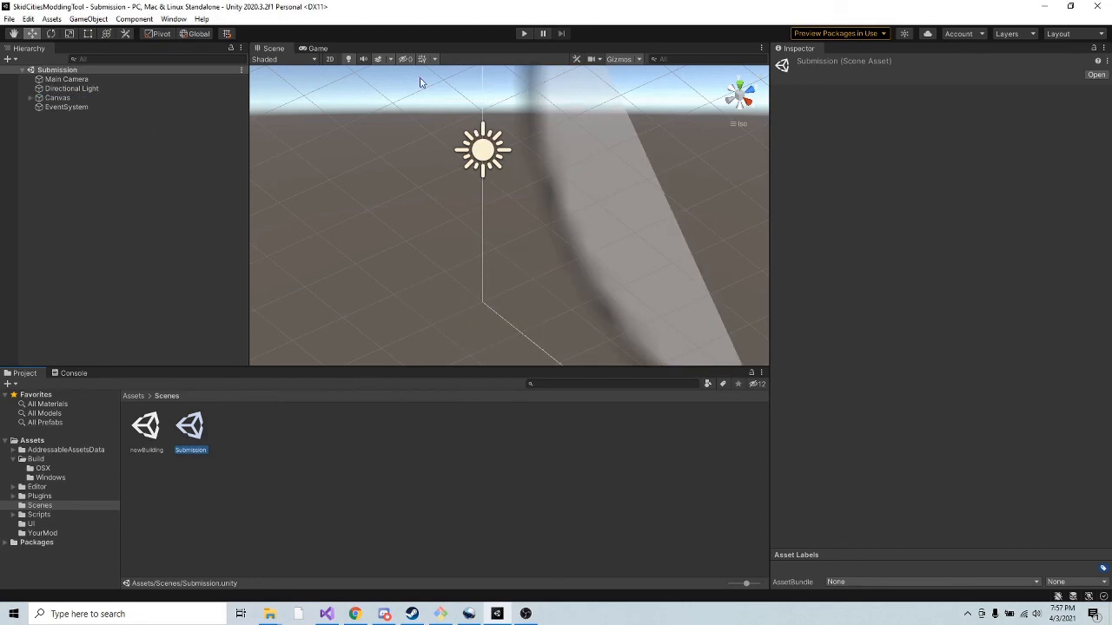
# Run the Submission scene and enter the mod title "Obelisk Demo" and the description "A nice obelisk for your city!".
pyautogui.click(523, 33)
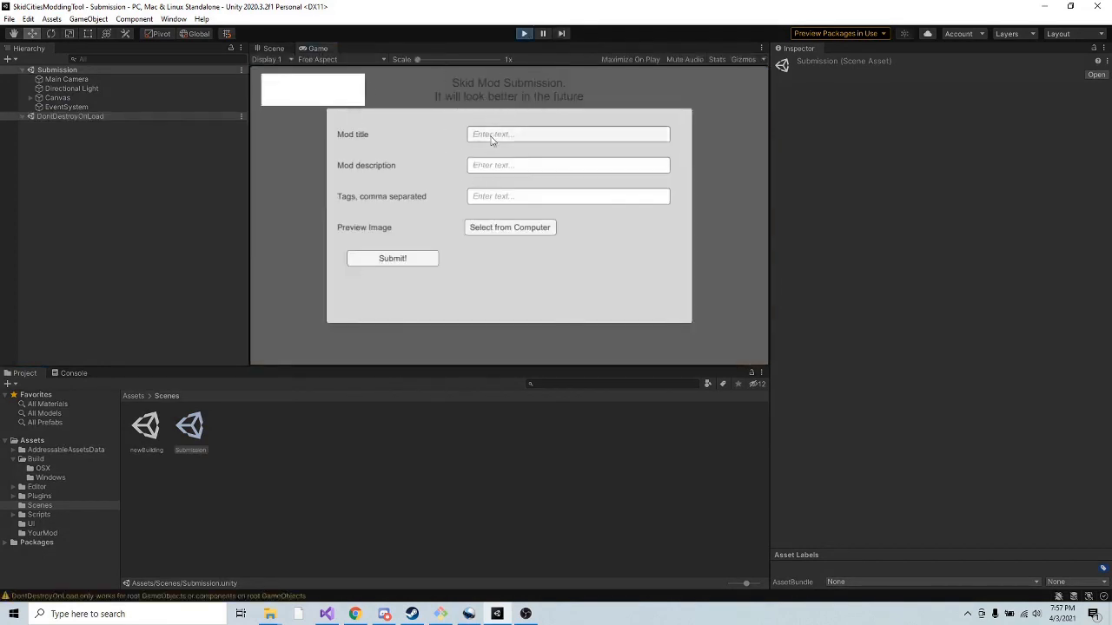
pyautogui.click(491, 138)
pyautogui.write('Obelisk')
pyautogui.click(497, 167)
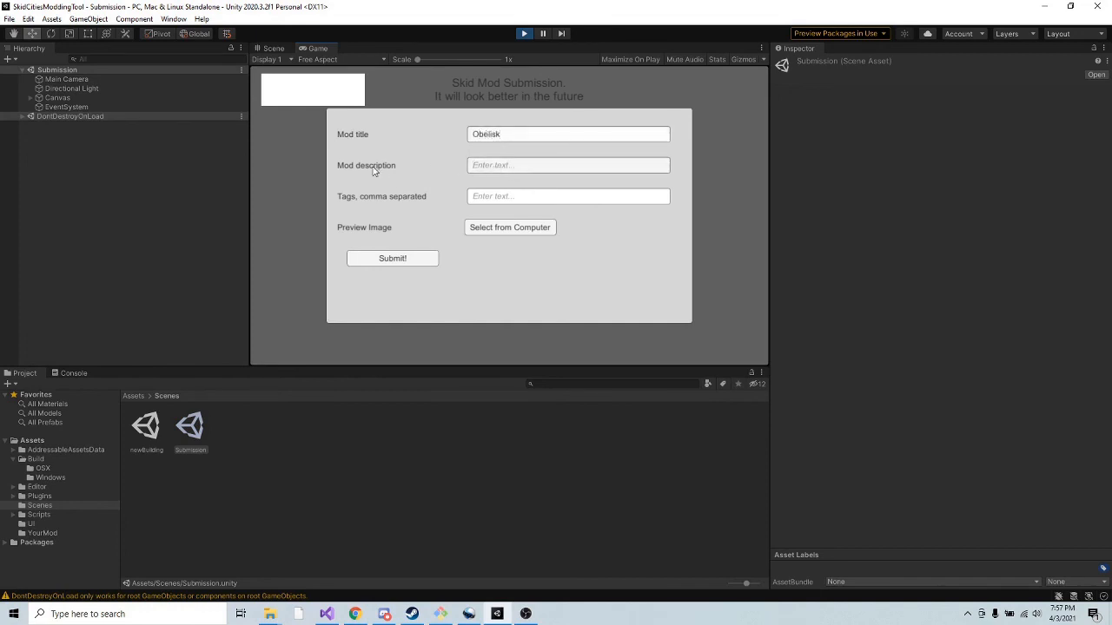
pyautogui.write('A nice obelisk for your city!')
pyautogui.click(516, 141)
pyautogui.write('Demo')
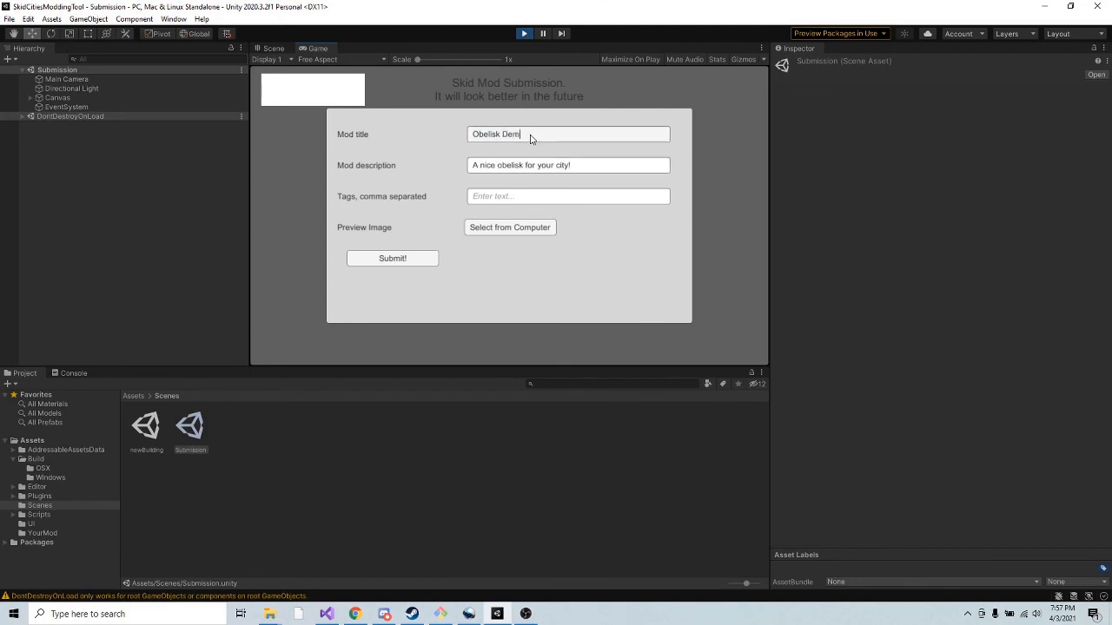
# Set the mod's tags to "factory, newmodel" and choose the Frame 1 image from Downloads as its preview image.
pyautogui.click(512, 198)
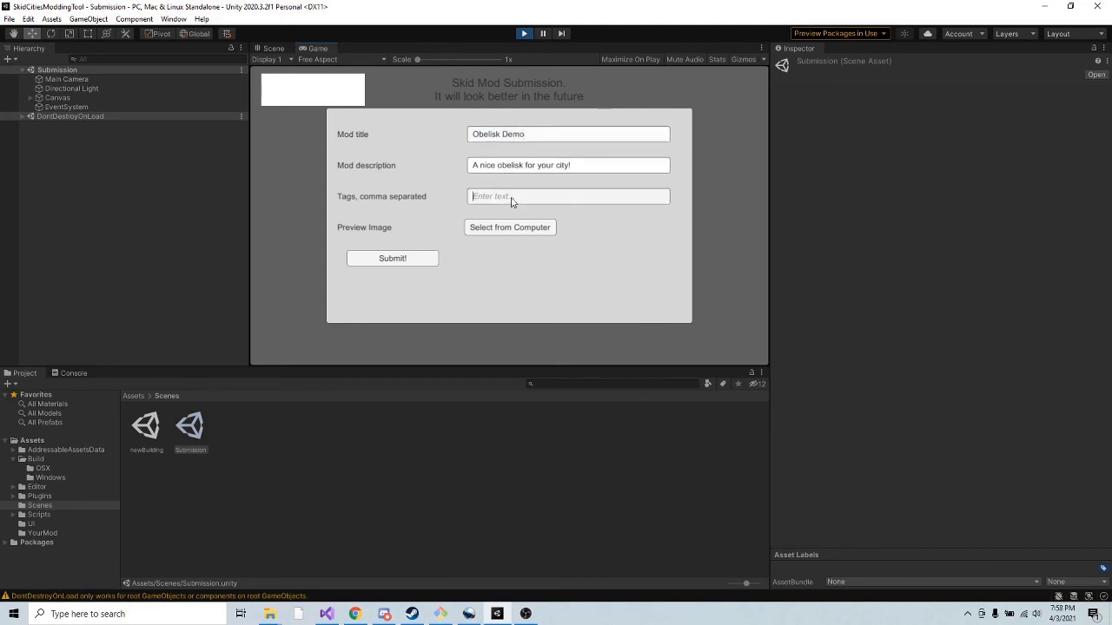
pyautogui.write('factory, newmodel')
pyautogui.click(495, 230)
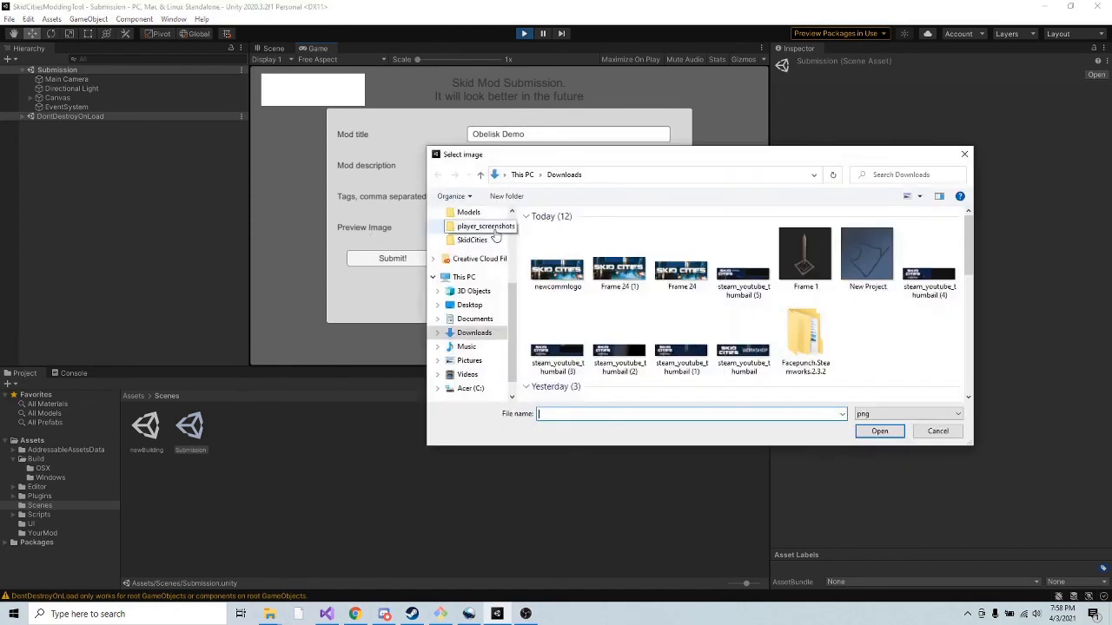
pyautogui.click(811, 248)
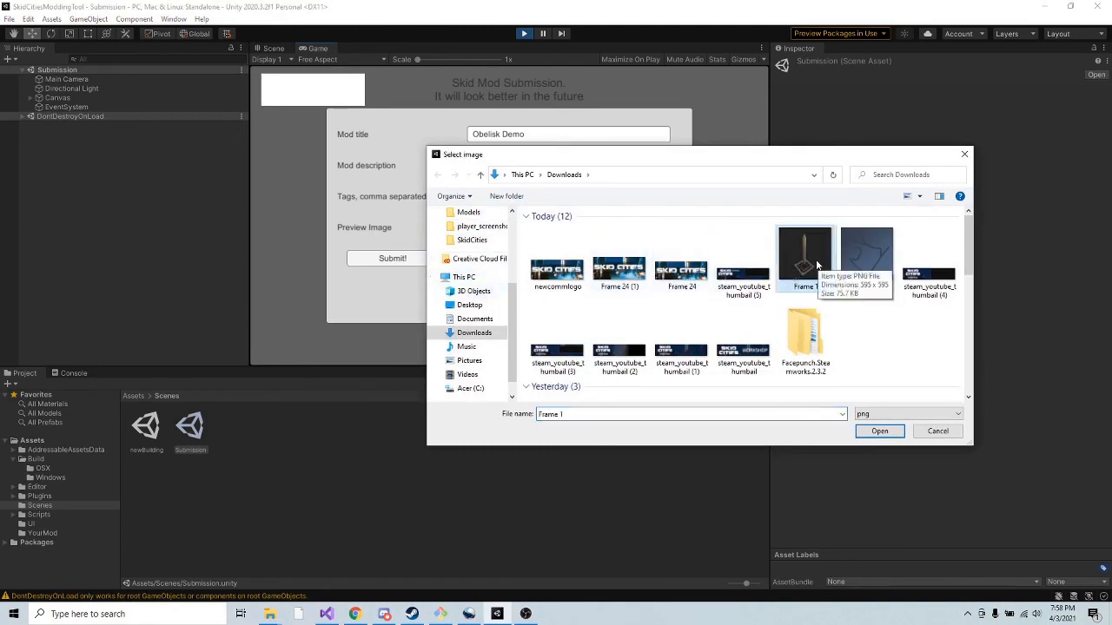
pyautogui.doubleClick(817, 265)
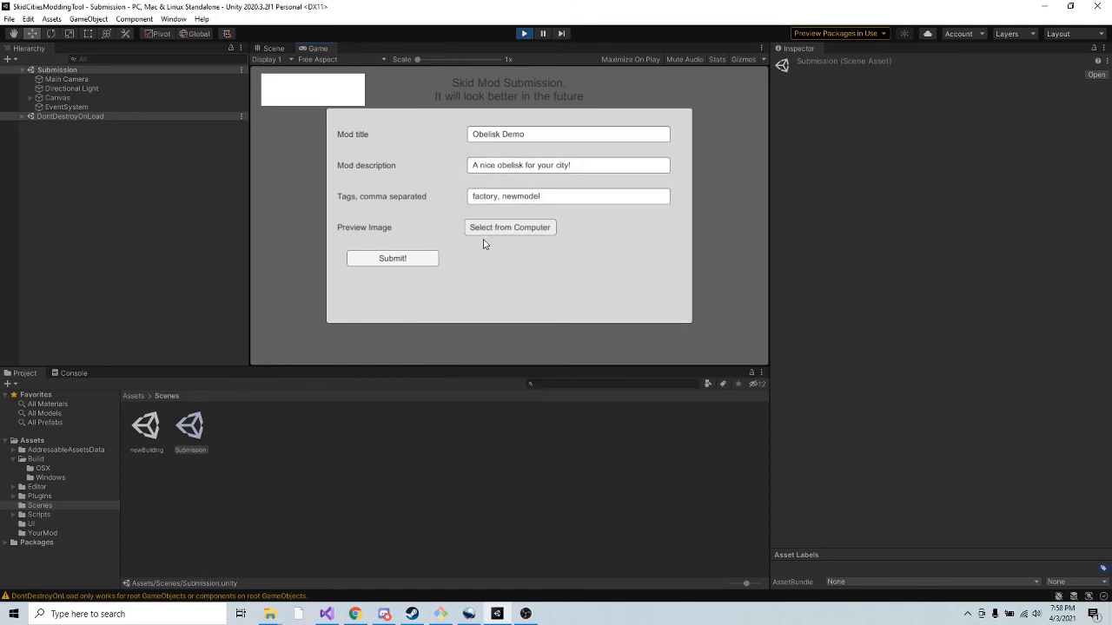
# Submit the mod to the Workshop and stop running the Submission scene.
pyautogui.click(391, 259)
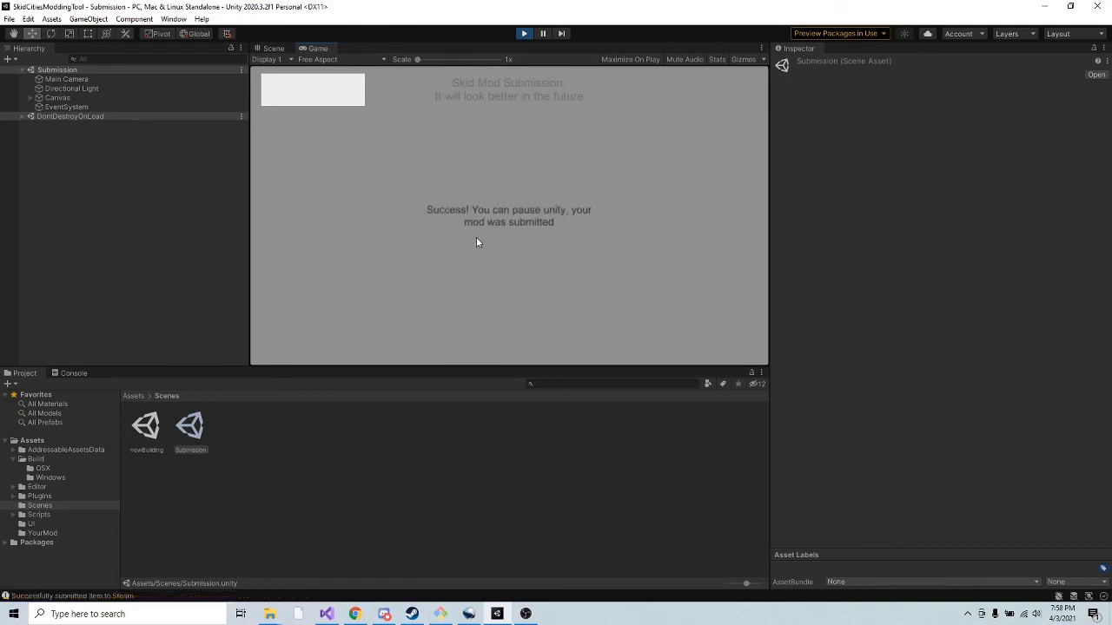
pyautogui.click(524, 33)
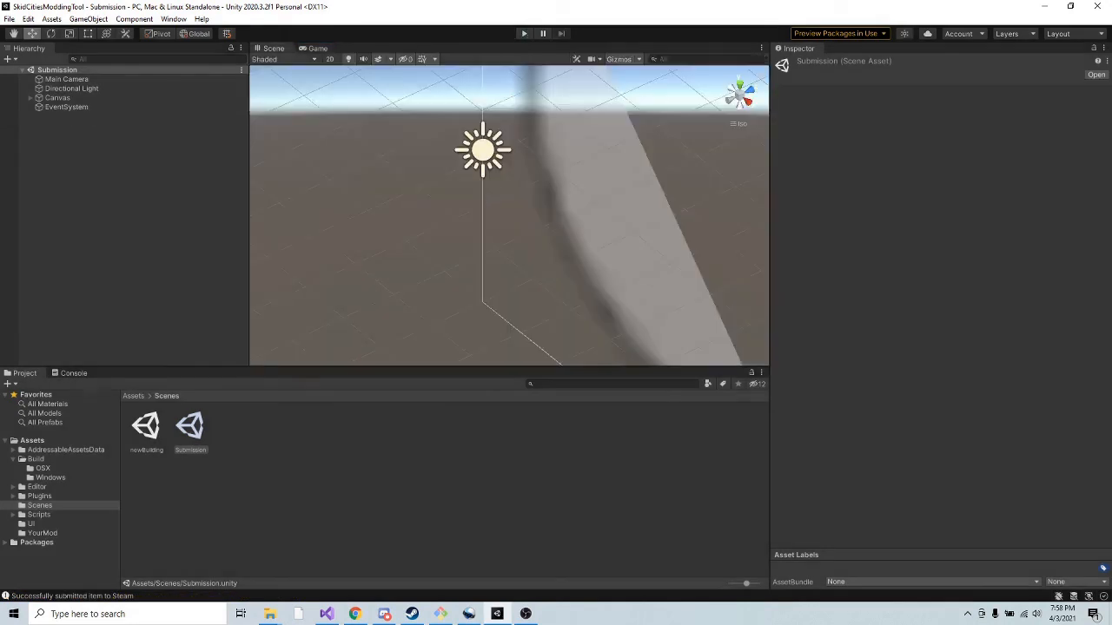
# Switch to Chrome, maximize its window and browse the Mods & Buildings in the Skid Cities Steam Workshop.
pyautogui.hotkey('alt', 'Tab')
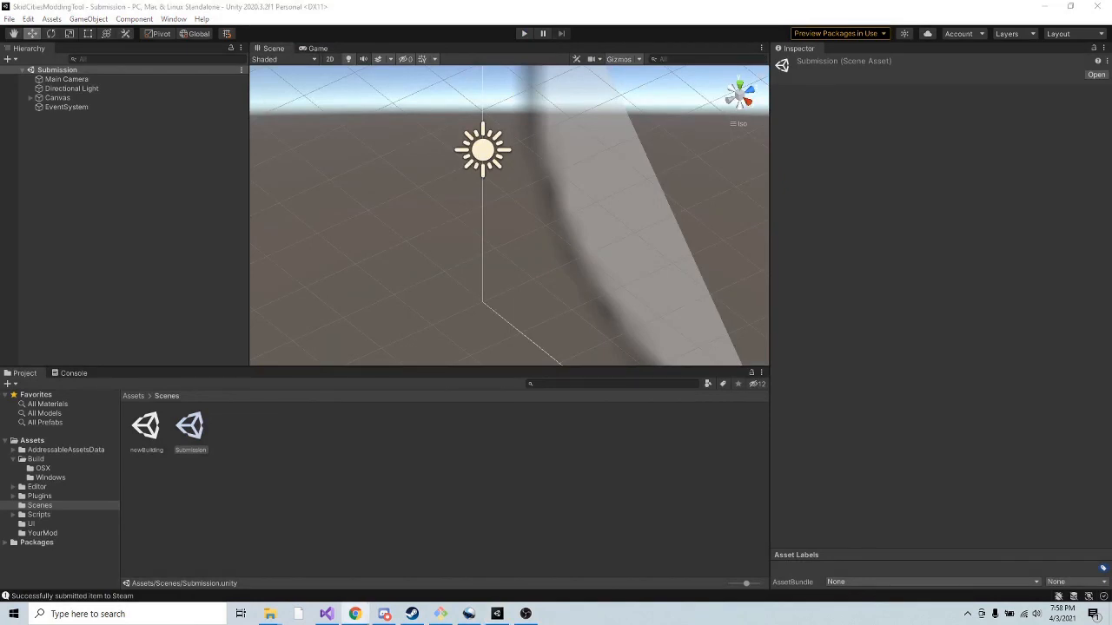
pyautogui.moveTo(1111, 104); pyautogui.dragTo(546, 105)
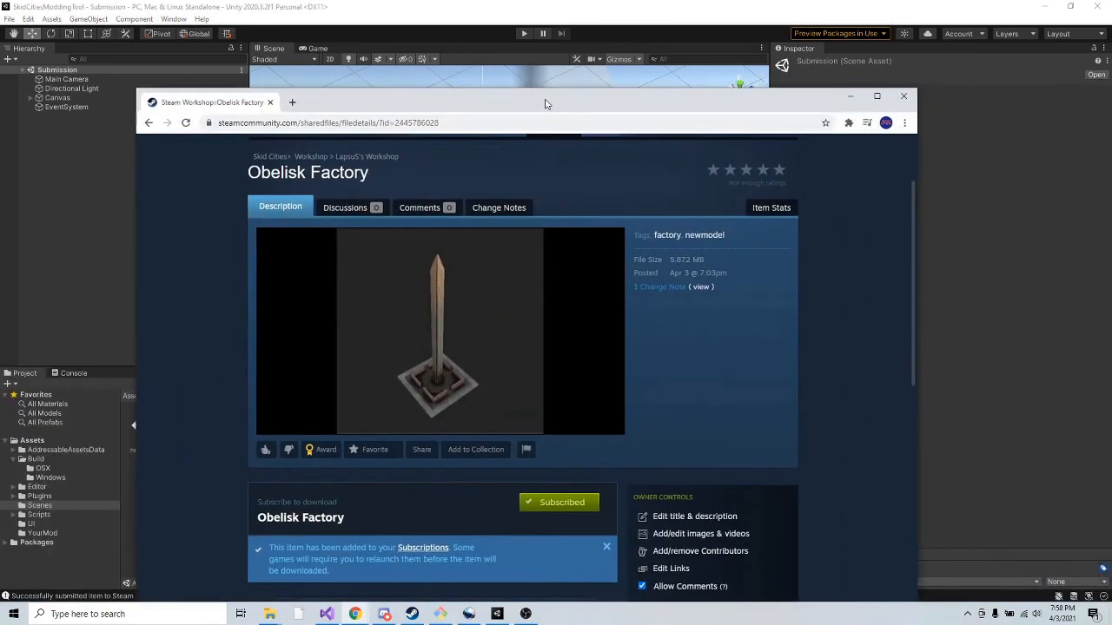
pyautogui.doubleClick(546, 104)
pyautogui.click(343, 66)
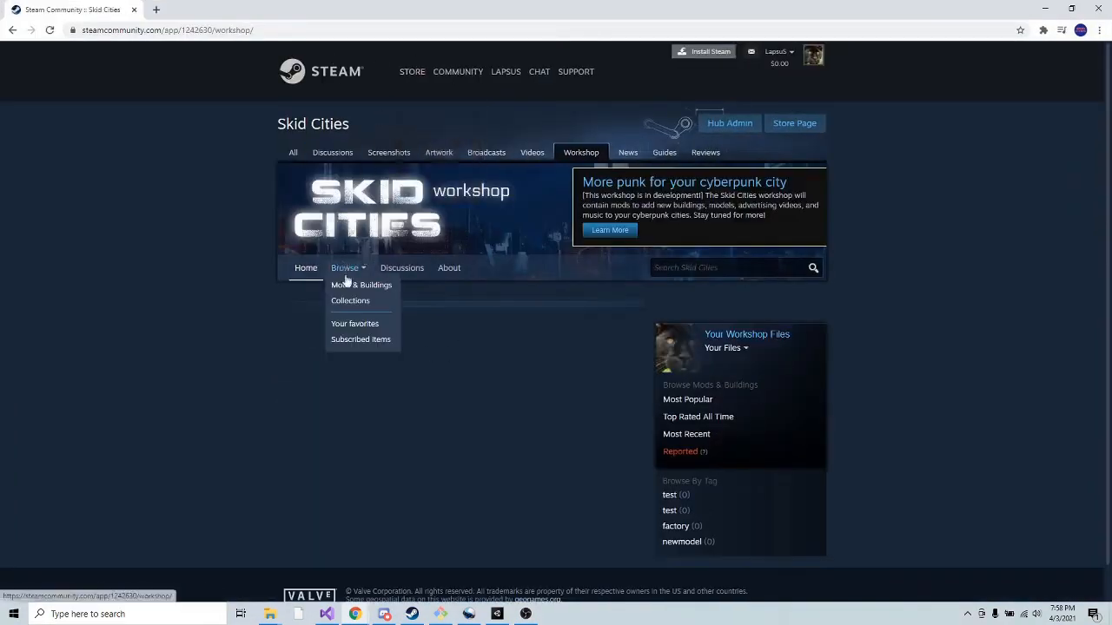
pyautogui.click(352, 287)
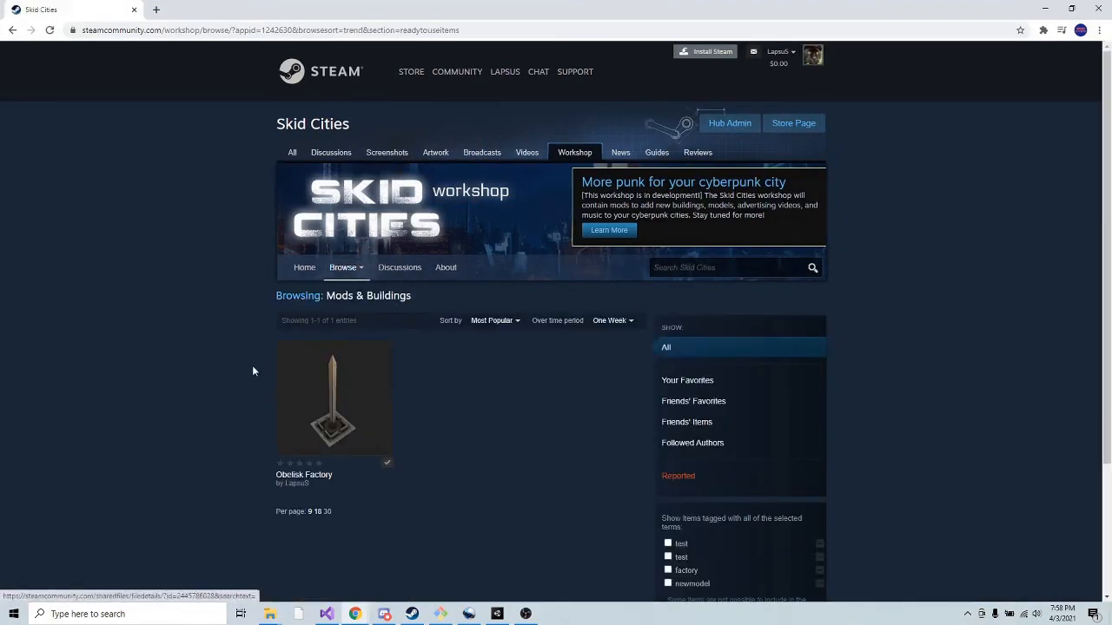
# Open the Obelisk Factory item and examine its preview, tags, subscription status, description and owner controls.
pyautogui.moveTo(324, 412)
pyautogui.scroll(-1, 206, 368)
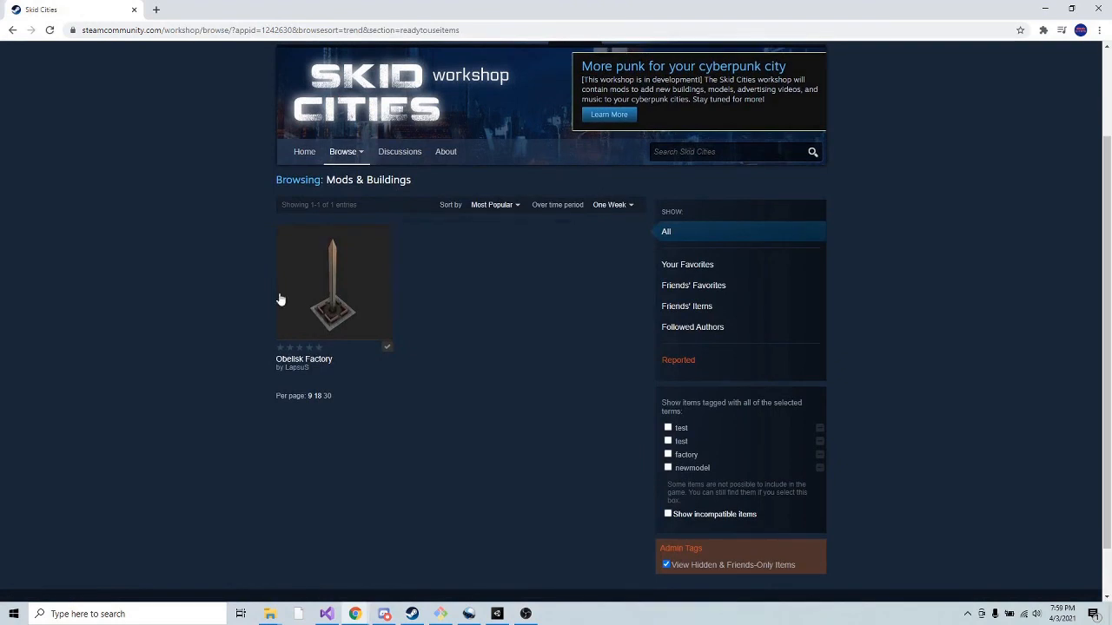
pyautogui.click(323, 301)
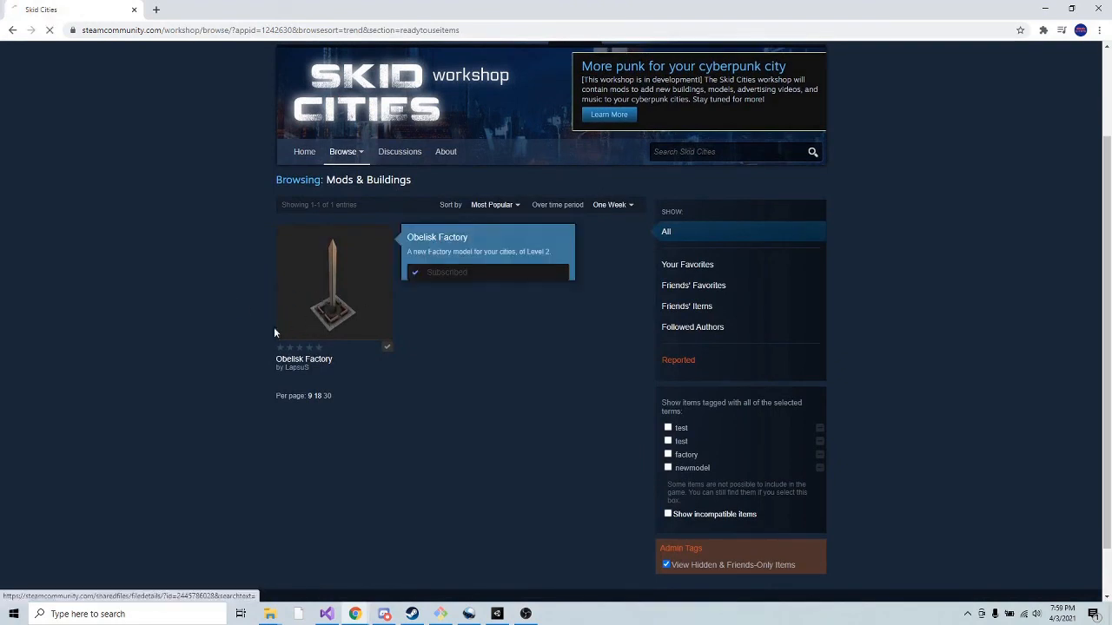
pyautogui.scroll(-1, 245, 350)
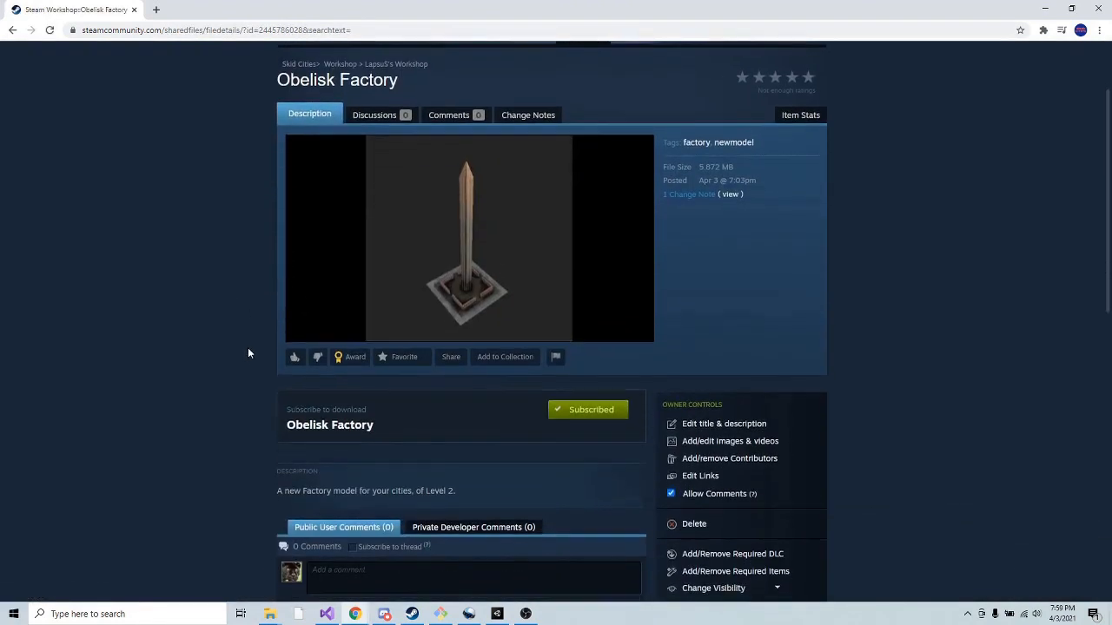
pyautogui.scroll(1, 215, 344)
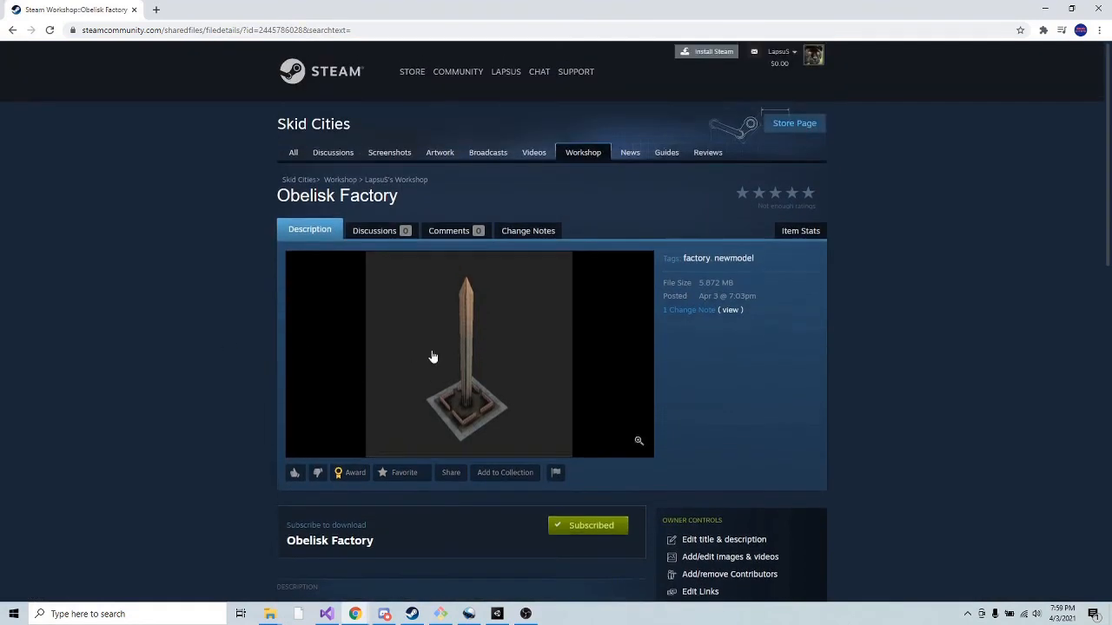
pyautogui.scroll(-2, 255, 328)
pyautogui.scroll(2, 530, 341)
pyautogui.scroll(-1, 285, 377)
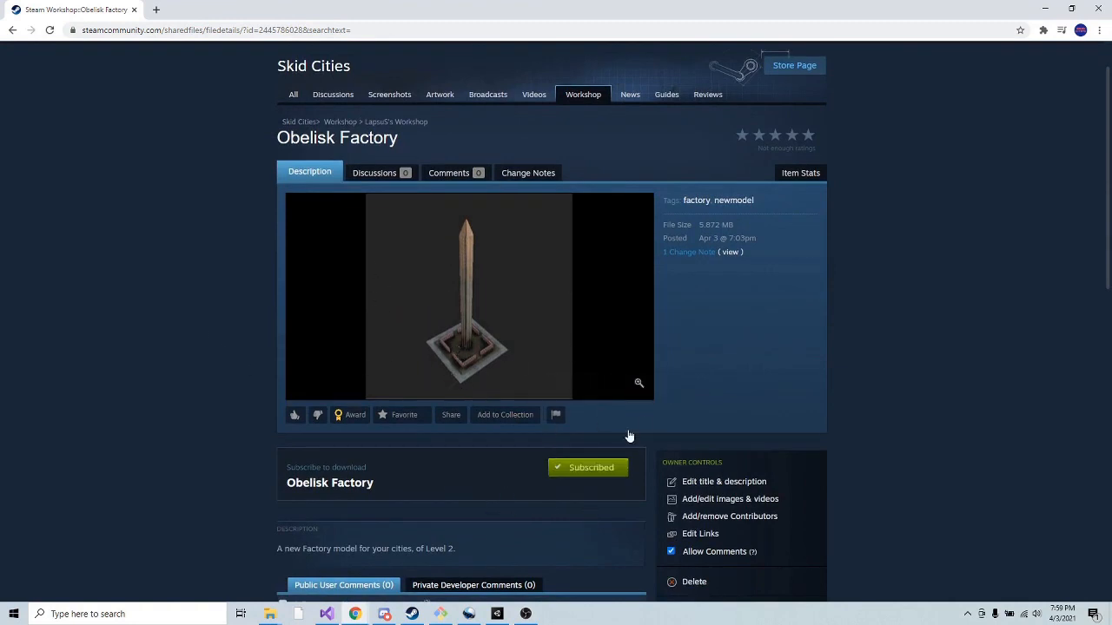
pyautogui.scroll(1, 417, 406)
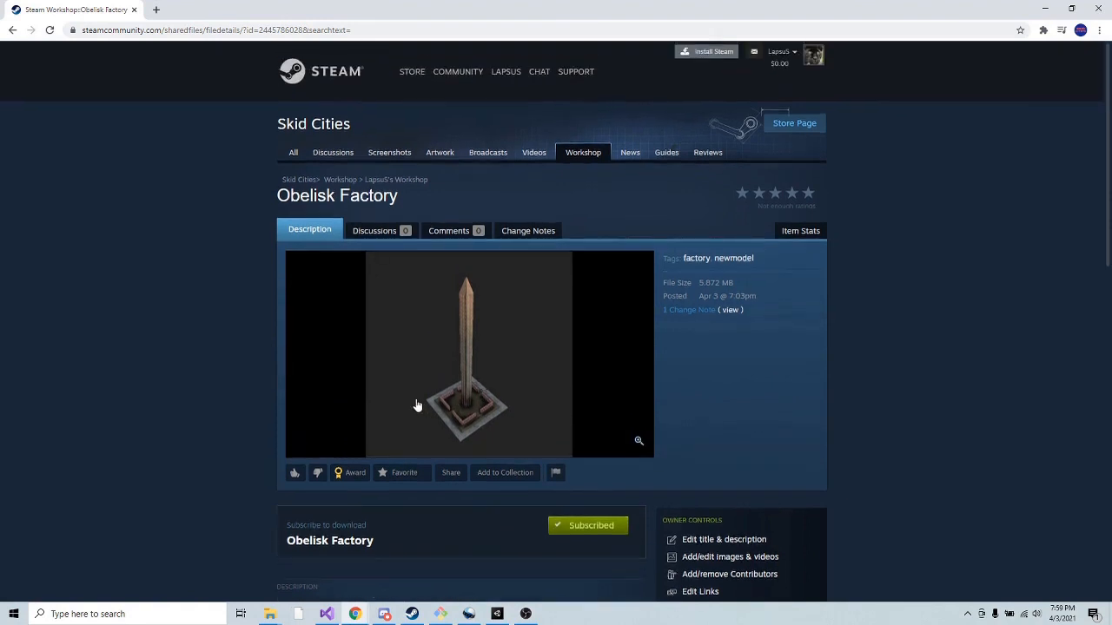